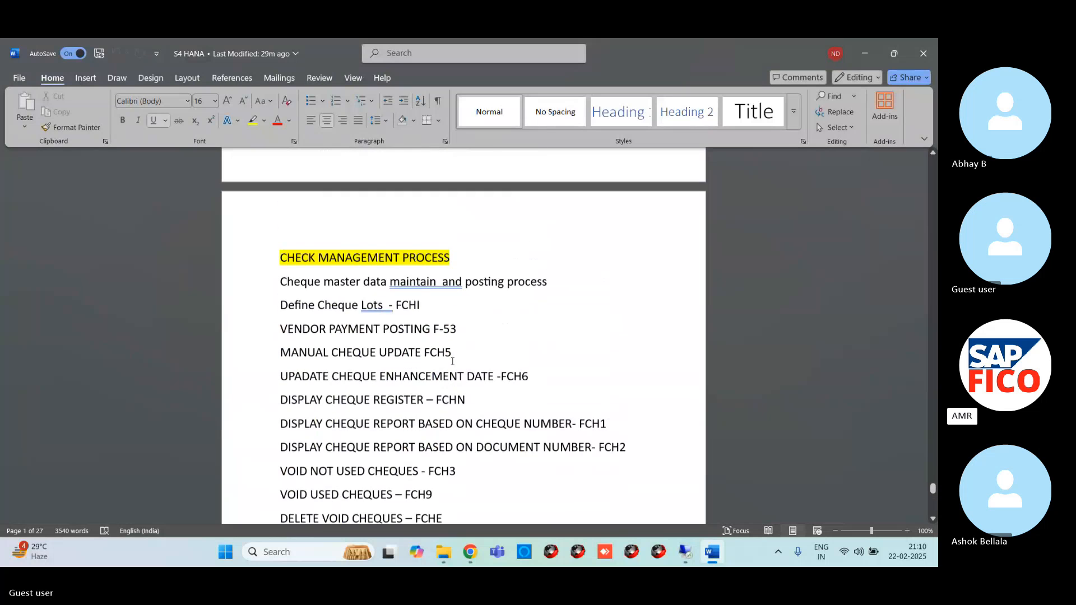
- Review the House Bank Creation and Check Management Process sections of the S4 HANA notes
drag(279, 262, 457, 263)
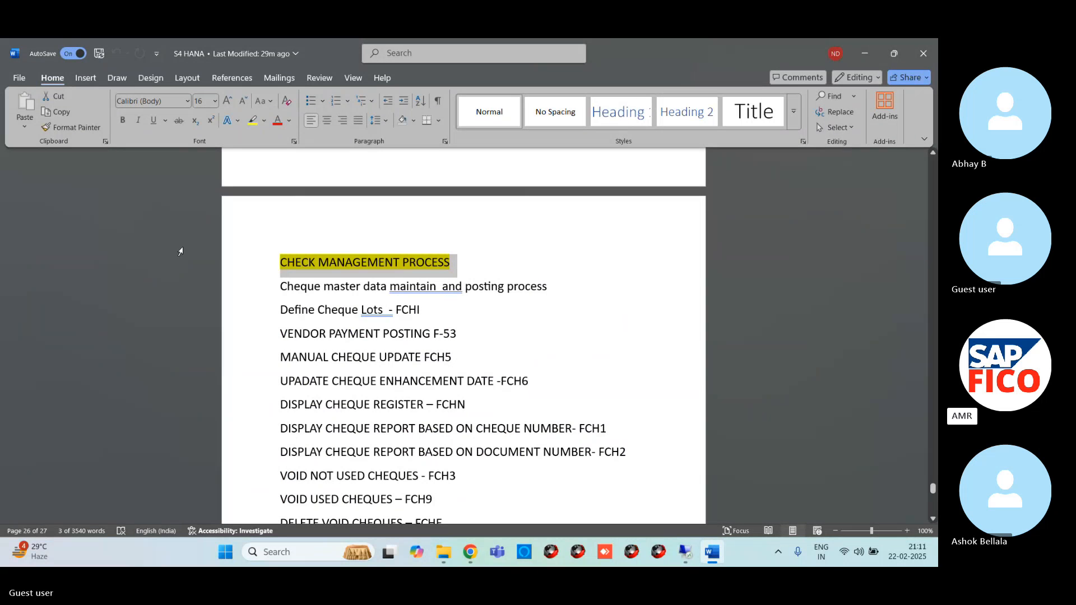
scroll(464, 221, up, 5)
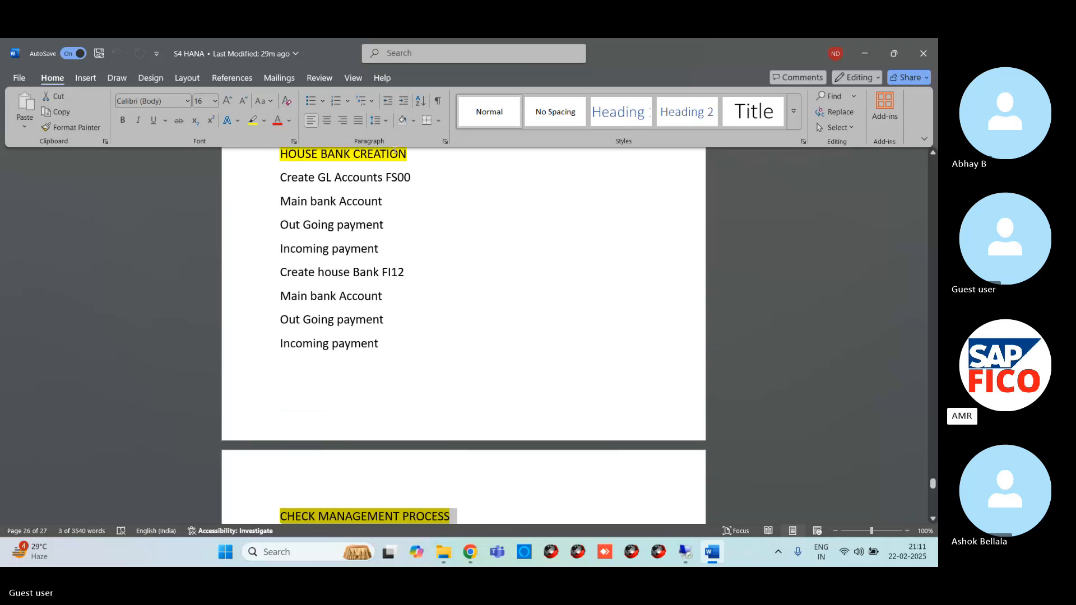
drag(405, 272, 264, 277)
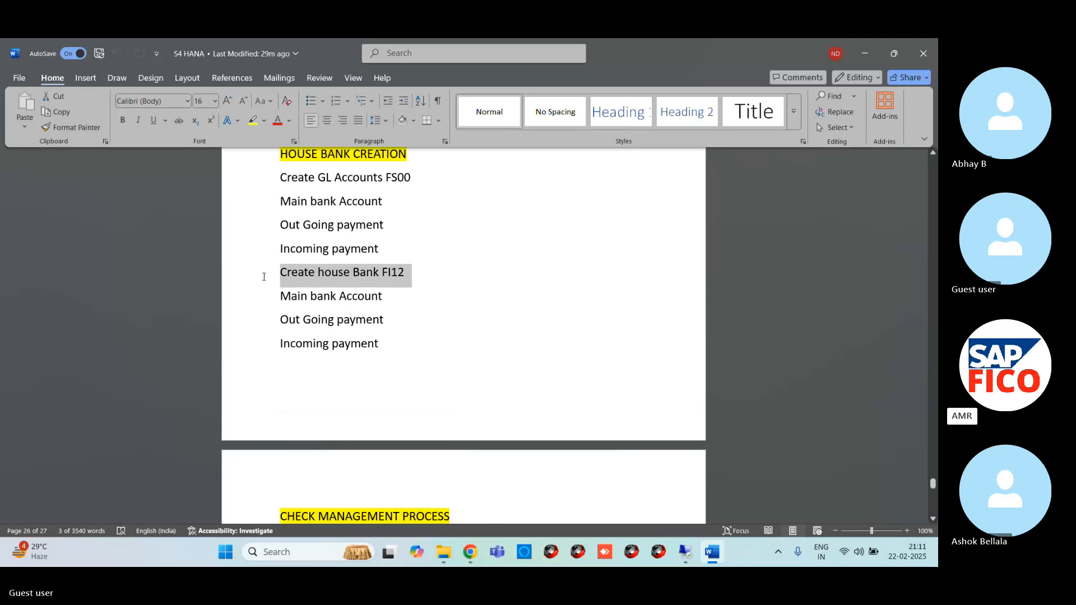
click(719, 293)
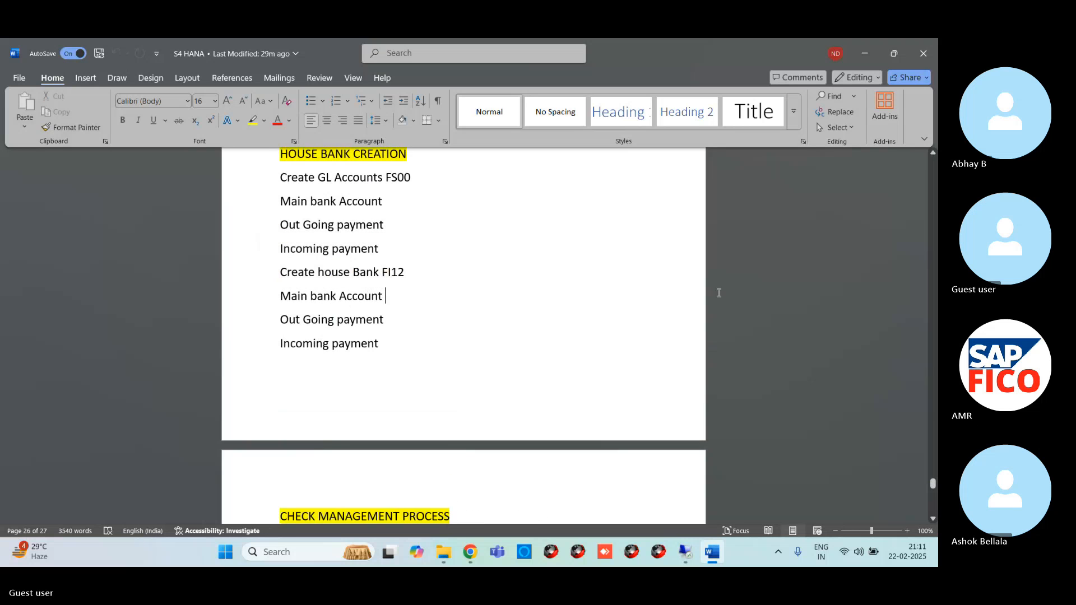
drag(929, 487, 933, 491)
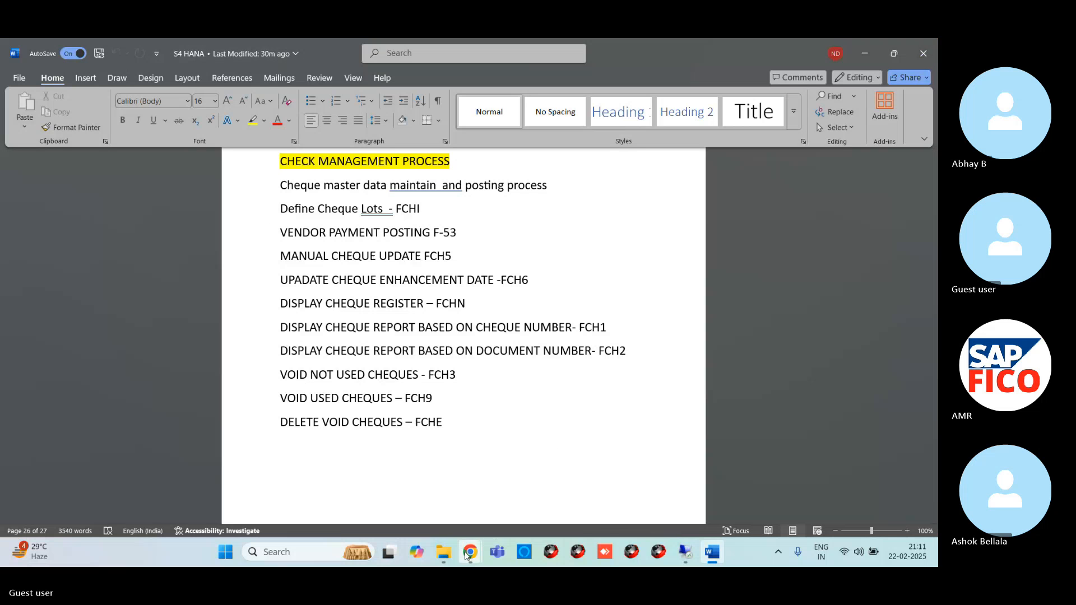
- Switch to Chrome and open the Google search page from a new browser tab
mouse_move(470, 552)
click(440, 519)
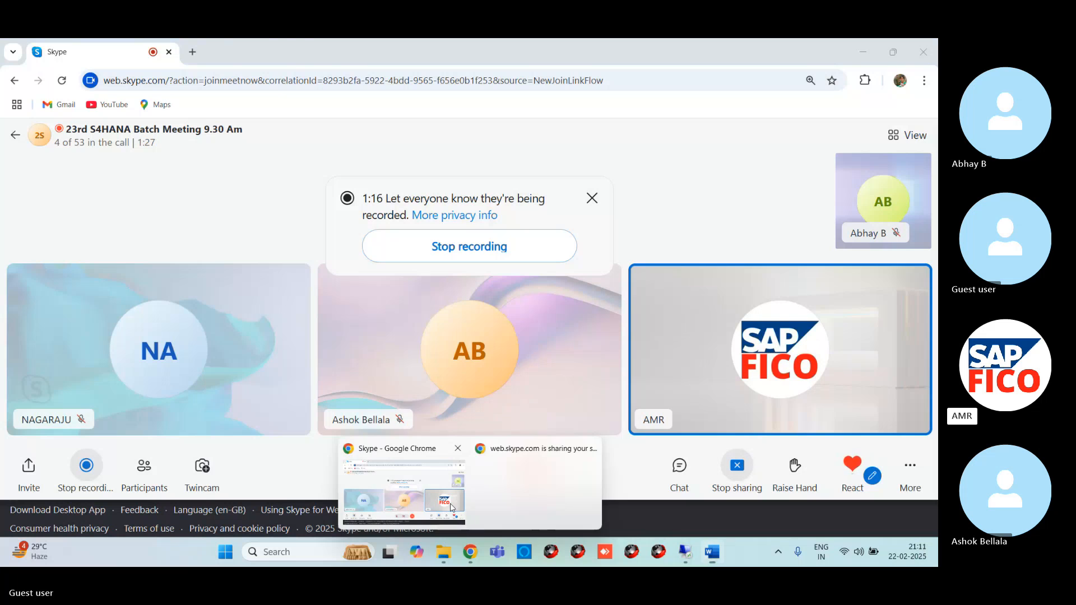
click(192, 54)
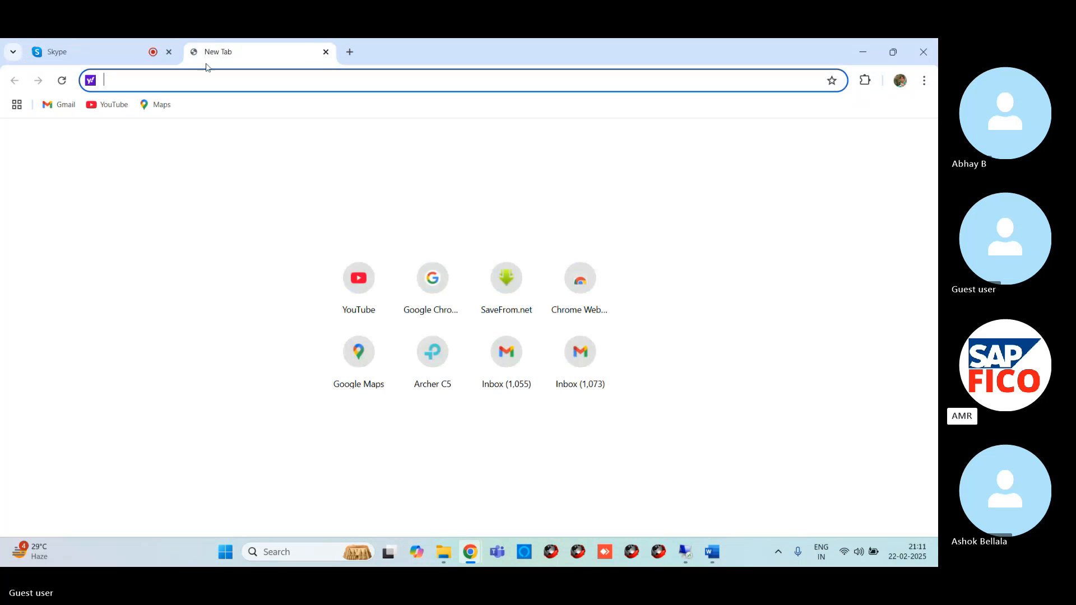
click(442, 286)
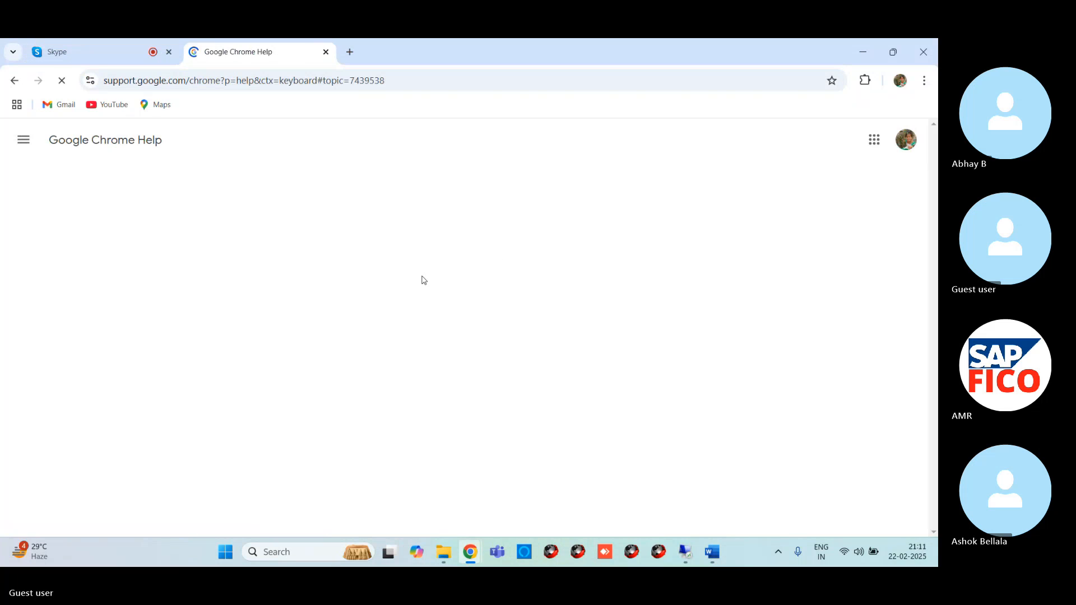
click(195, 81)
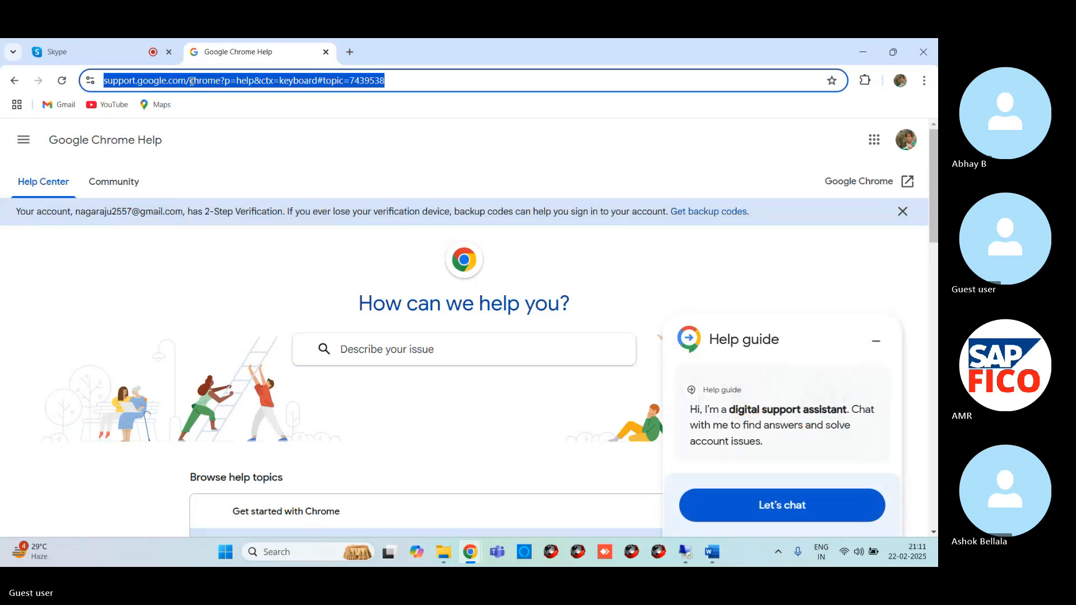
text(goo)
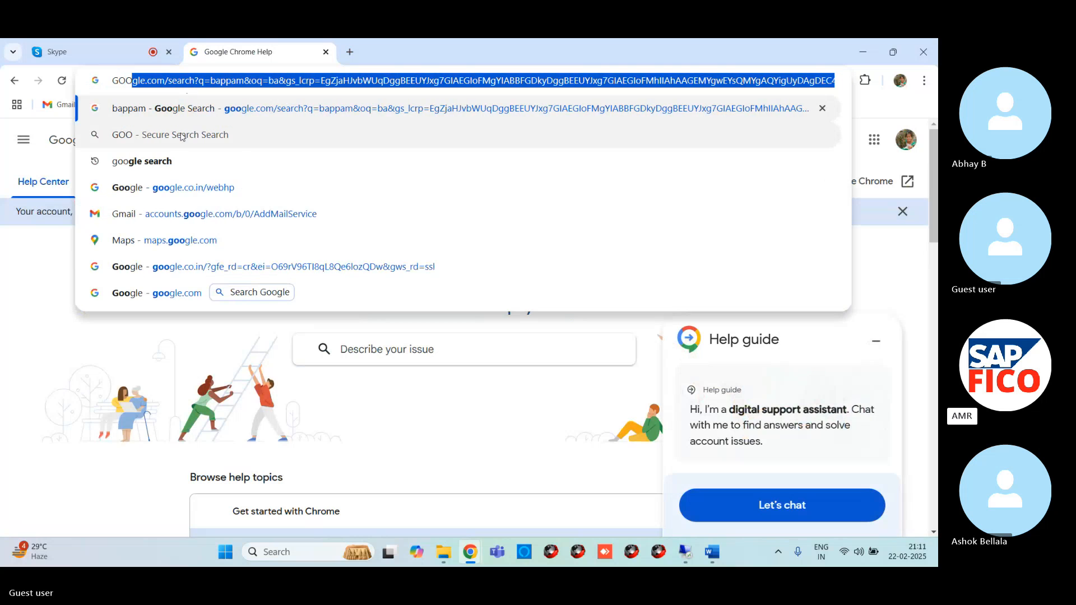
click(166, 164)
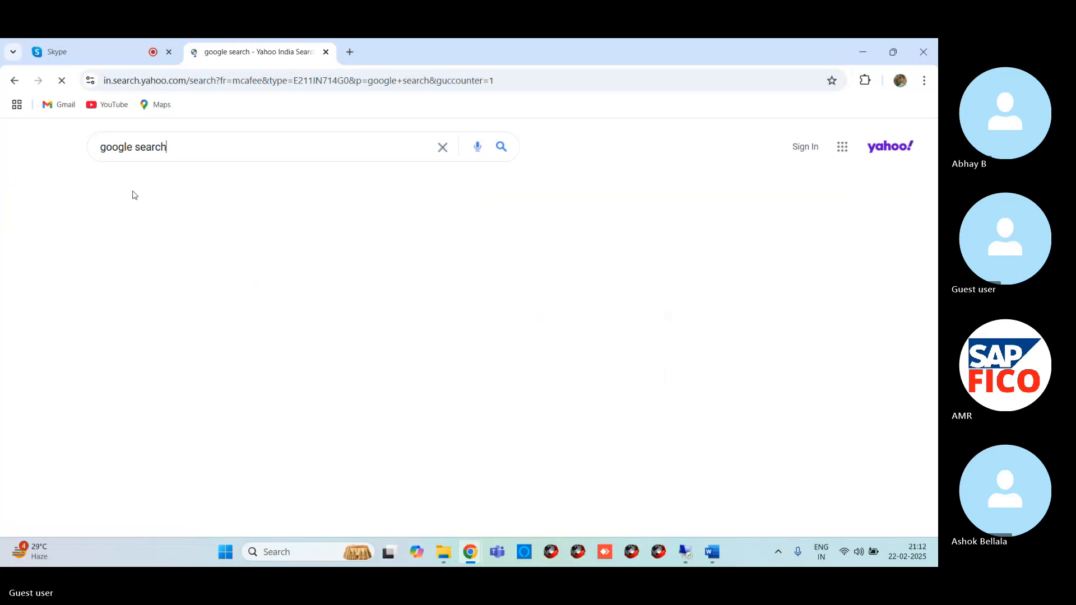
click(150, 251)
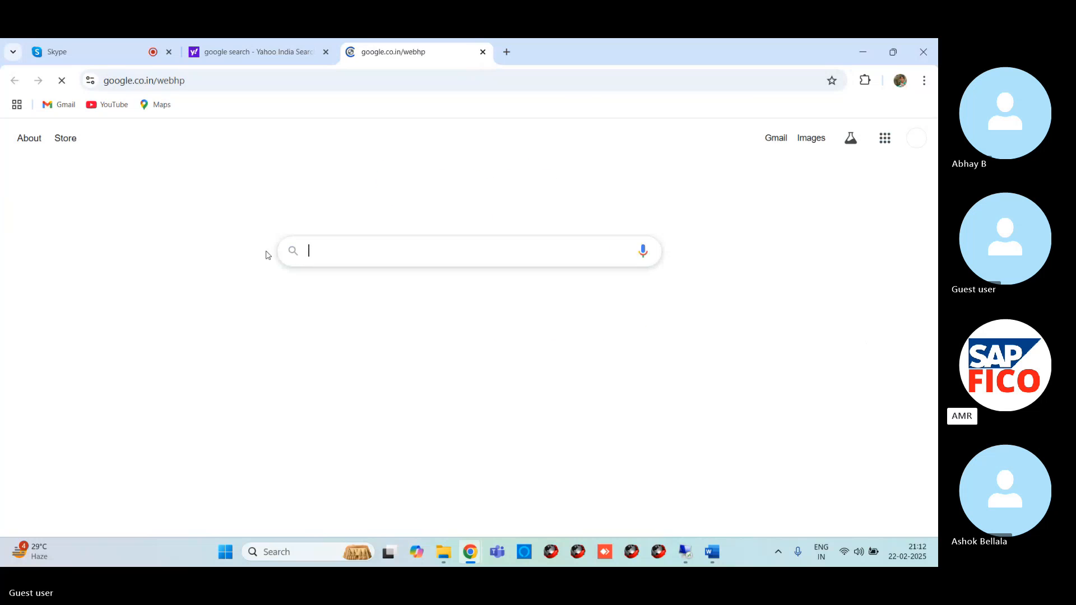
- Search Google for "CHEQUE" and show the image results
click(368, 261)
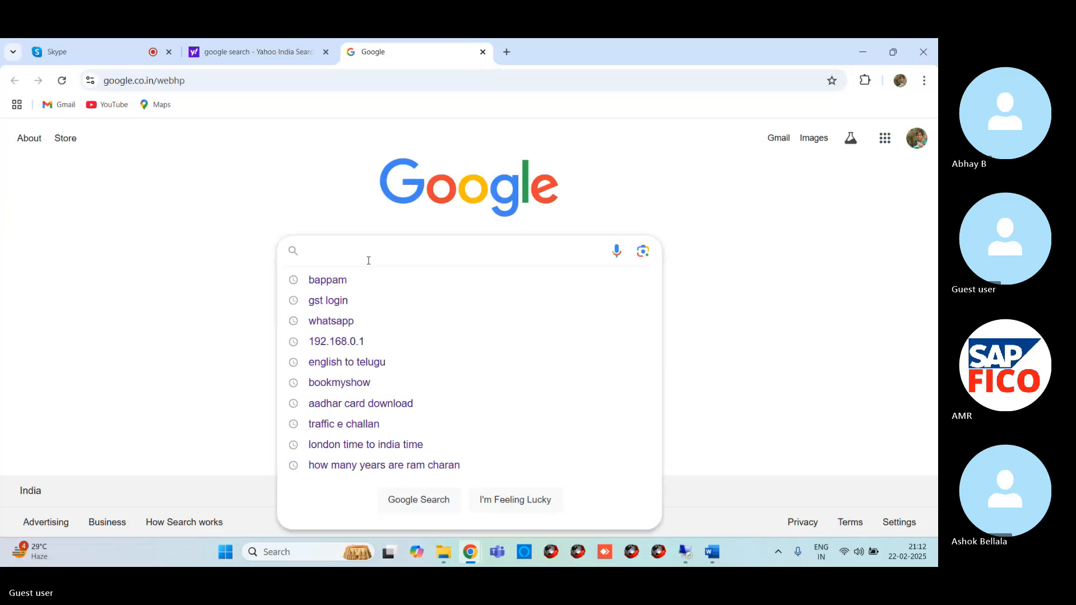
text(CHEQUE)
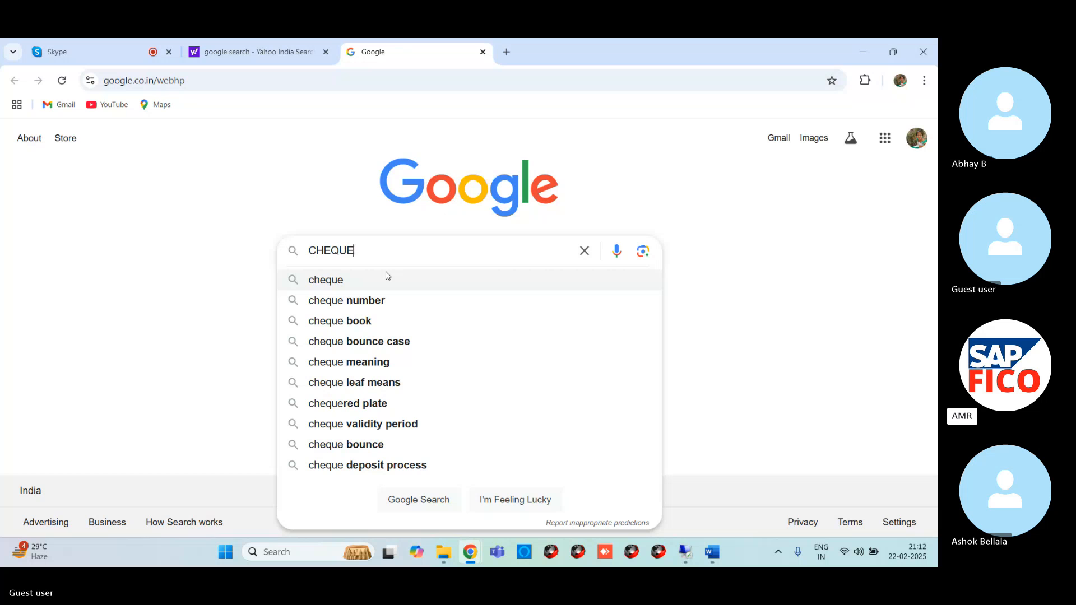
key(Return)
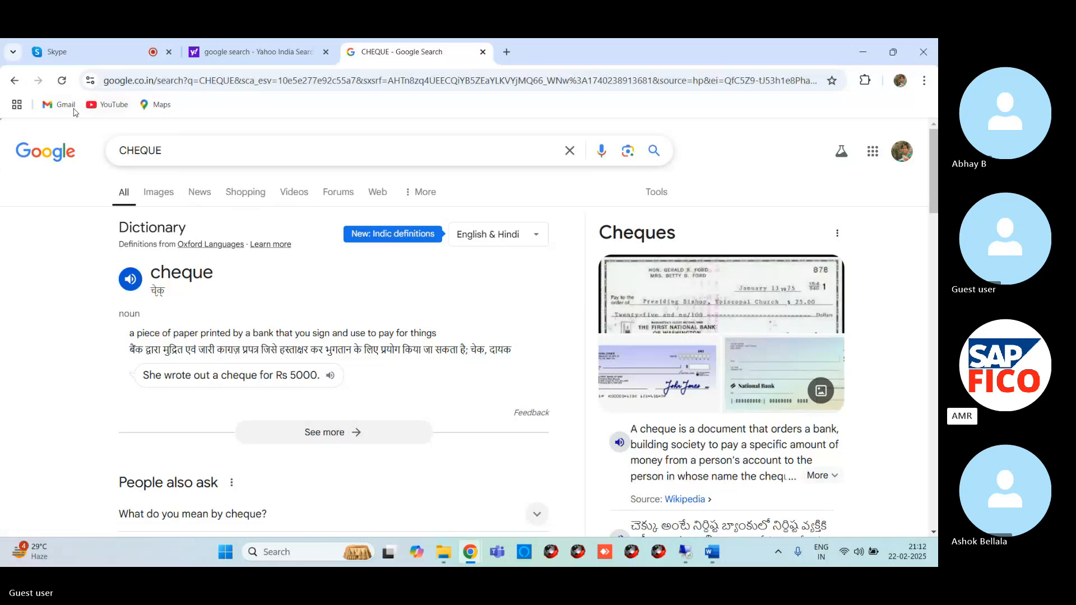
click(158, 193)
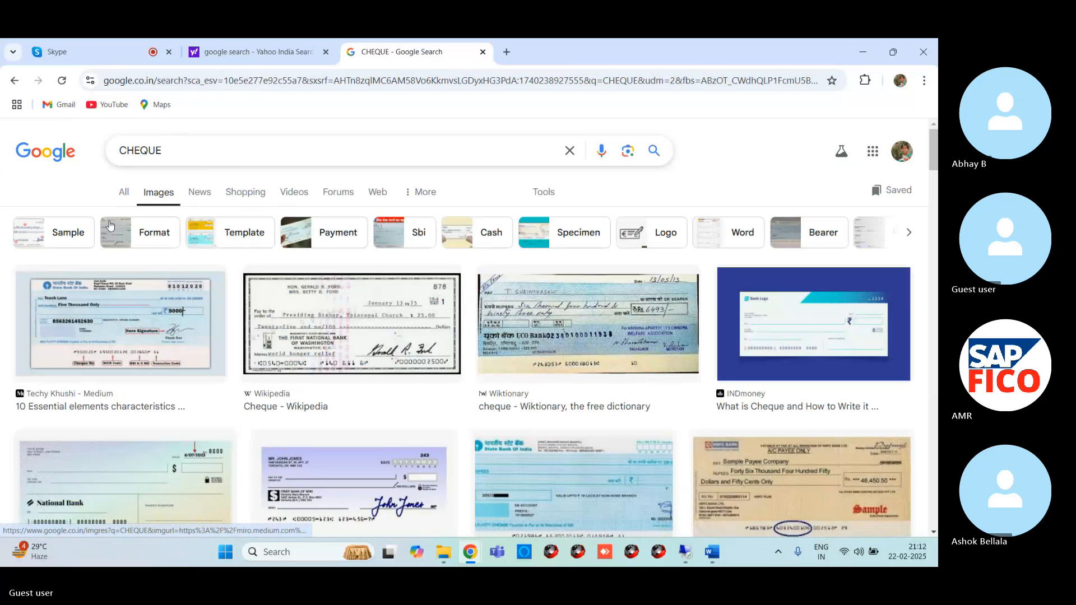
- Open the Medium article "10 Essential elements characteristics of cheque" from its image result and dismiss the sign-up overlay
click(106, 316)
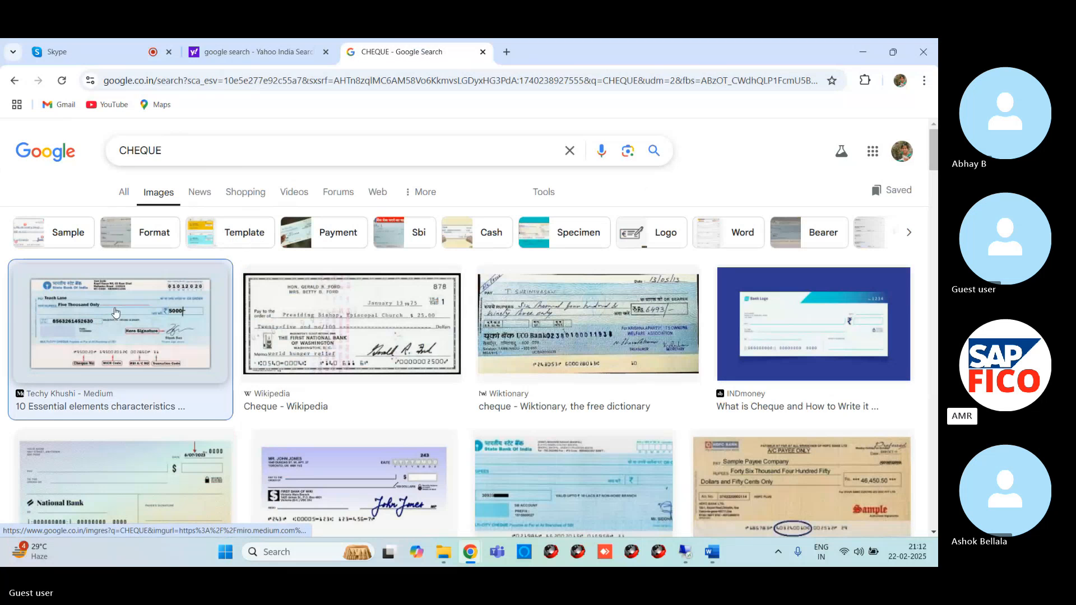
click(761, 349)
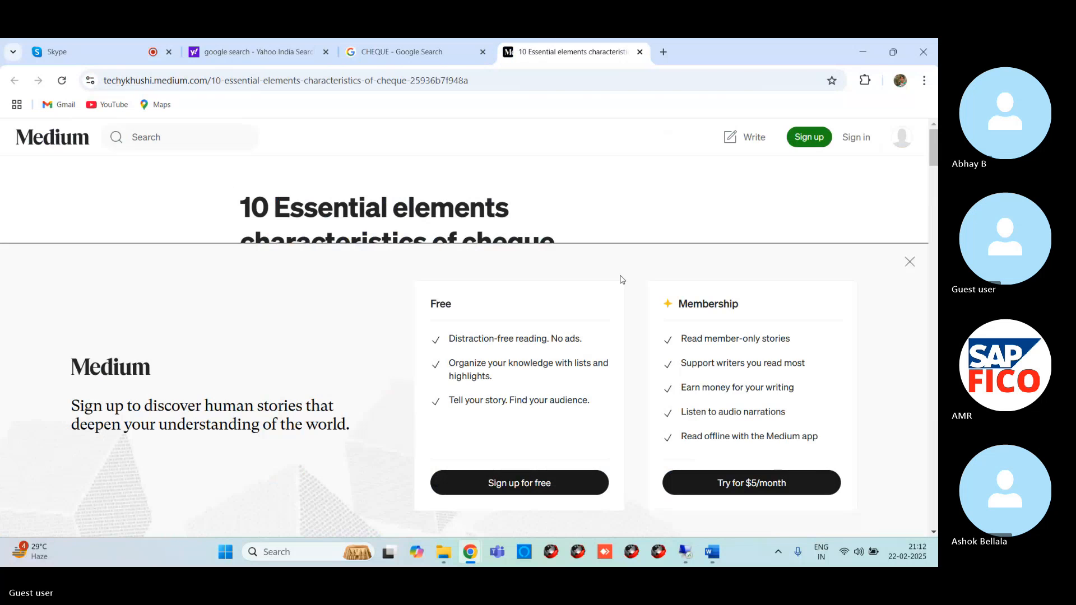
click(910, 262)
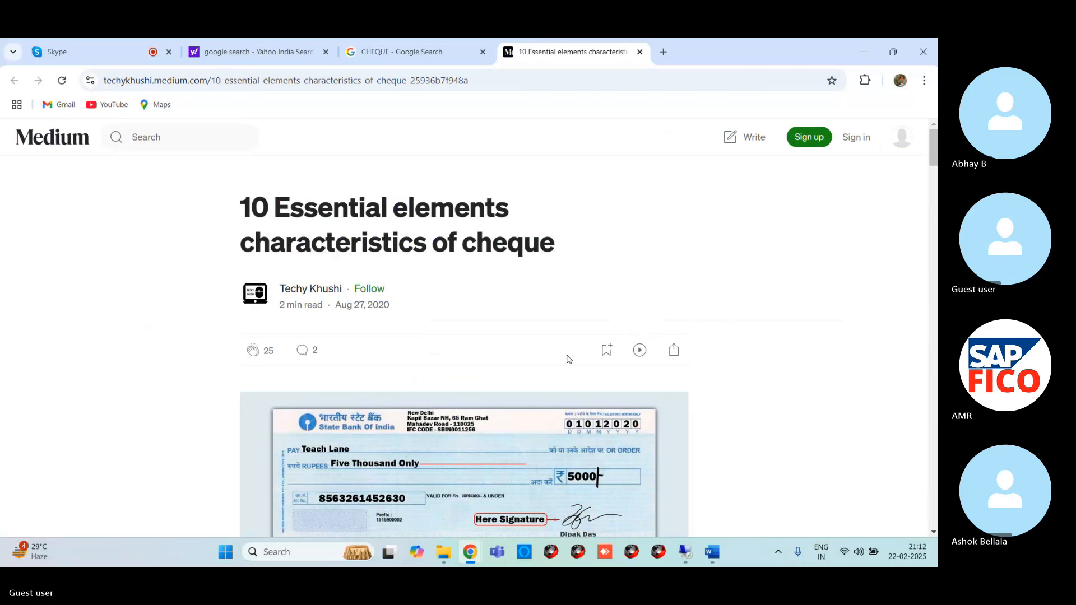
- Enlarge the article page and examine the sample cheque's number, MICR code, RBI account and transaction code fields
scroll(566, 360, down, 10)
scroll(554, 345, up, 5)
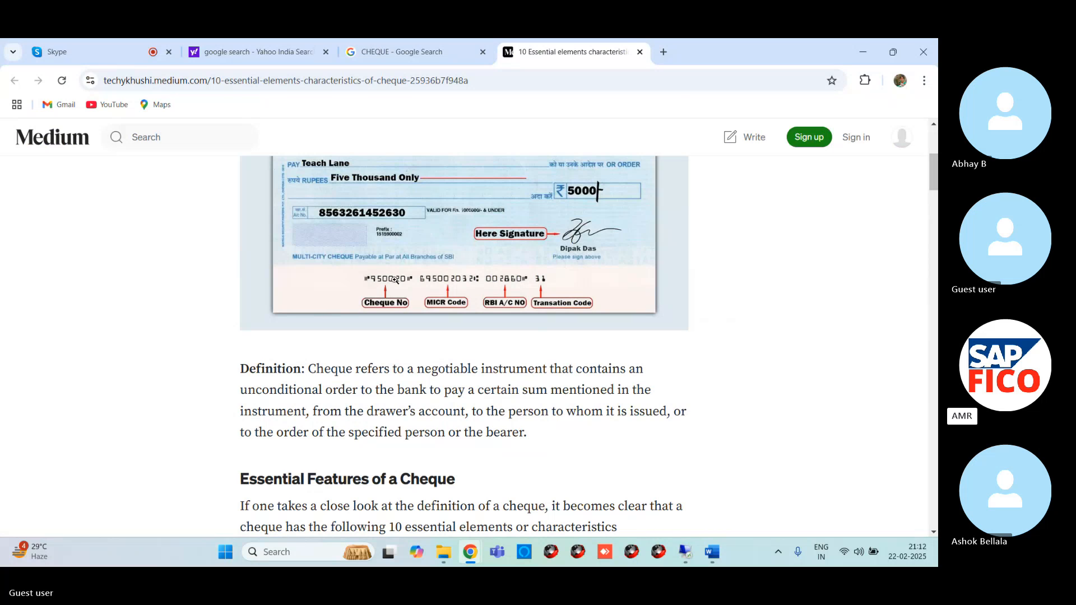
key(ctrl+plus)
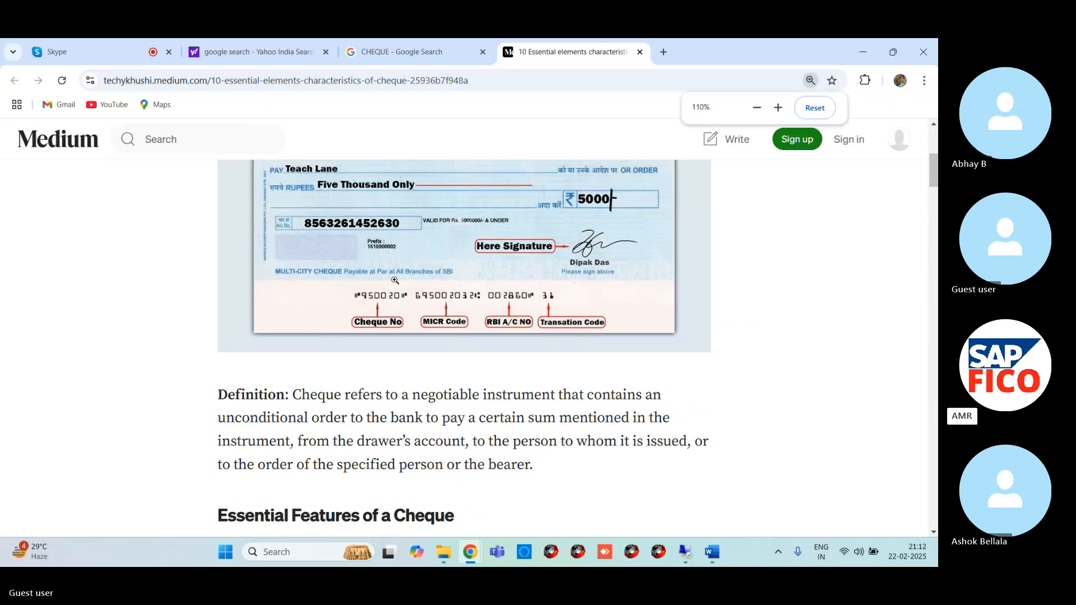
key(ctrl+minus)
key(ctrl+plus)
key(ctrl+plus)
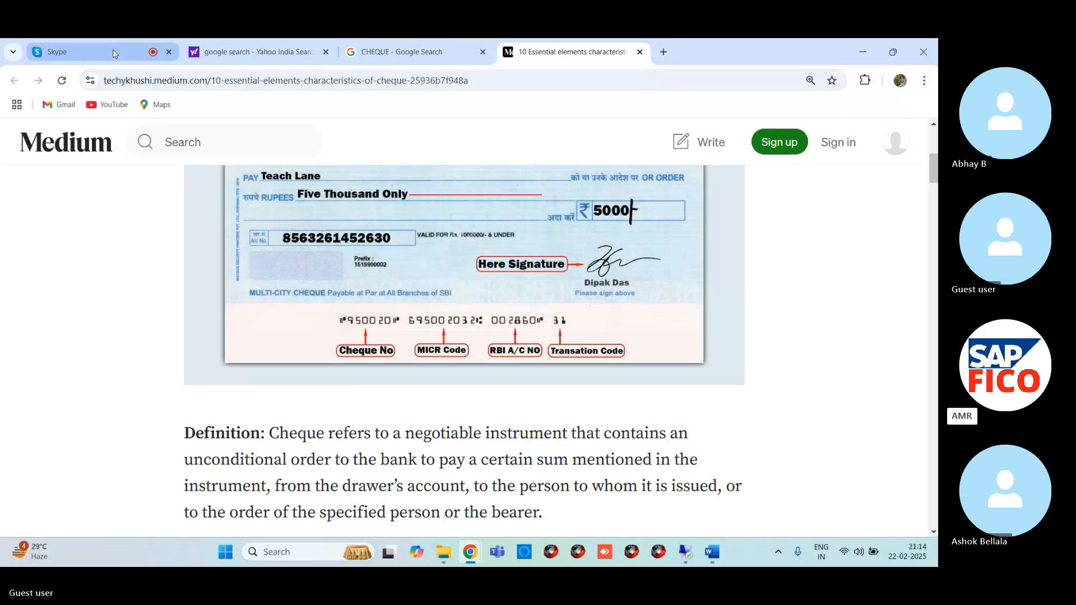
- Switch to the SAP Easy Access session on the remote server and run transaction FCHI
click(856, 46)
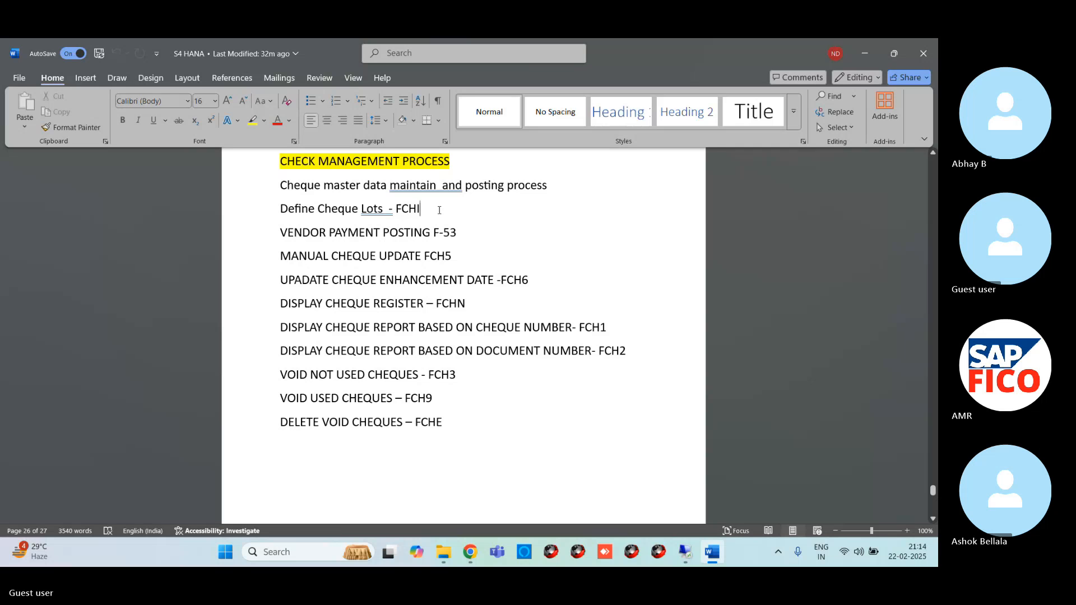
click(686, 553)
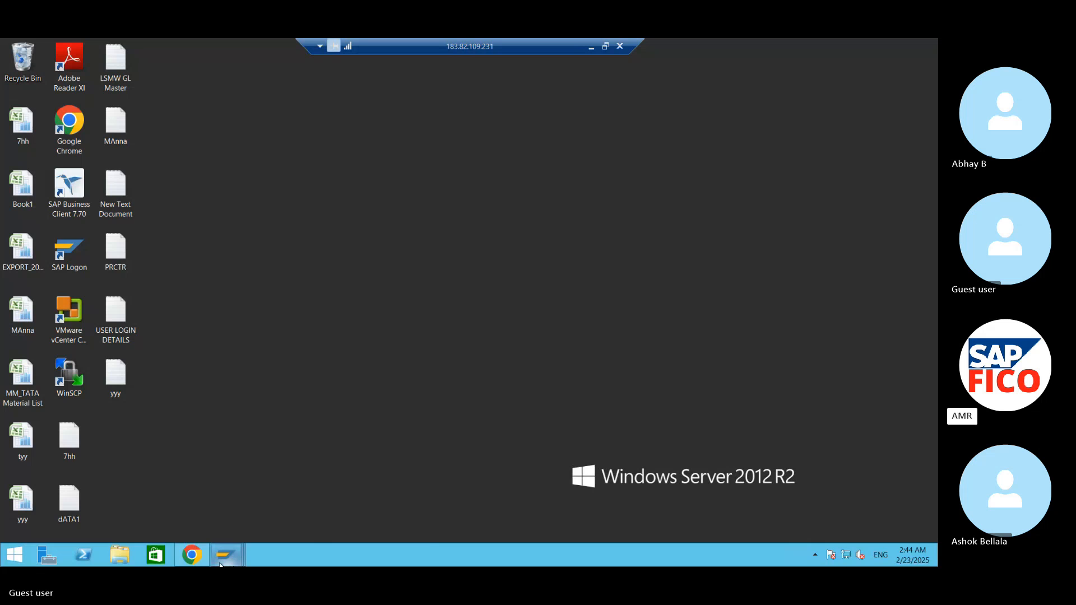
mouse_move(220, 565)
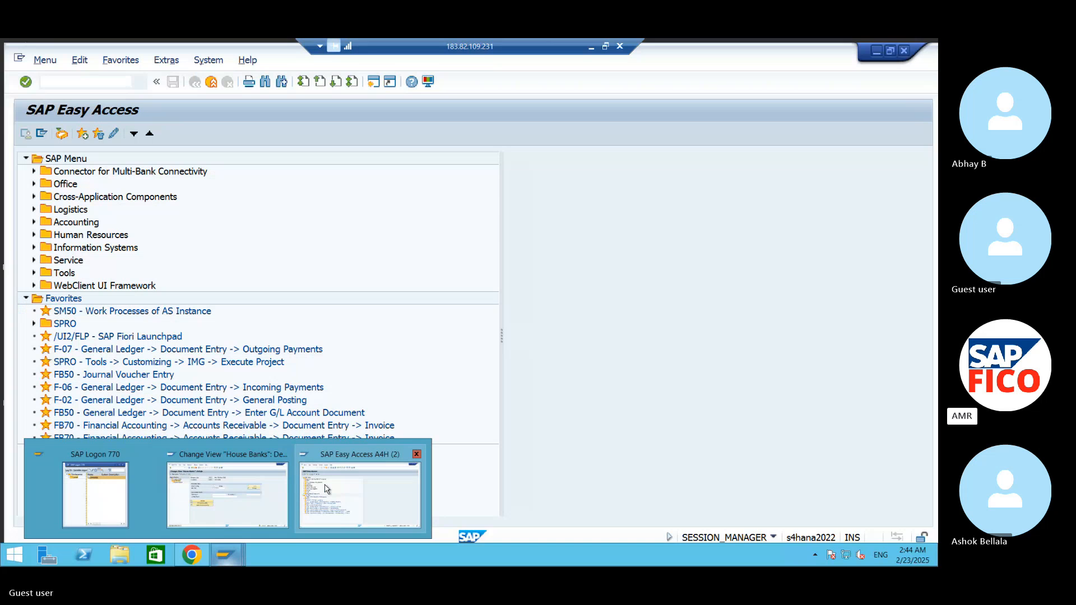
click(317, 514)
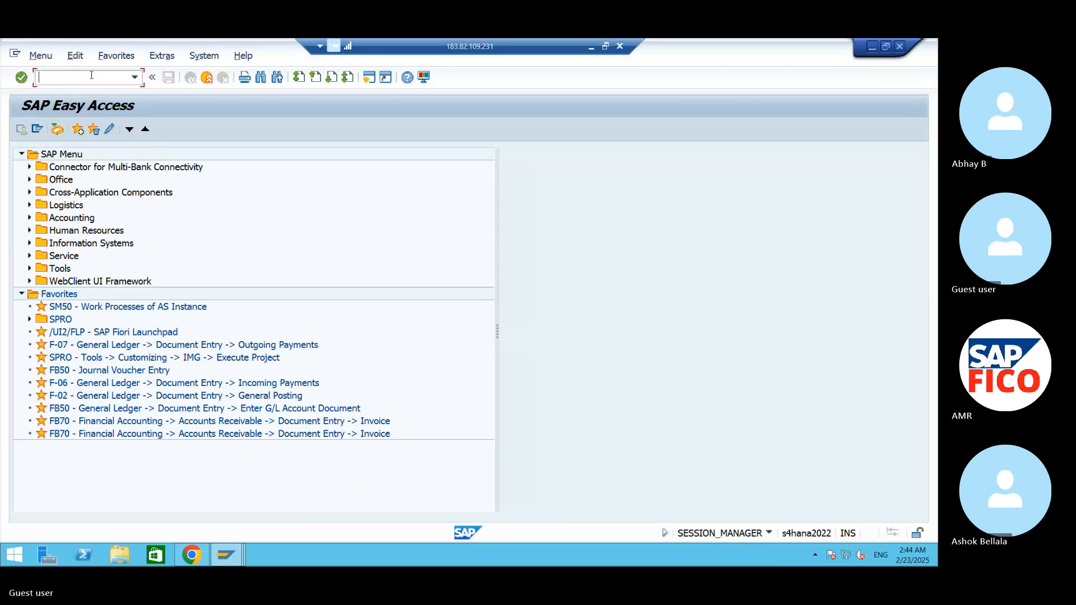
text(FCHI)
key(Return)
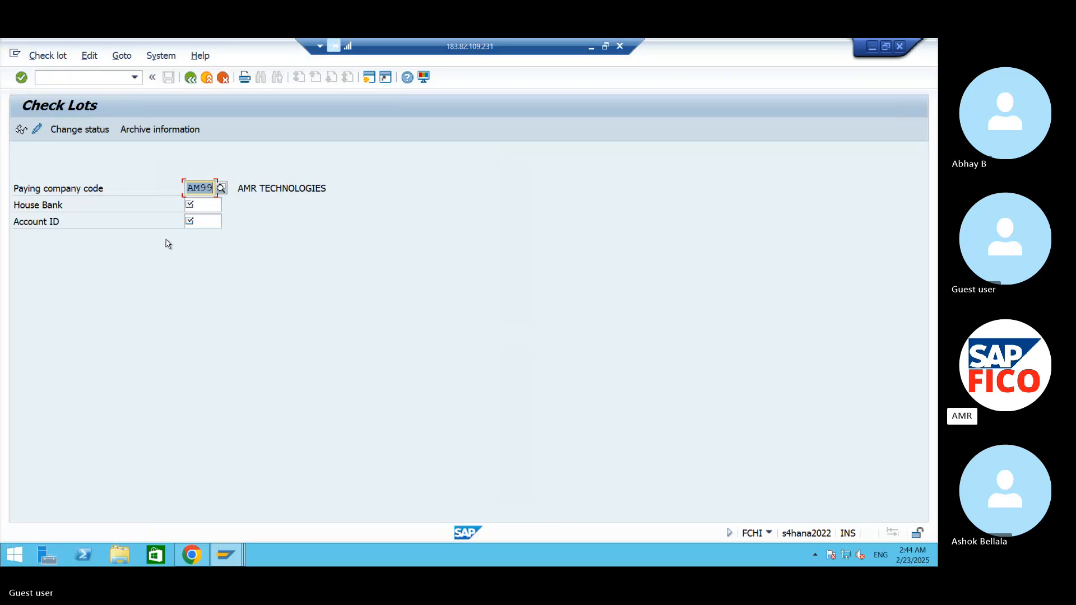
- Set the house bank to AMHB and the account ID to AMHD for paying company code AM99
click(217, 205)
text(AMHB)
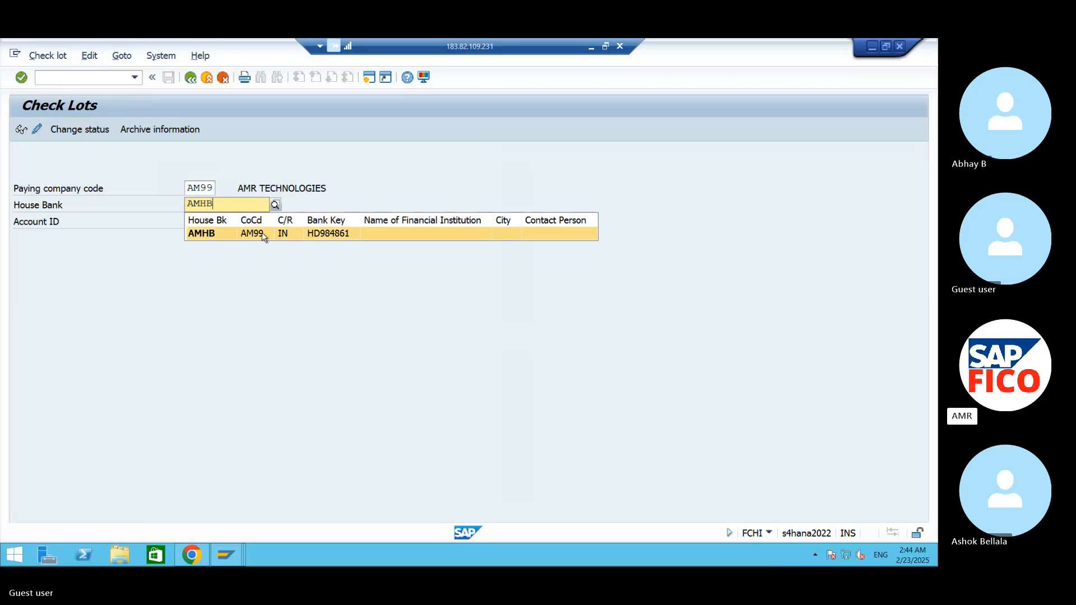
click(214, 235)
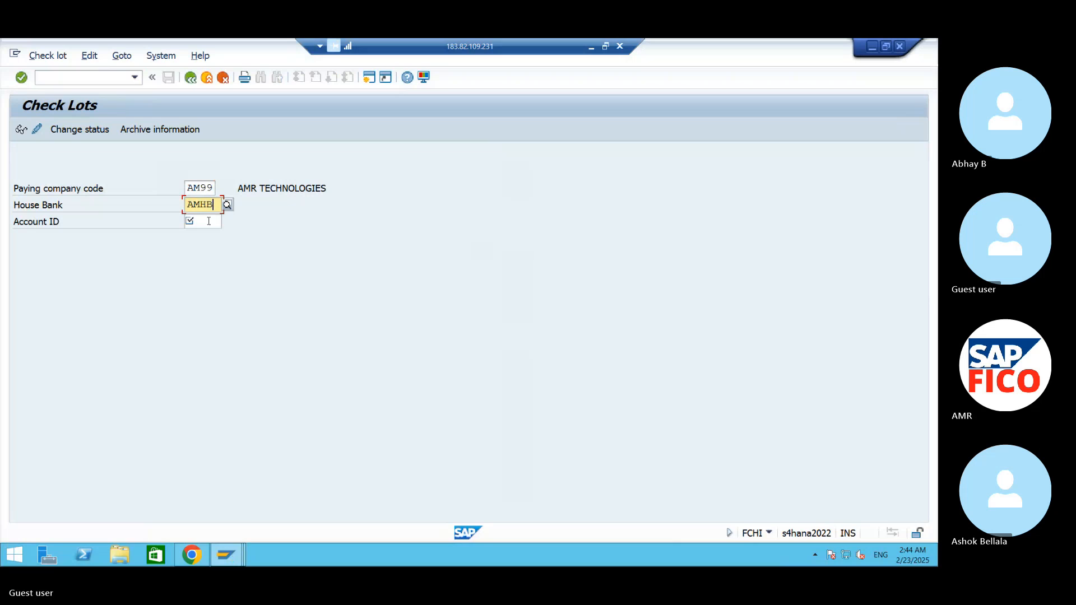
click(208, 221)
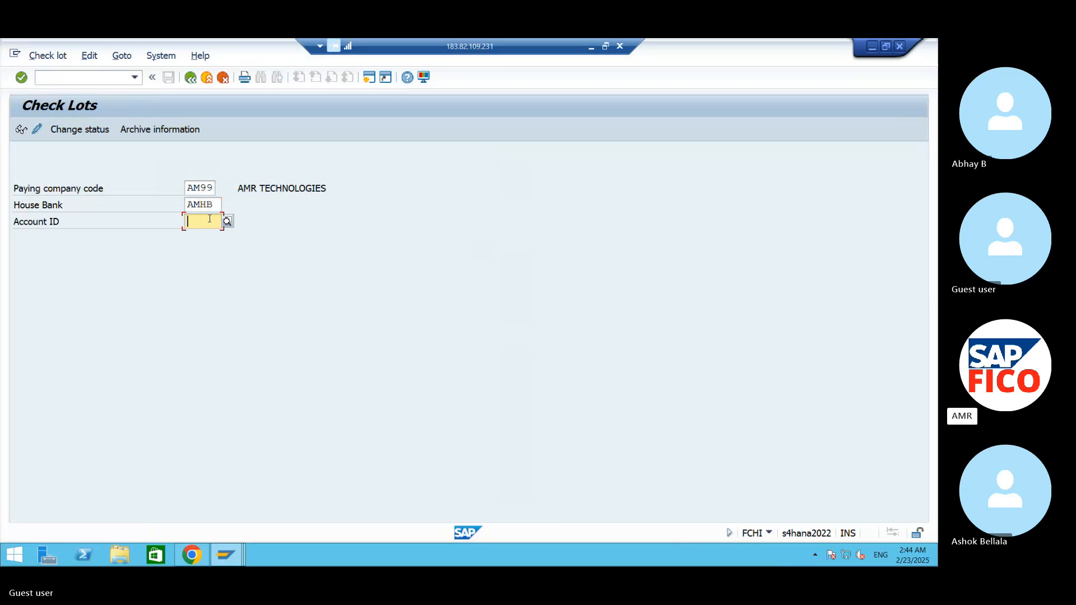
text(HD)
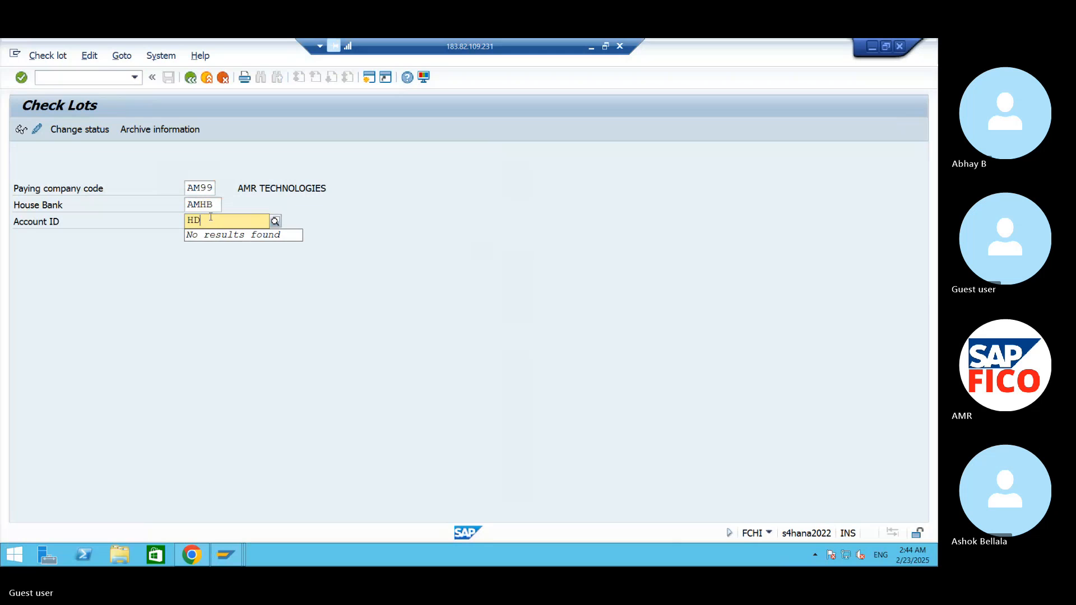
key(BackSpace)
key(BackSpace)
text(AM)
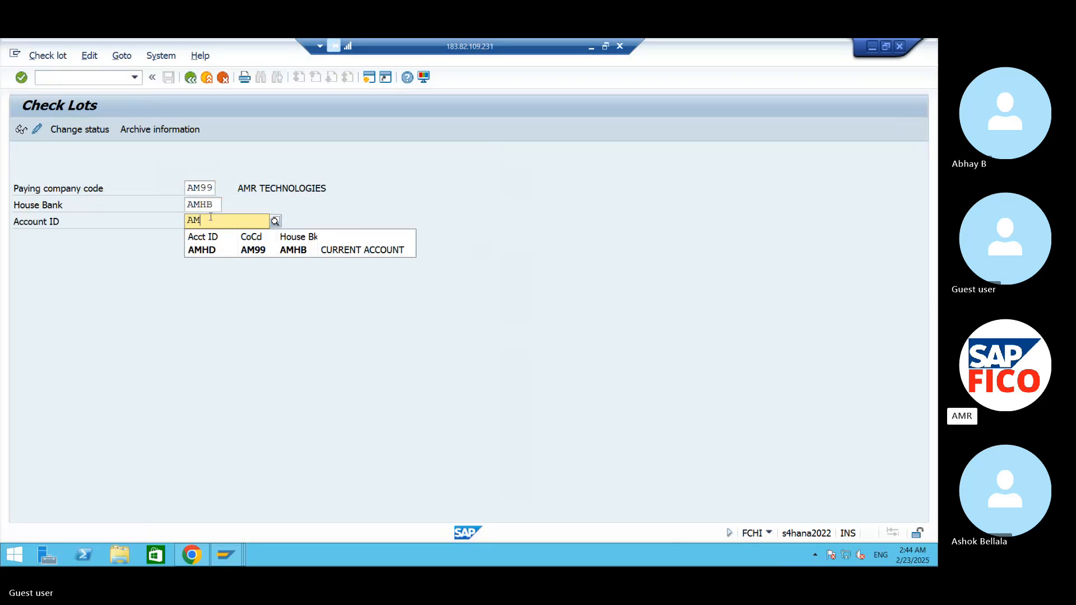
click(252, 249)
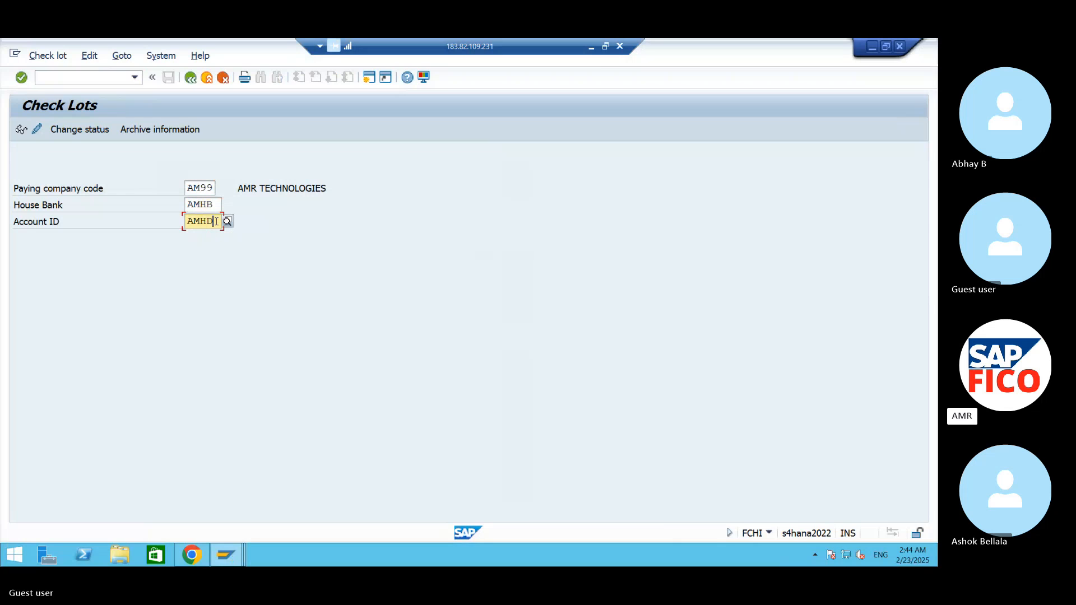
drag(216, 222, 157, 233)
drag(217, 204, 187, 205)
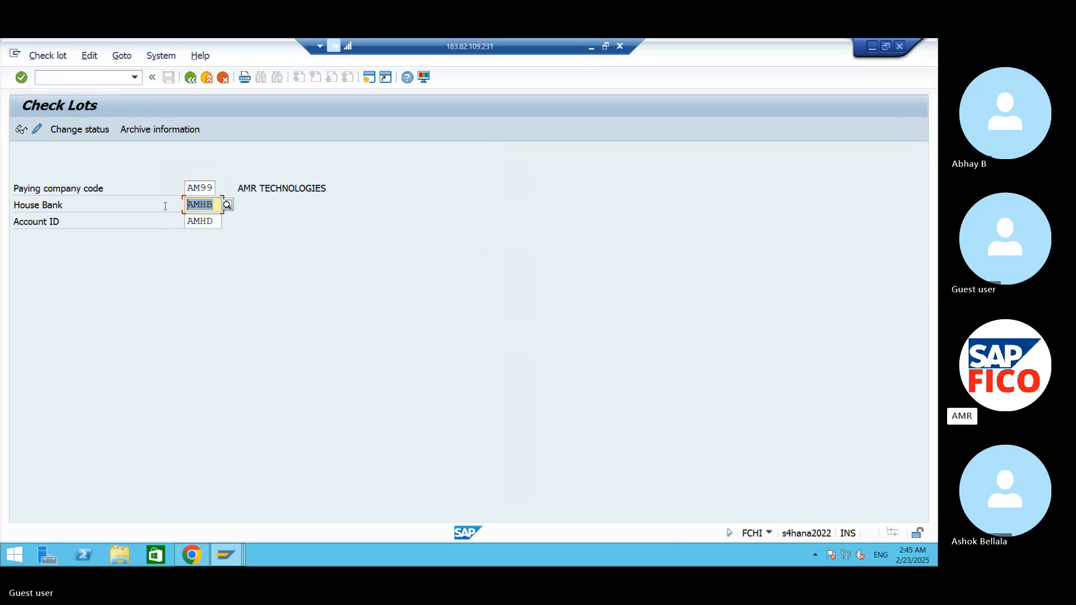
click(215, 207)
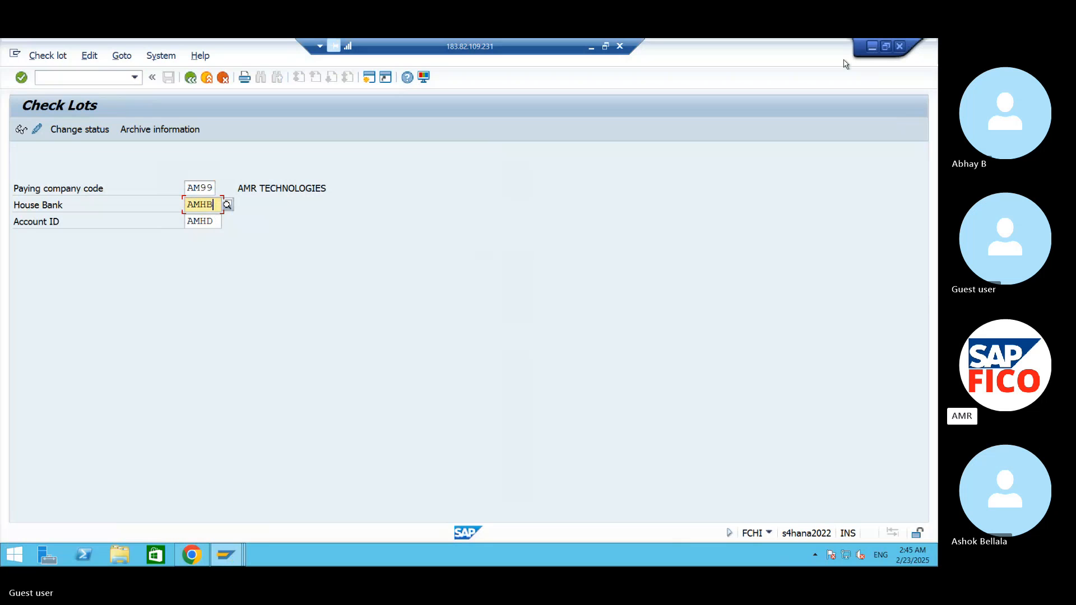
- Choose account ID AMHD for house bank AMHB and open its check lots for maintenance
key(Tab)
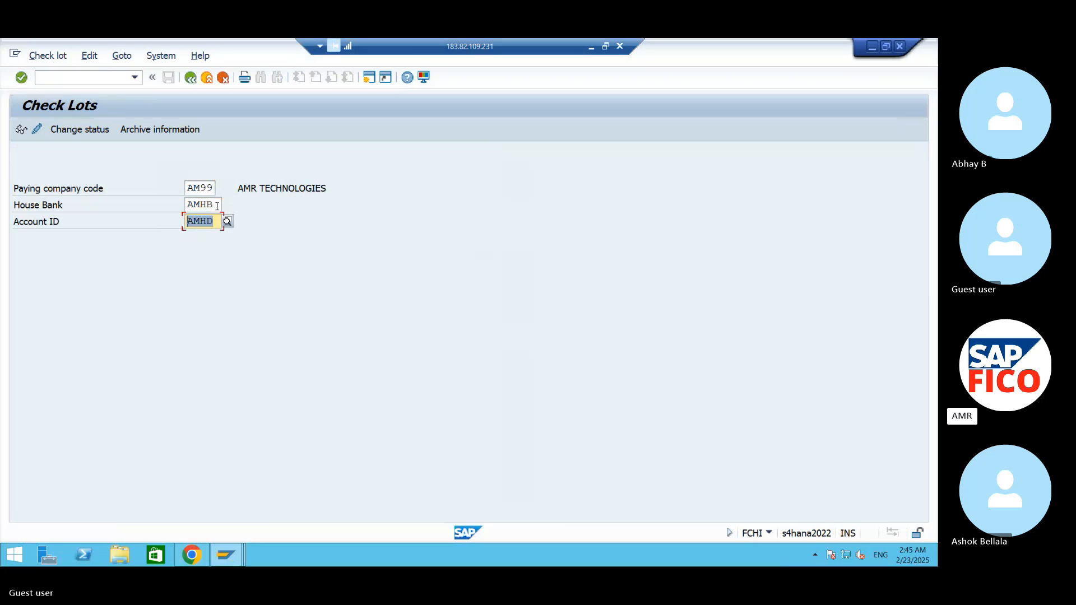
text(AMH)
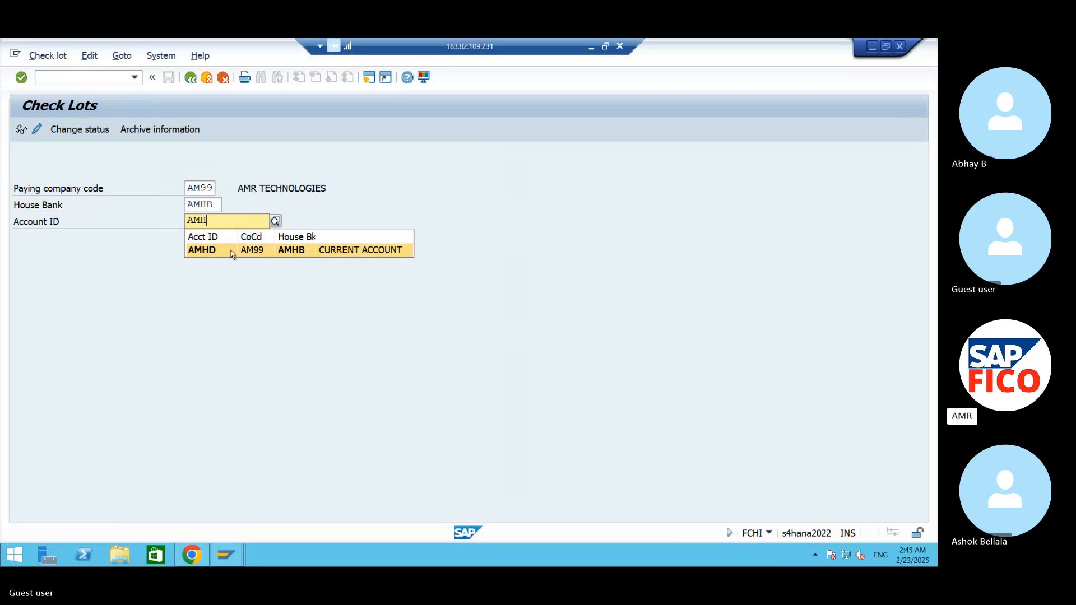
click(272, 250)
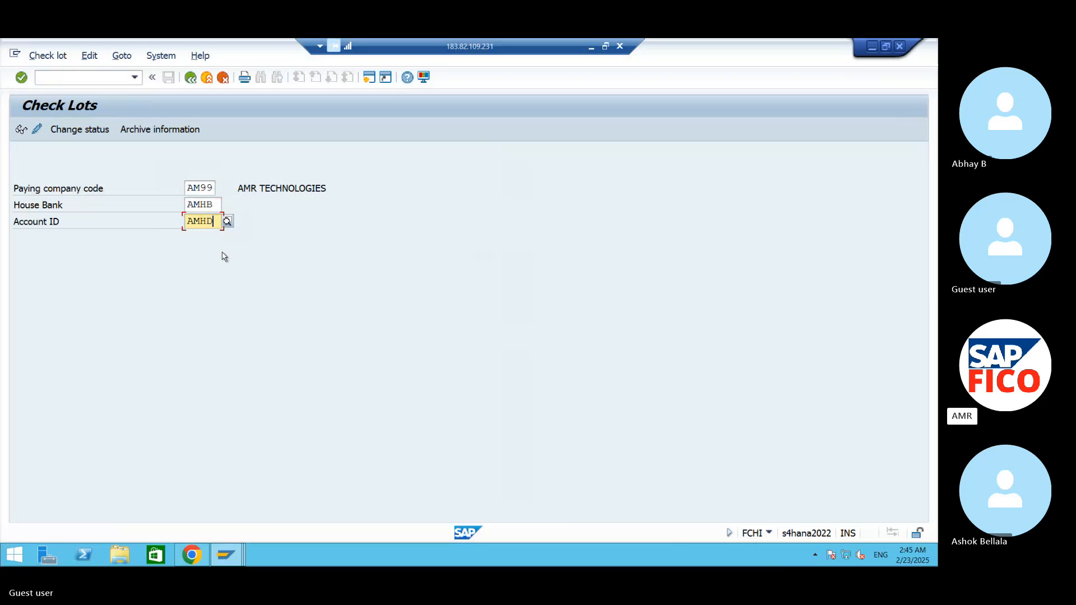
key(Return)
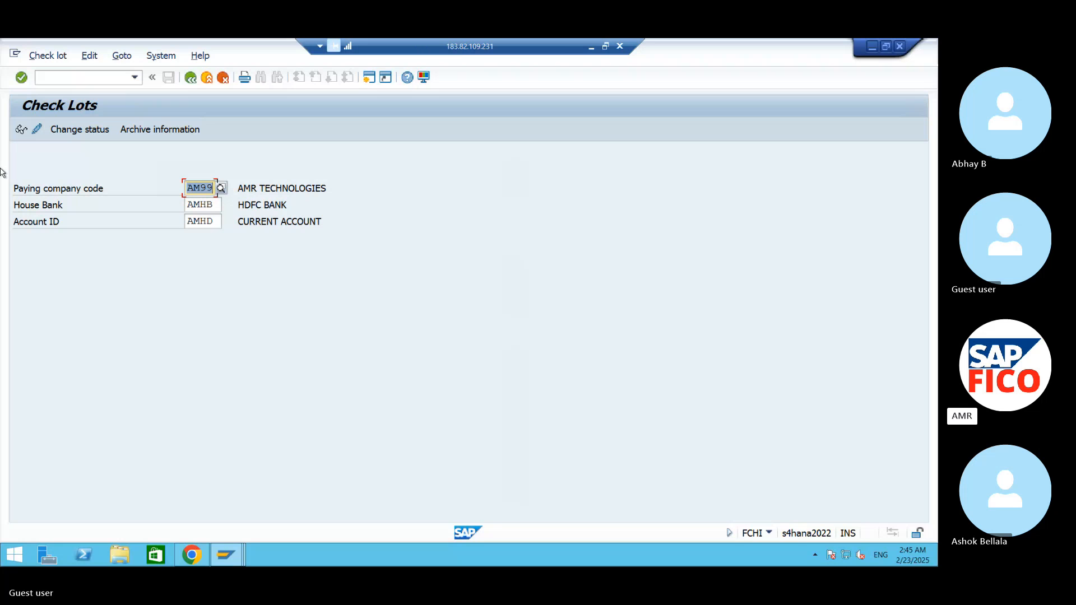
click(36, 131)
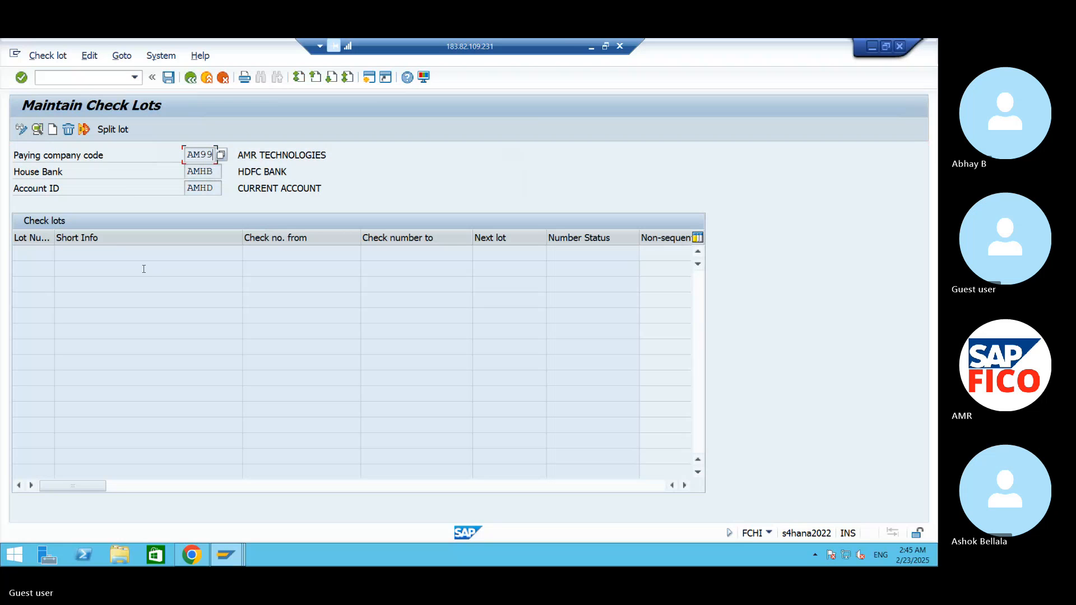
- Start a new check lot with lot number 100 and check numbers from 100000 to 100099
click(51, 130)
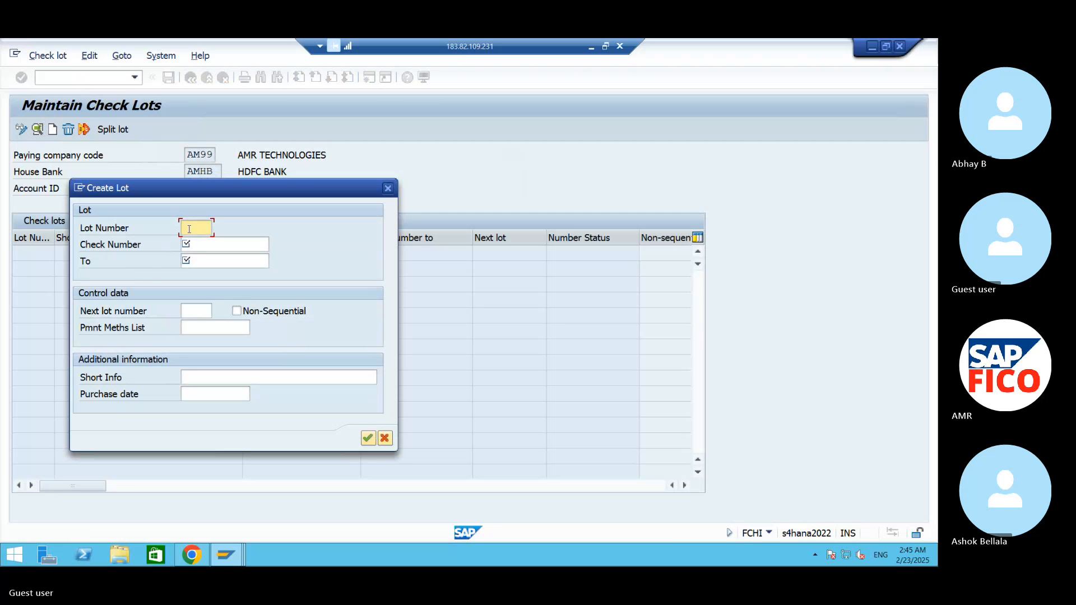
text(100)
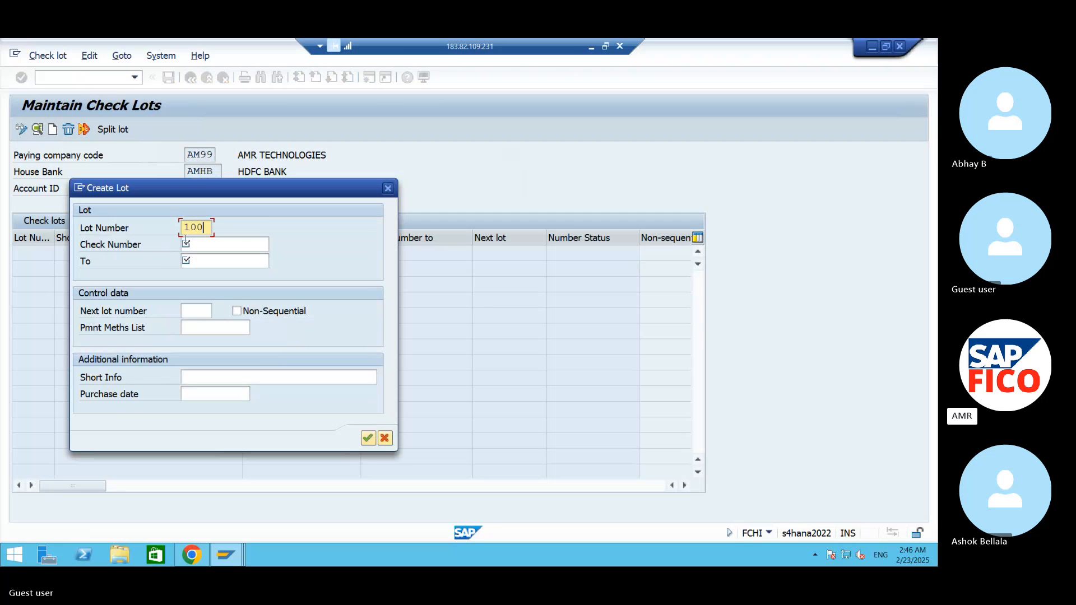
click(196, 245)
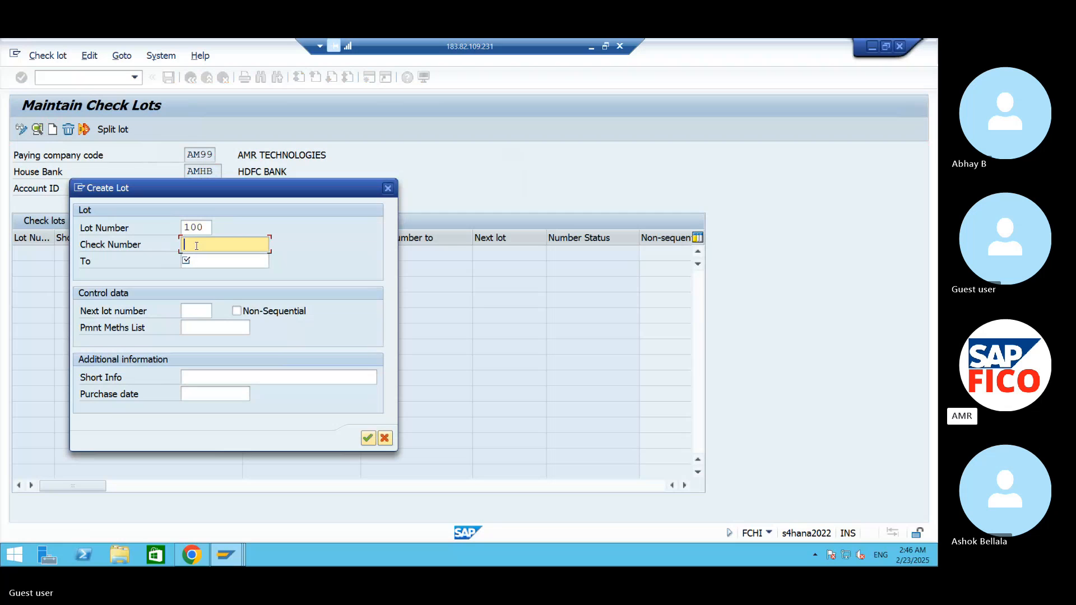
text(100000)
click(215, 261)
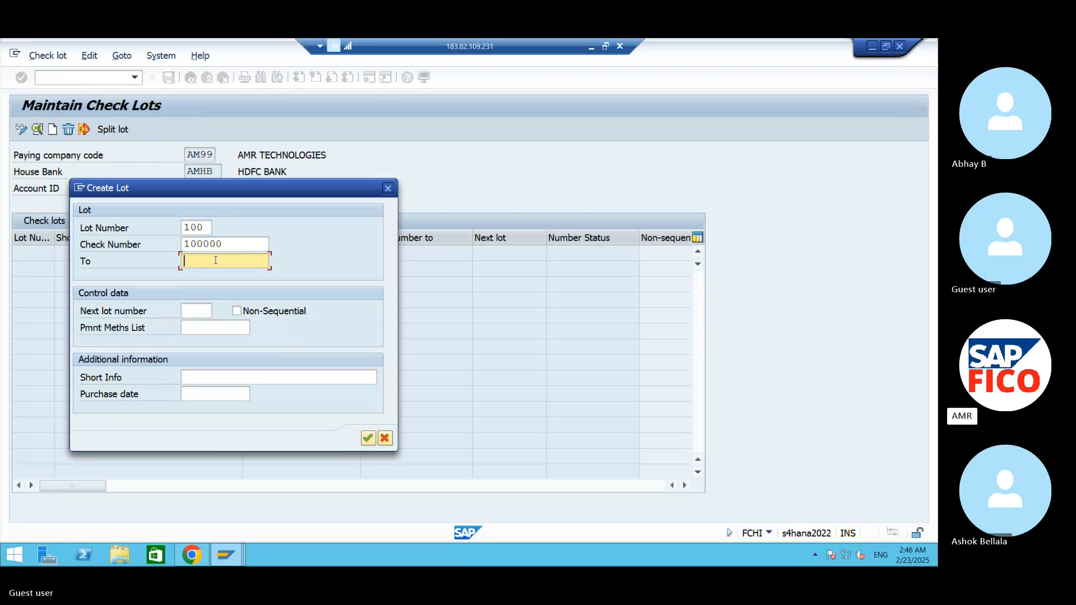
text(100099)
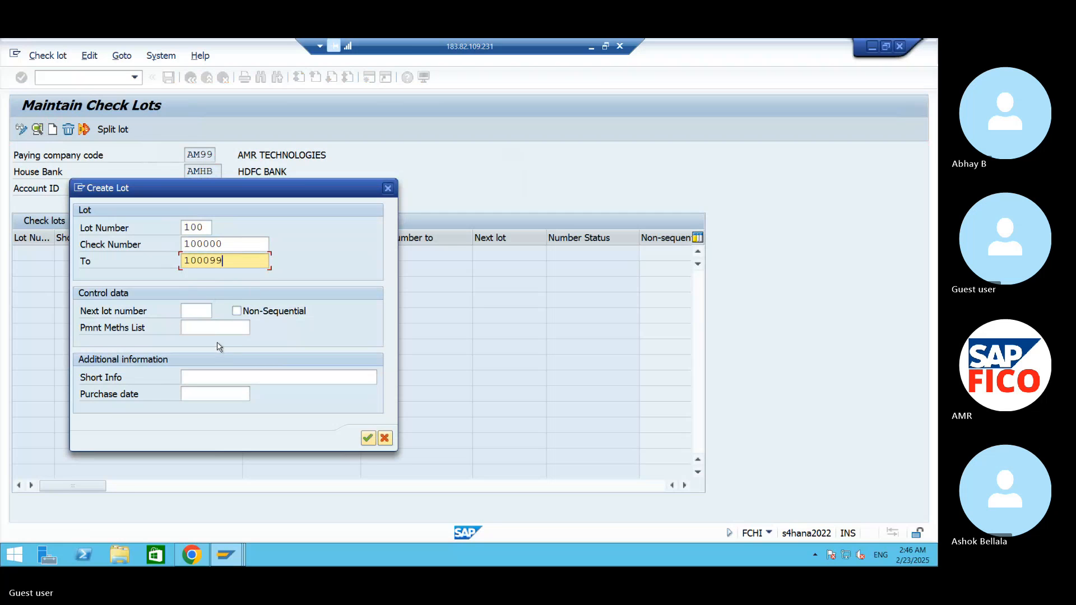
- Set the lot's short info to HDFC BANK and its purchase date to 22.02.2025, and confirm the lot
click(202, 375)
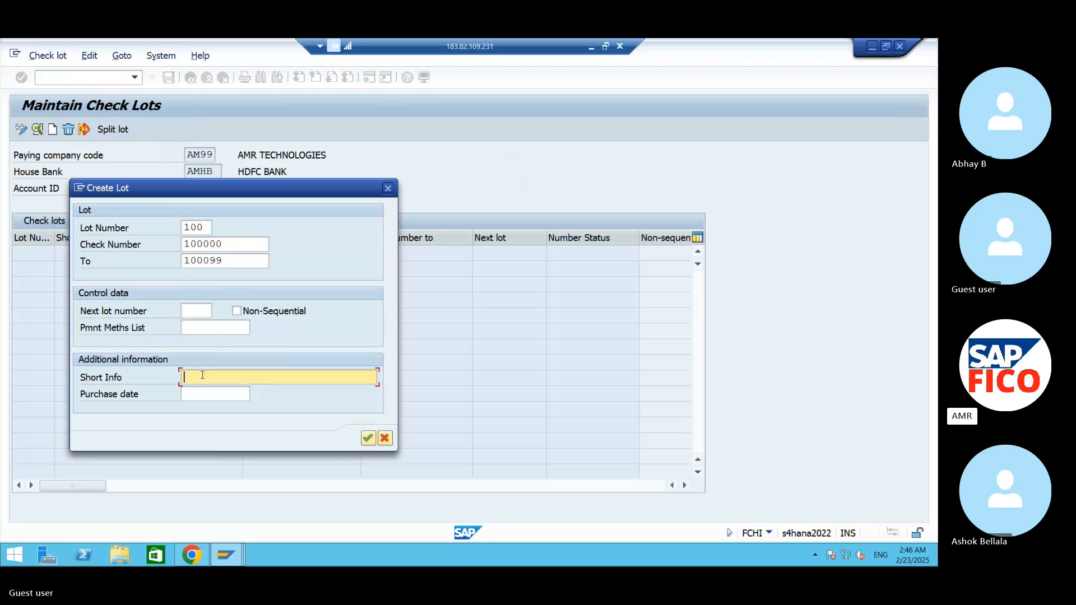
text(HDFC BANK)
click(230, 396)
click(255, 395)
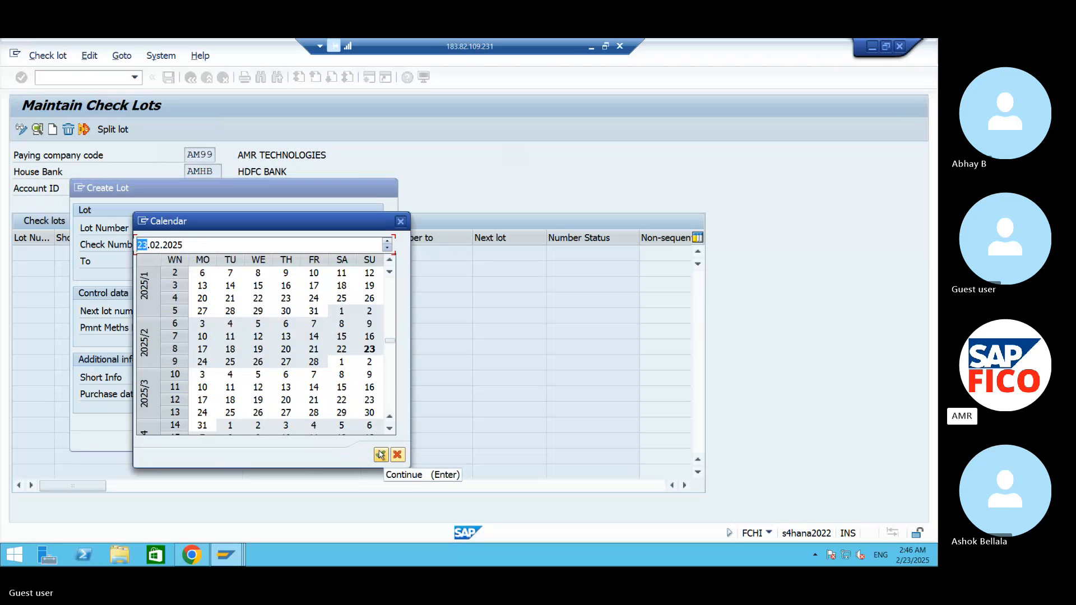
double_click(349, 355)
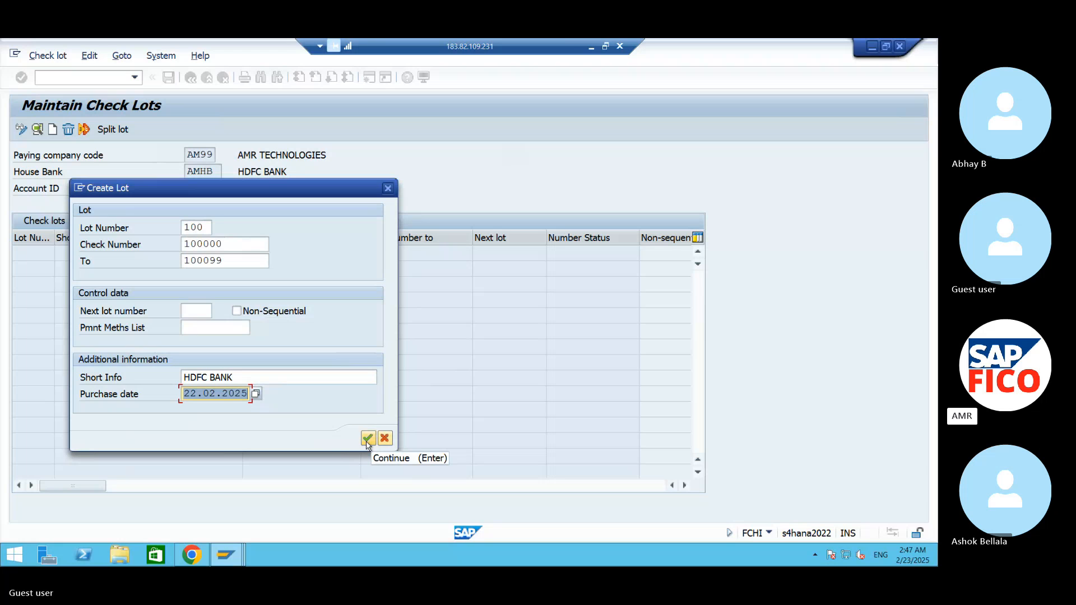
click(368, 438)
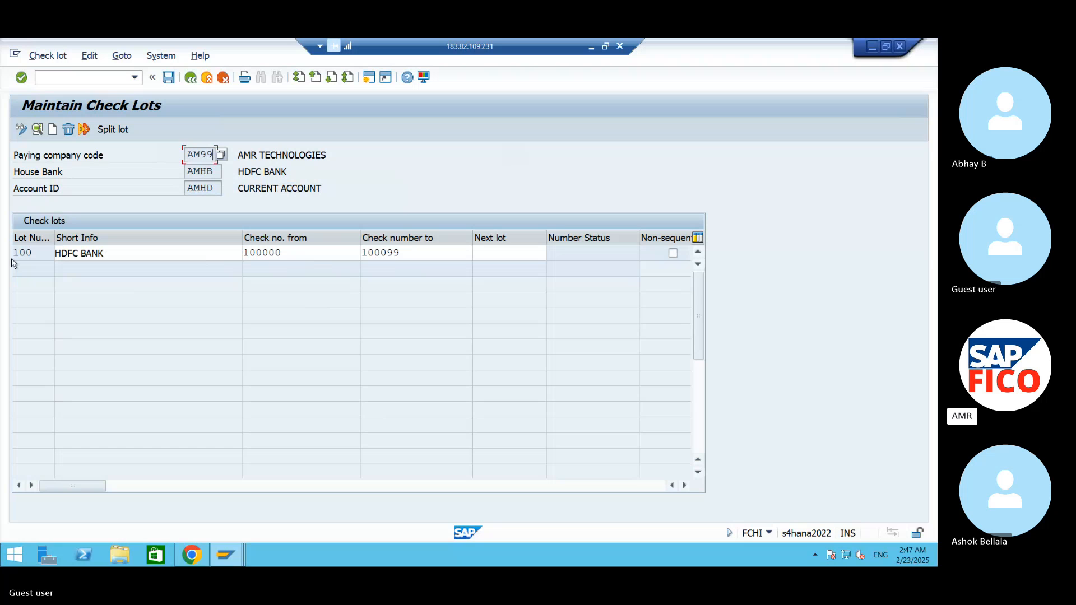
- Check the new lot's row and its check number range, and save the check lots
drag(15, 253, 181, 251)
drag(351, 255, 214, 267)
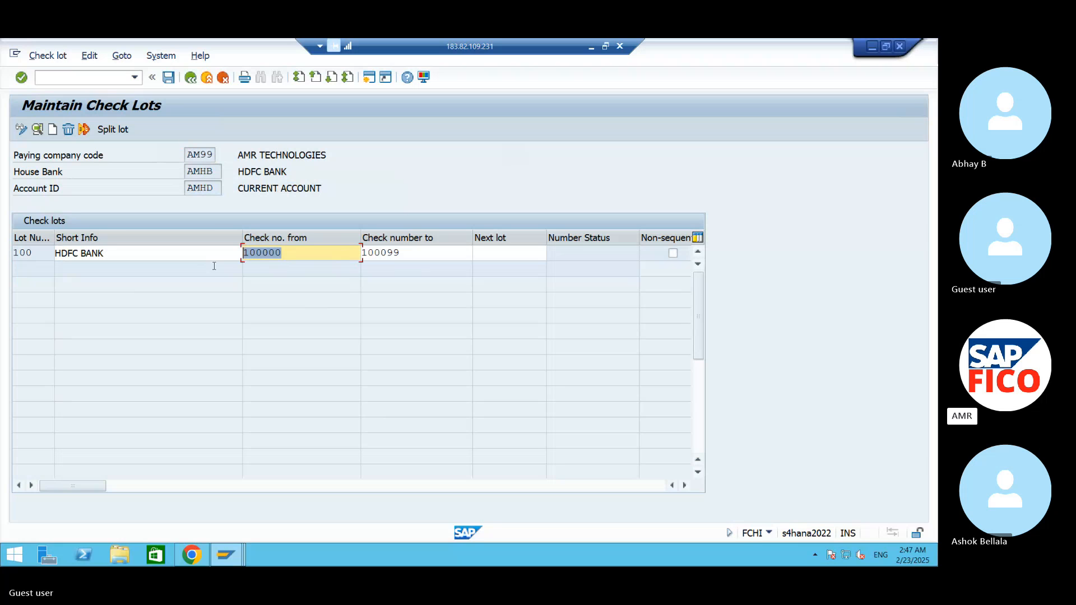
click(416, 253)
click(170, 78)
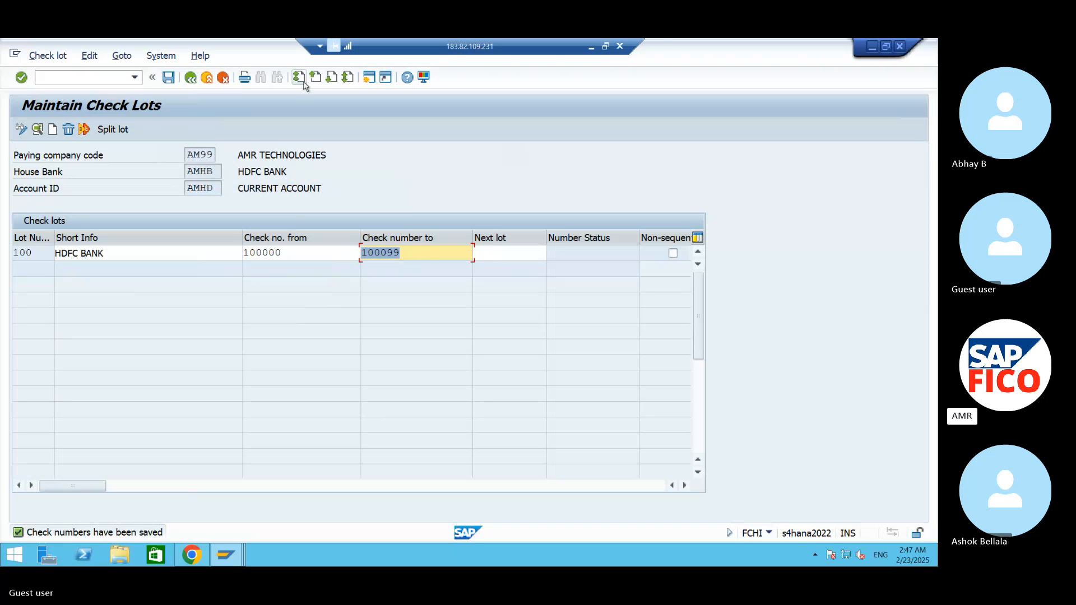
- Switch to the S4 HANA document in Word and point out the vendor payment posting F-53 line
click(872, 46)
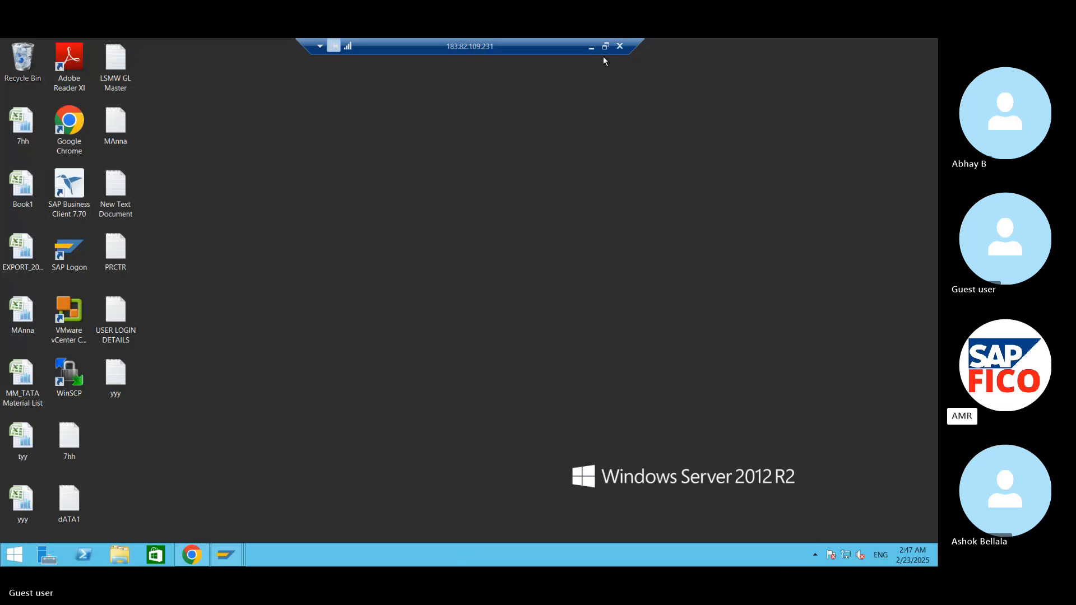
click(592, 48)
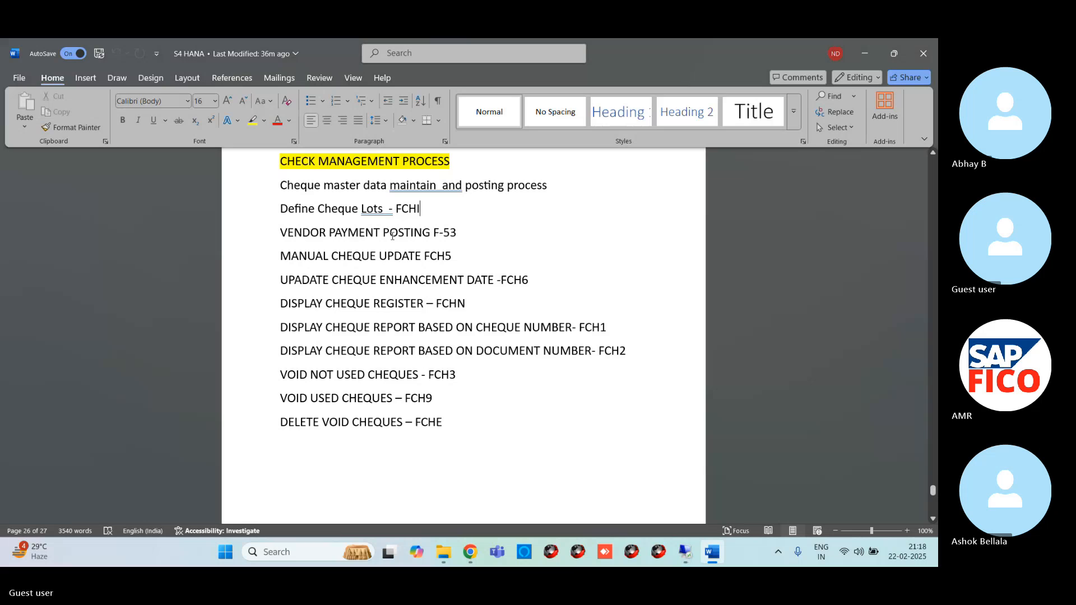
drag(281, 232, 476, 226)
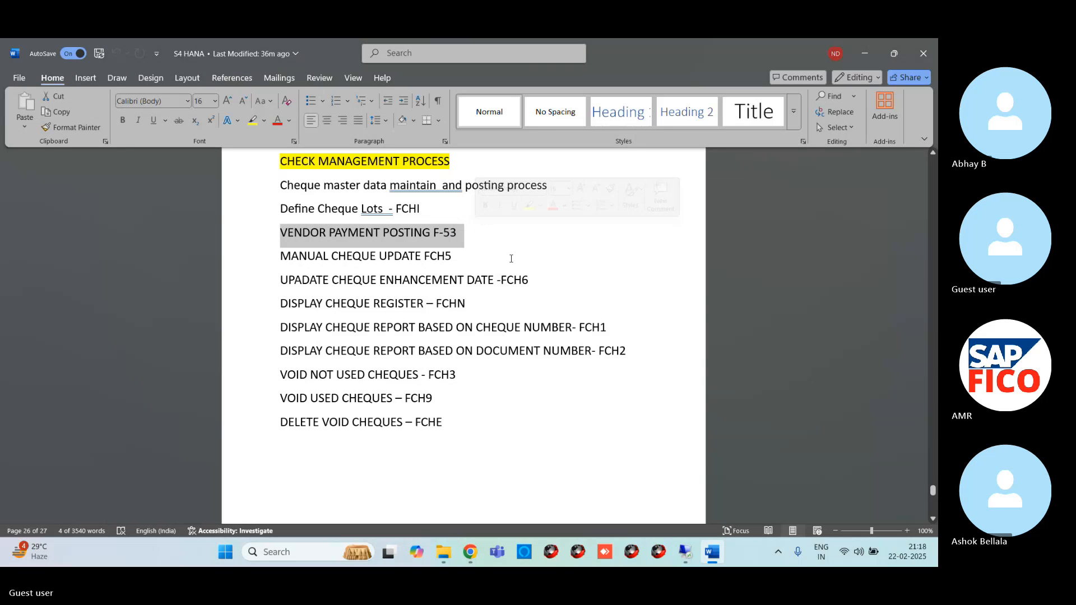
click(487, 245)
- Add the line "Define Cheque lot 100000 to 100099" below the "Define Cheque Lots - FCHI" line
click(426, 208)
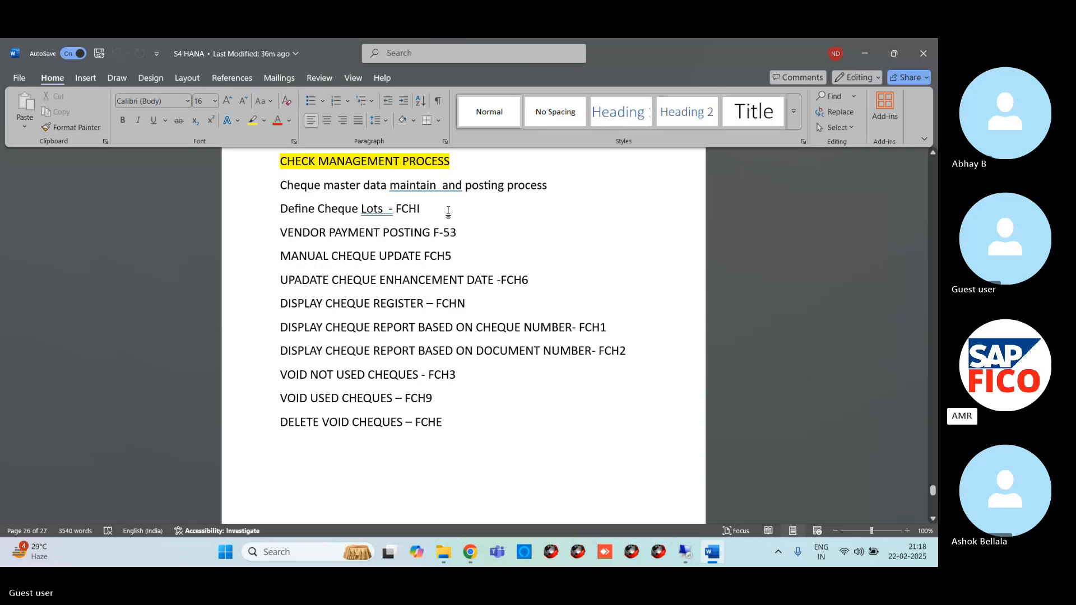
key(Return)
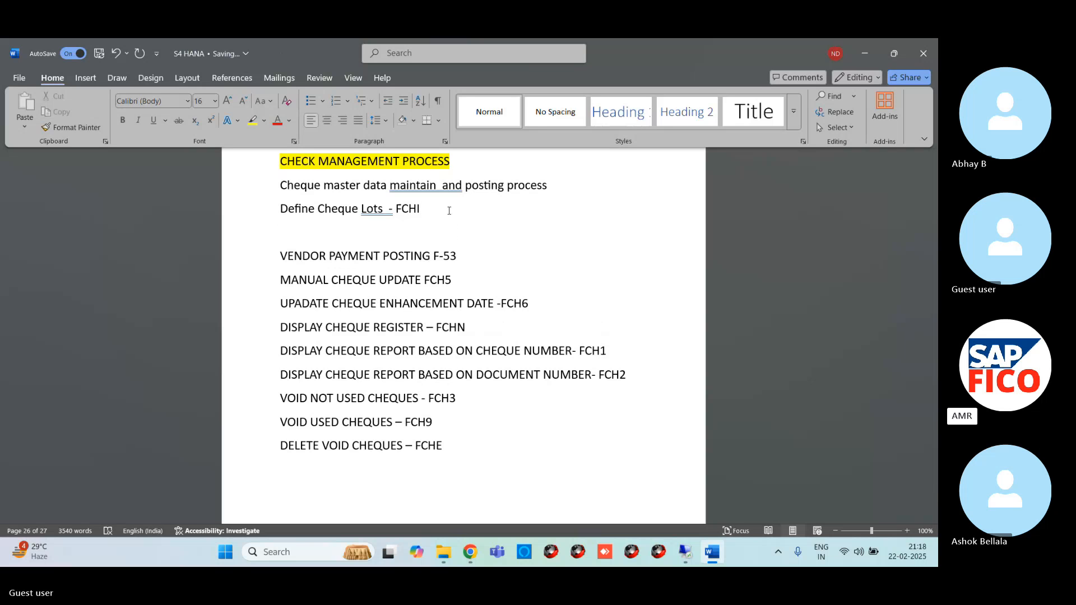
text(Define Che)
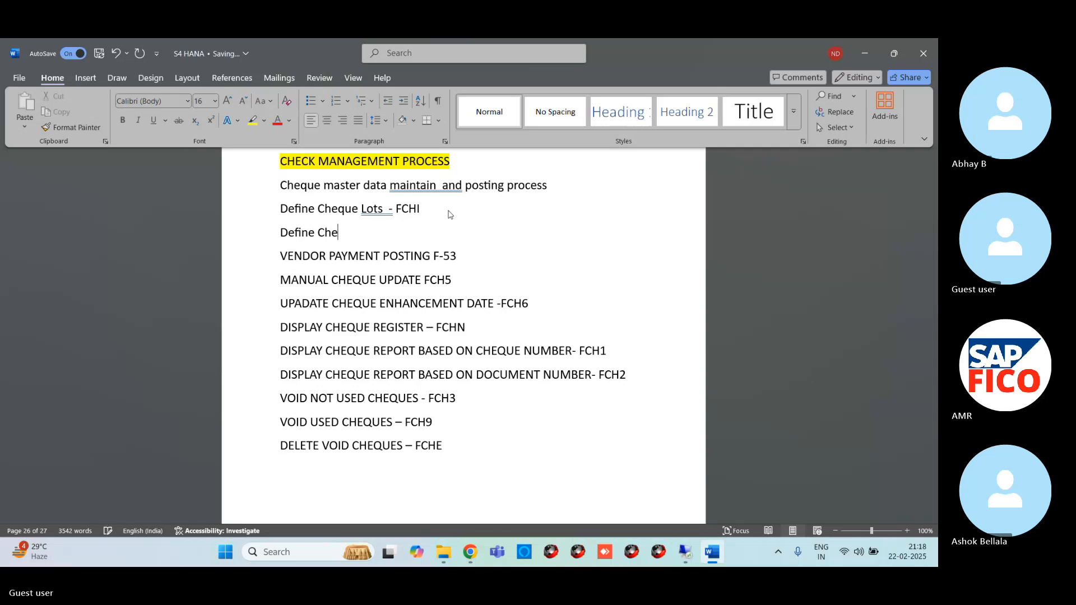
text(que lot 100)
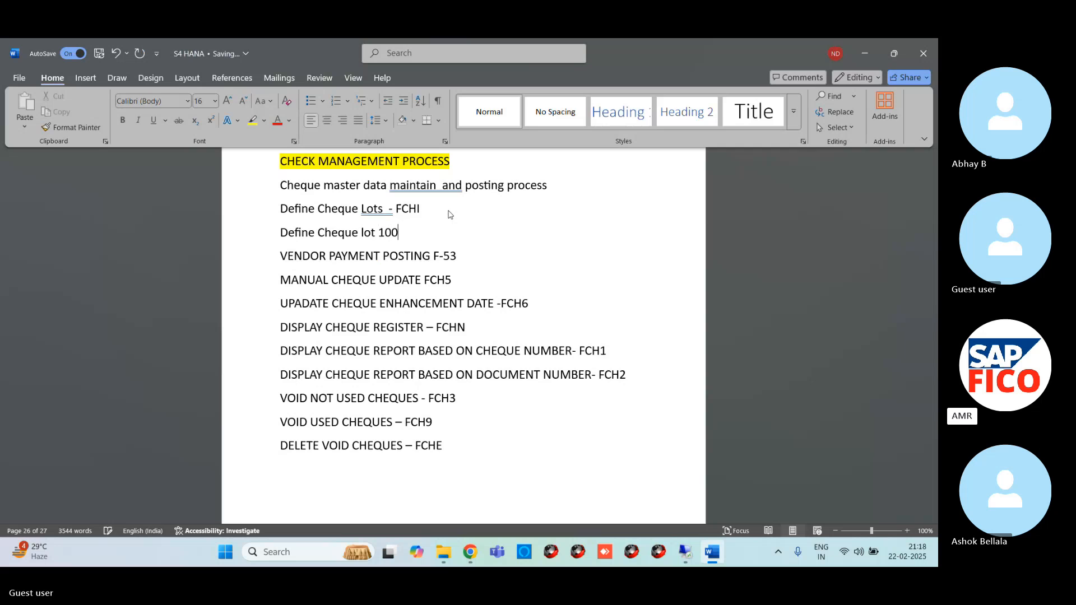
text(000)
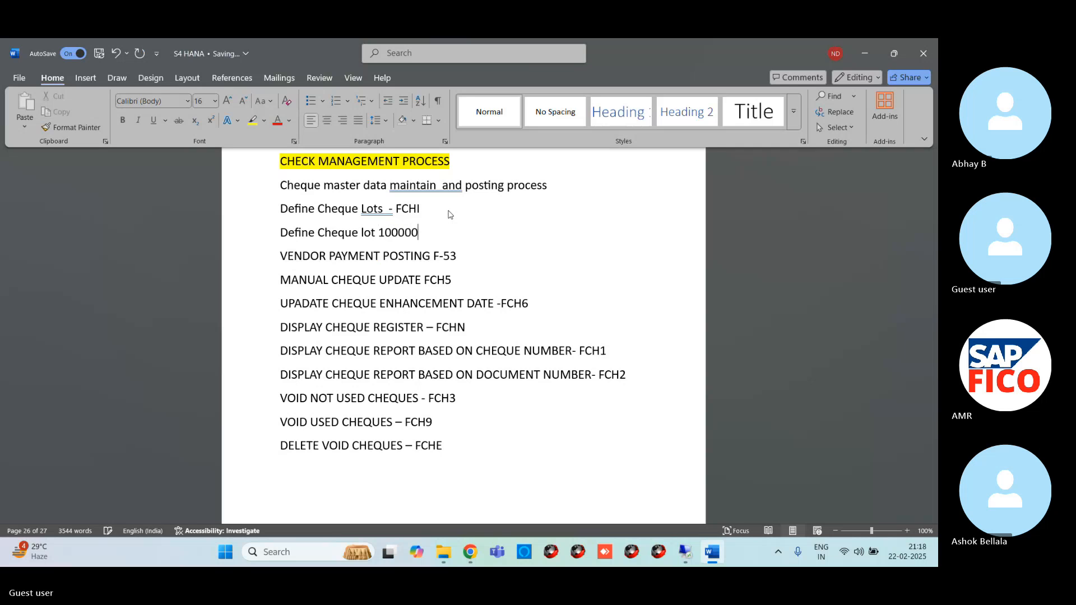
text( to 100099)
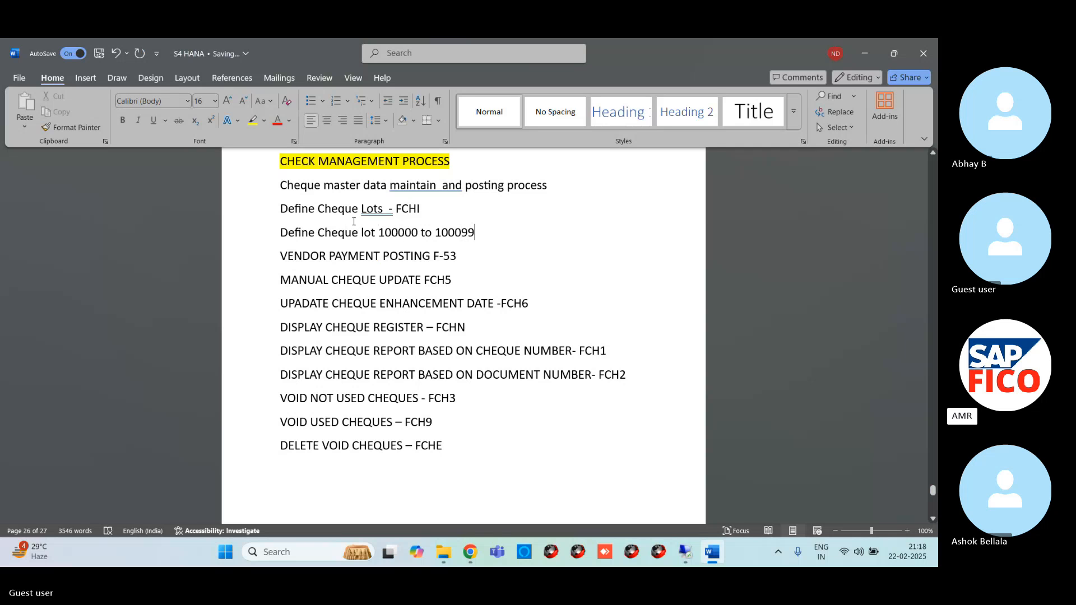
- Add the line "Cheque number 100000" below the cheque lot range, with the word "number" spelled correctly
click(383, 233)
key(Return)
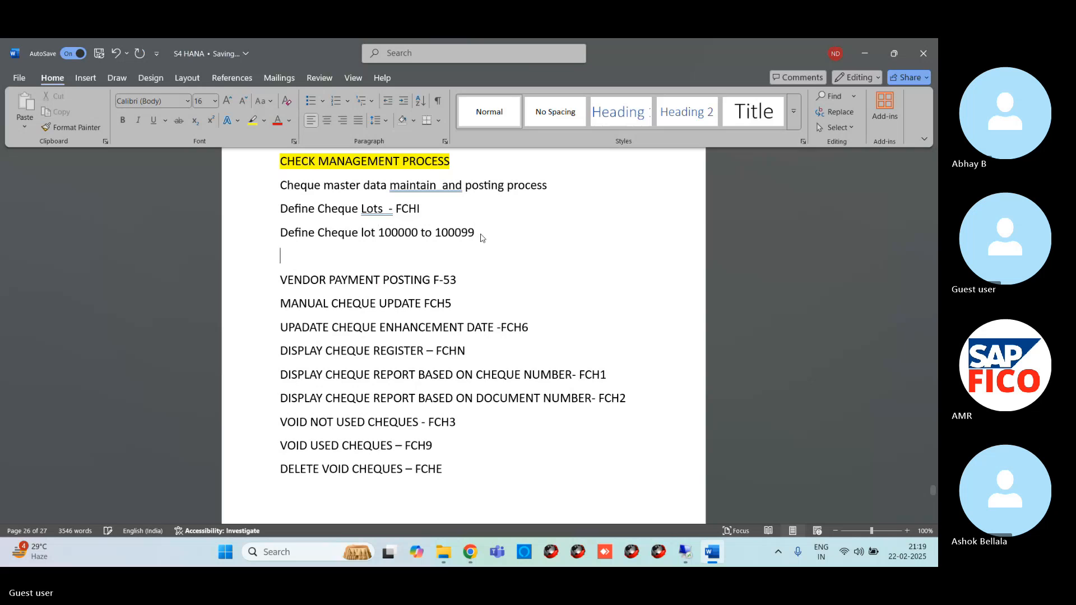
text(Ch)
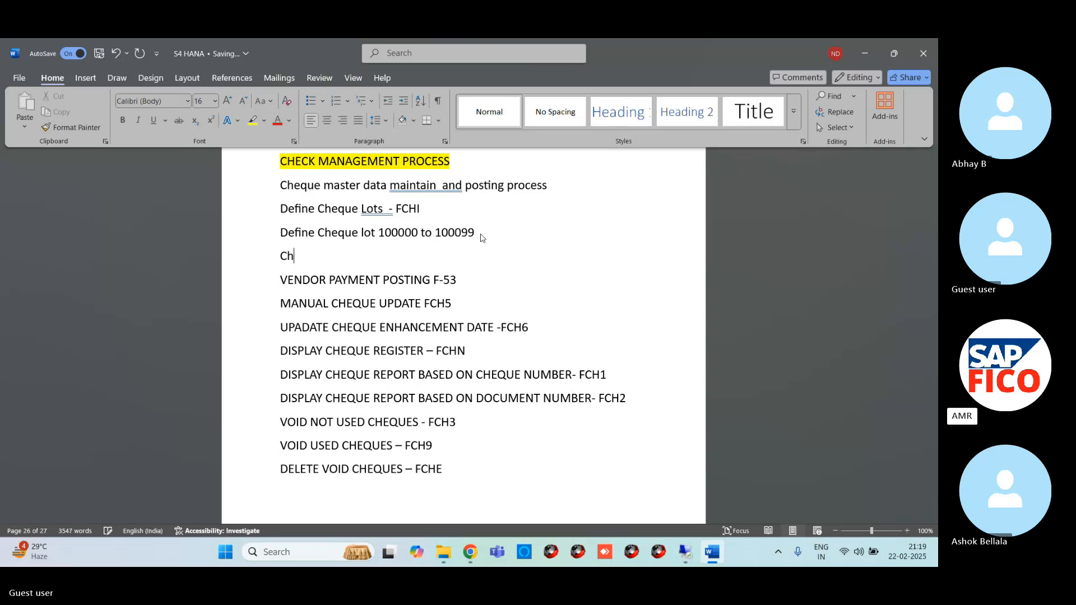
text(eque nUmber )
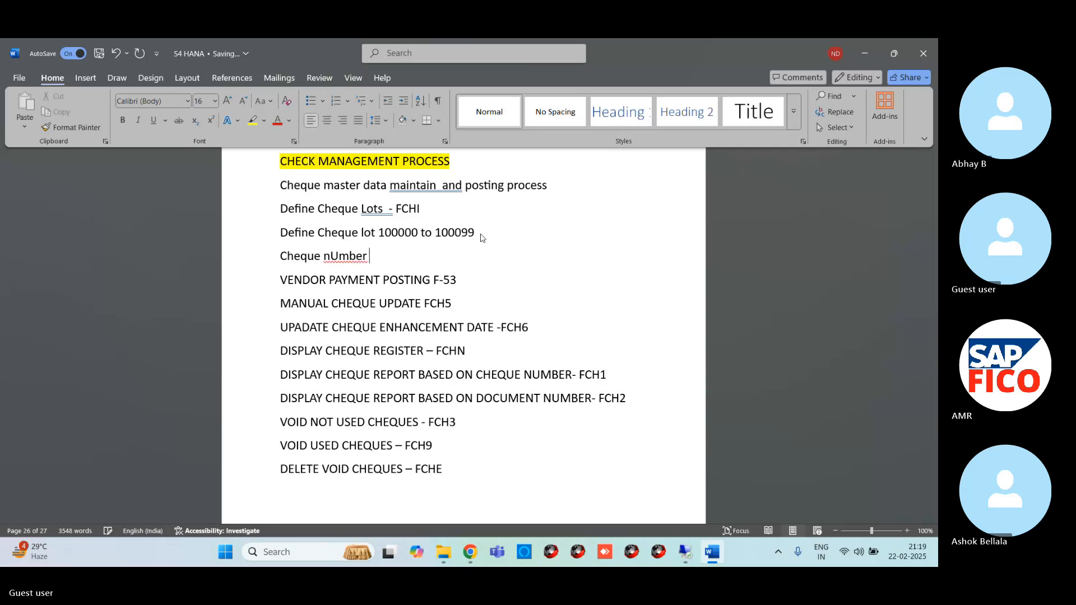
text(100000)
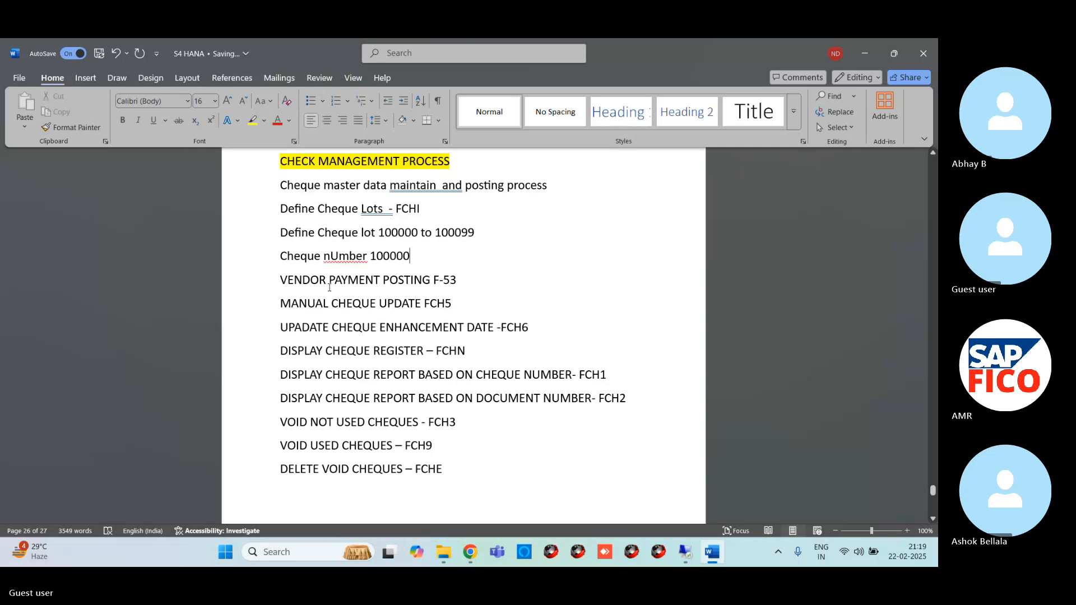
right_click(339, 258)
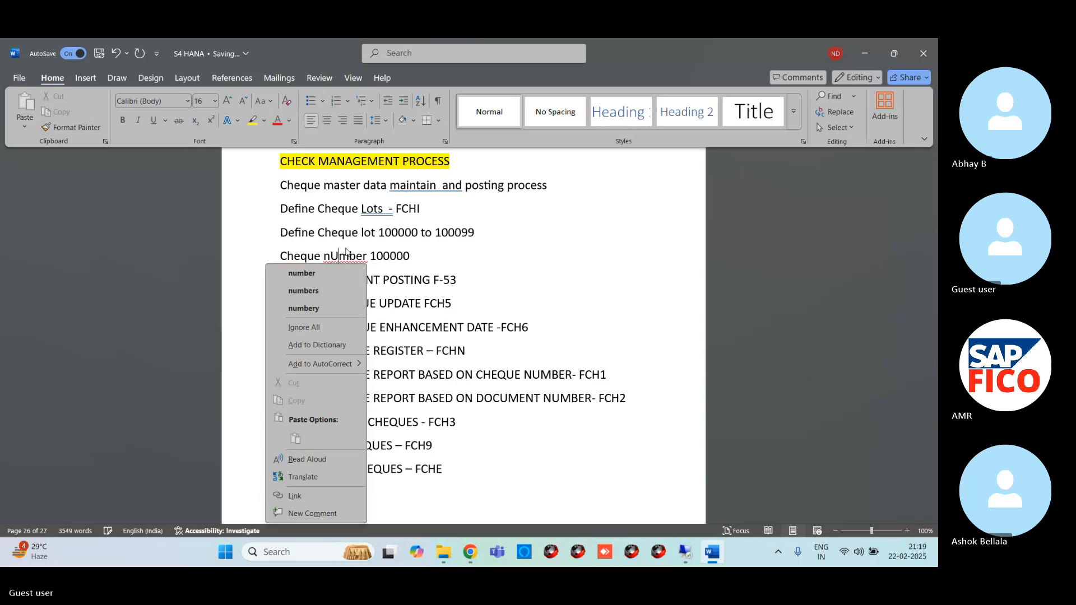
click(333, 274)
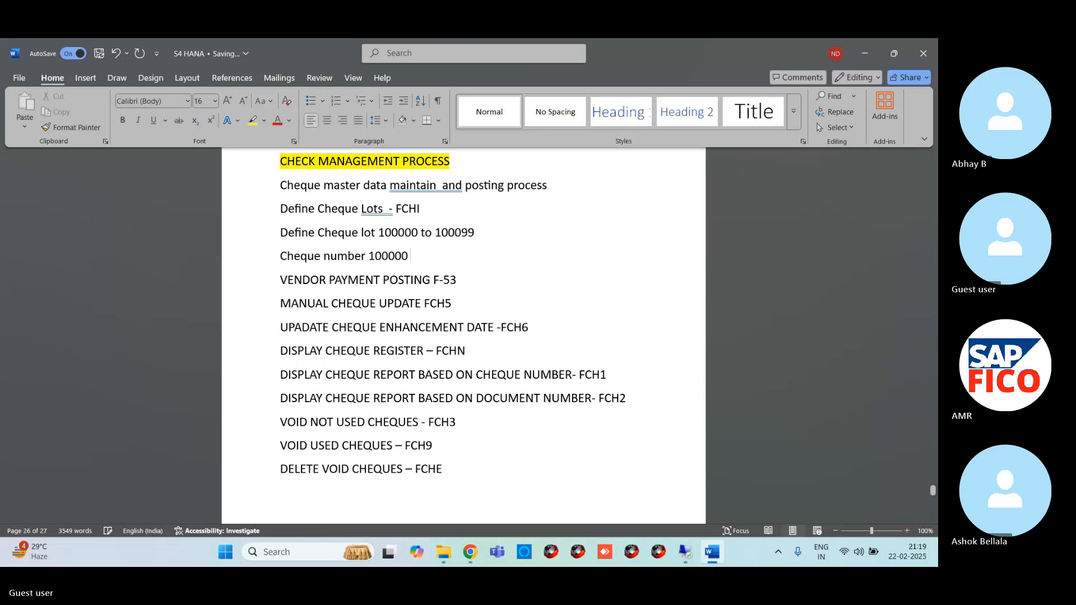
- Extend the cheque number line with "Date 22.02.2025 Amount 100000/-" and start a new line below it
text(Date 22.02.2025)
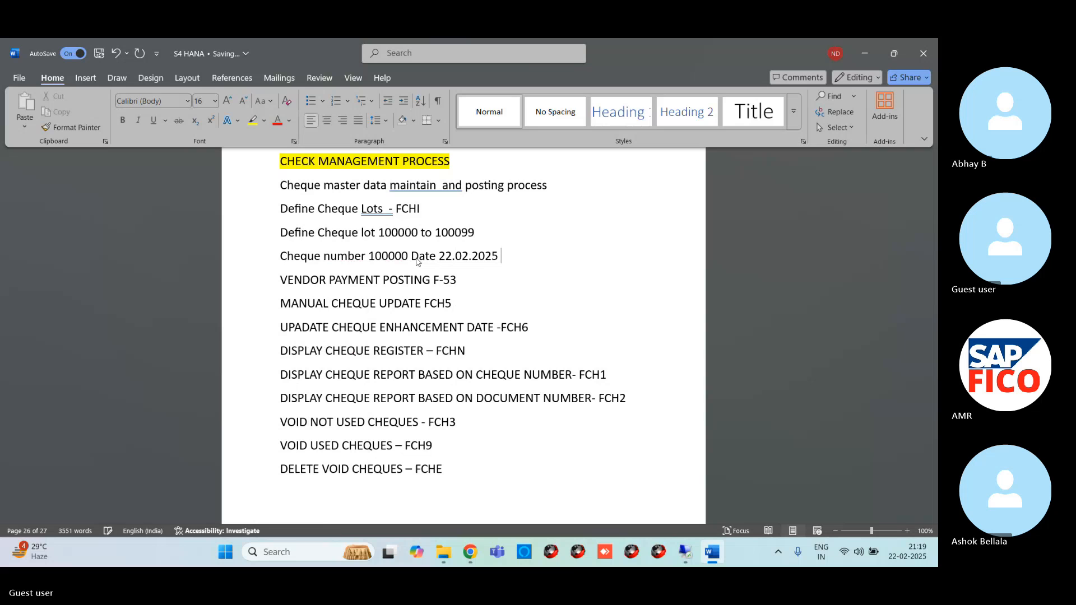
text( Amount )
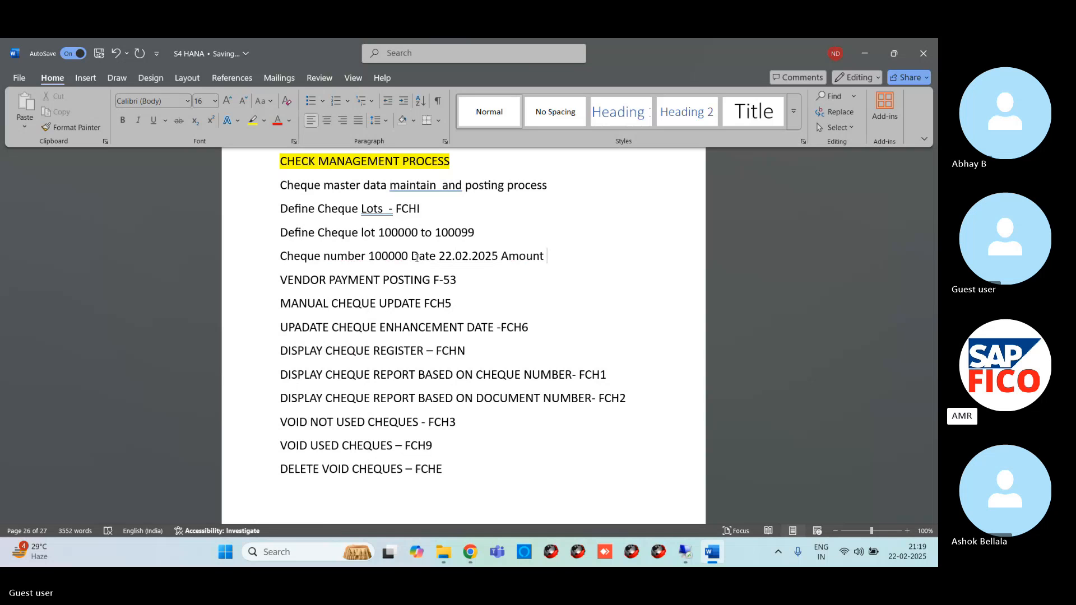
text( 100000/-)
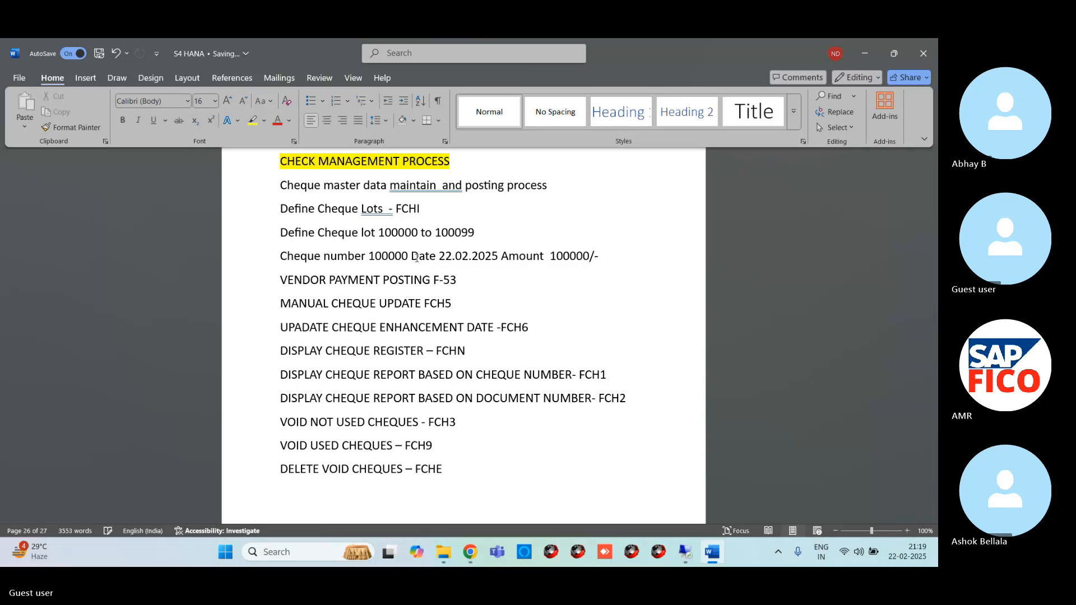
key(Return)
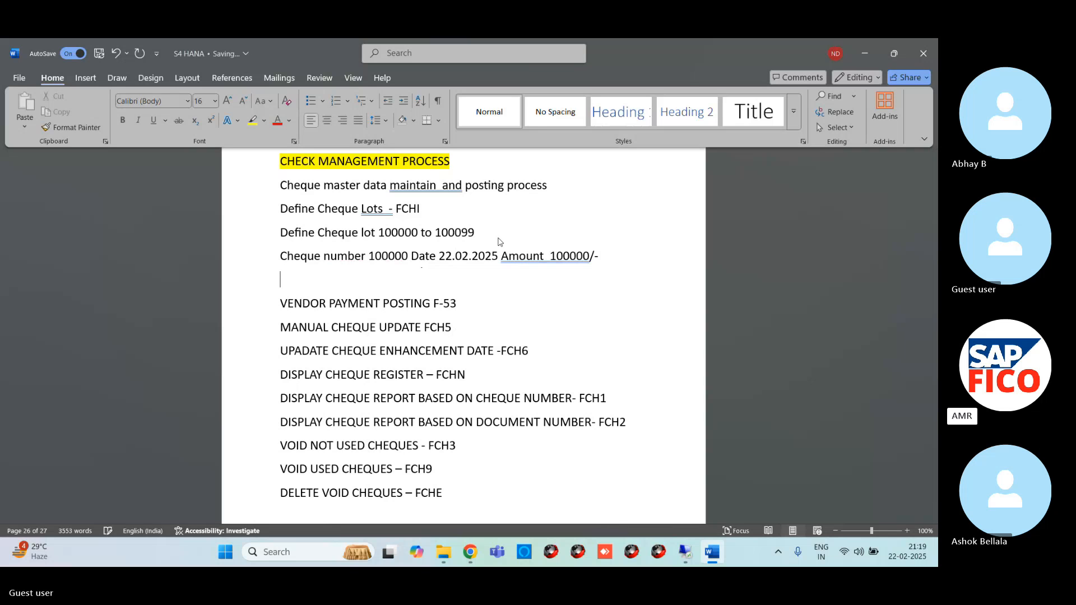
- Add the line "Vendor invoice Posting FB60" above the "VENDOR PAYMENT POSTING F-53" line
text(vendor )
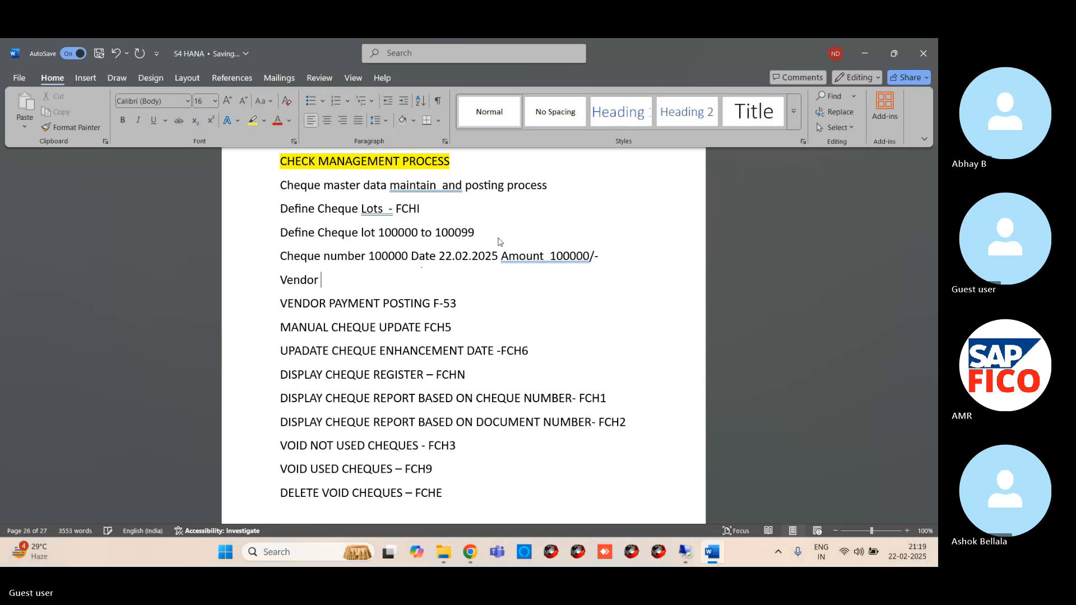
text(invoice)
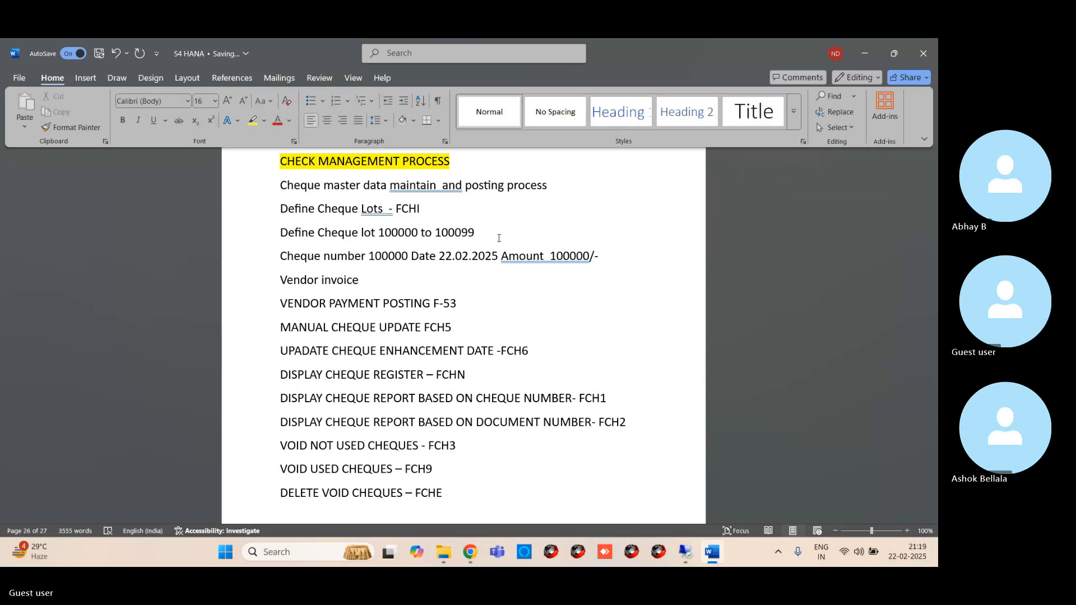
text( Posting FB)
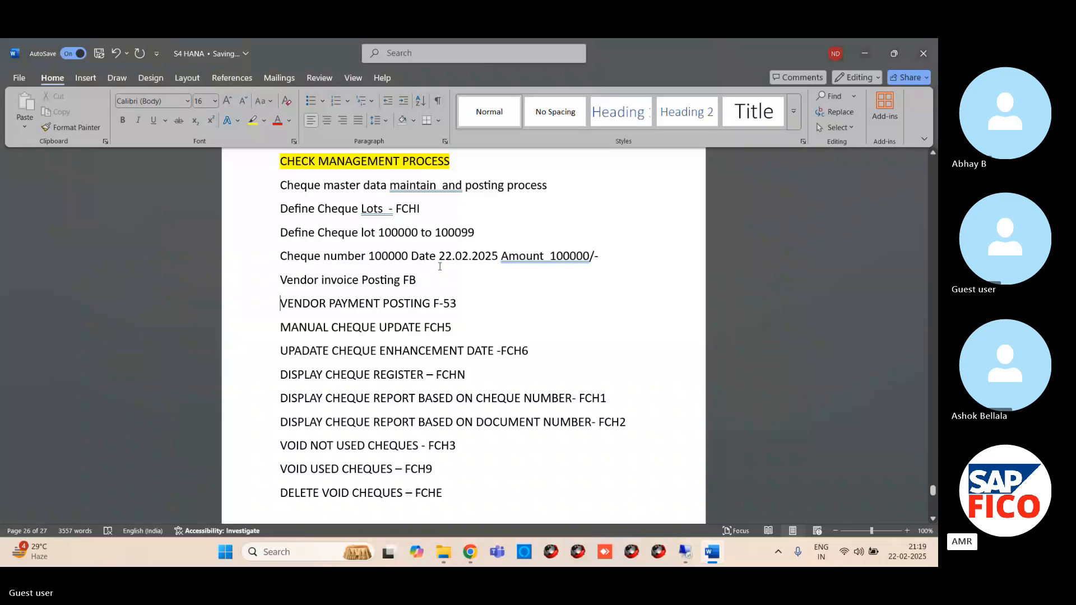
text(6)
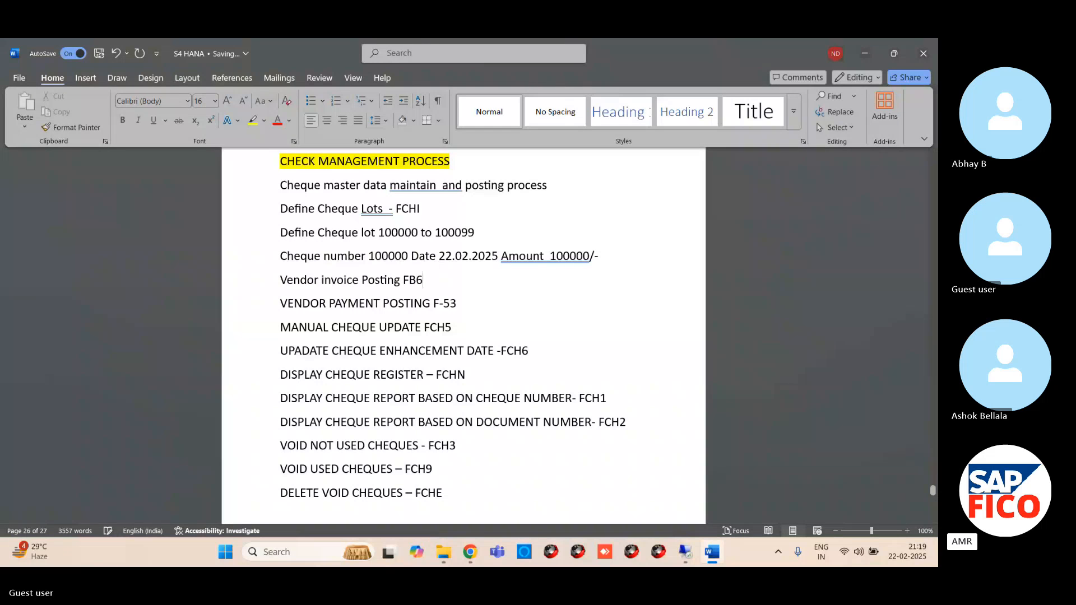
text(0)
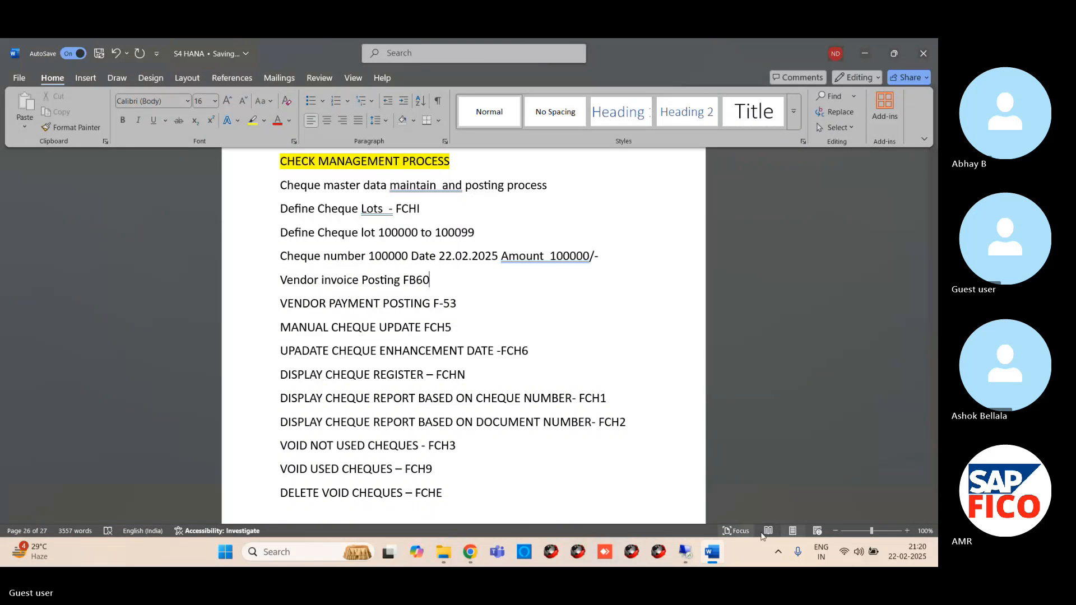
- Switch to the remote desktop's SAP session showing the house bank details and start transaction FB60 there
mouse_move(685, 552)
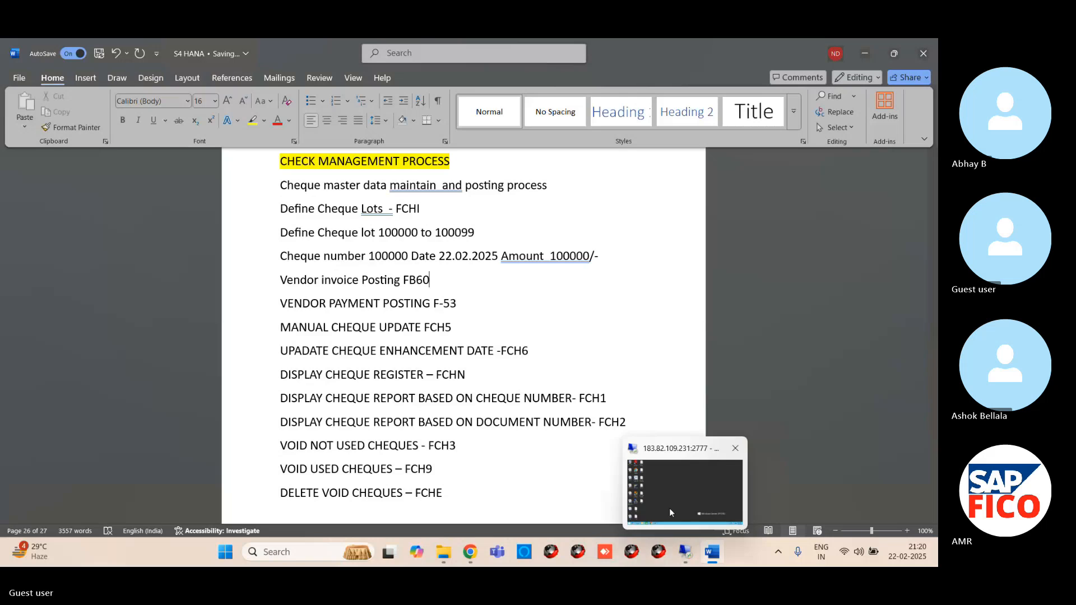
click(669, 508)
mouse_move(236, 554)
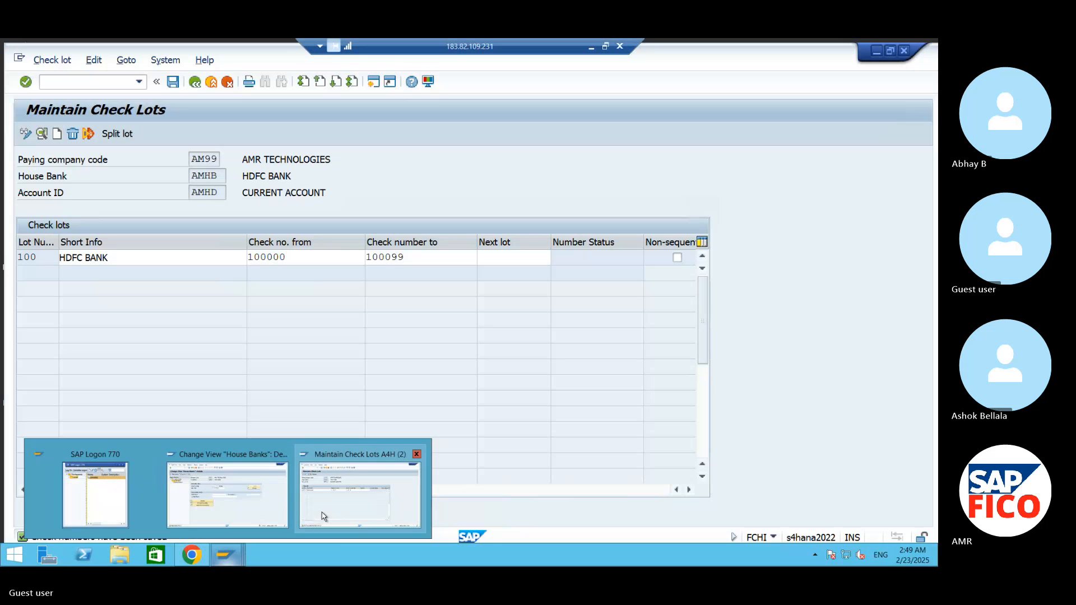
click(361, 492)
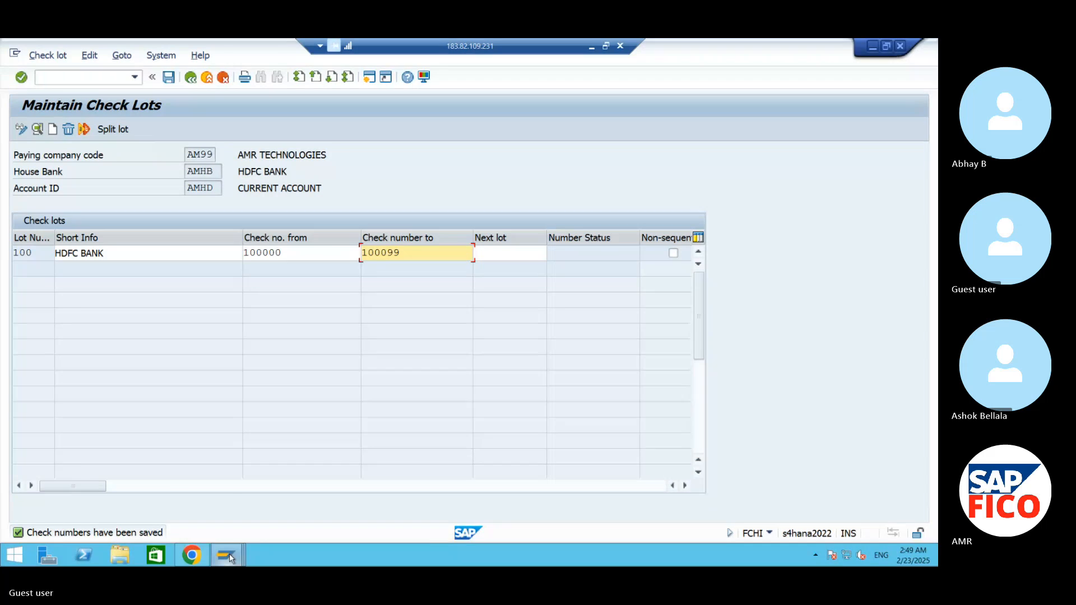
mouse_move(227, 553)
click(211, 478)
click(84, 77)
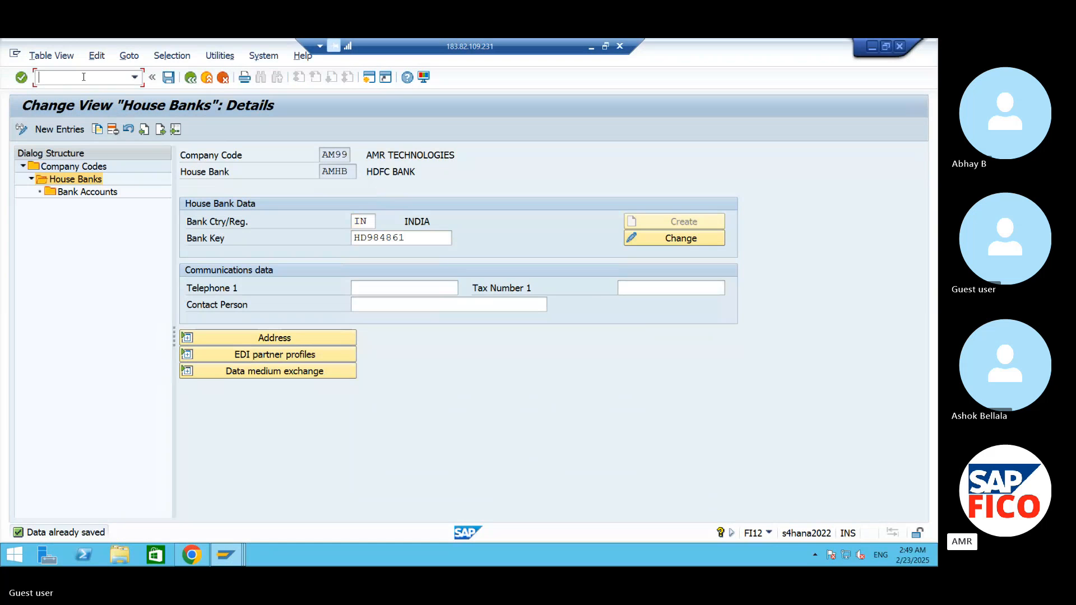
text(/nfb60)
key(Return)
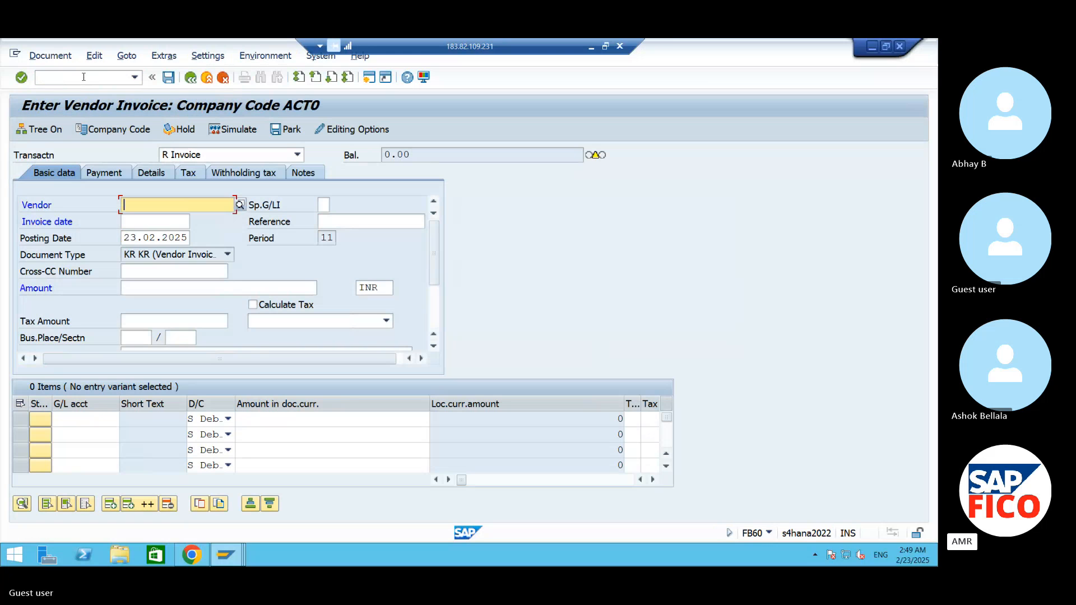
- Set the company code for the vendor invoice to AM99
click(128, 134)
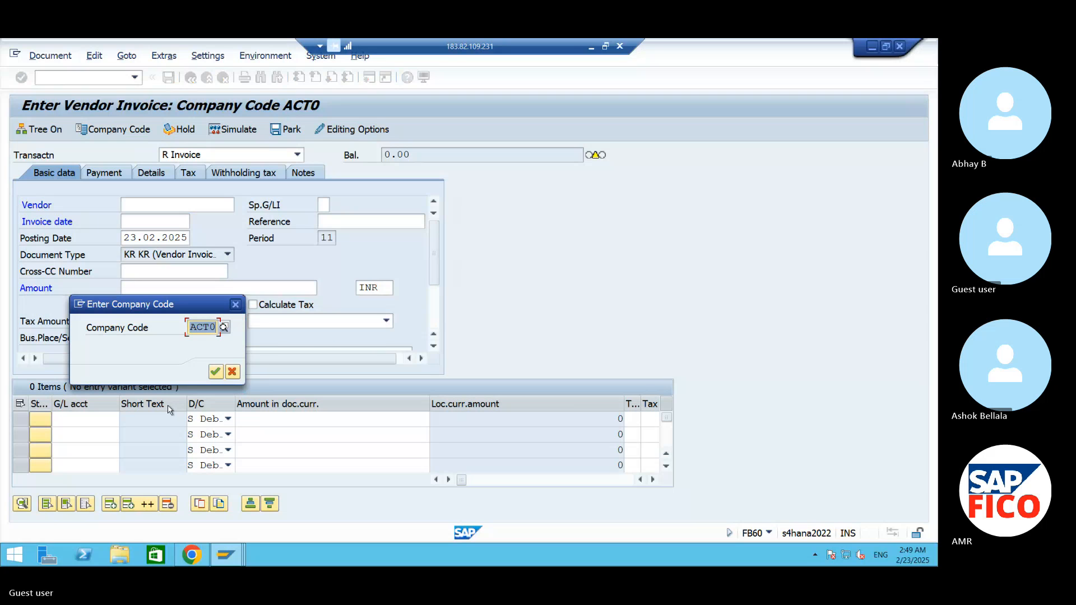
text(AM99)
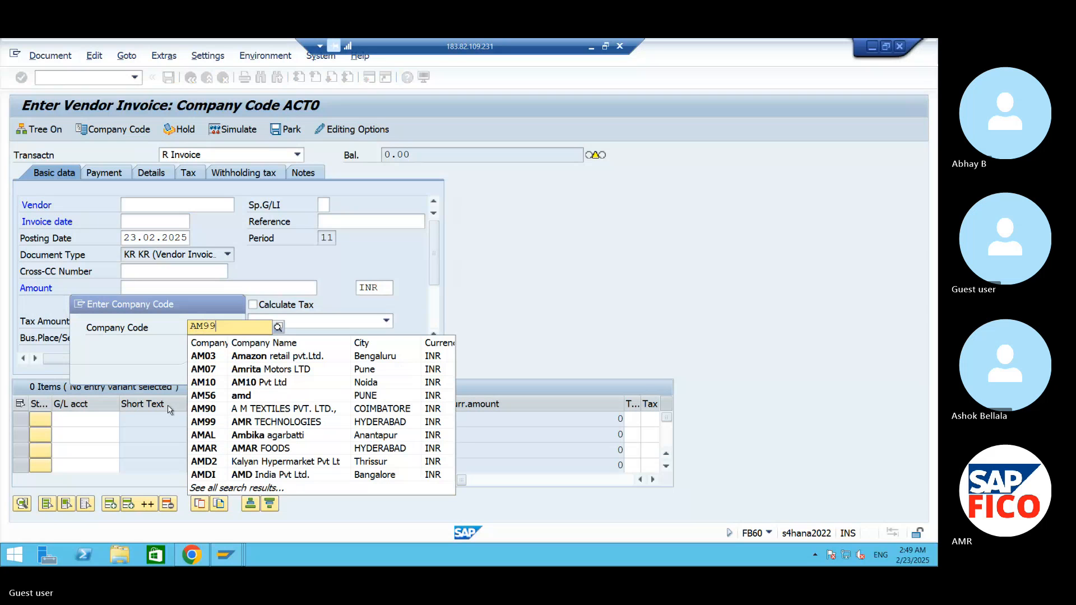
click(276, 356)
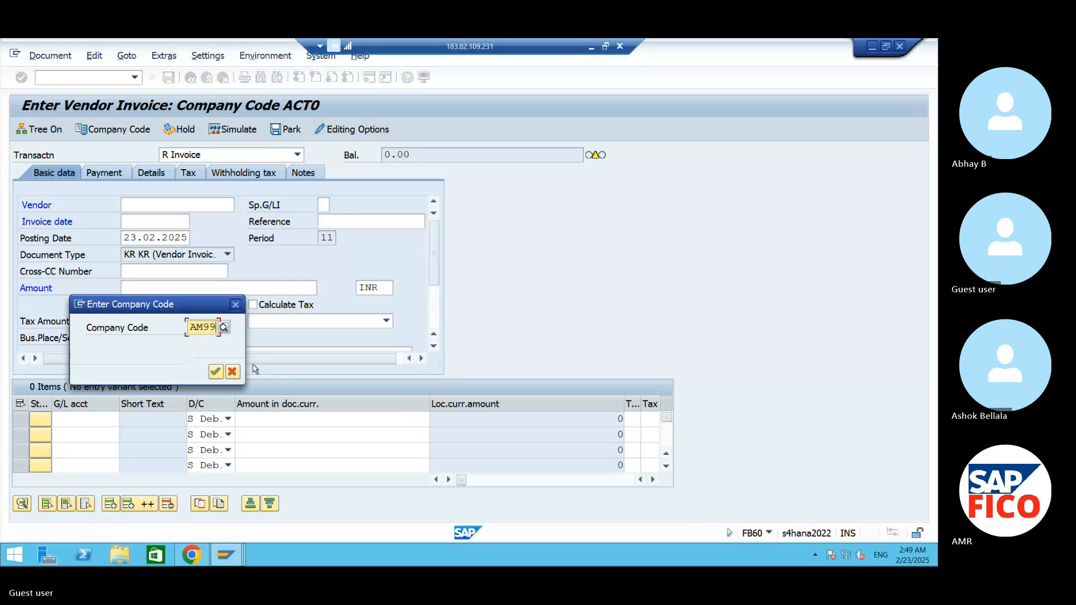
click(216, 372)
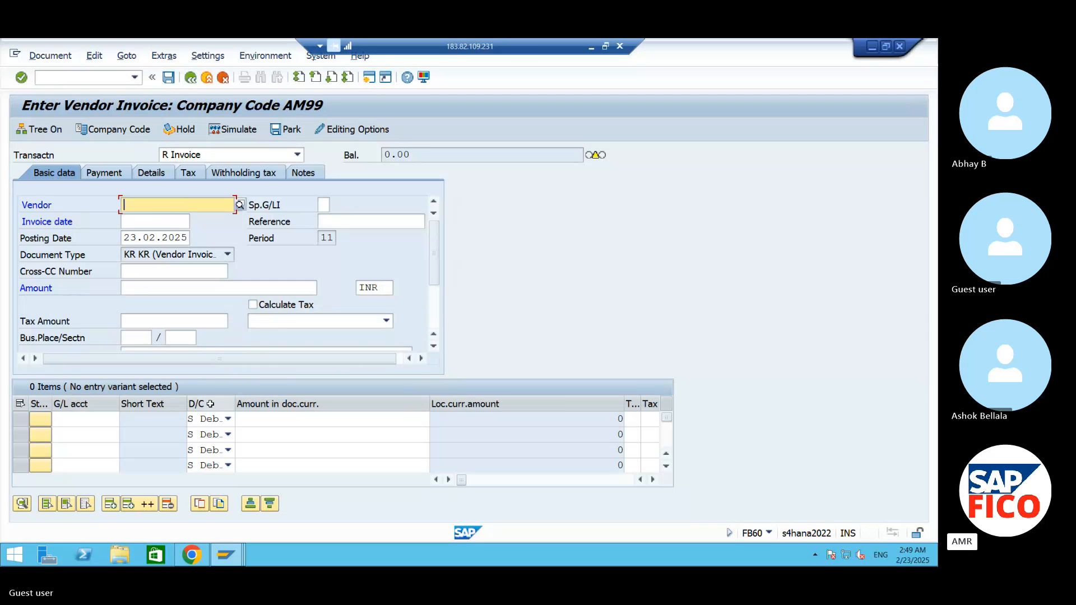
- Look up the suppliers of company code AM99 and choose AM11 VENDOR as the invoice's vendor
click(240, 205)
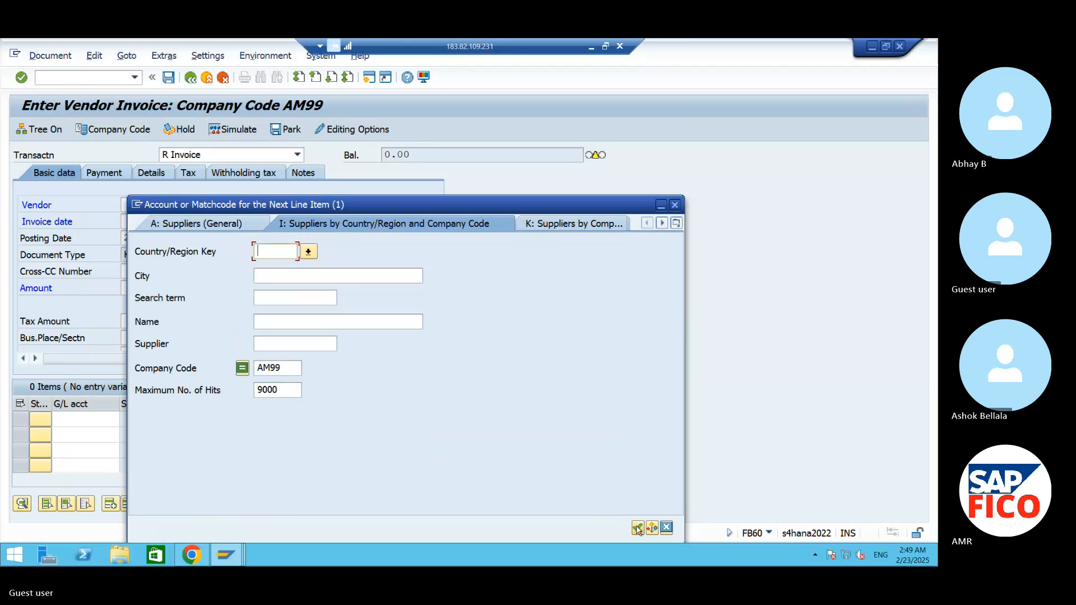
click(638, 528)
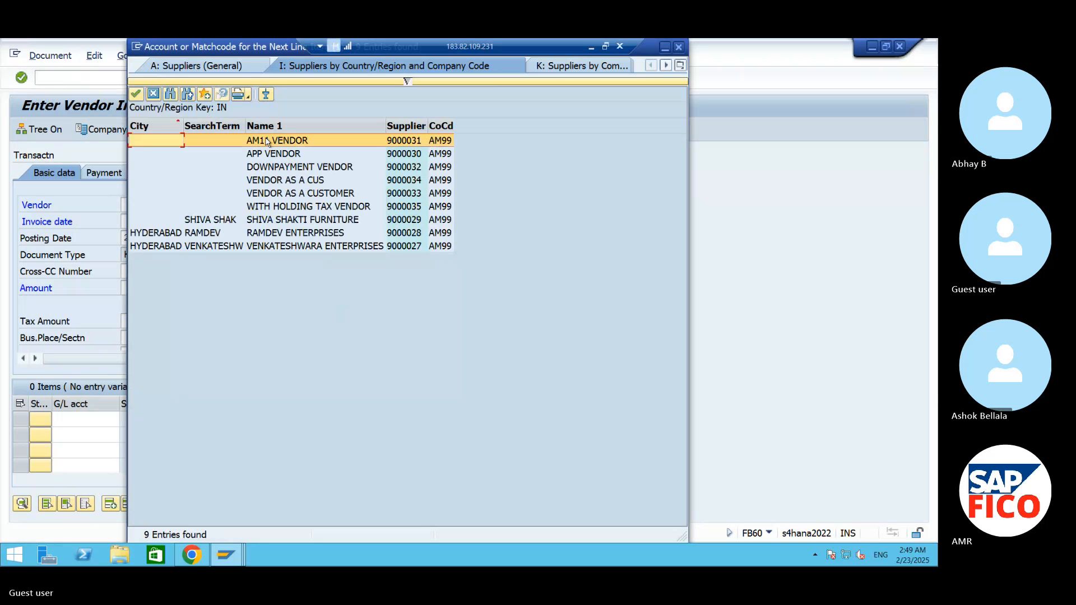
click(140, 95)
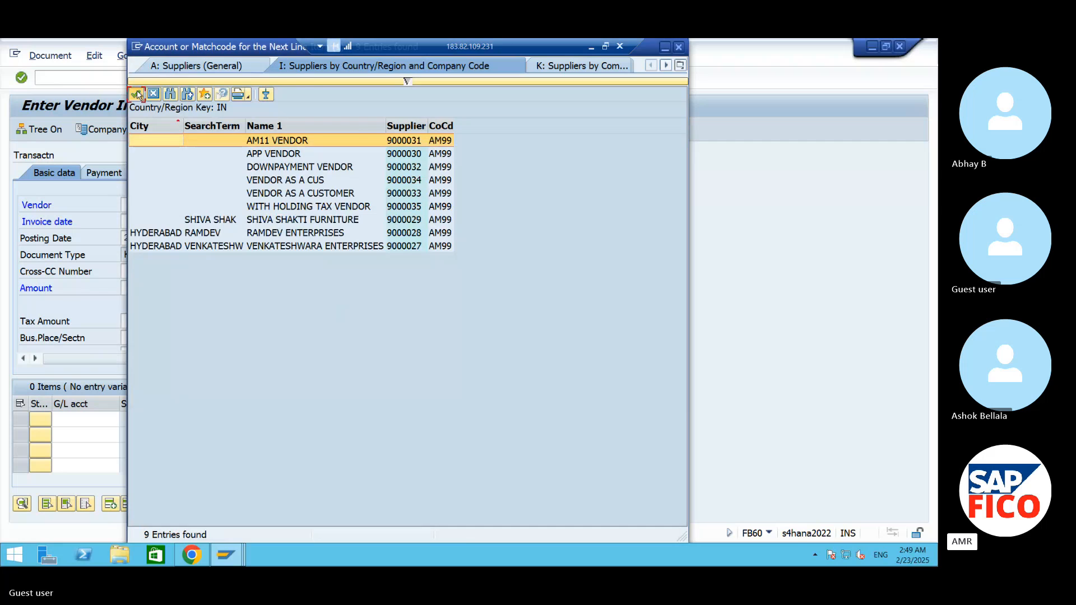
- Set the invoice date to 23.02.2025 and enter an invoice amount of 100000
click(138, 223)
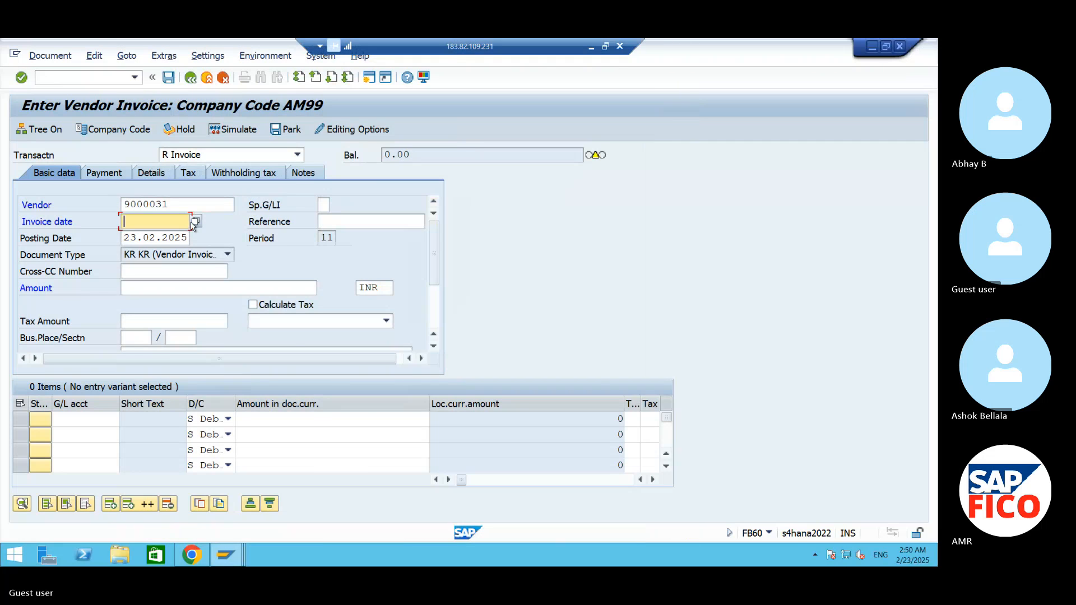
click(195, 222)
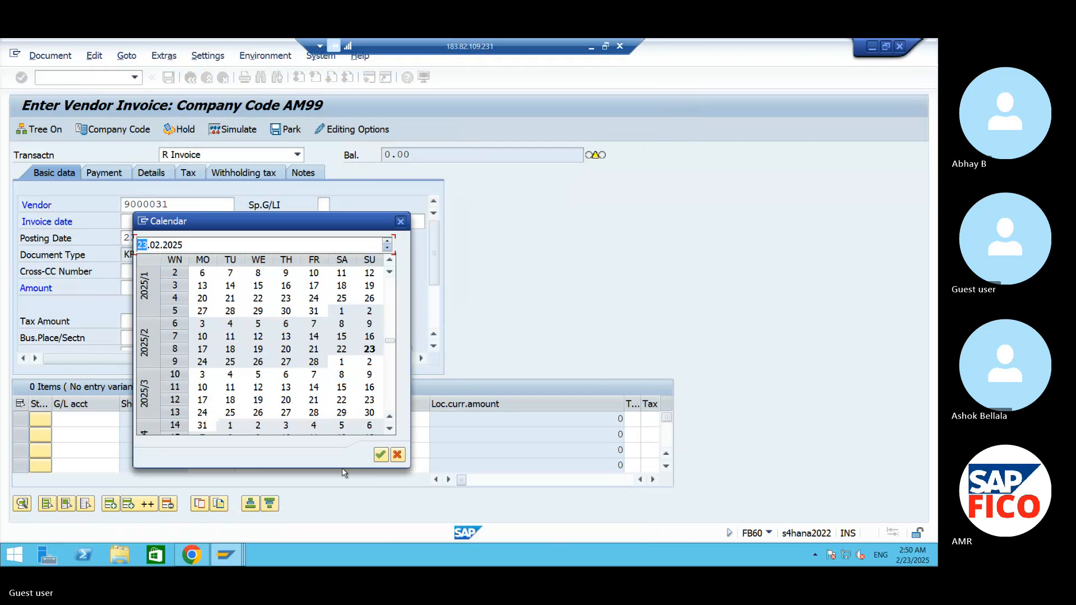
click(381, 455)
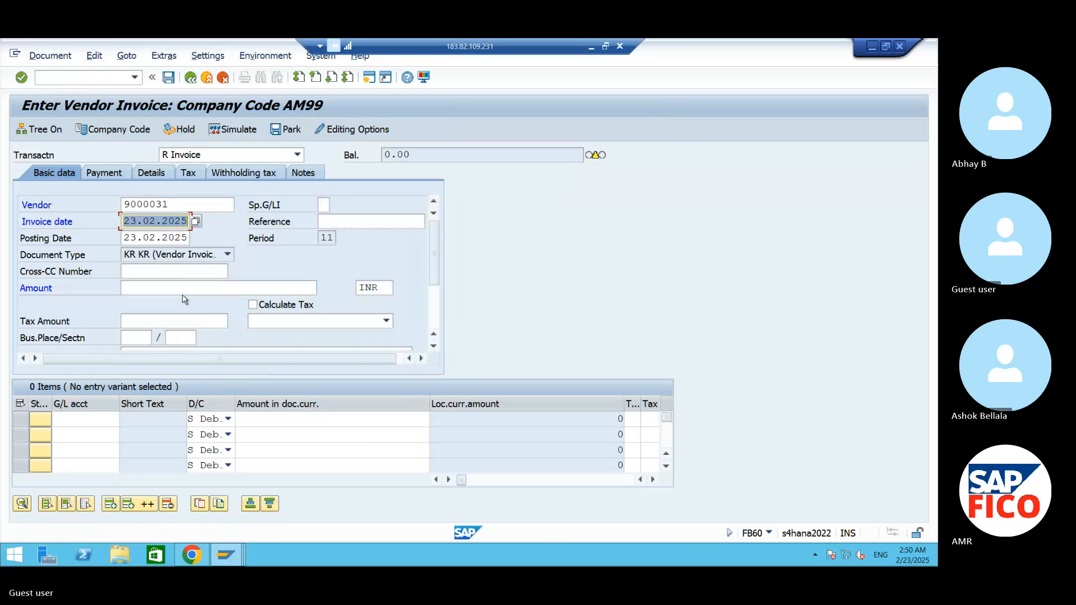
click(166, 289)
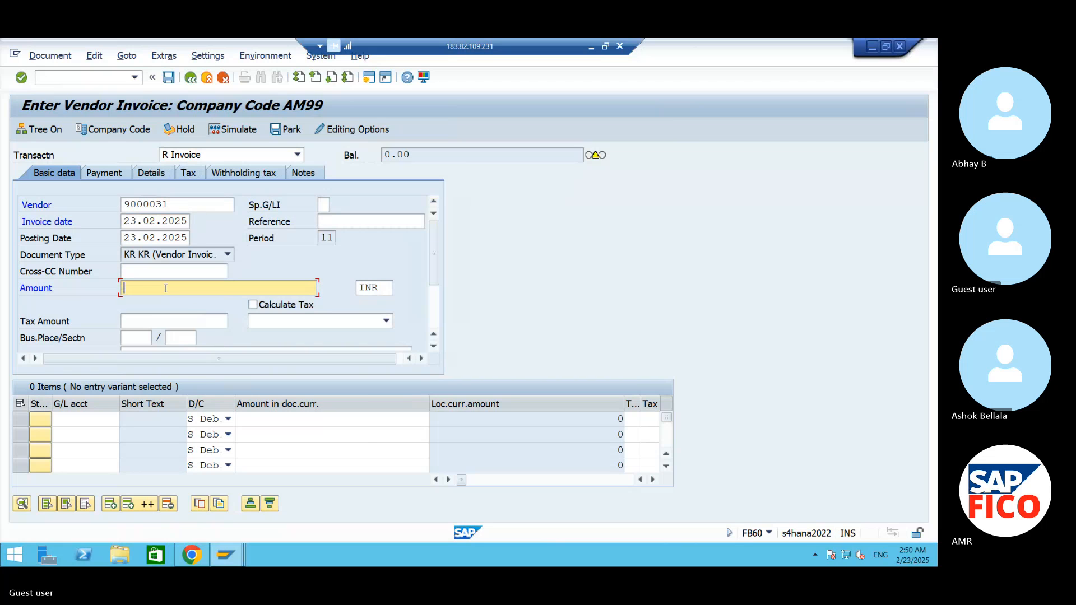
text(100000)
- Look up the G/L accounts and assign CONTRACT FEES A/C to the first line item
click(109, 417)
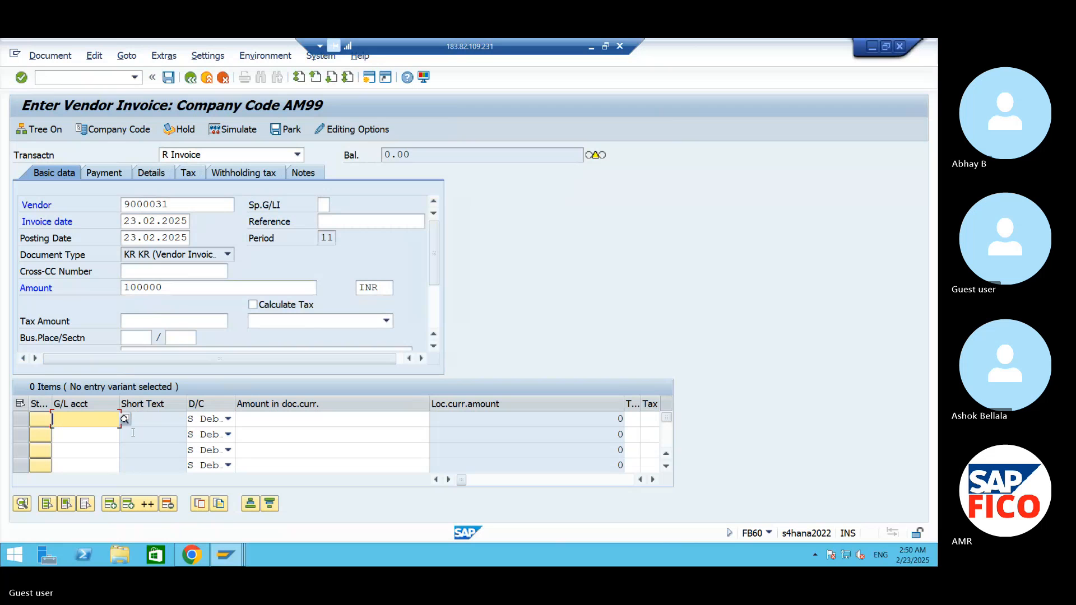
click(124, 418)
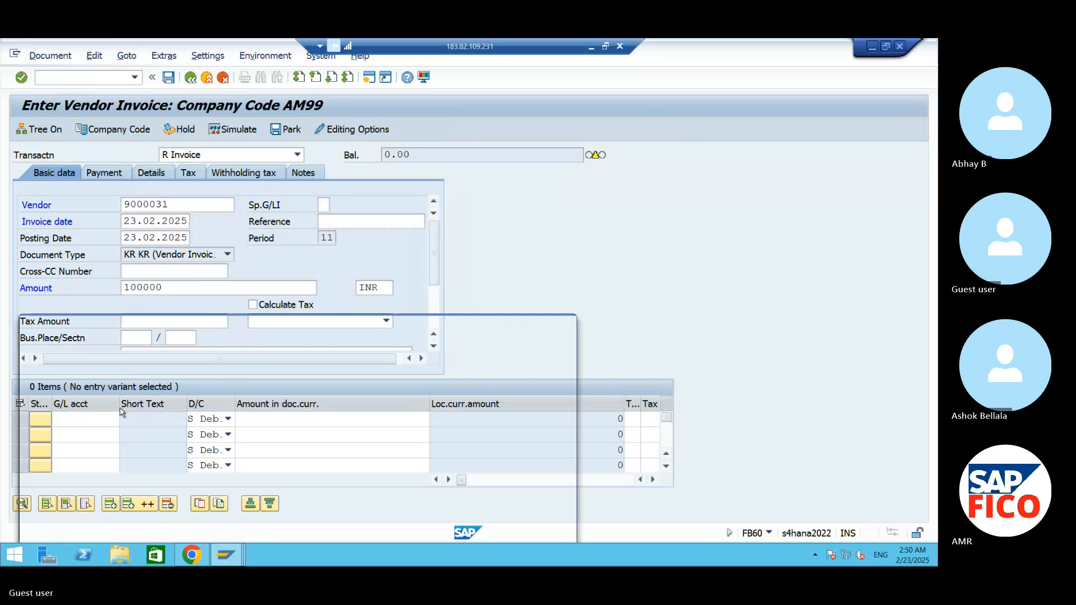
click(529, 527)
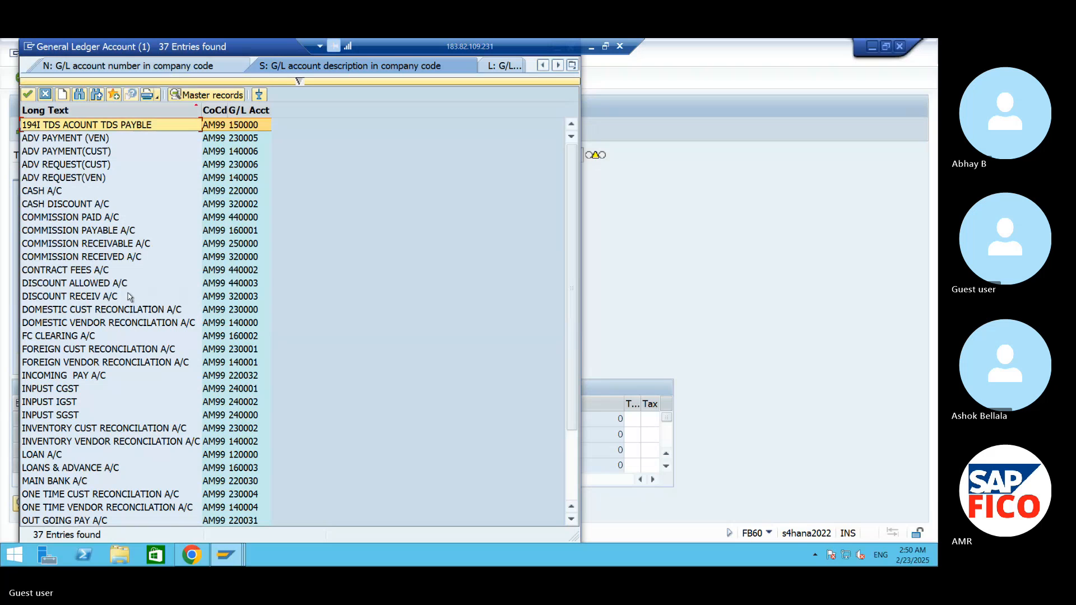
click(94, 270)
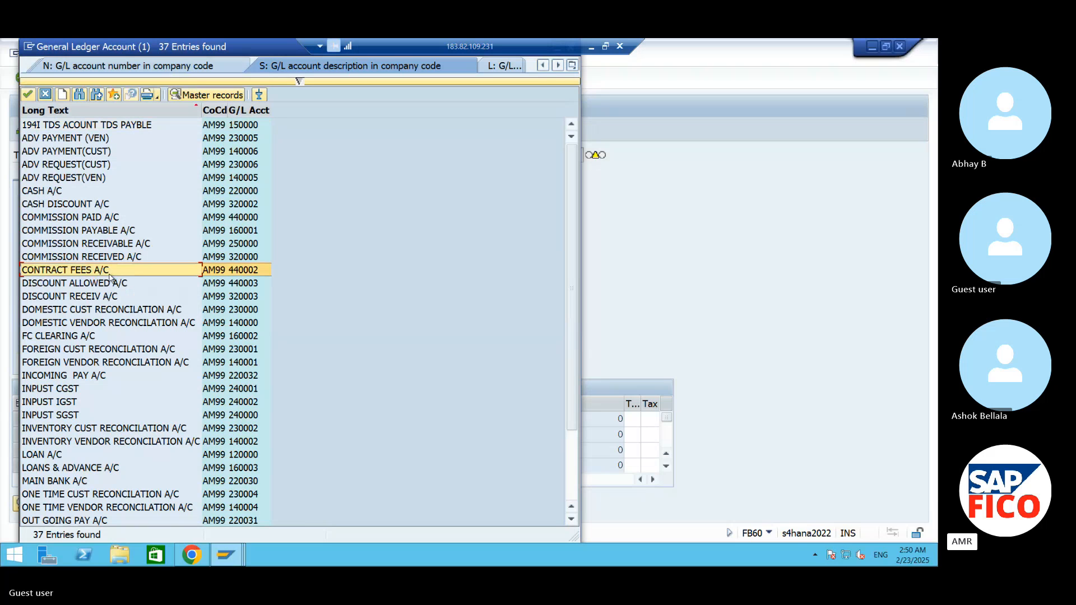
click(33, 95)
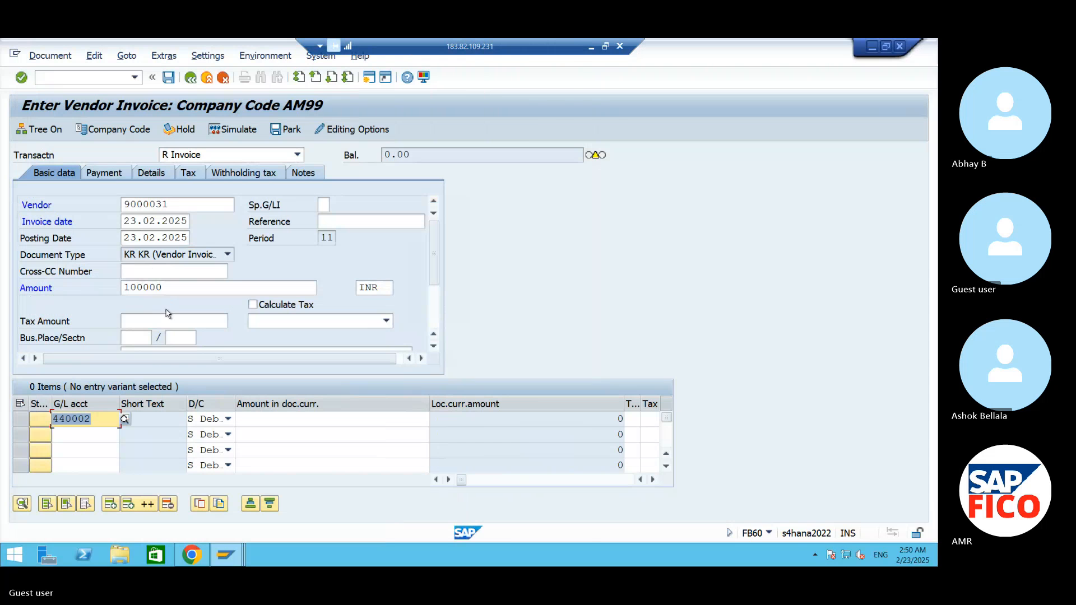
- Set the invoice amount to 200000 and enter * as the contract fees line item's document currency amount
drag(167, 288, 61, 289)
text(200000)
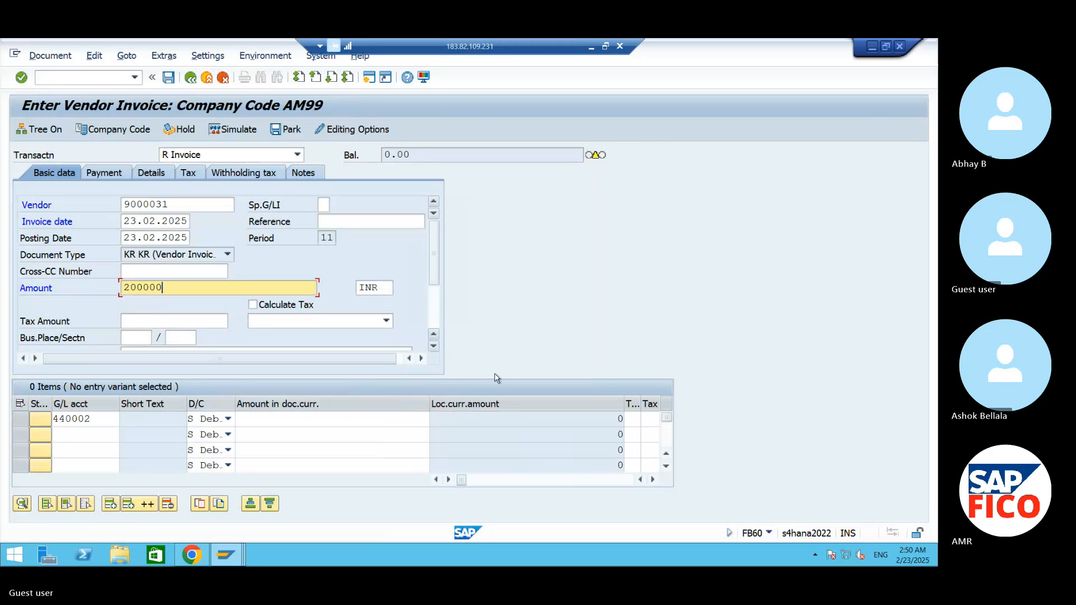
click(337, 418)
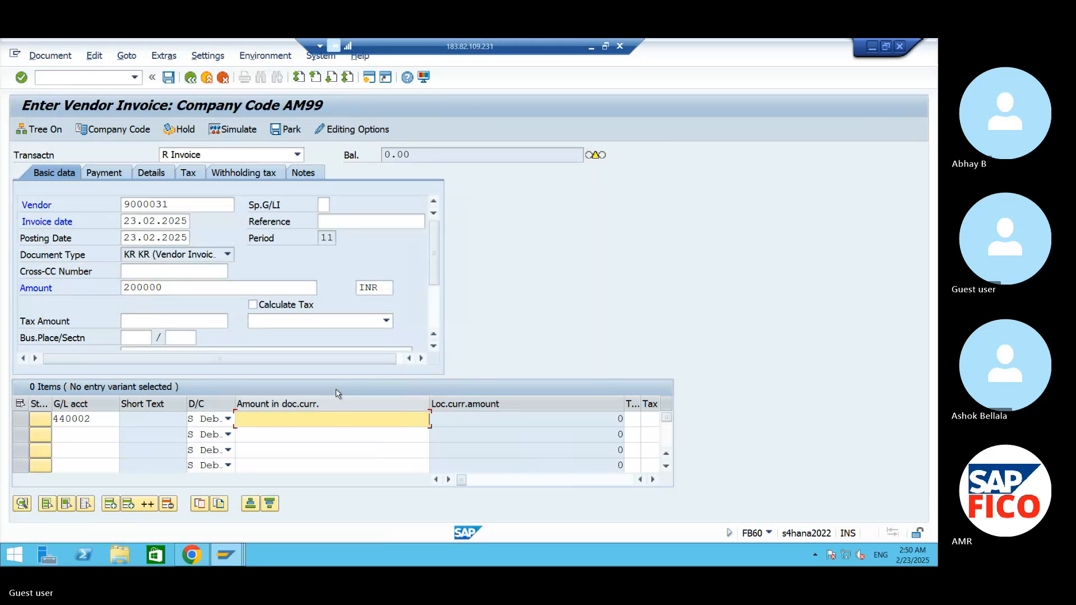
text(*)
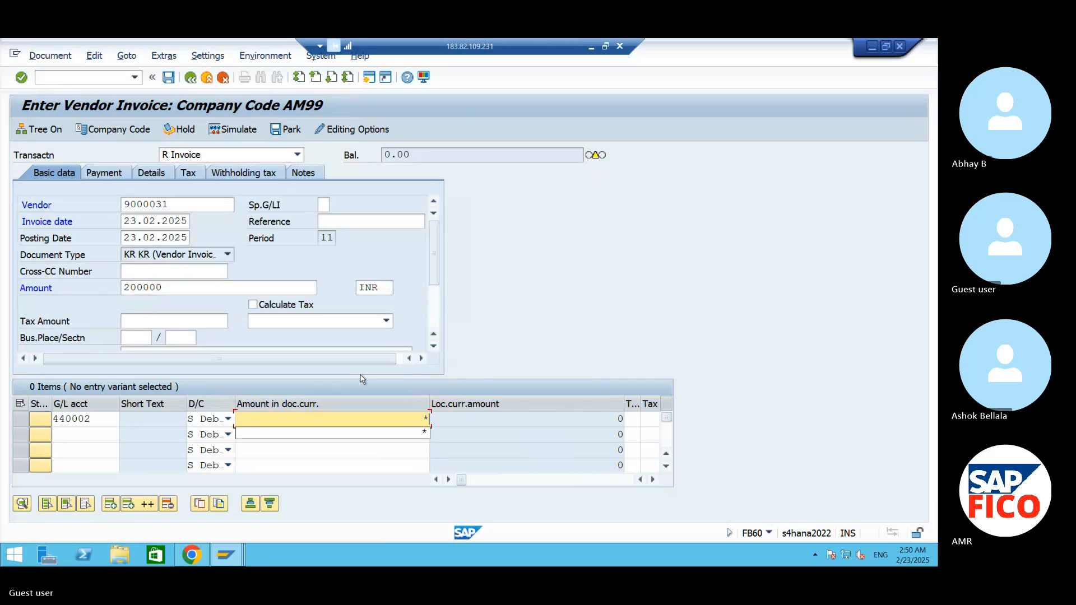
- Assign cost center 99FC to the contract fees line item and validate the entries
key(Tab)
key(Tab)
key(Tab)
key(Tab)
key(Tab)
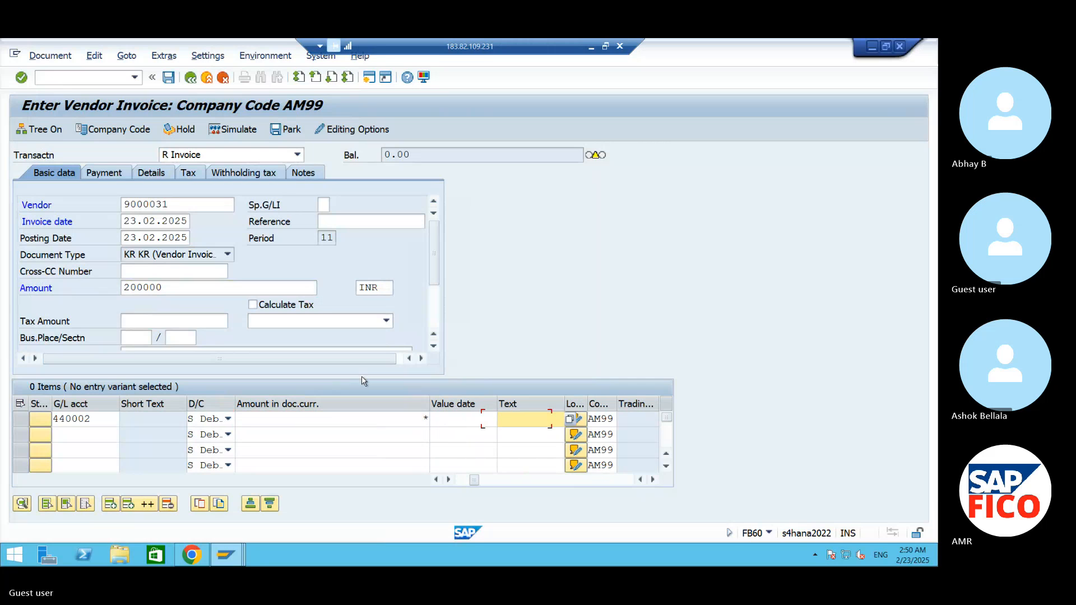
key(Tab)
key(Tab)
key(Tab)
key(Tab)
key(Tab)
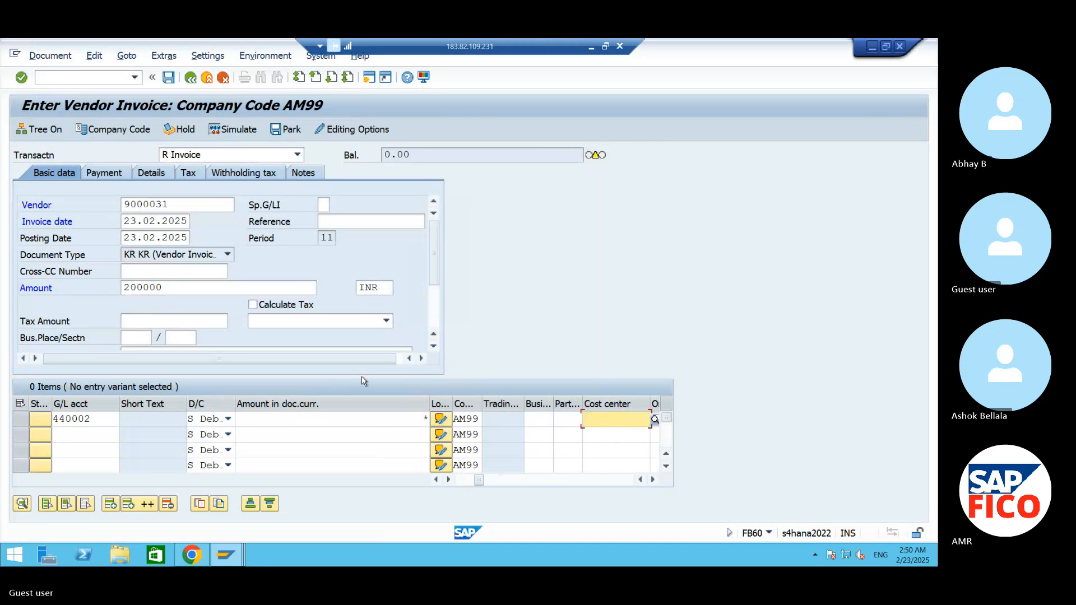
text(99FC)
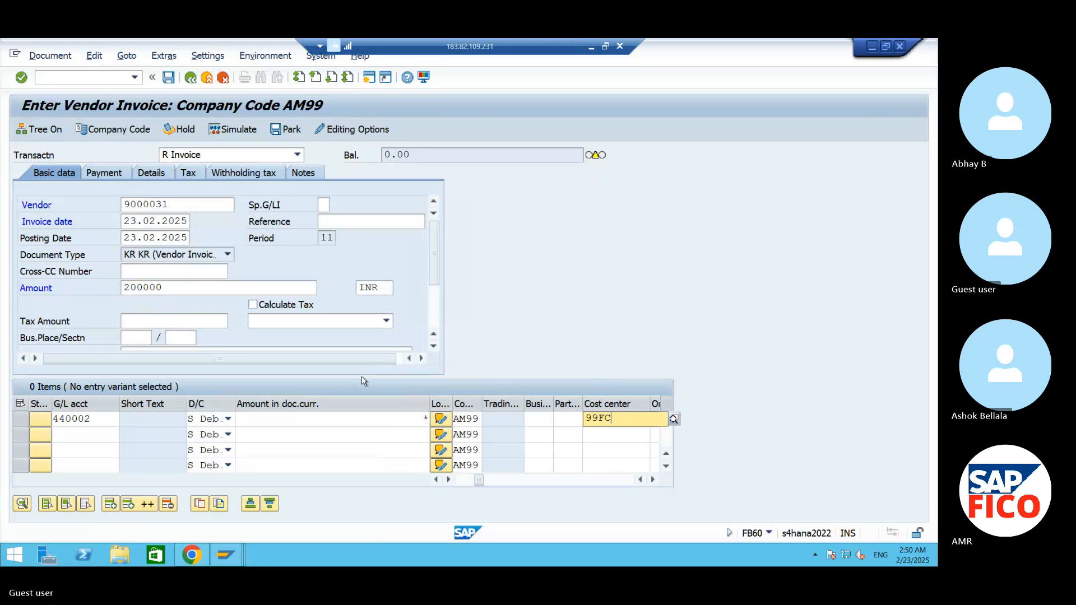
key(Return)
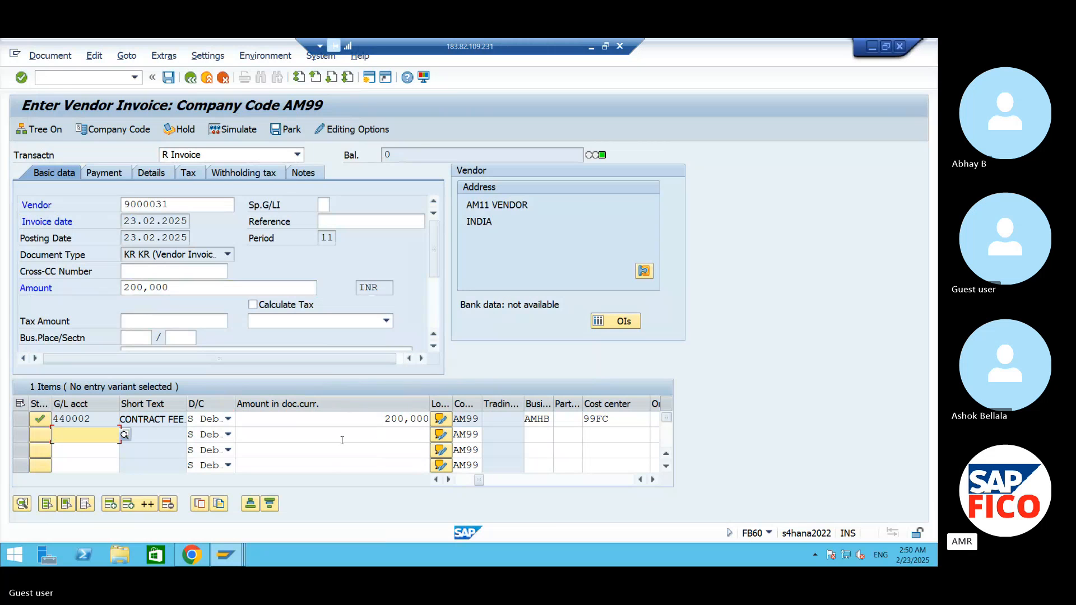
- Simulate the vendor invoice and post the document
click(245, 130)
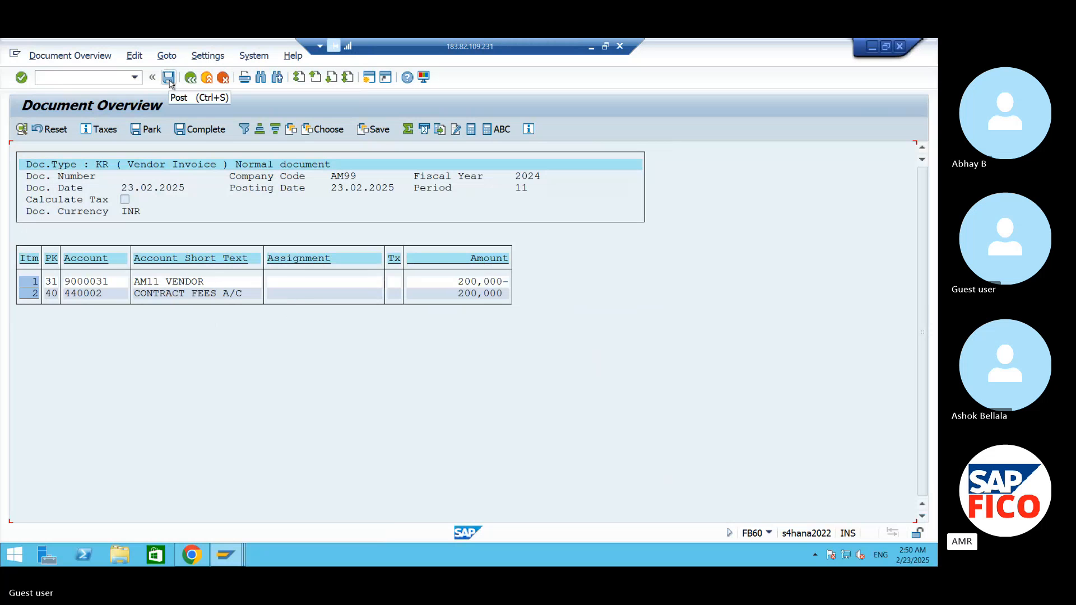
key(ctrl+s)
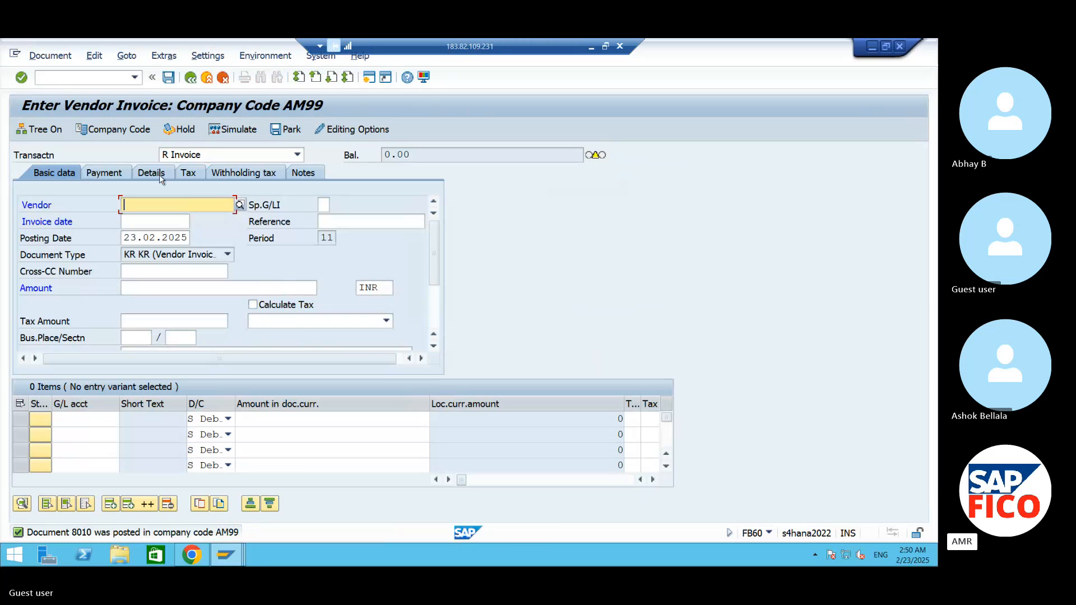
- Open the vendor line item display with transaction FBL1N
click(79, 77)
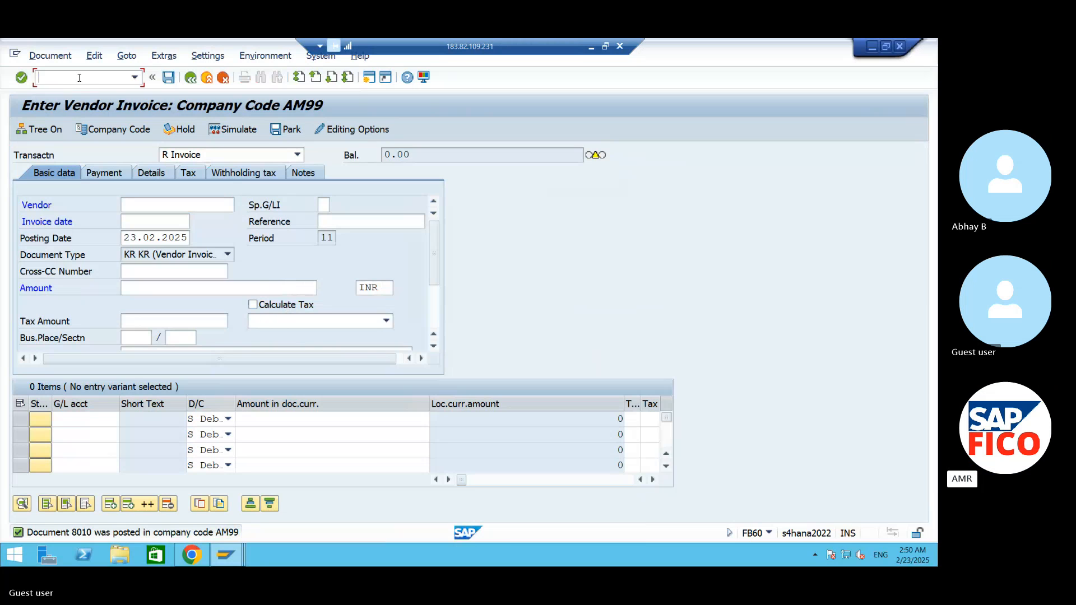
text(/NFB)
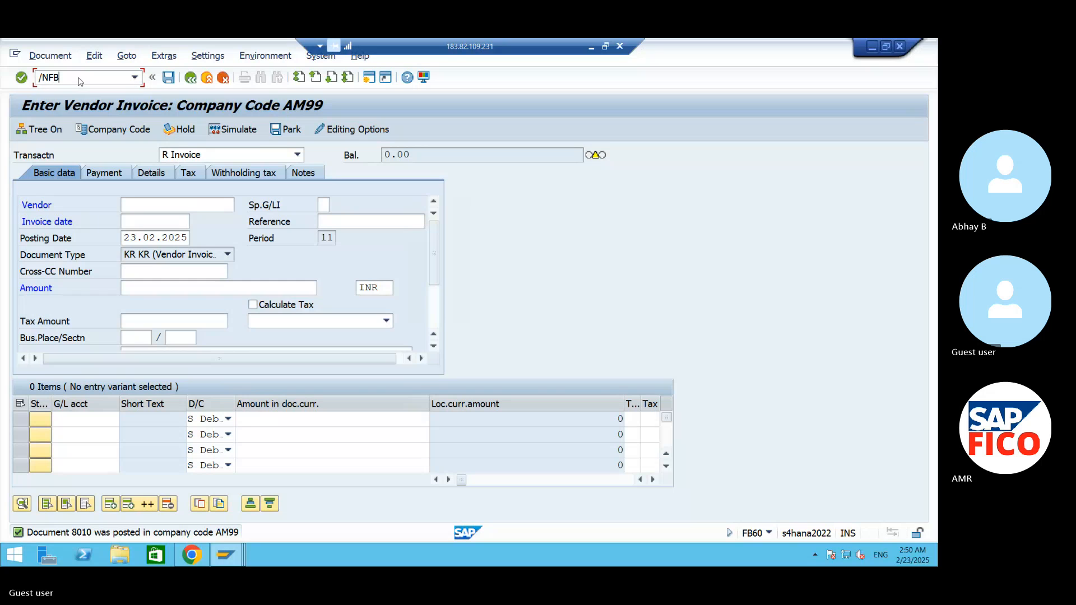
text(L1N)
key(Return)
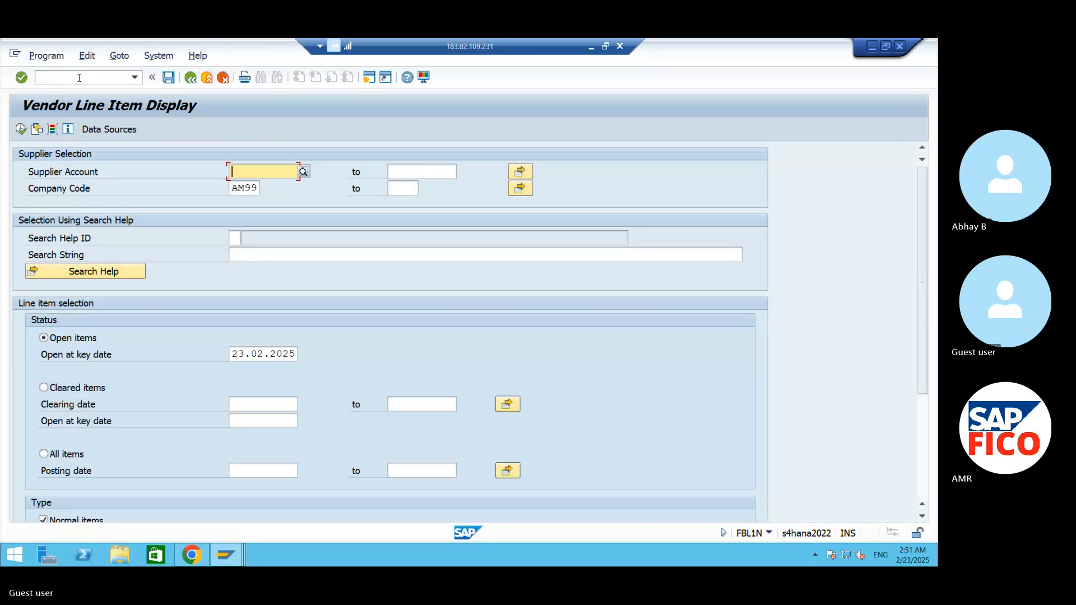
- Display the open items of supplier AM11 VENDOR in company code AM99 and check the new invoice's amount and net due date
click(303, 173)
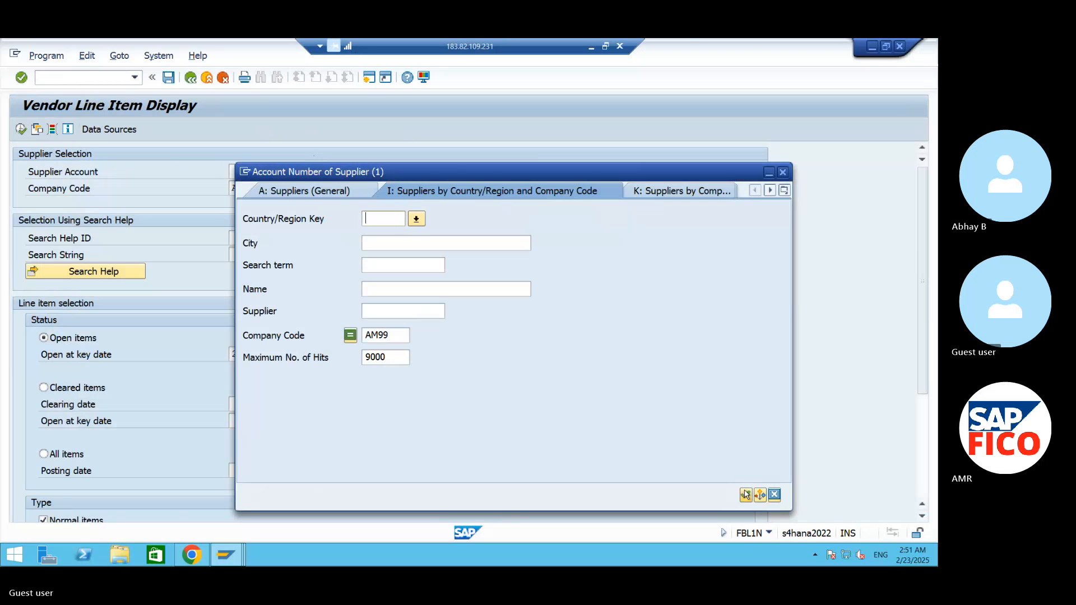
click(745, 494)
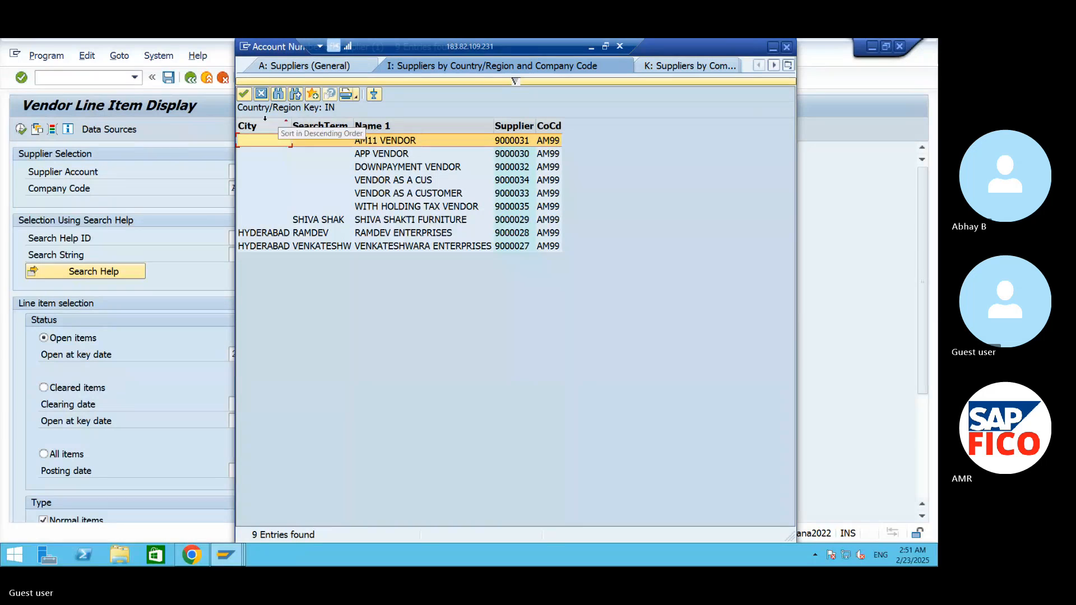
click(244, 94)
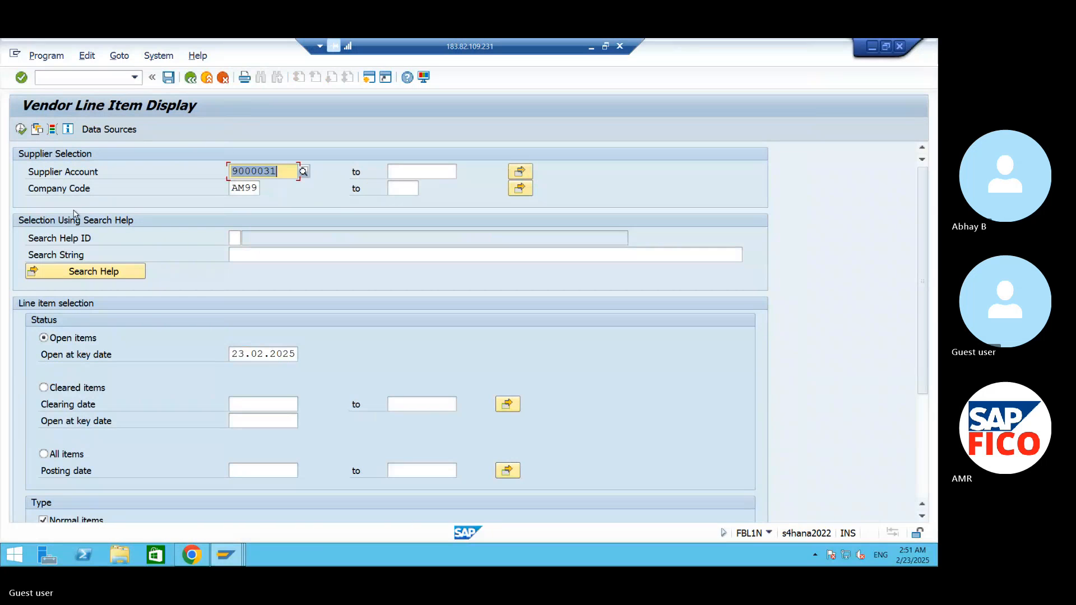
click(21, 129)
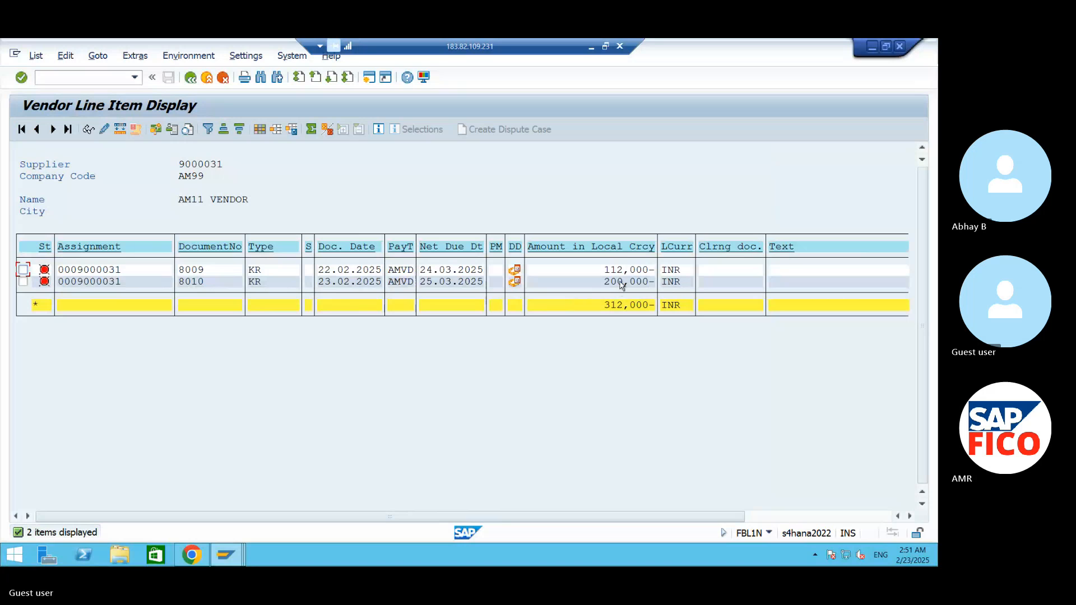
click(620, 282)
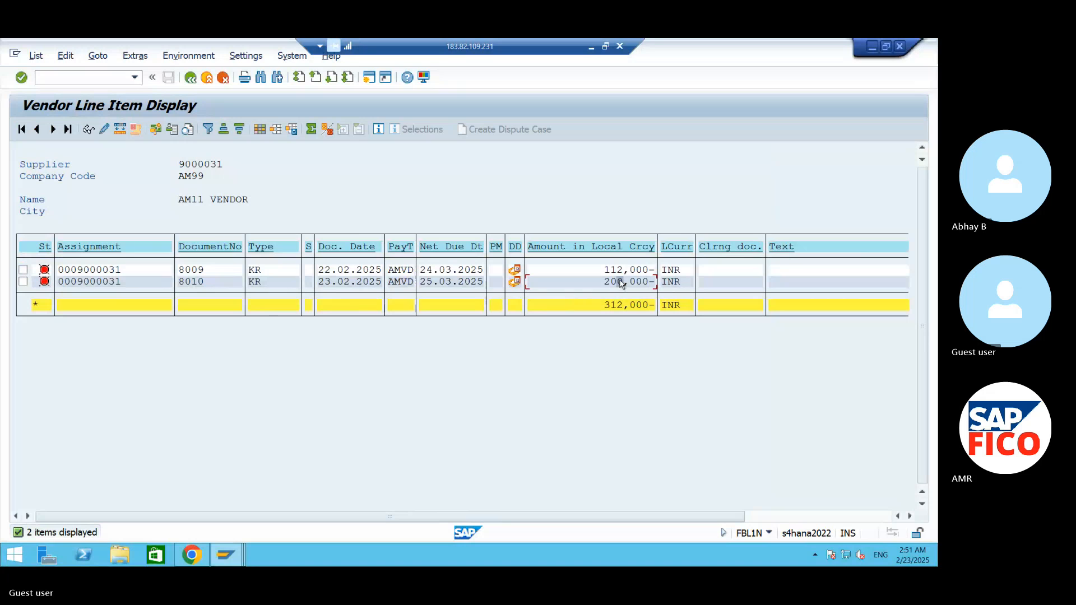
click(442, 282)
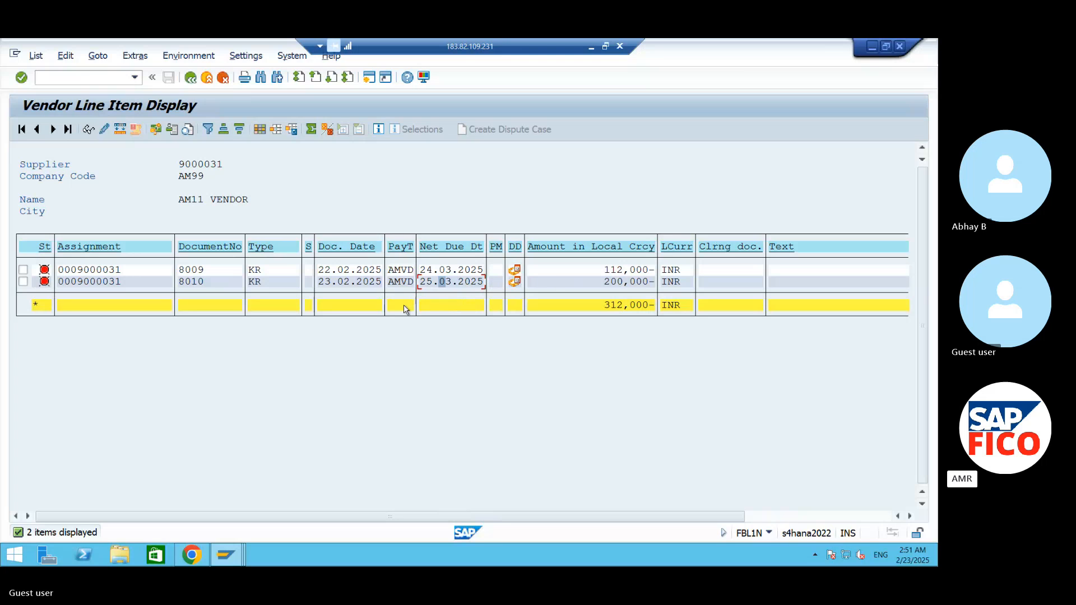
- Start an outgoing payment with transaction F-53 and set the document date to 22.02.2025
click(77, 77)
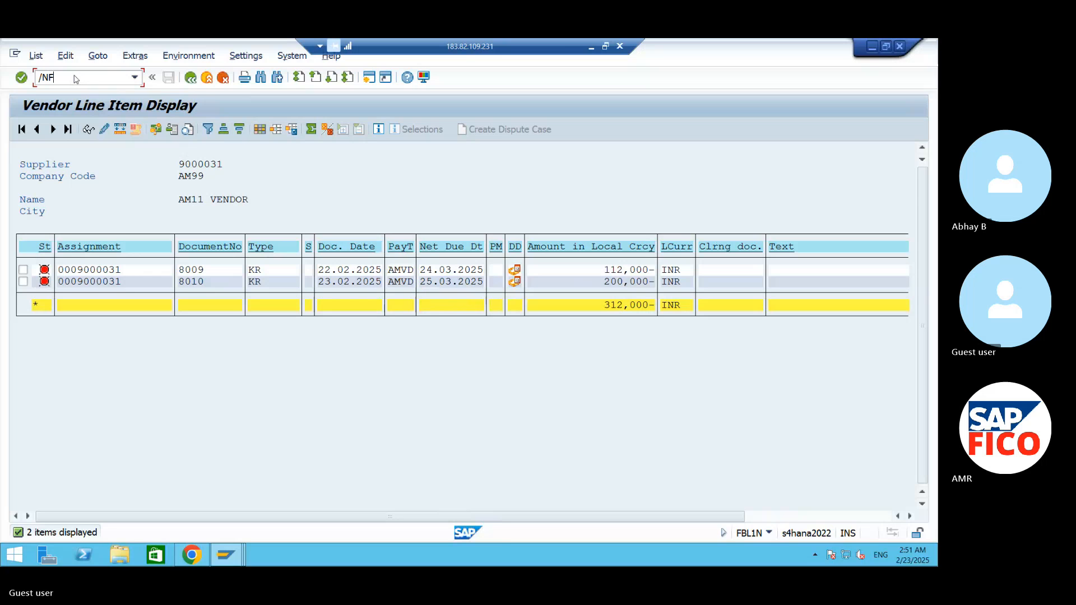
text(/NF-53)
key(Return)
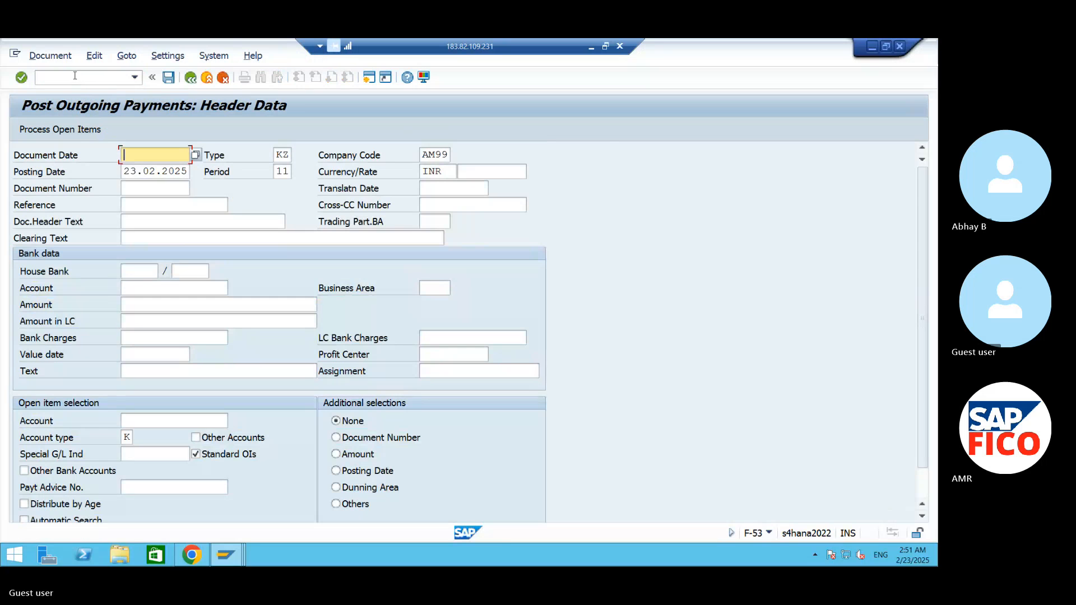
click(200, 154)
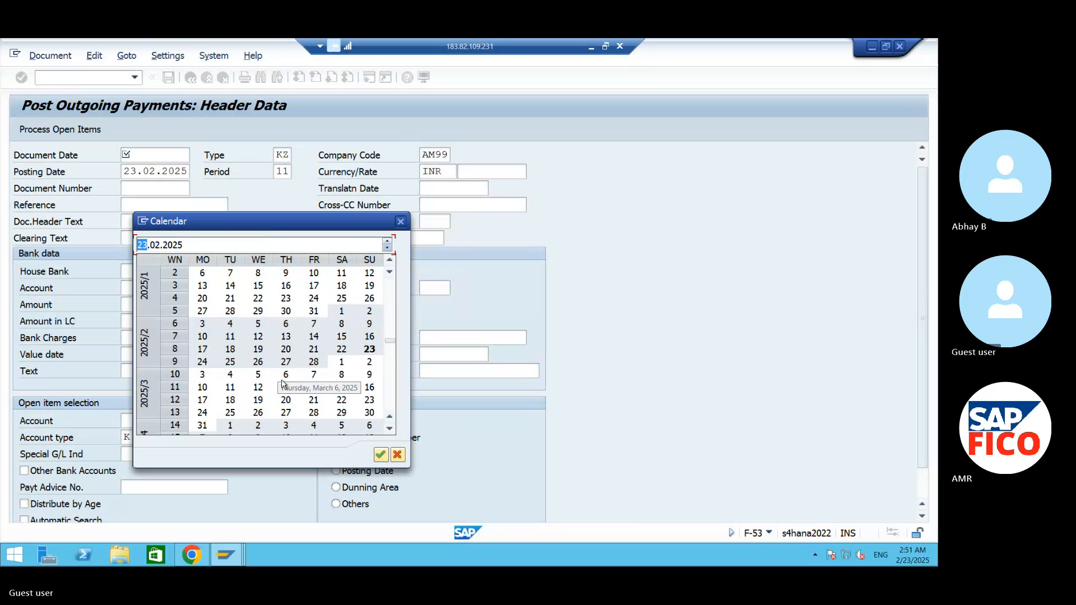
double_click(341, 349)
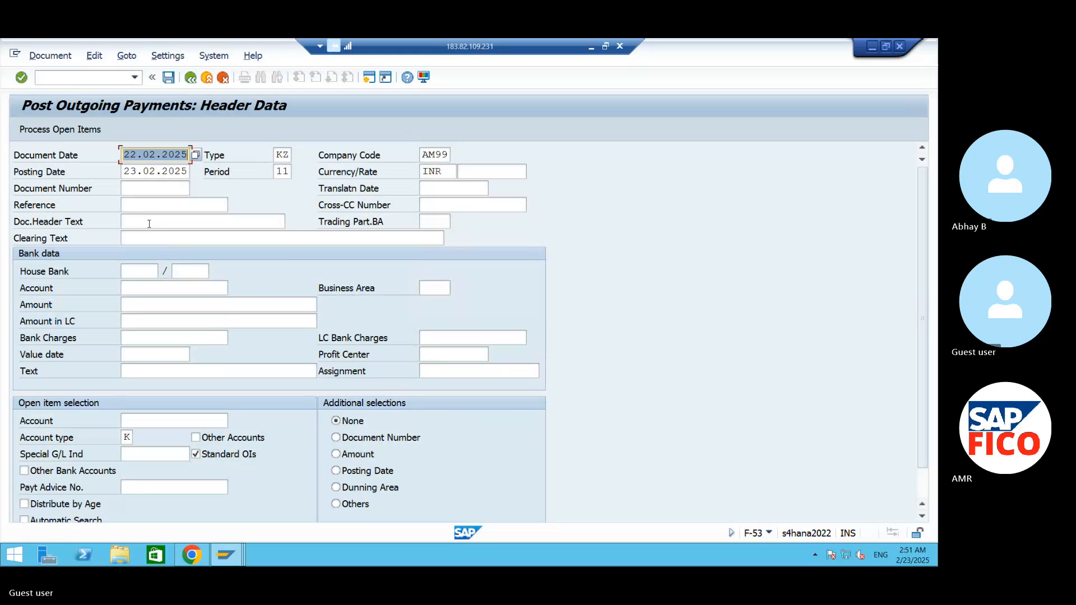
- Assign OUT GOING PAY A/C as the bank account and set the payment amount to 100000
click(128, 291)
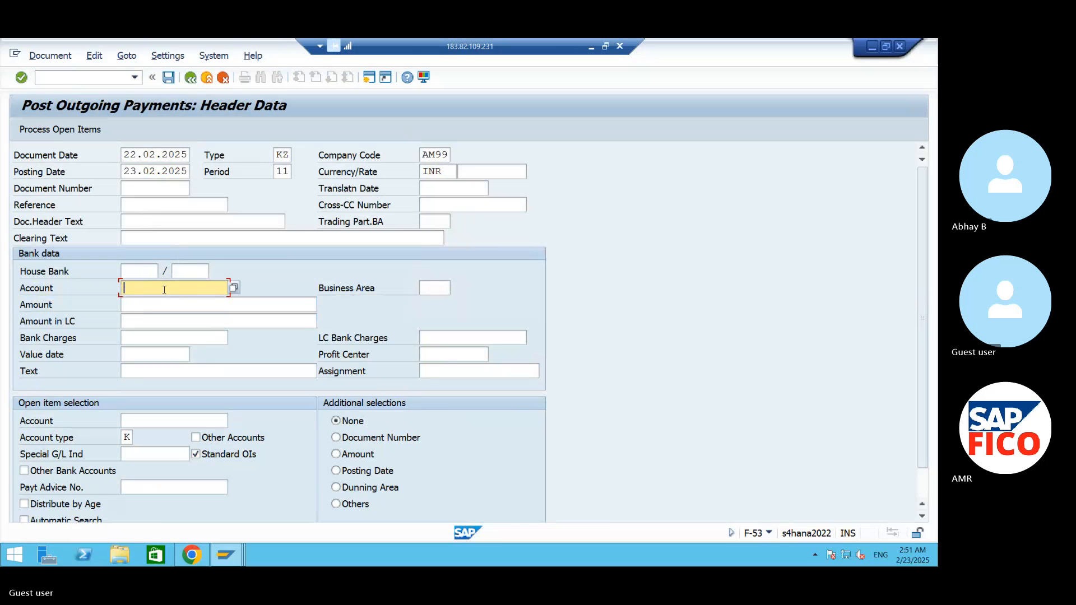
click(234, 288)
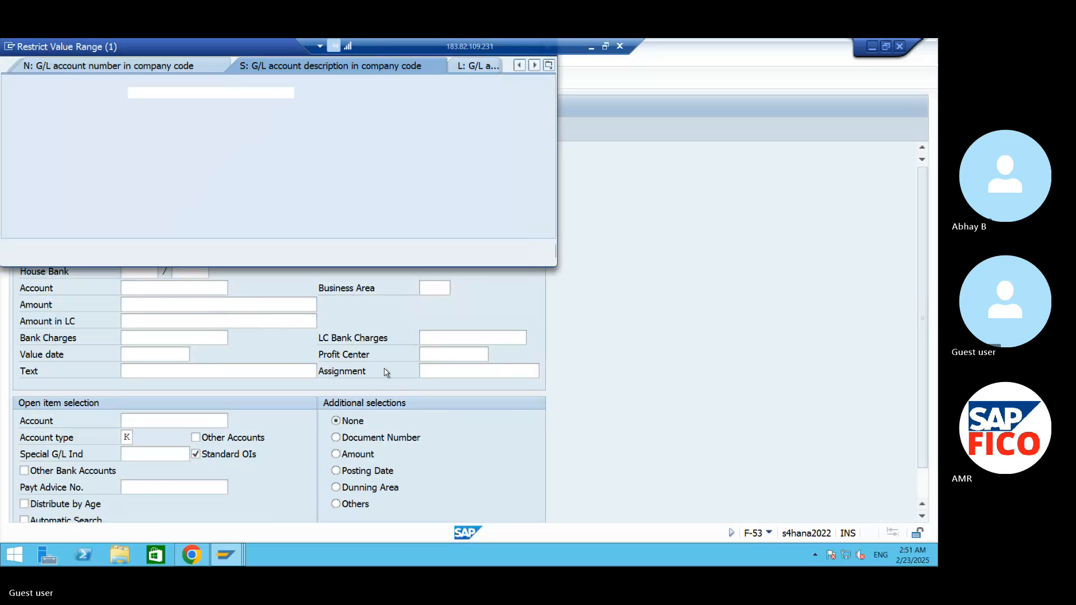
click(510, 250)
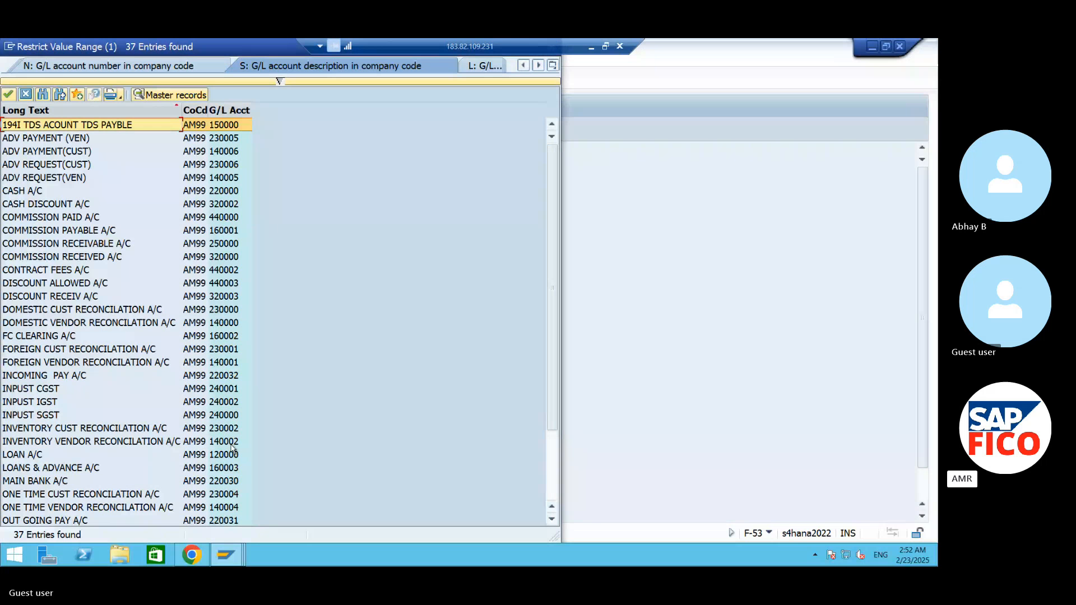
click(214, 521)
click(11, 95)
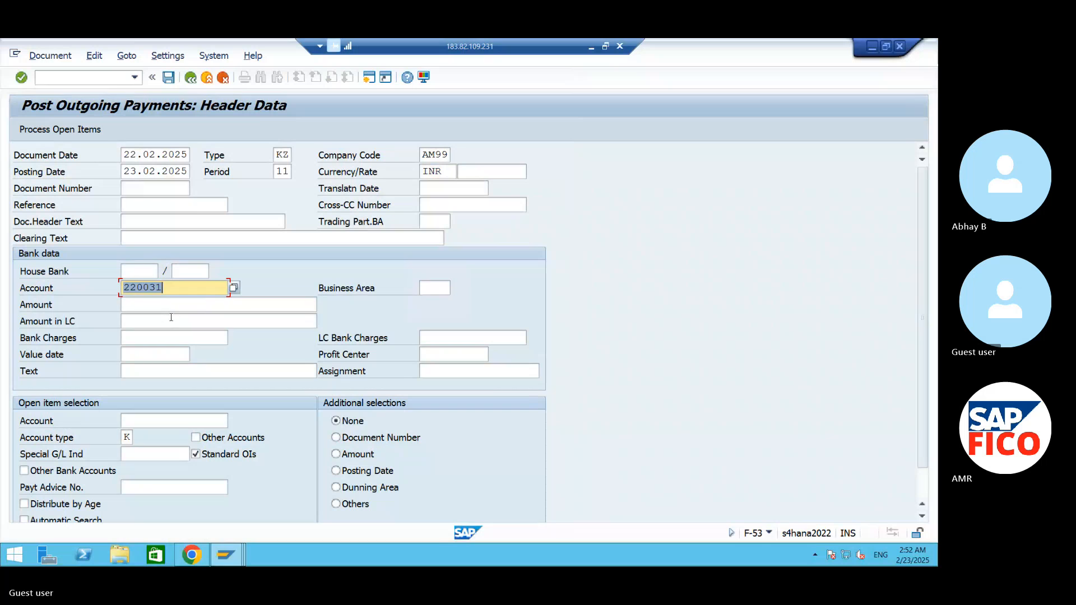
click(165, 306)
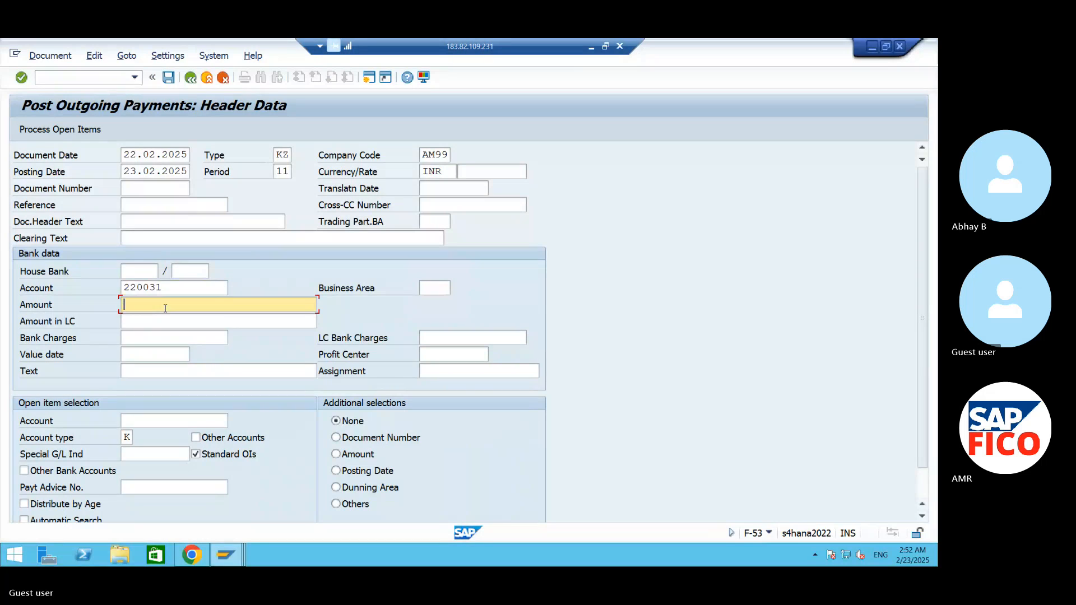
text(100000)
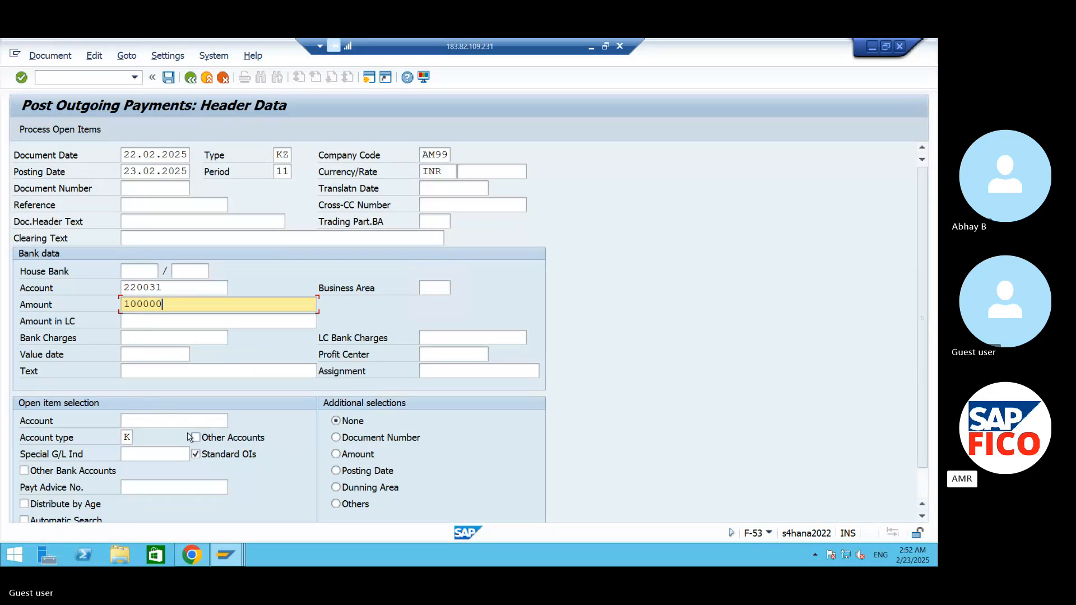
- Select supplier AM11 VENDOR for the open item selection and process its open items
click(173, 419)
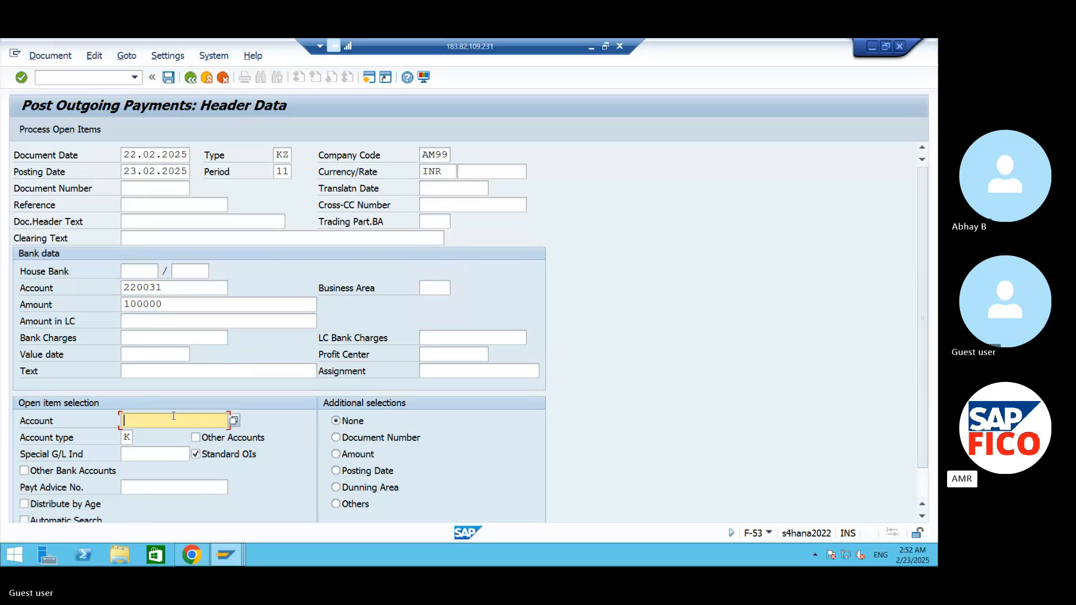
click(234, 420)
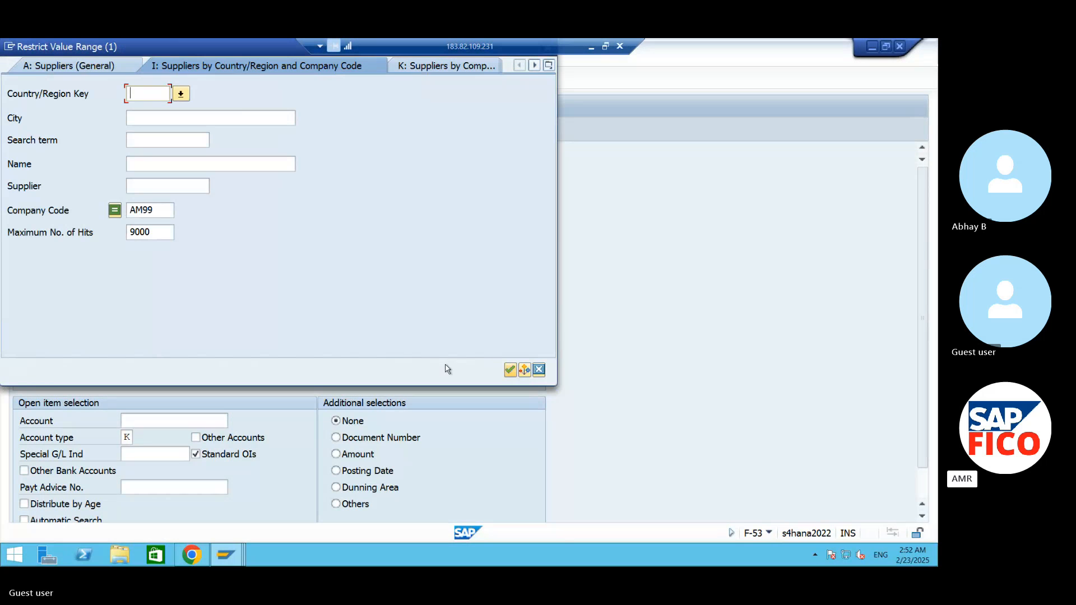
click(510, 370)
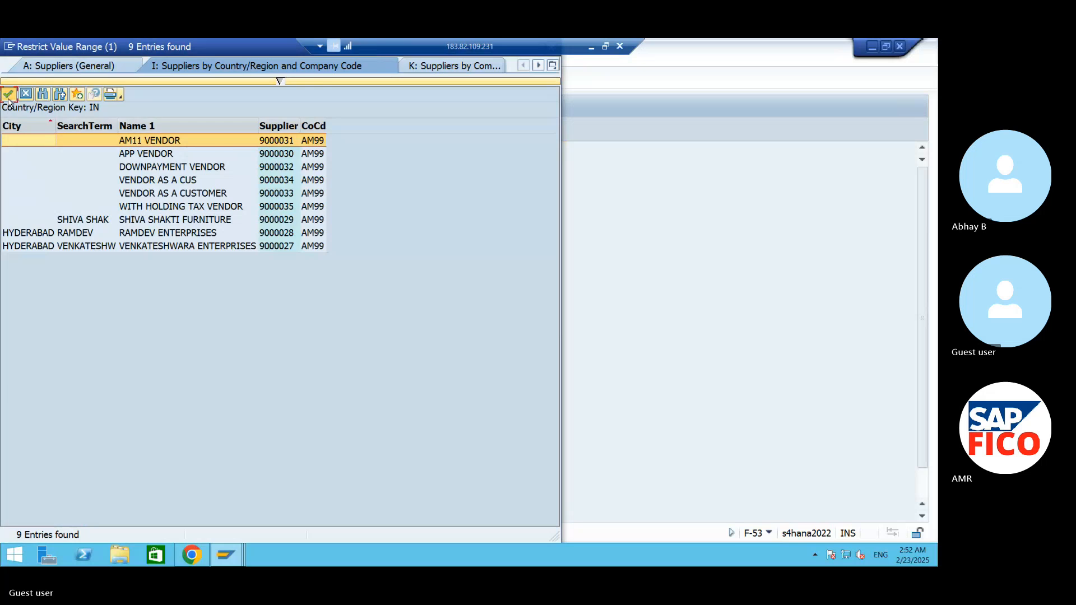
click(9, 95)
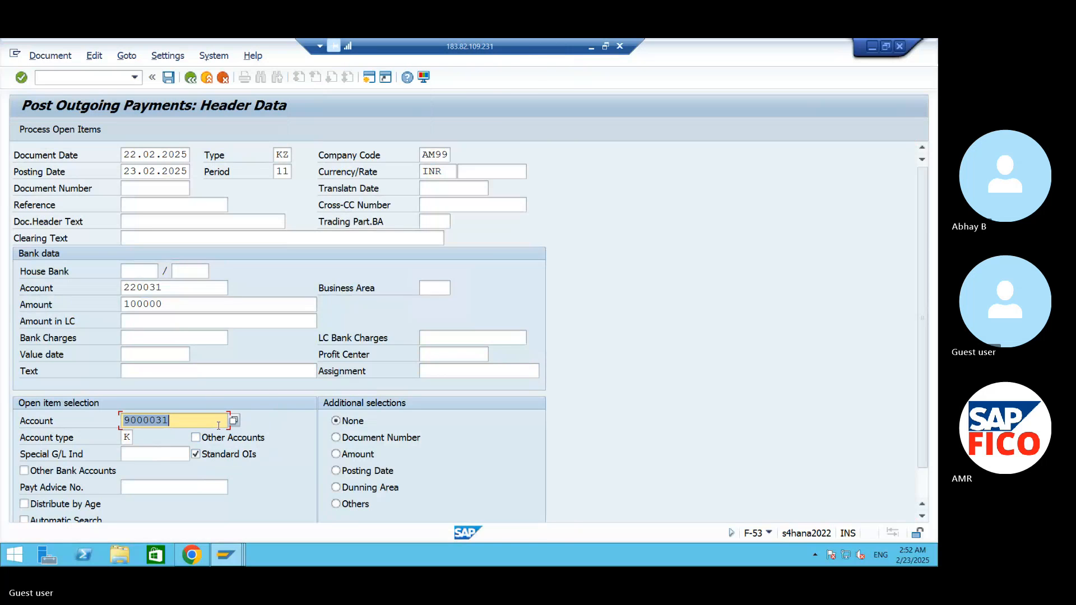
click(60, 130)
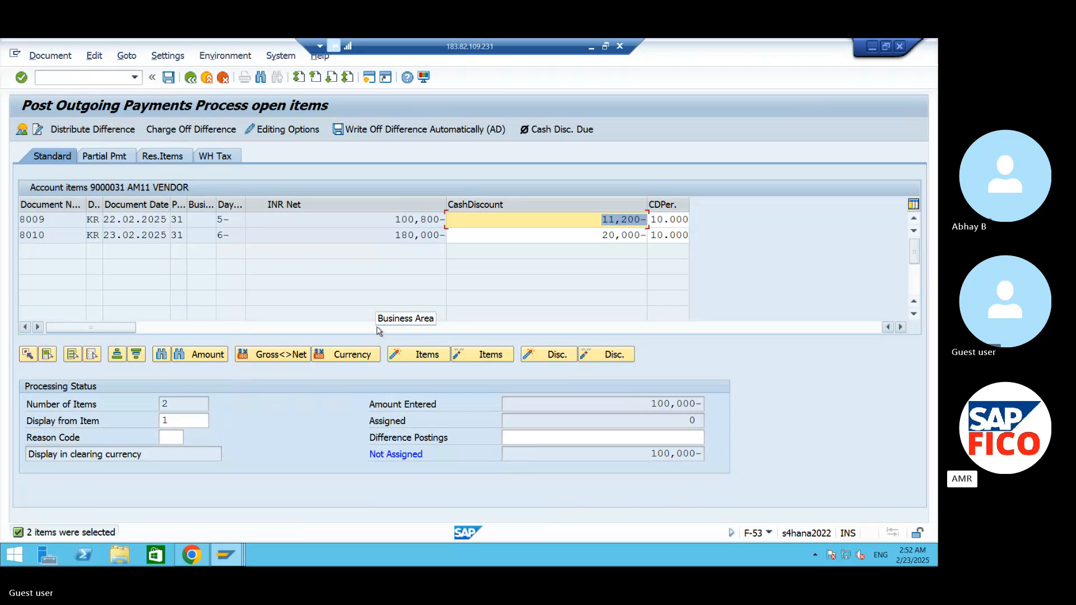
- Try assigning the two open vendor invoices as partial payments, and deactivate both items again
double_click(411, 235)
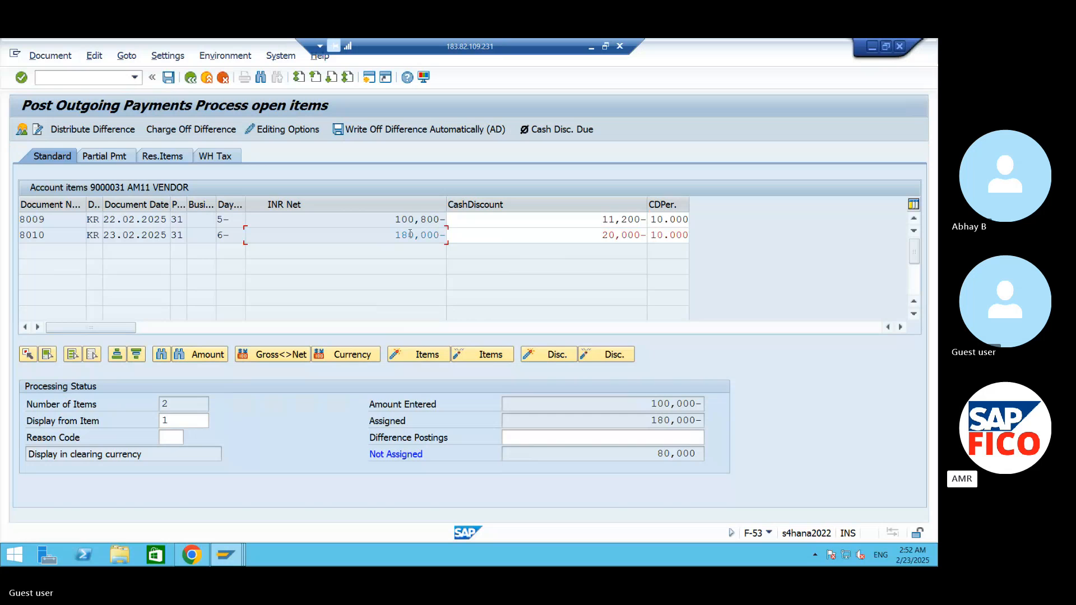
click(129, 158)
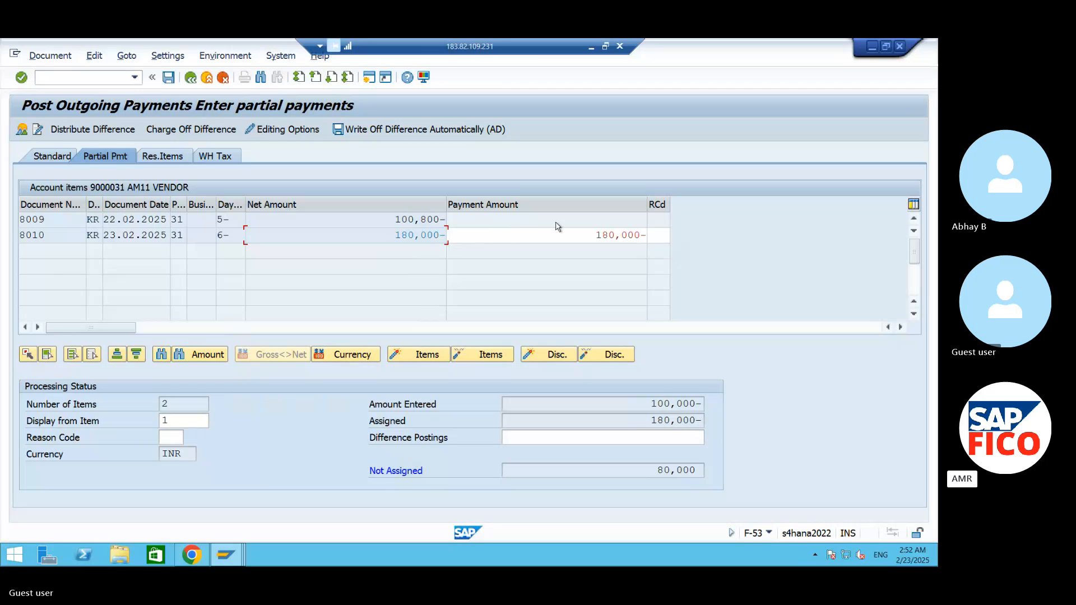
double_click(409, 222)
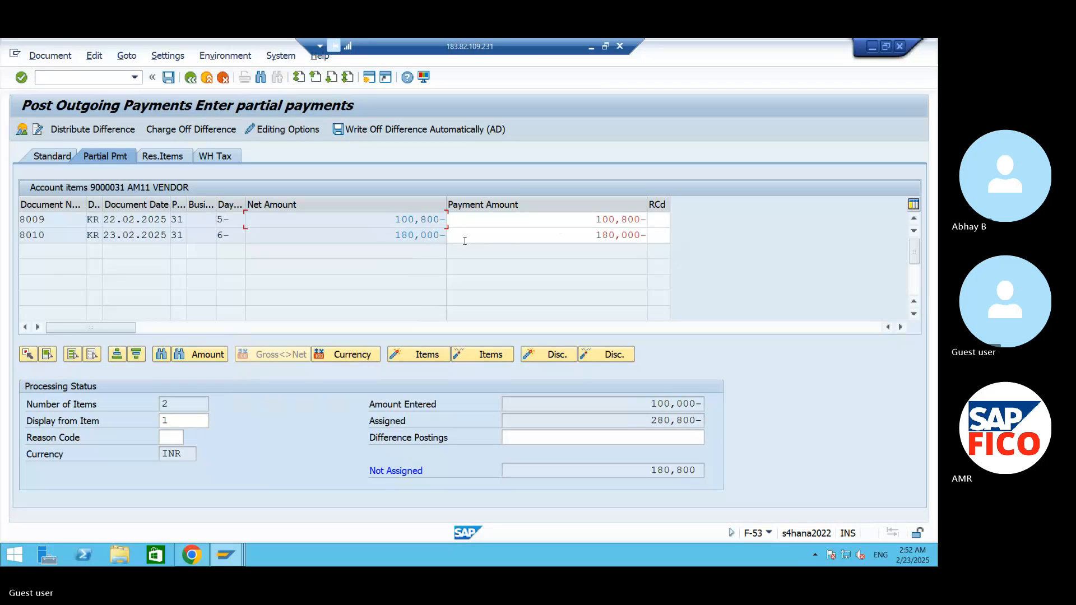
double_click(551, 220)
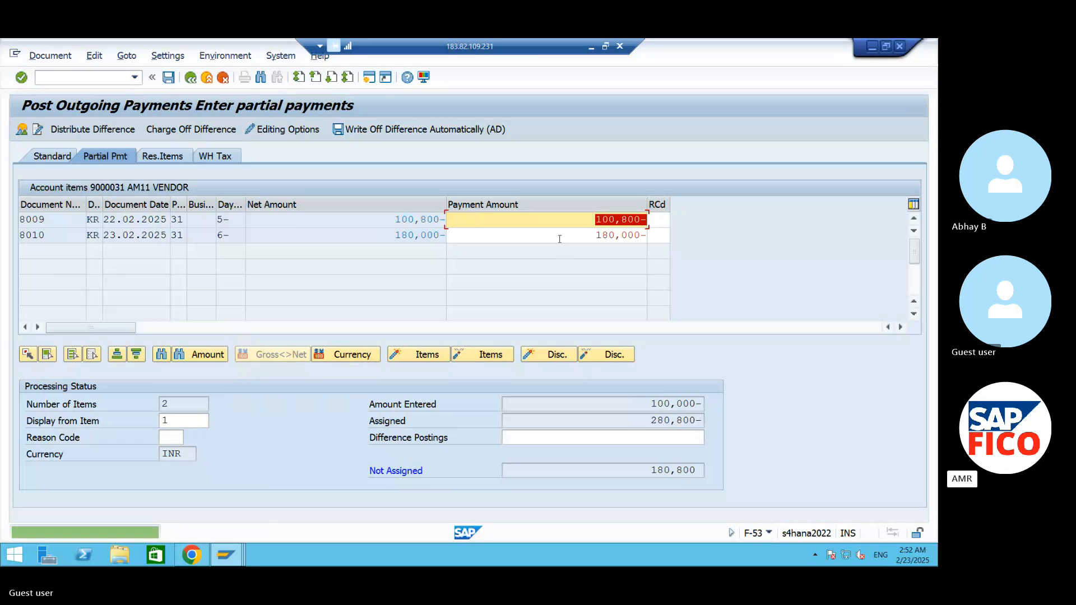
double_click(423, 235)
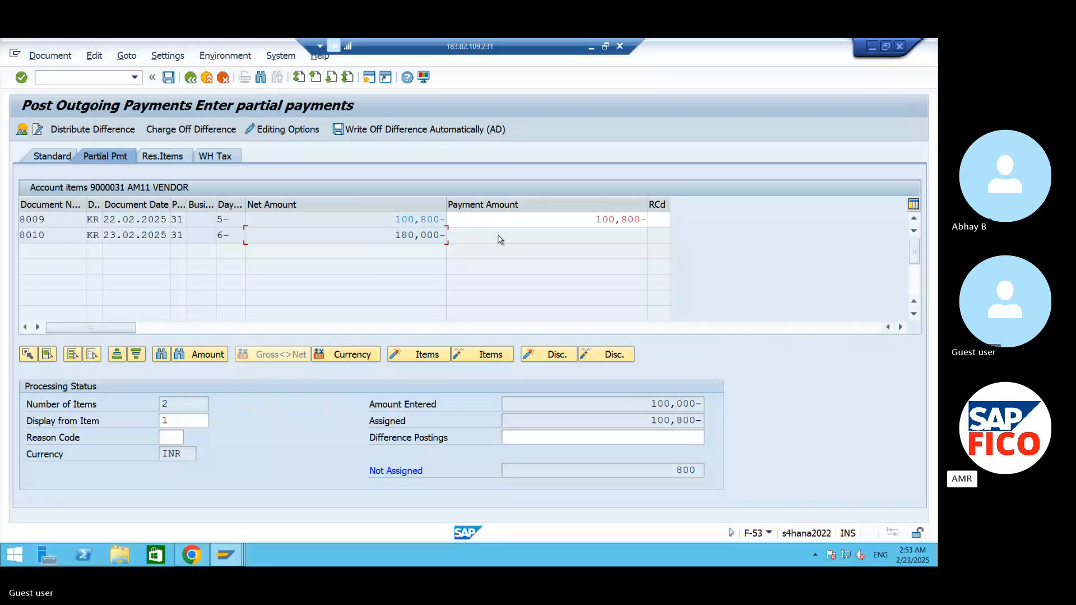
double_click(435, 219)
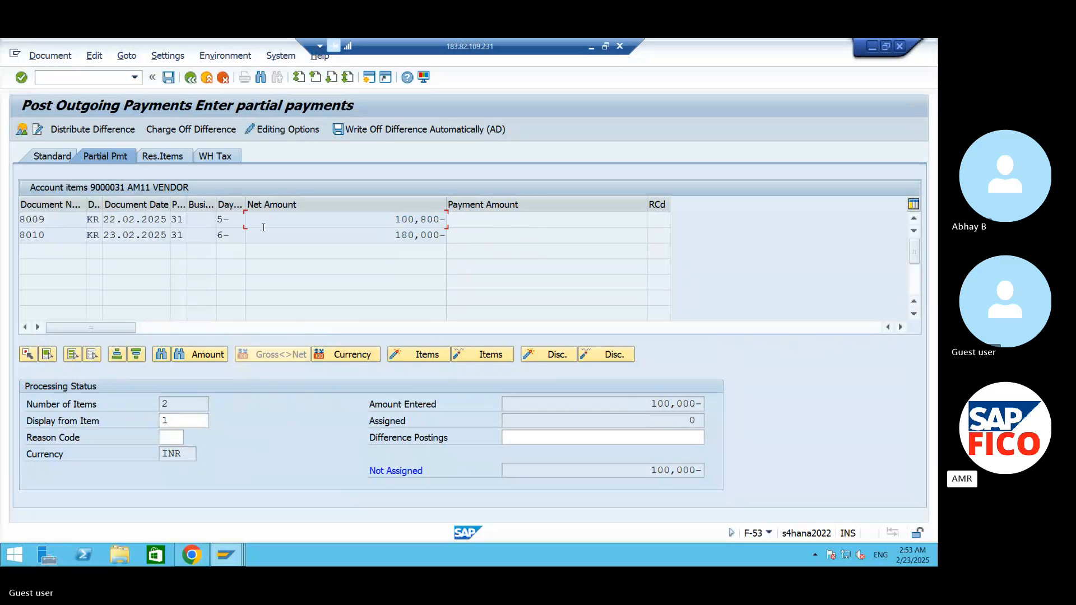
- Try activating both open invoices in standard processing with their cash discounts switched off
click(62, 158)
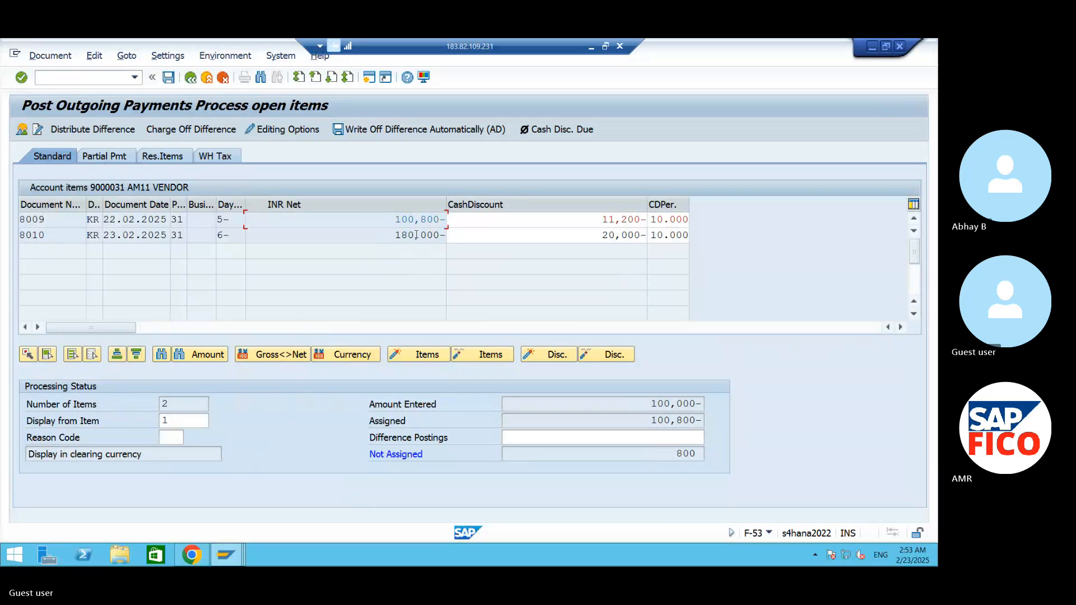
click(416, 235)
double_click(415, 235)
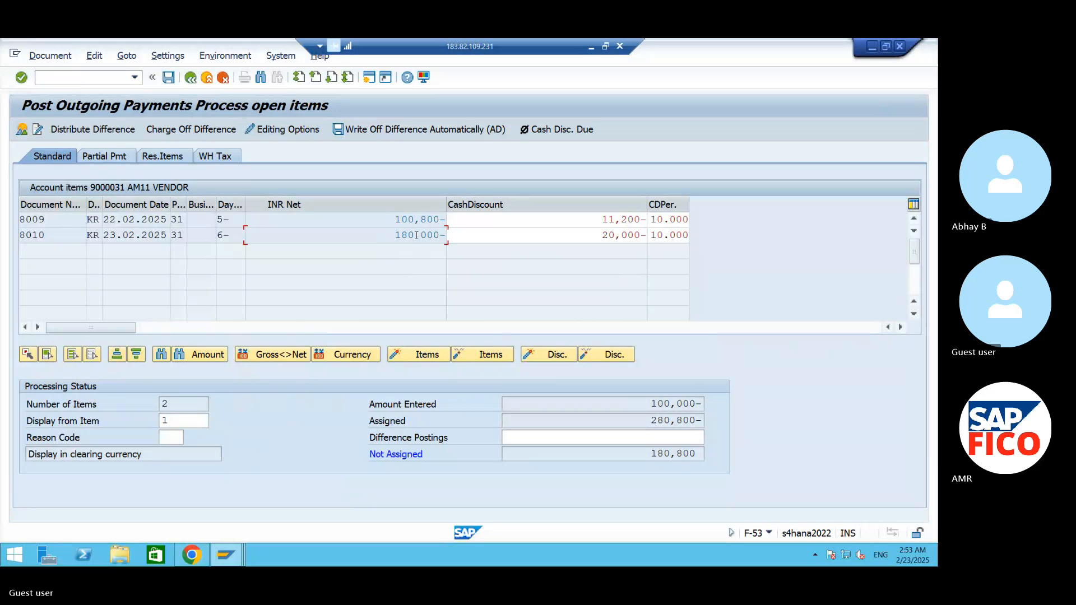
double_click(598, 221)
double_click(601, 235)
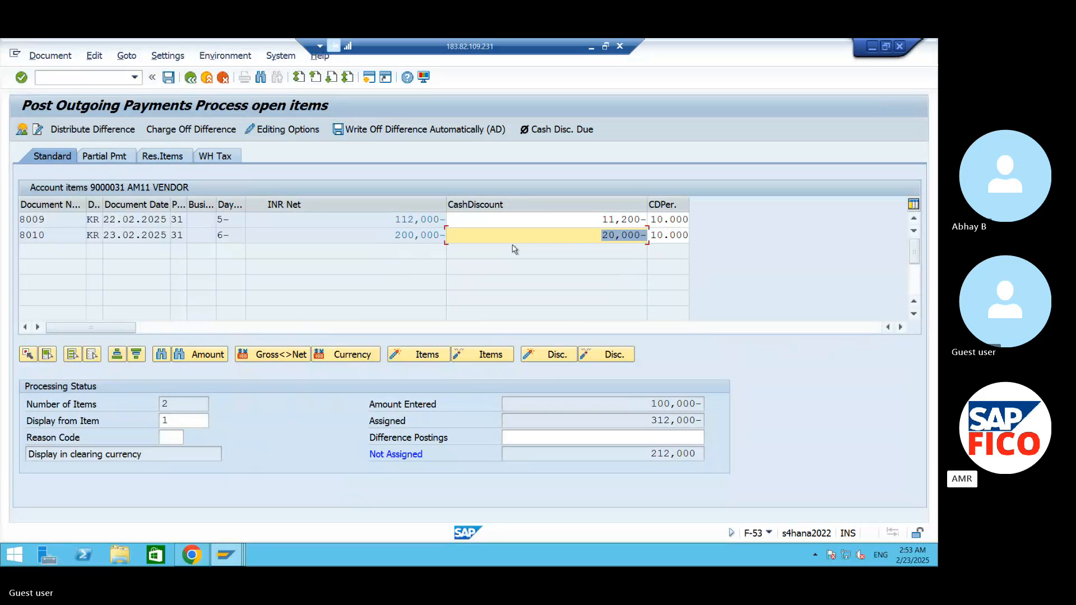
- Deactivate both open invoices and switch their cash discounts back on
click(430, 235)
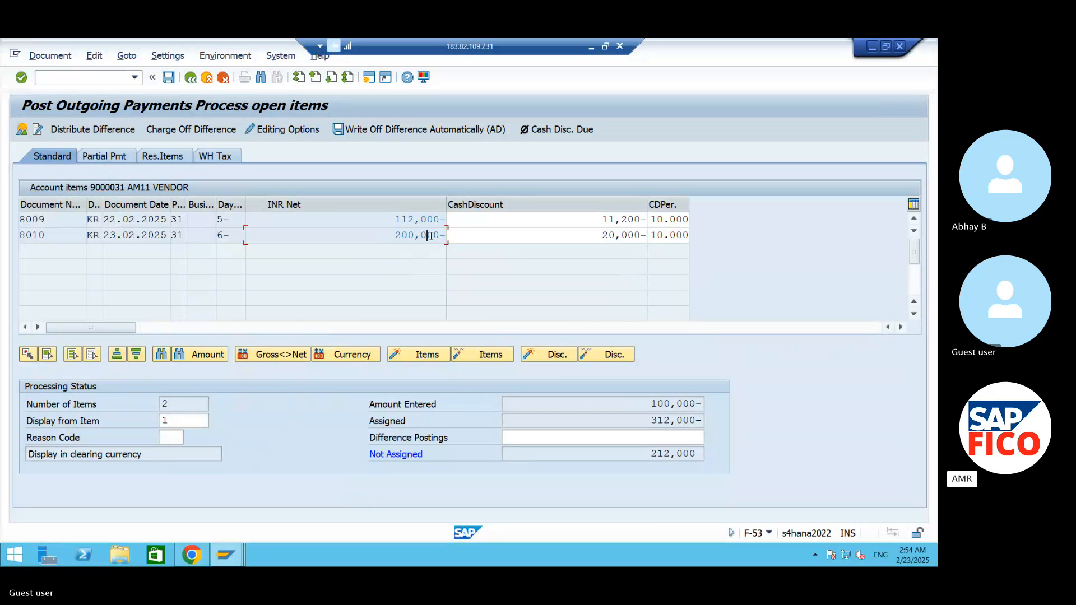
drag(430, 236, 423, 255)
click(416, 235)
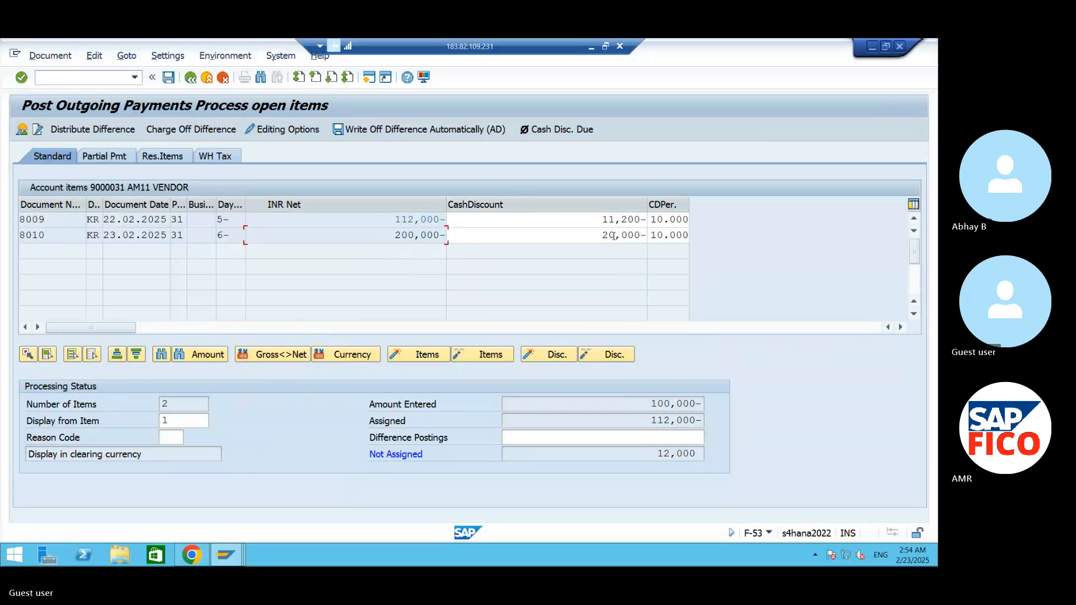
double_click(428, 219)
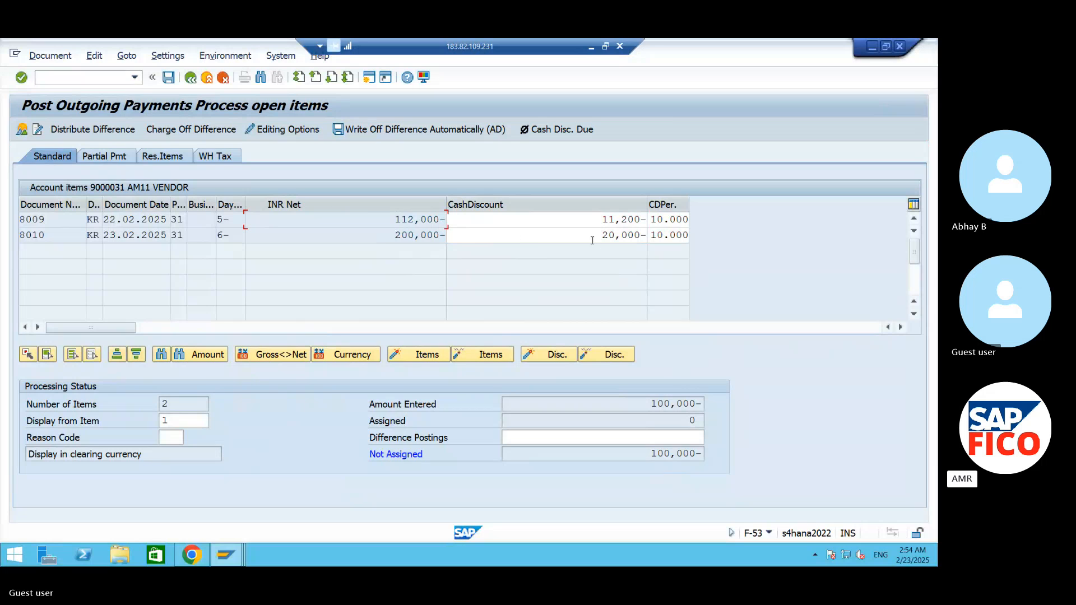
double_click(621, 241)
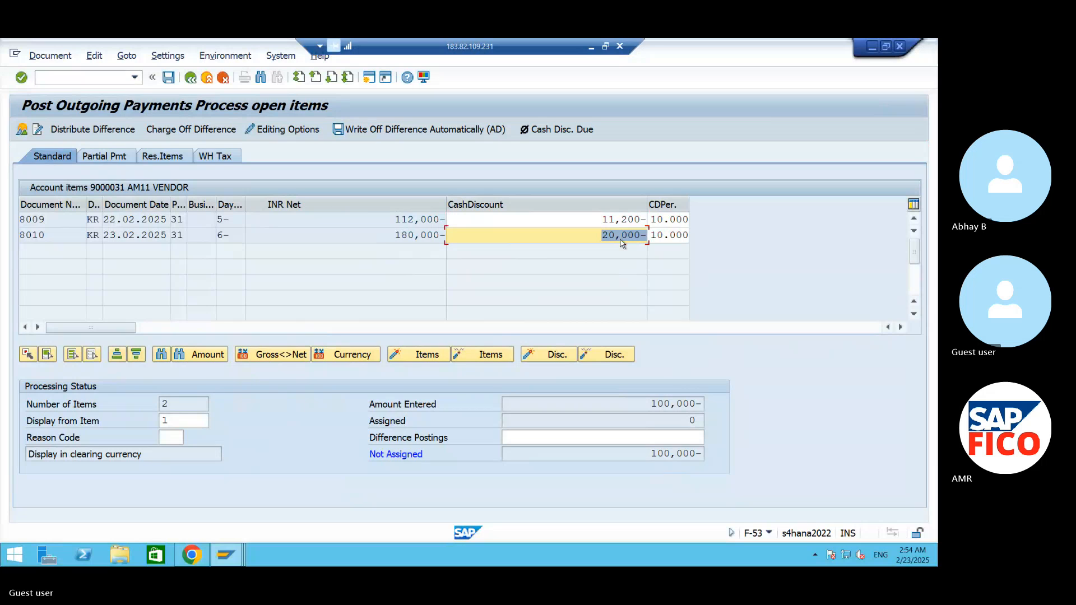
double_click(620, 240)
double_click(617, 236)
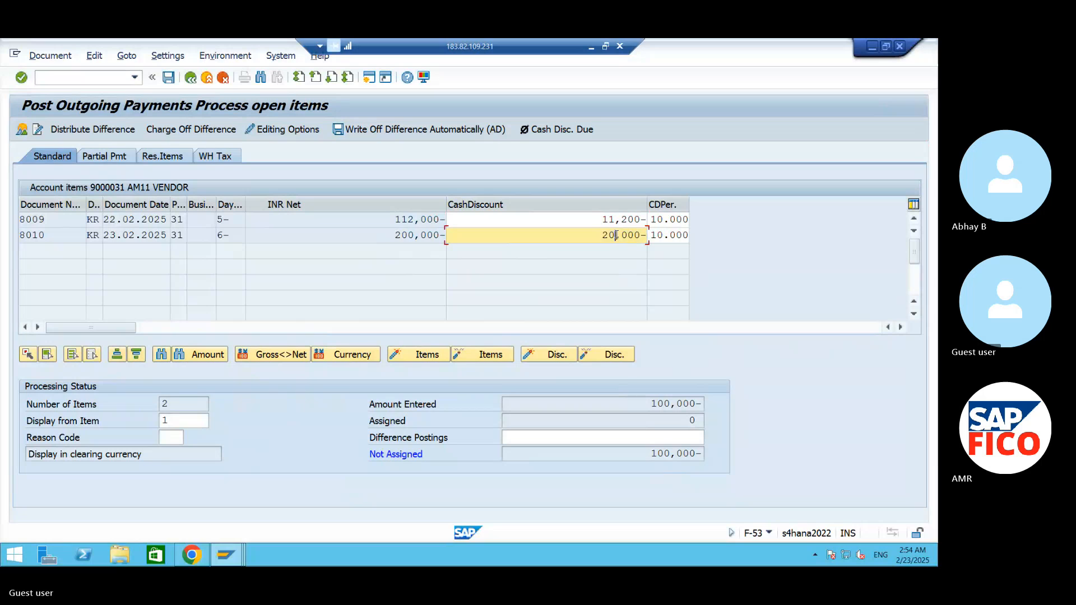
double_click(616, 224)
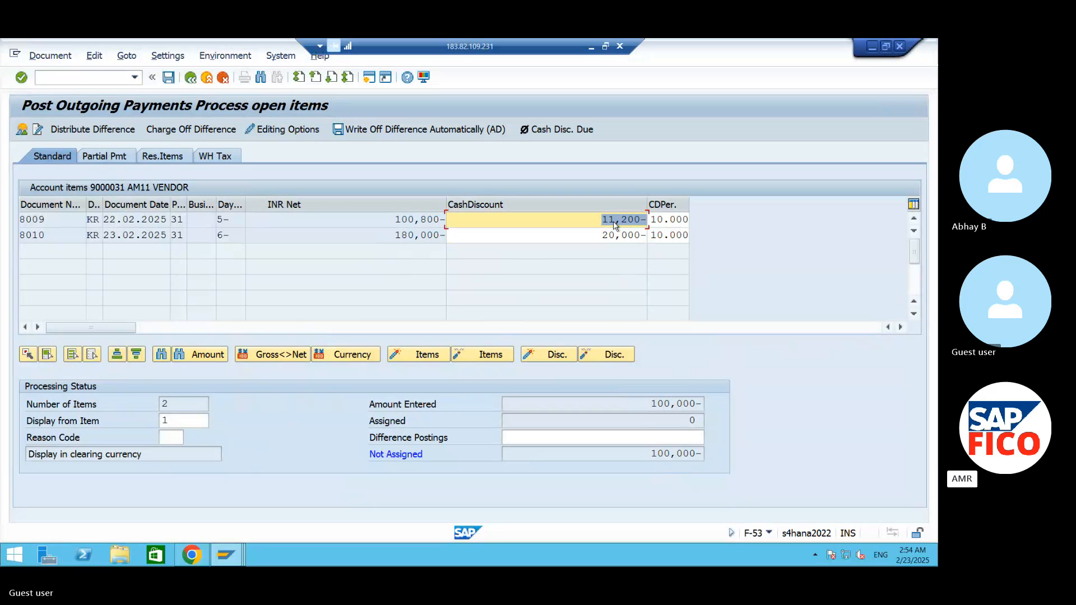
- Try activating the open invoice dated 23.02.2025 for the payment
double_click(420, 236)
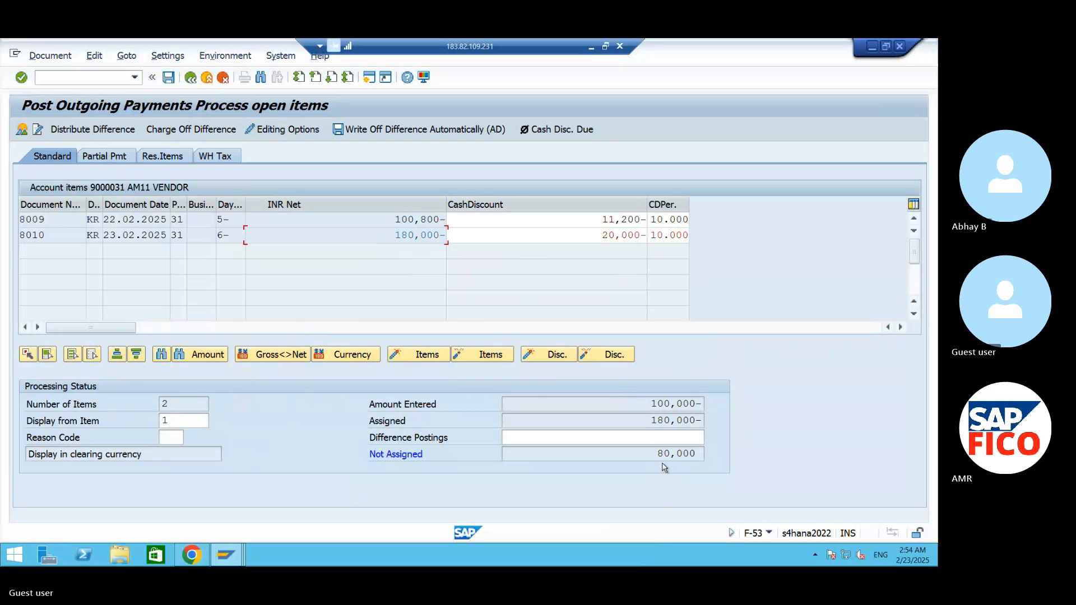
- Switch to Chrome to examine the sample cheque image, and return to the F-53 open items in the remote SAP session
click(872, 50)
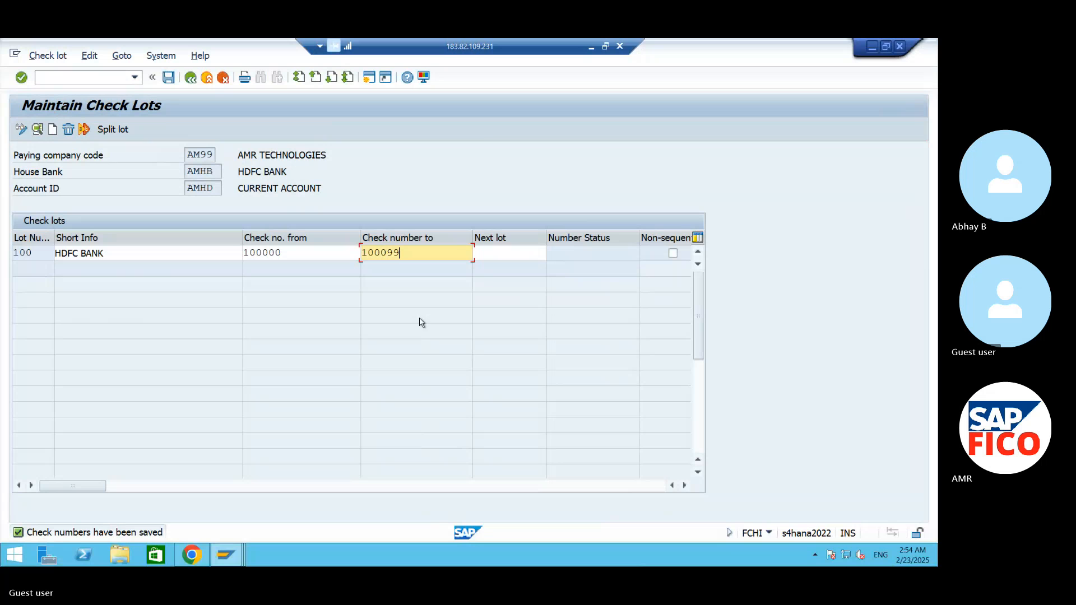
click(591, 46)
mouse_move(469, 552)
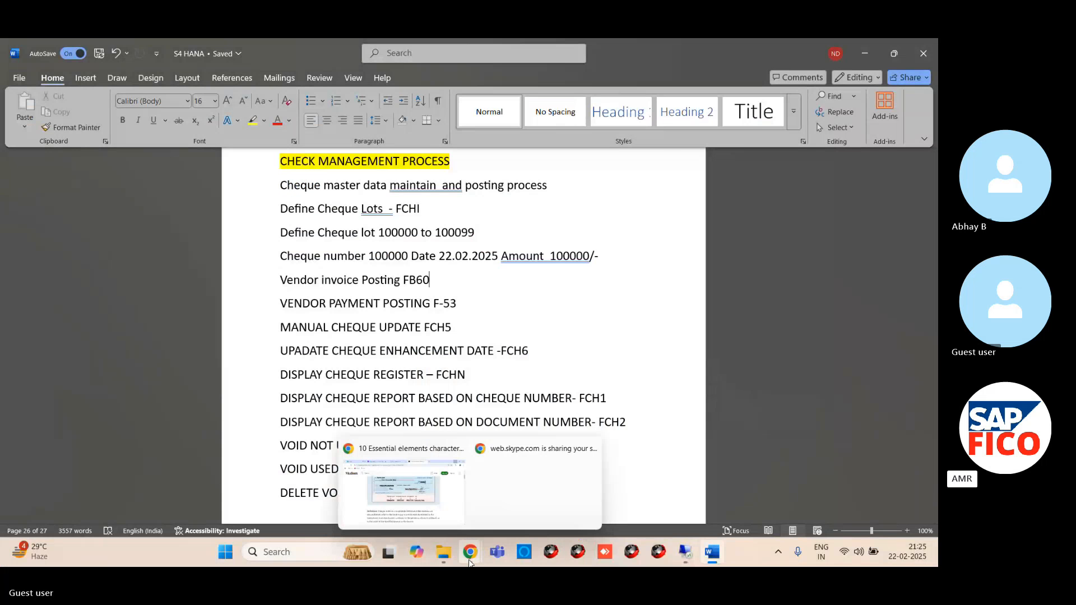
click(436, 519)
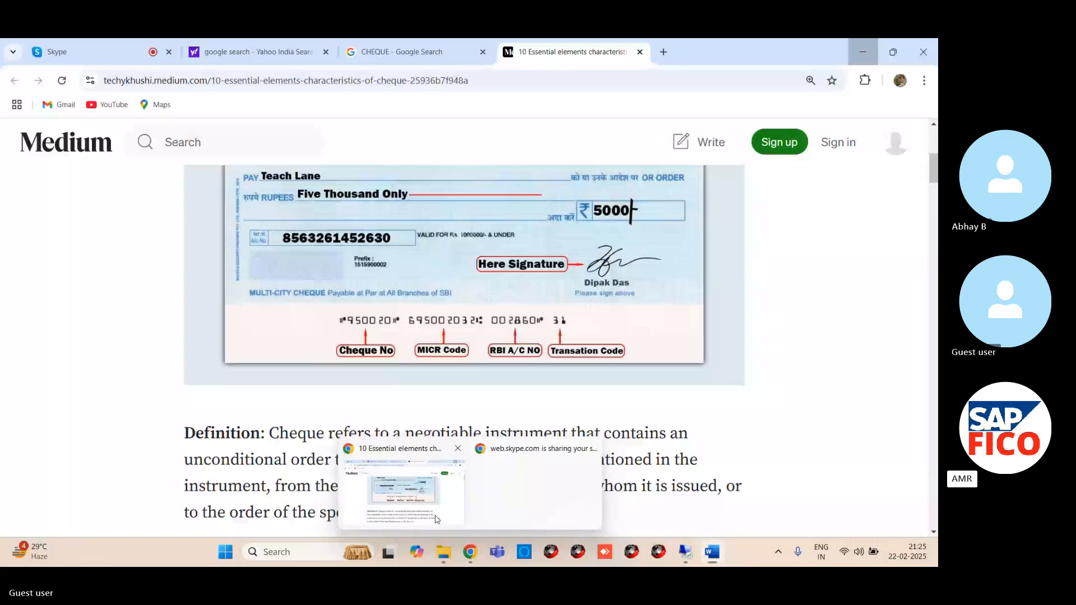
click(862, 54)
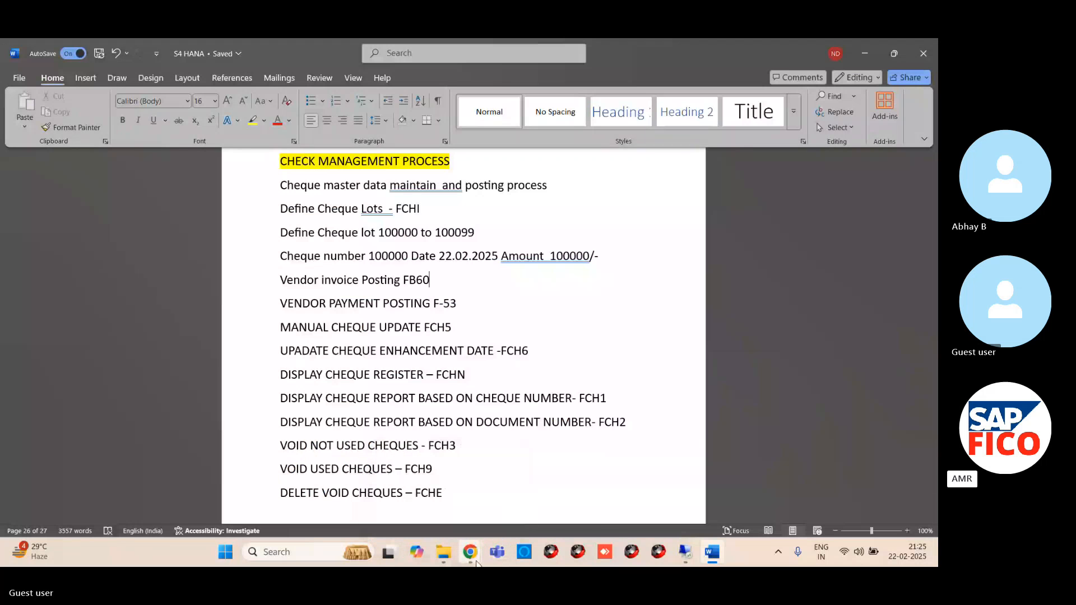
mouse_move(470, 552)
click(448, 493)
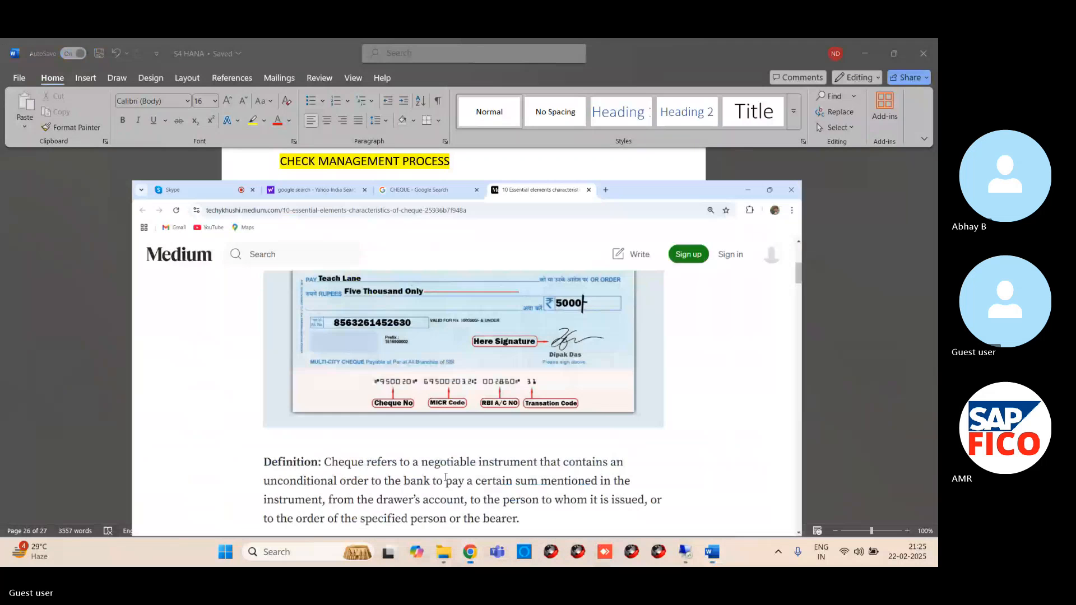
mouse_move(684, 552)
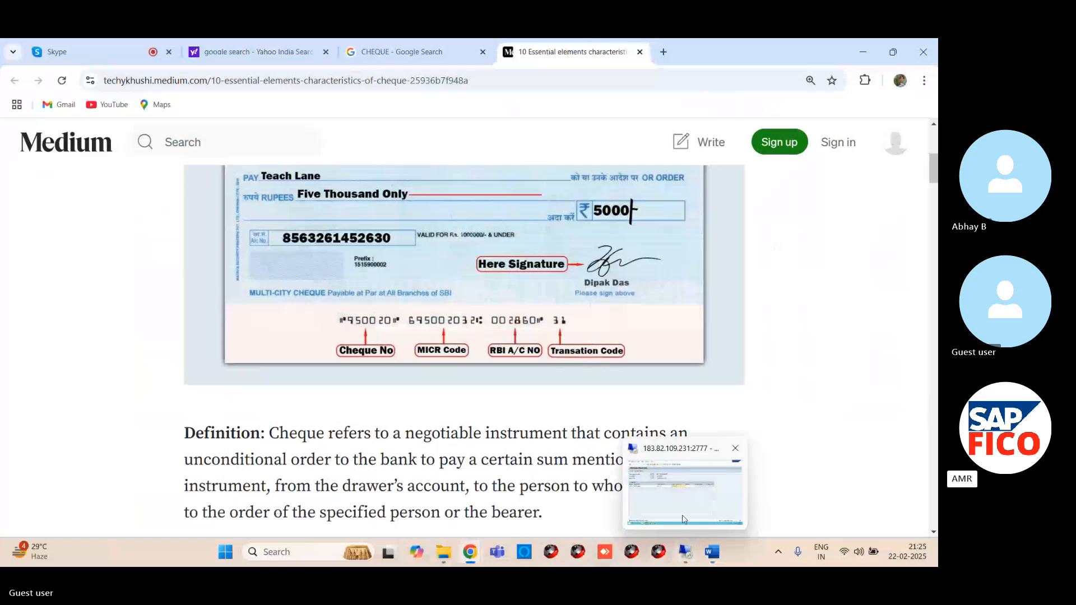
click(654, 482)
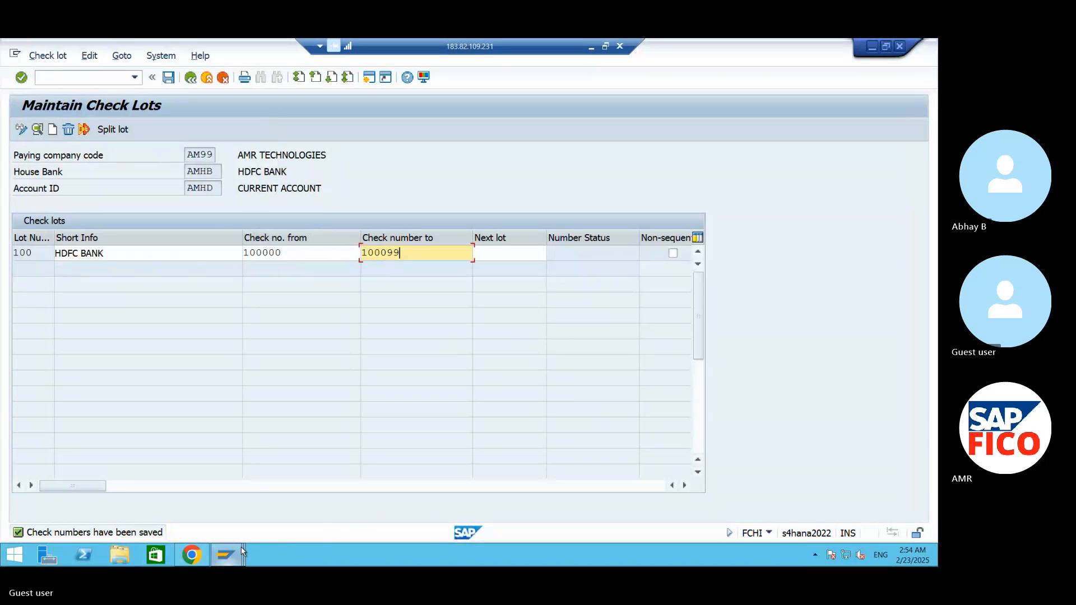
mouse_move(241, 554)
click(245, 483)
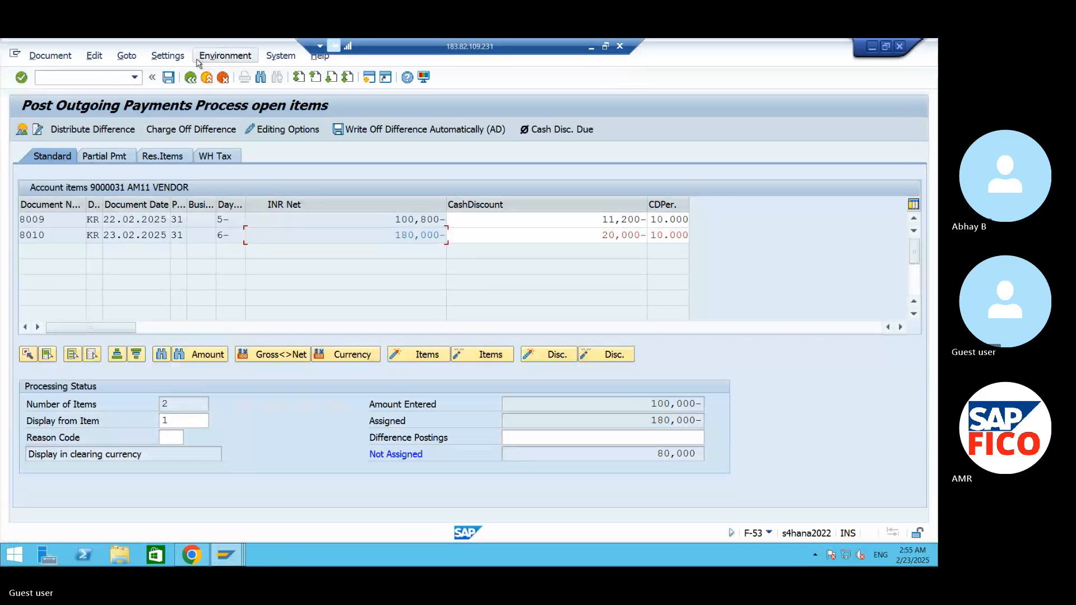
- Exit the outgoing payment without saving and open vendor invoice entry with transaction FB60
click(207, 76)
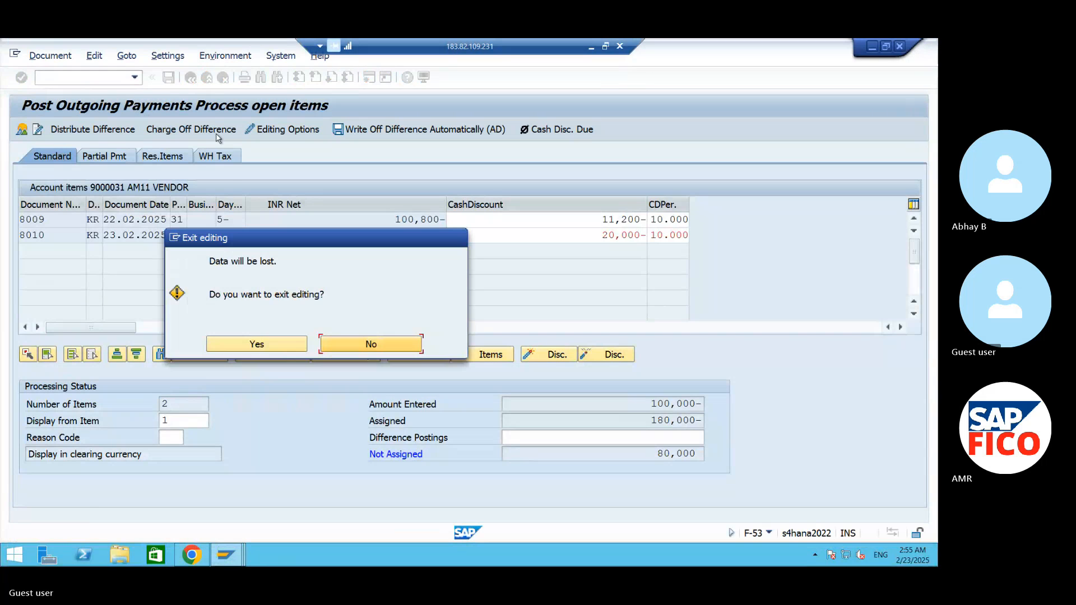
click(249, 343)
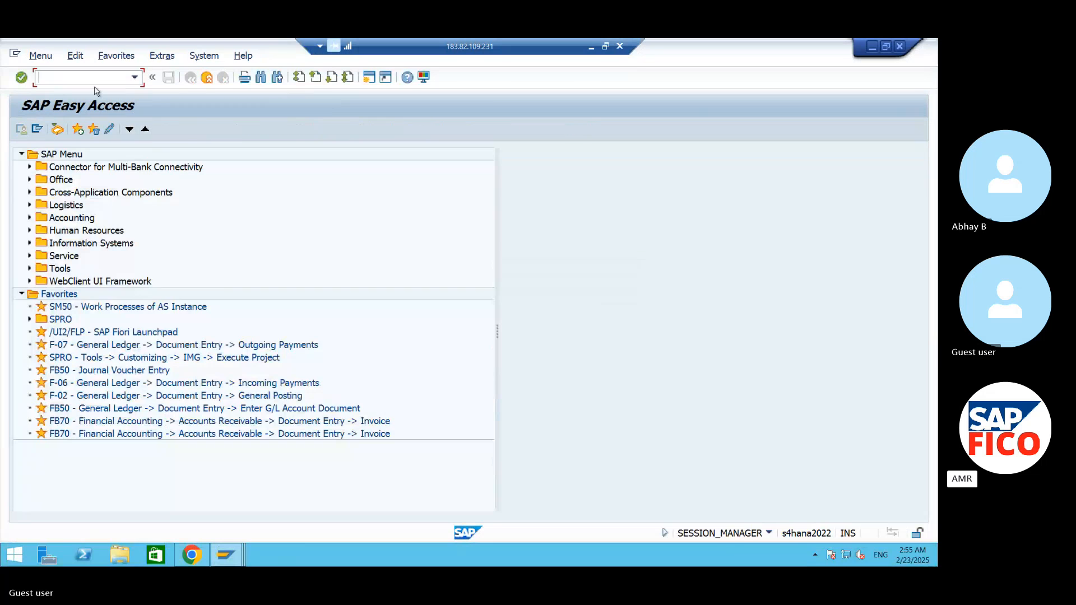
text(/NFB60)
key(Return)
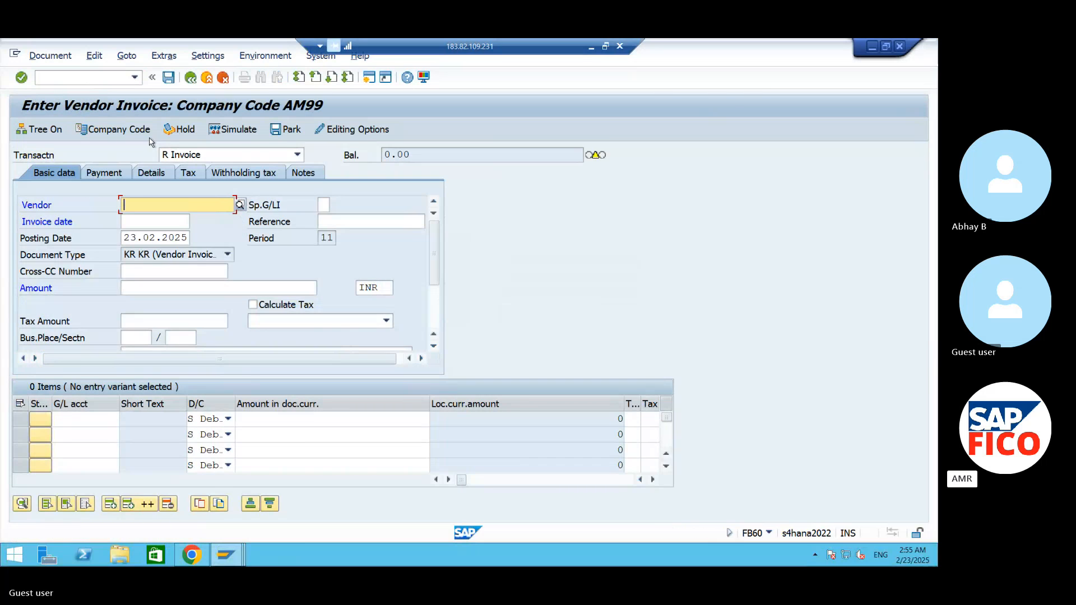
- Confirm company code AM99 for the invoice and restart the blank invoice entry with transaction FB60
click(113, 129)
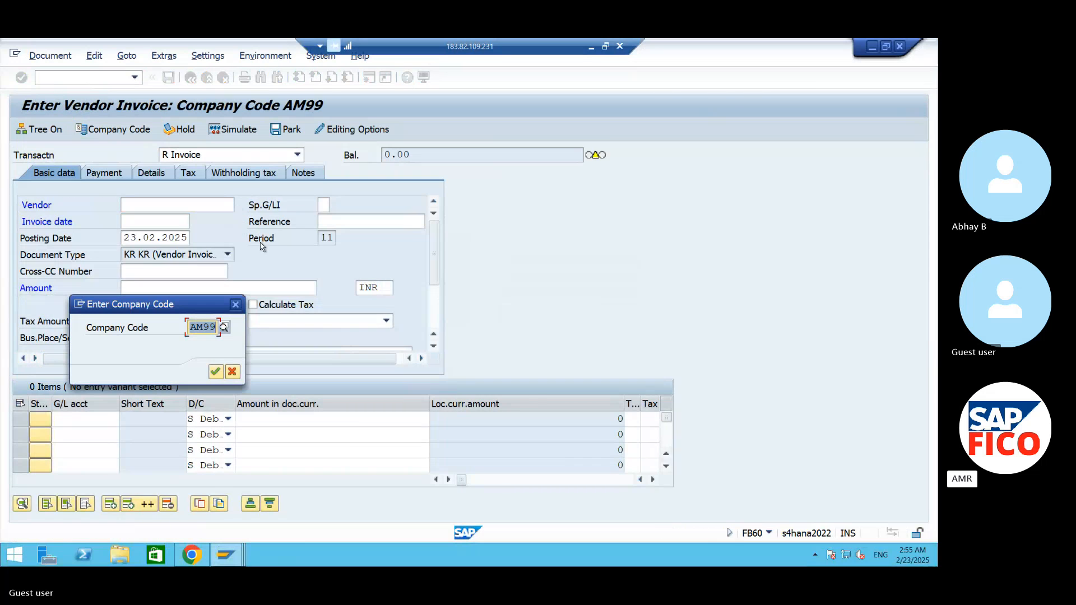
click(216, 372)
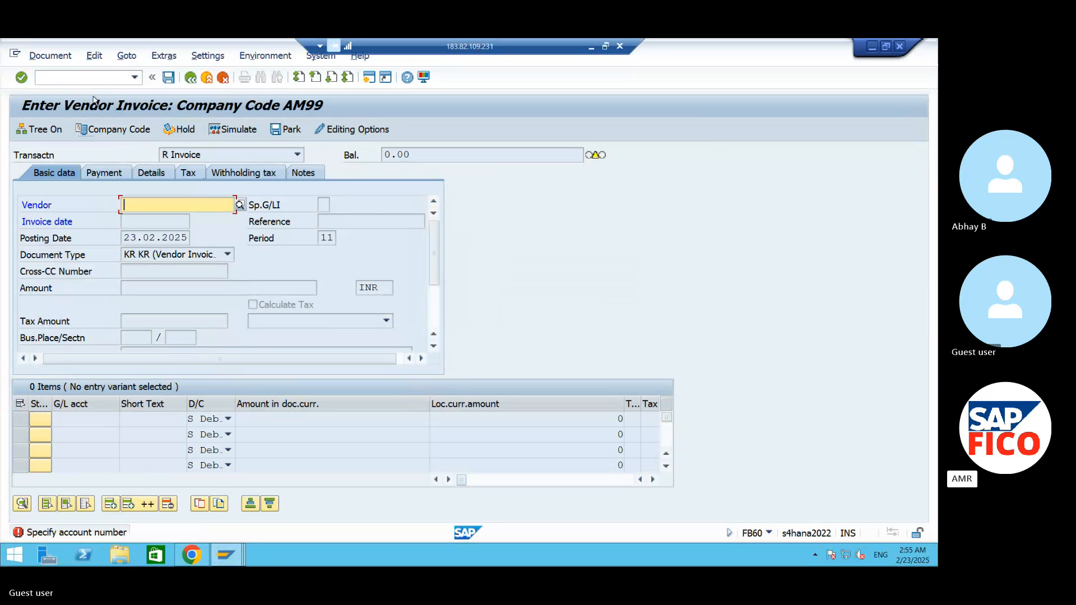
click(93, 79)
text(/)
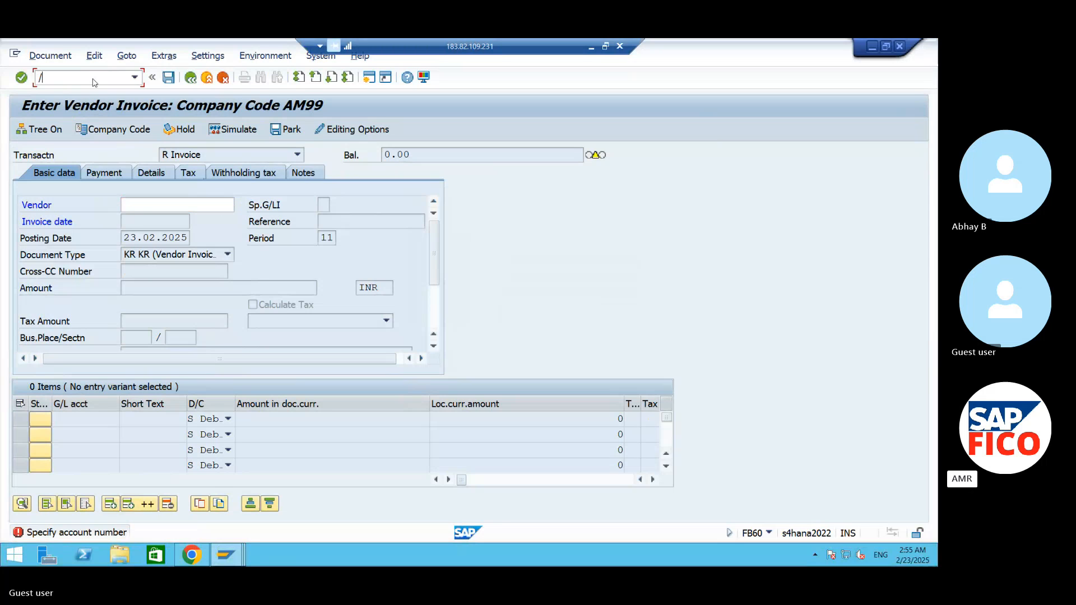
text(NFB60)
key(Return)
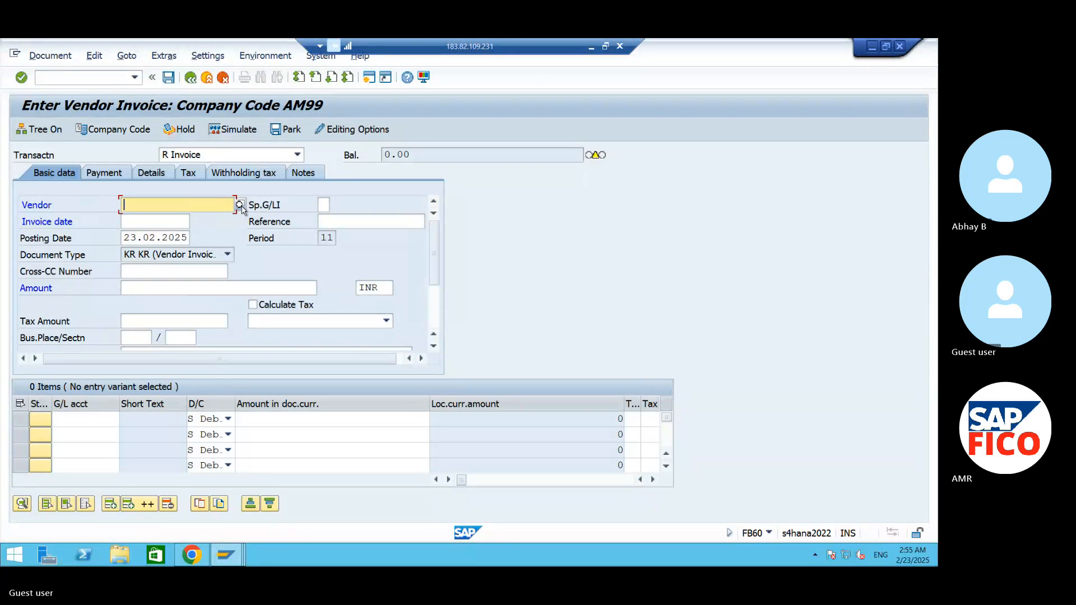
- Search the suppliers by country and company code and select RAMDEV ENTERPRISES as the invoice vendor
click(240, 206)
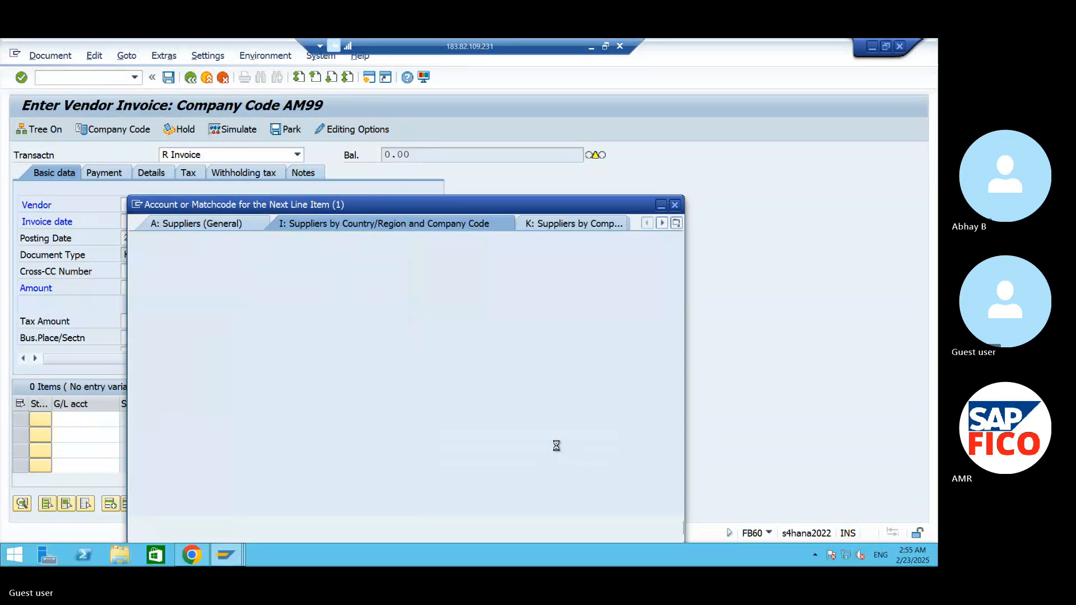
click(638, 528)
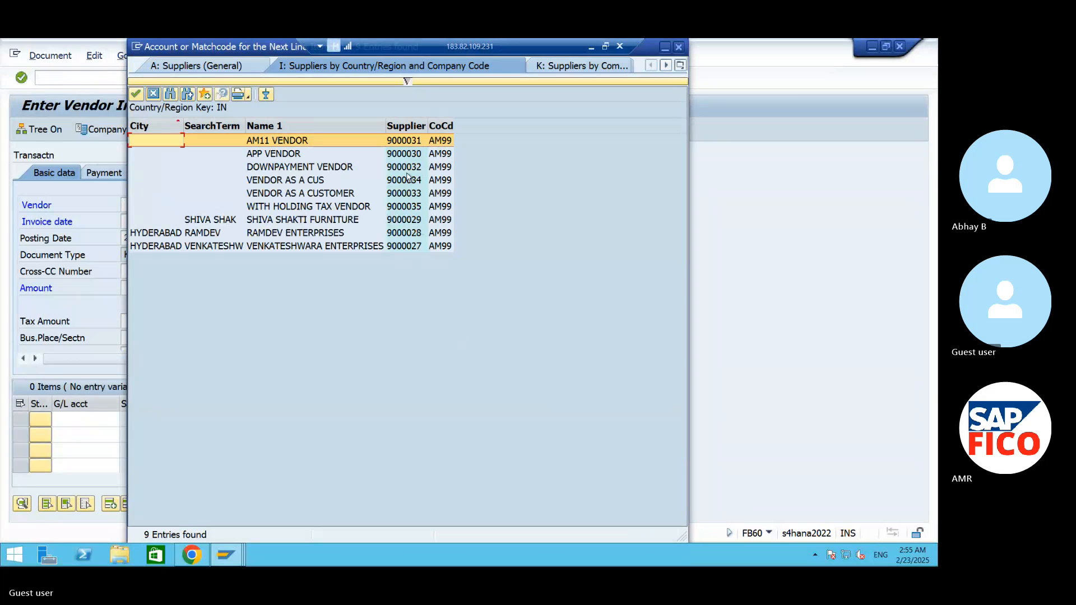
click(335, 155)
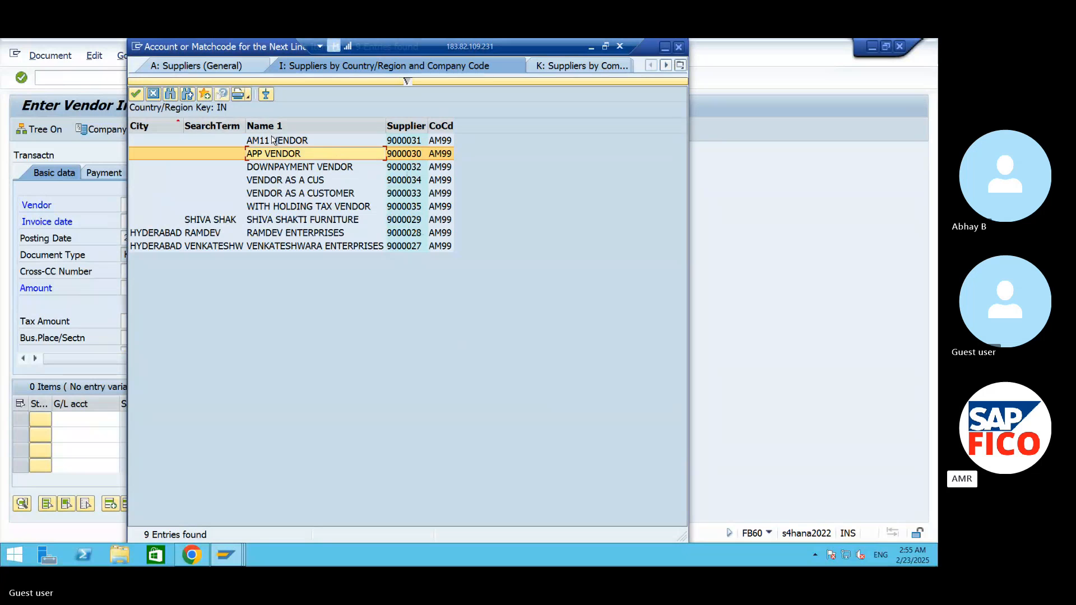
click(335, 140)
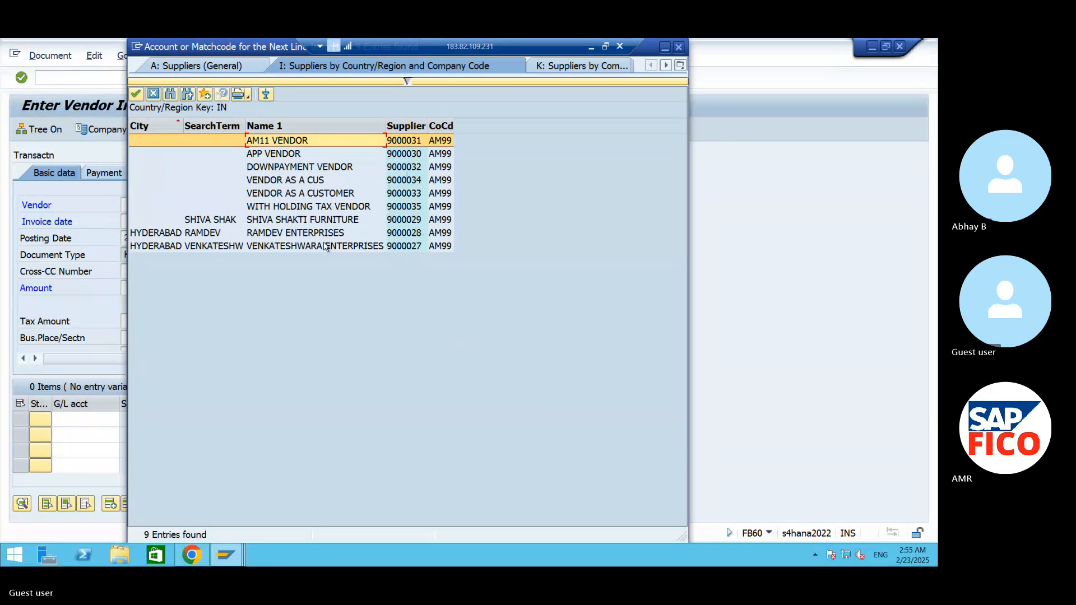
click(303, 235)
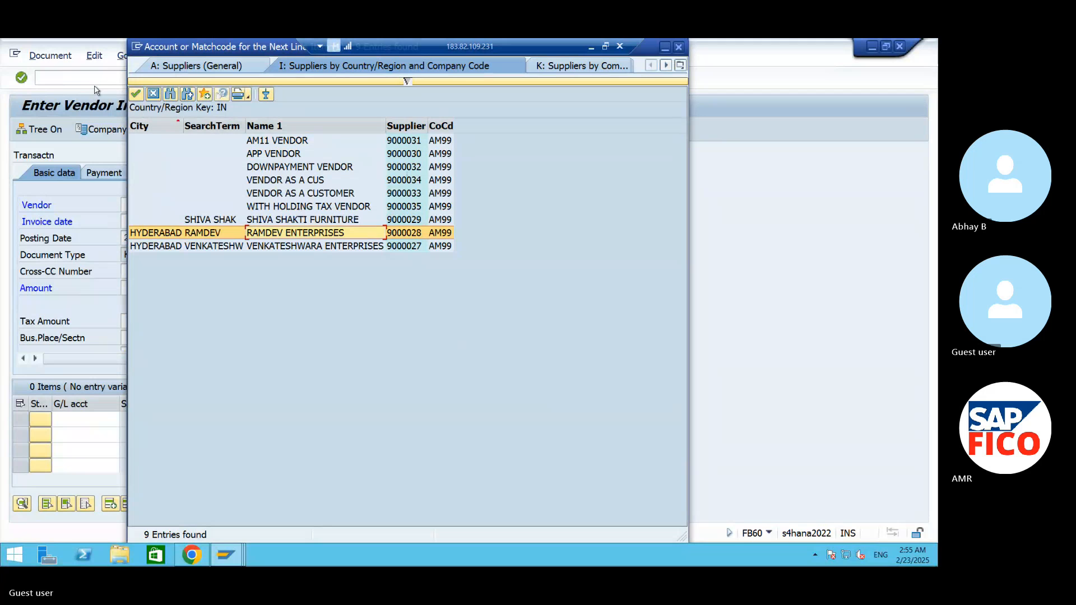
click(135, 94)
- Set the invoice date to 23.02.2025 and the invoice amount to 100000 INR
click(194, 222)
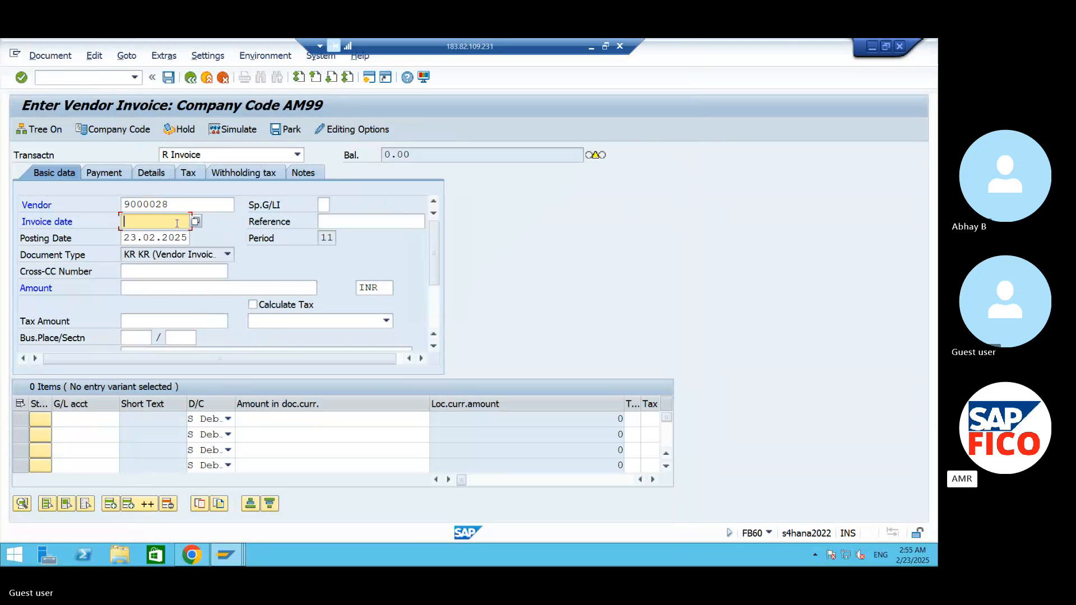
click(196, 223)
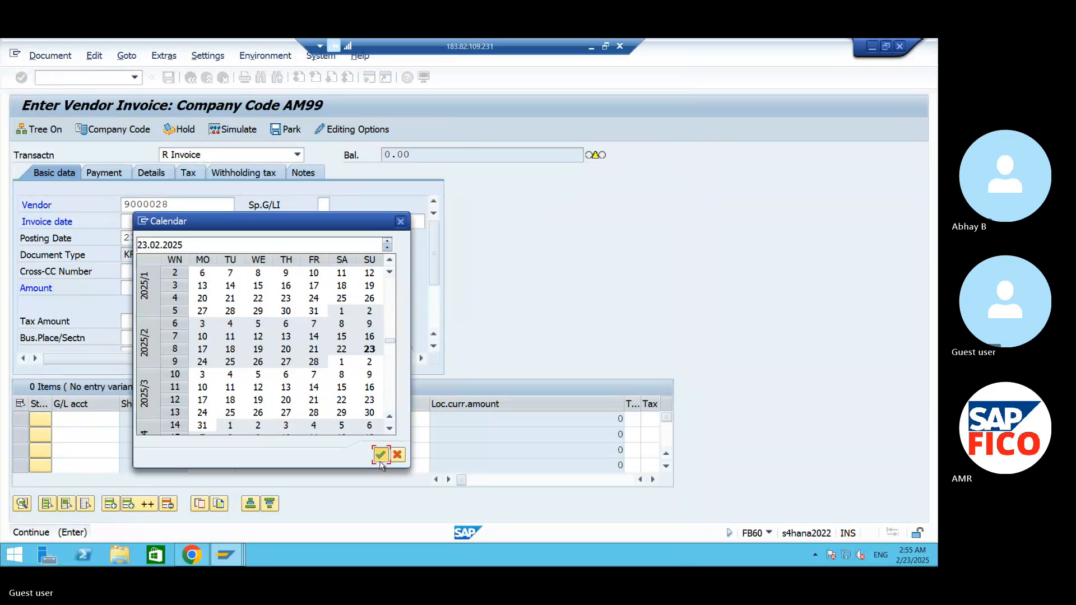
click(374, 453)
click(184, 289)
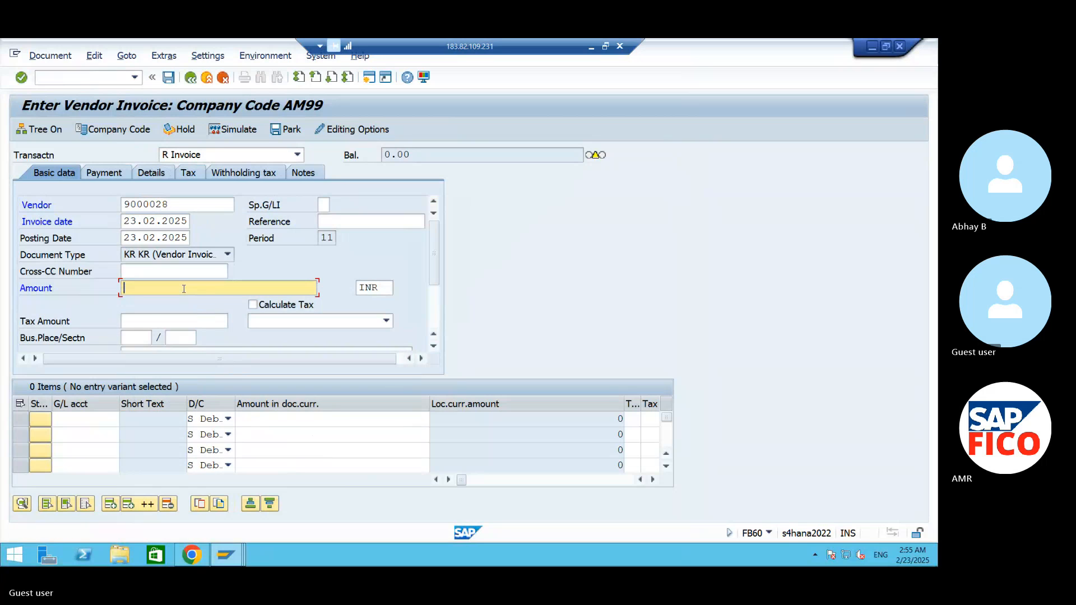
text(200000)
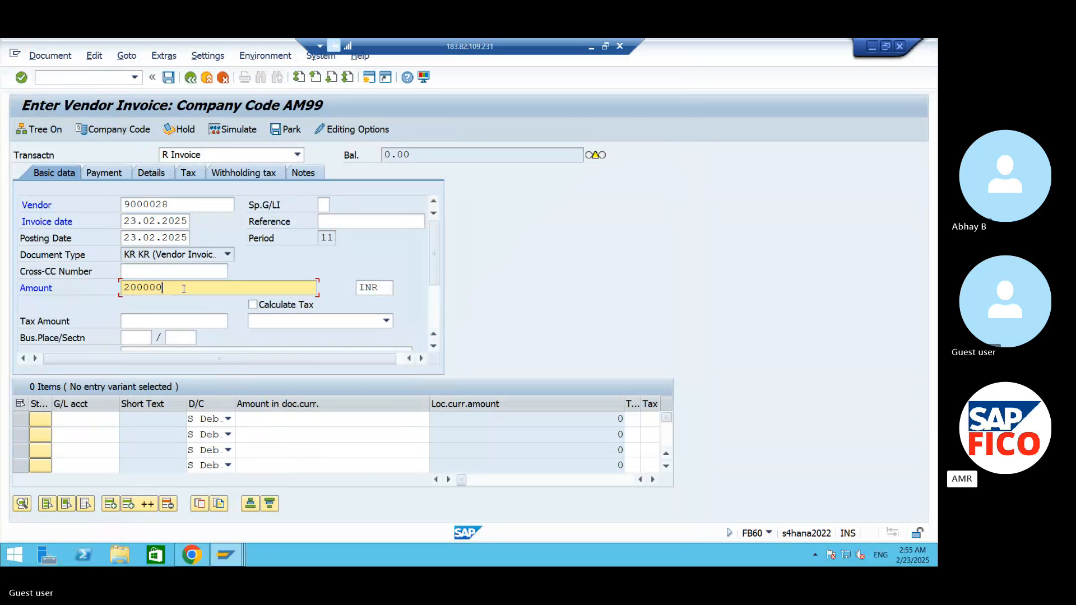
key(BackSpace)
key(BackSpace)
key(BackSpace)
key(BackSpace)
key(BackSpace)
key(BackSpace)
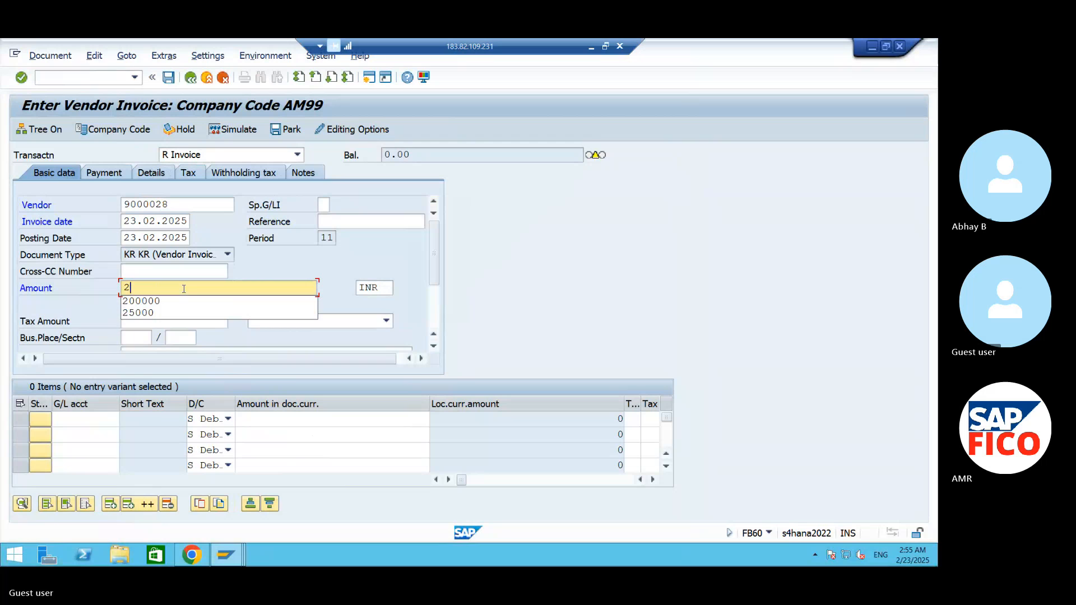
text(100000)
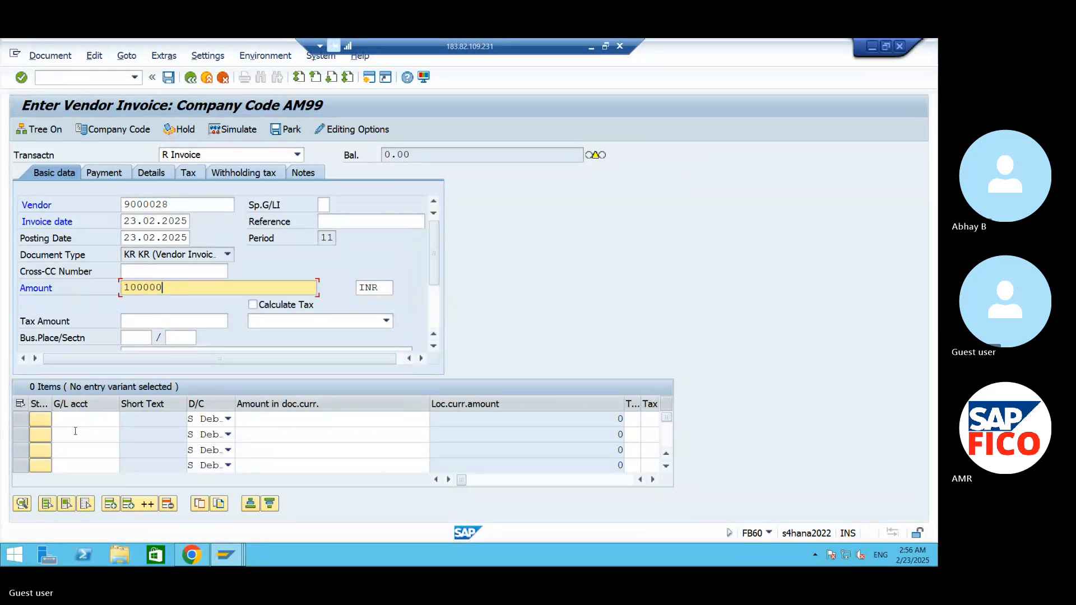
- Look up the general ledger accounts and assign CONTRACT FEES A/C 440002 to the first line item
click(93, 420)
click(124, 419)
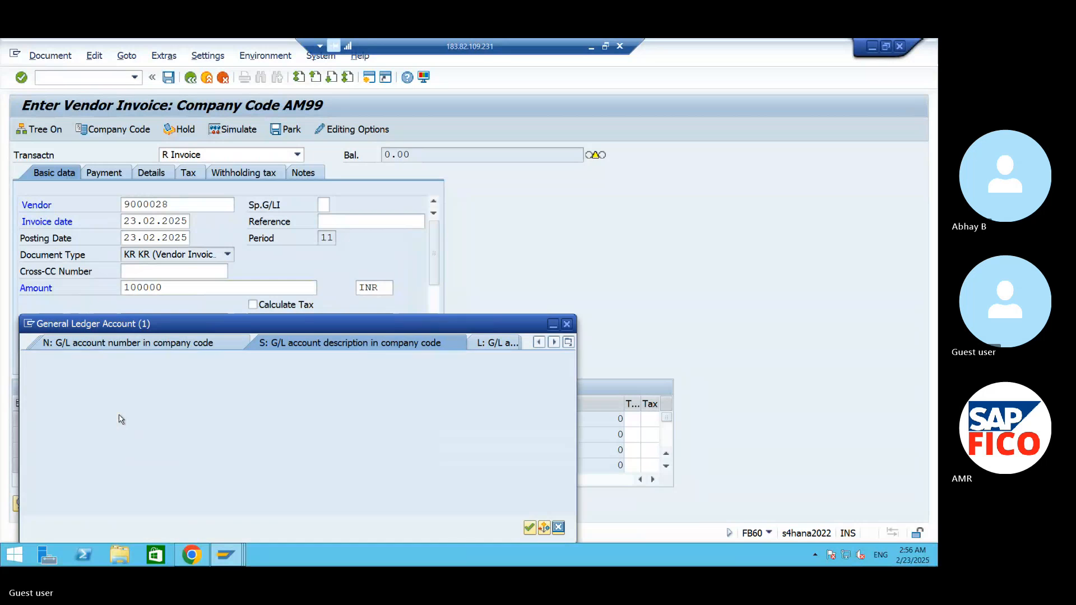
click(530, 529)
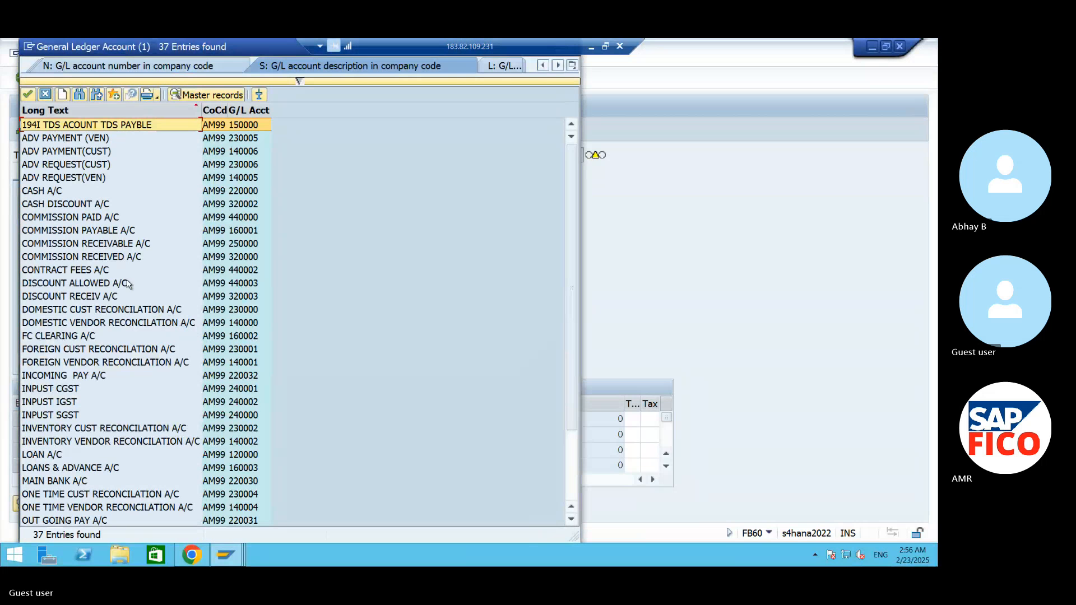
click(98, 272)
click(28, 95)
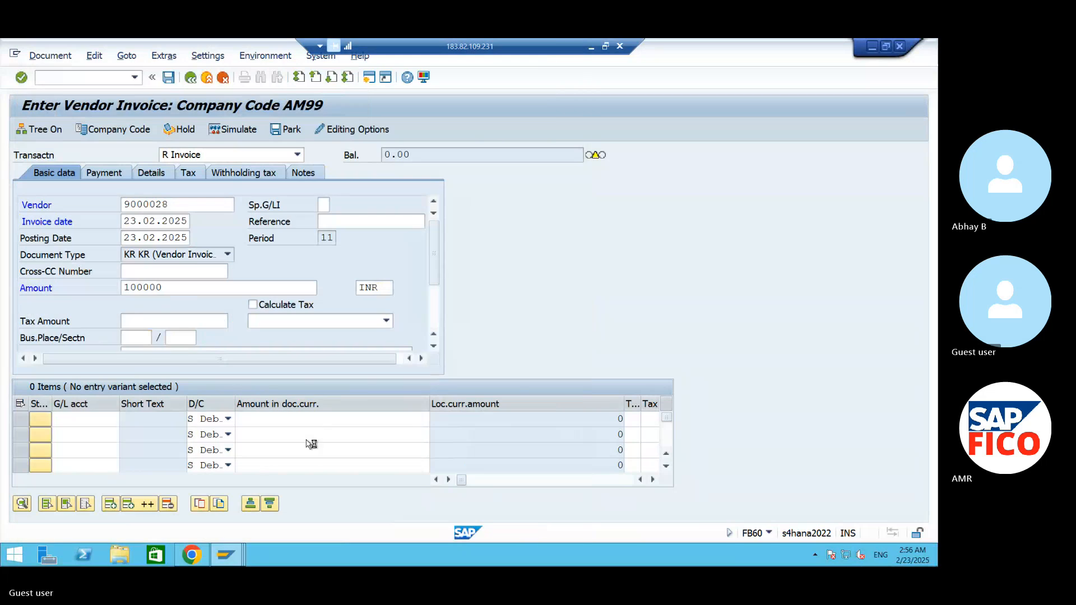
- Enter * as the contract fees line's amount to copy the invoice total, and assign cost center 99FC
click(301, 419)
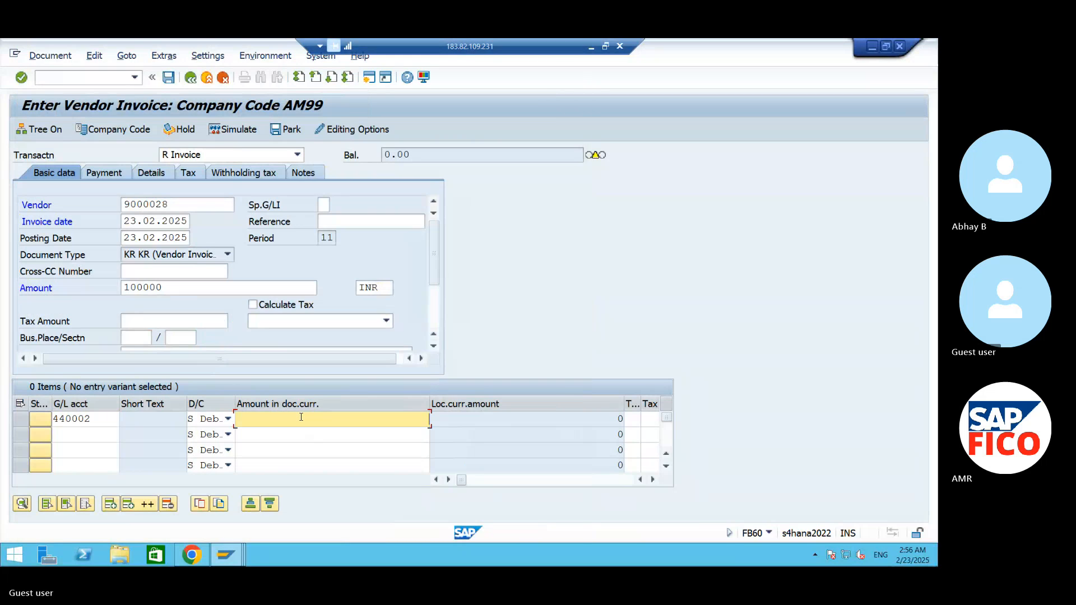
text(*)
key(Tab)
key(Tab)
key(Tab)
key(Tab)
key(Tab)
key(Tab)
key(Tab)
key(Tab)
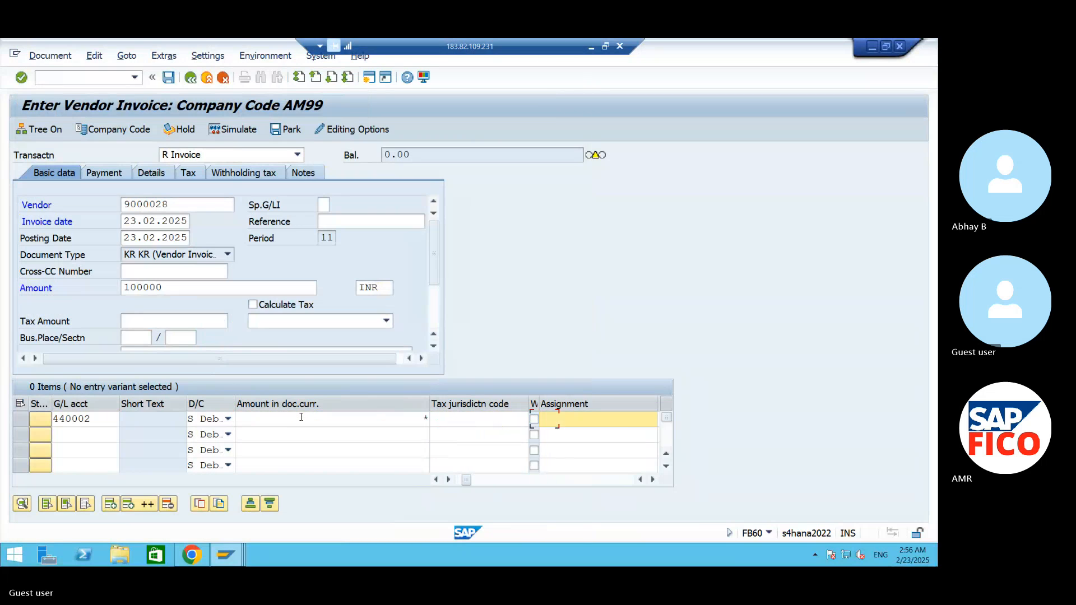
key(Tab)
key(Tab)
key(Tab)
key(Tab)
key(Tab)
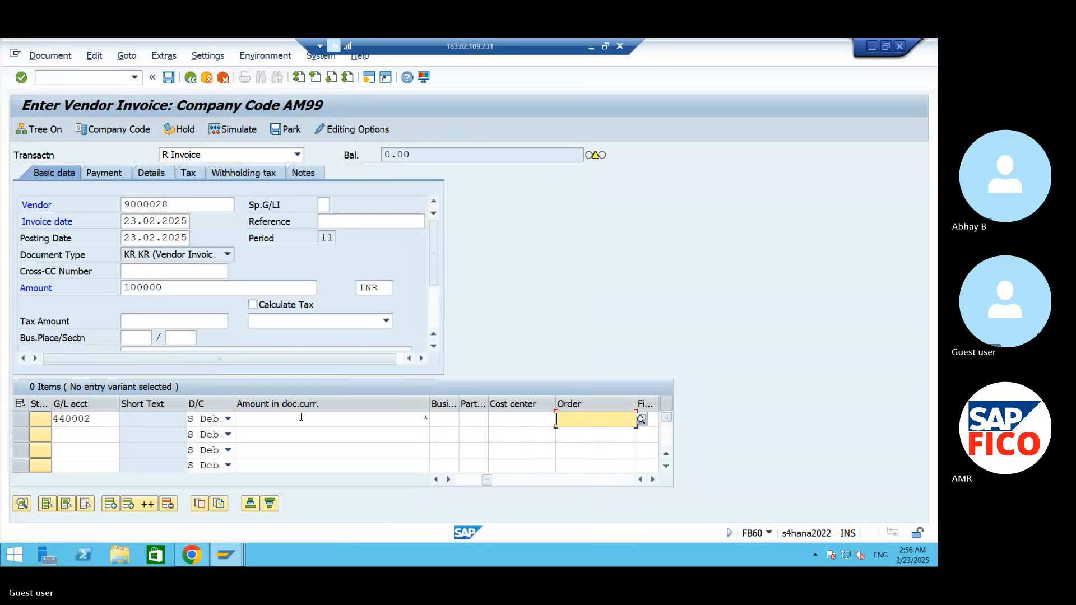
click(508, 415)
text(991C)
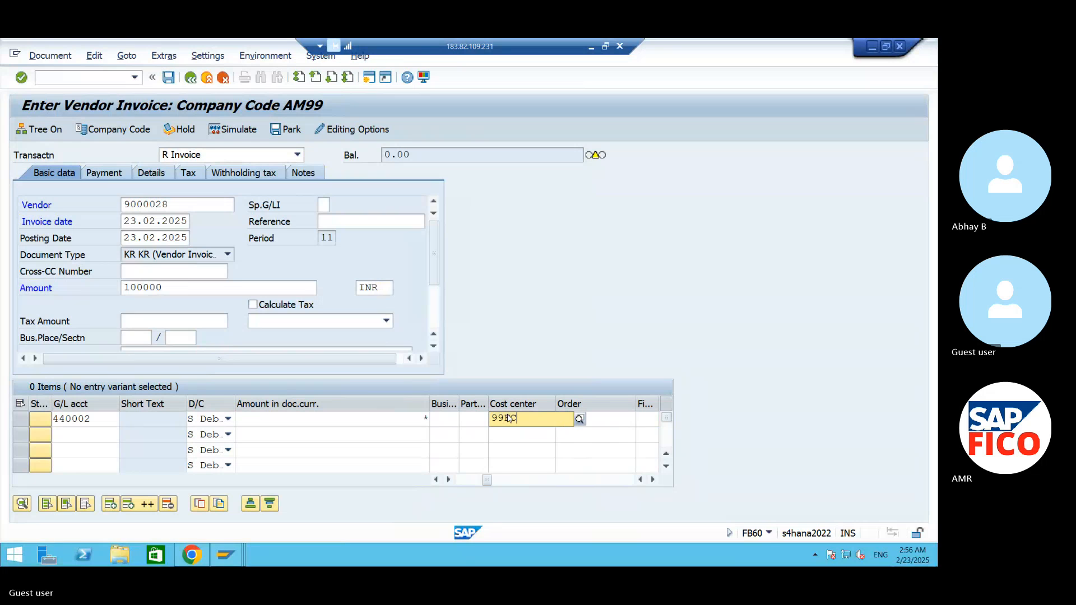
key(Return)
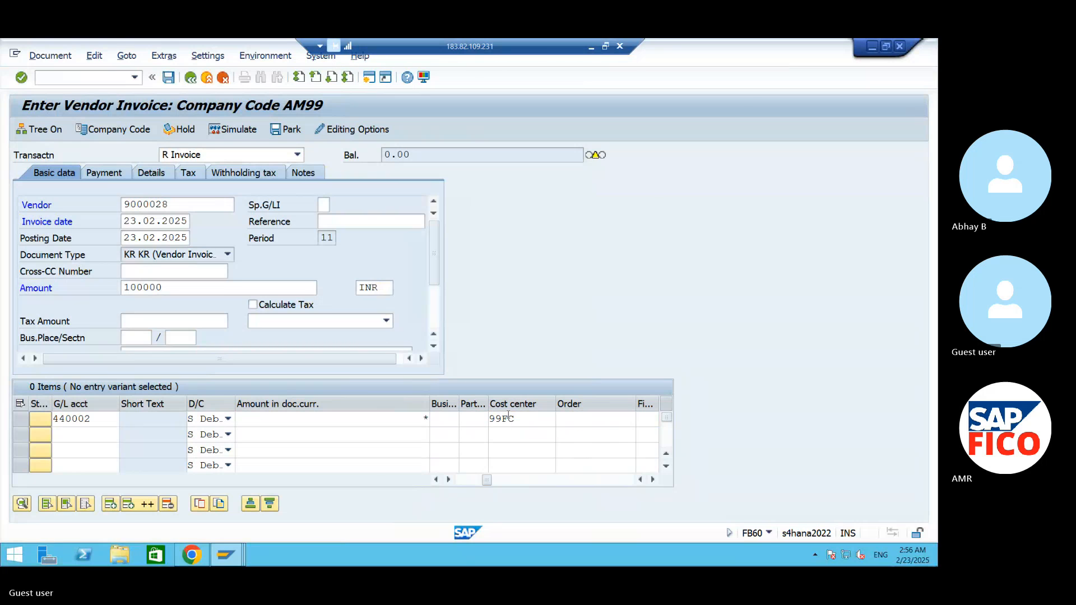
- Review the vendor invoice's payment data, simulate the invoice and post it
click(229, 128)
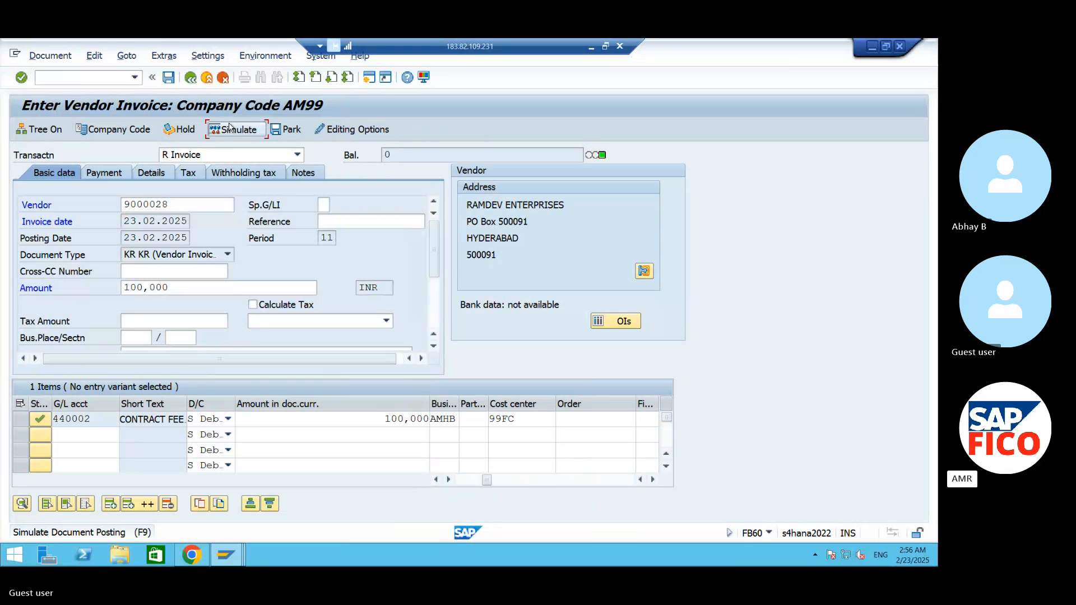
click(129, 175)
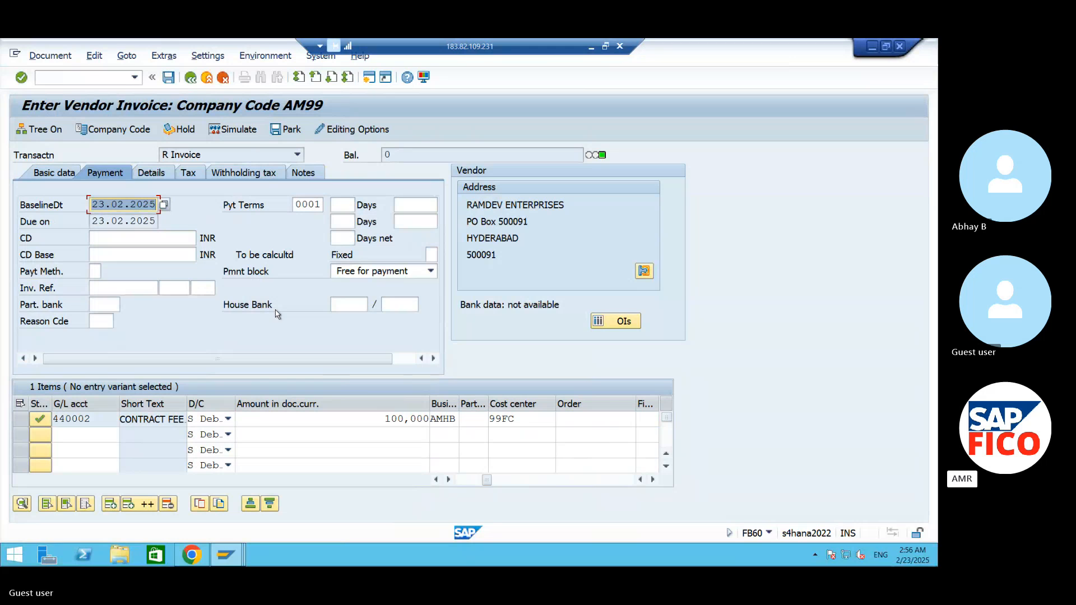
click(238, 129)
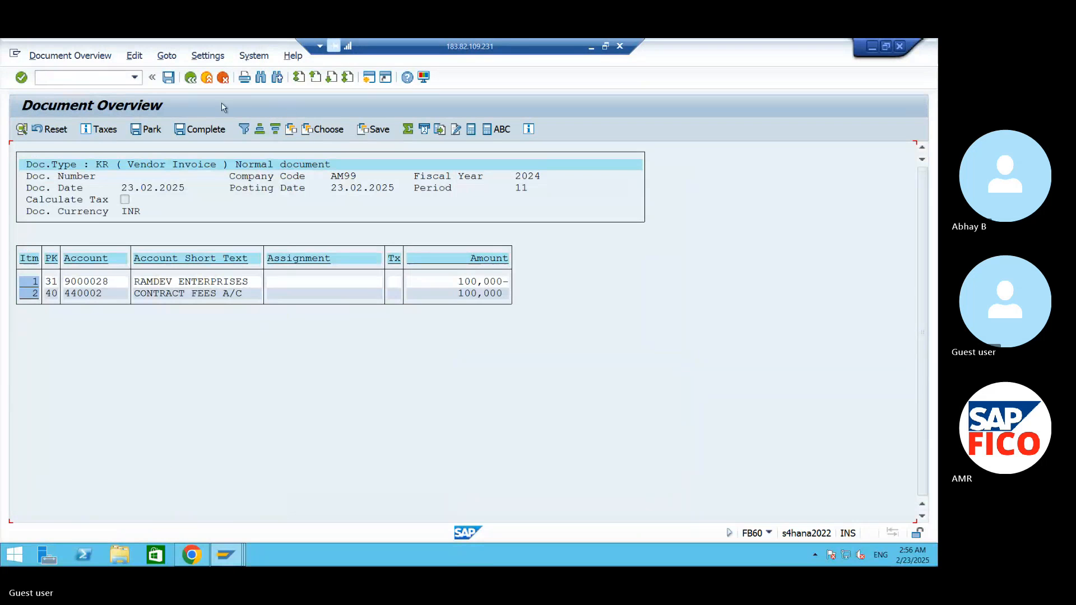
click(169, 78)
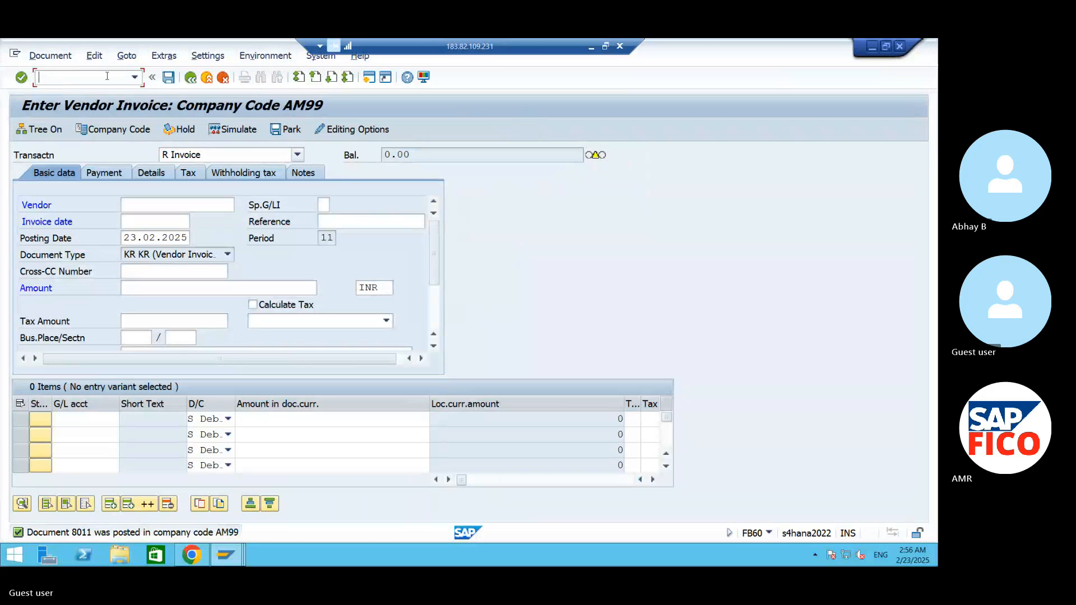
- Start the outgoing payment transaction F-53 and set the document date to 23.02.2025
text(/NF-53)
key(Return)
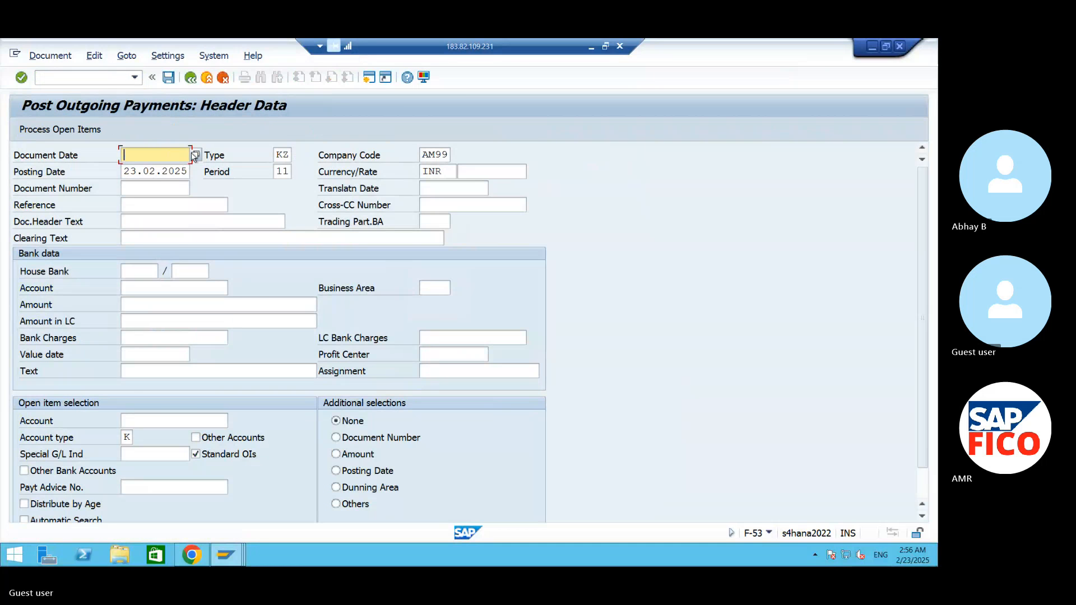
click(195, 154)
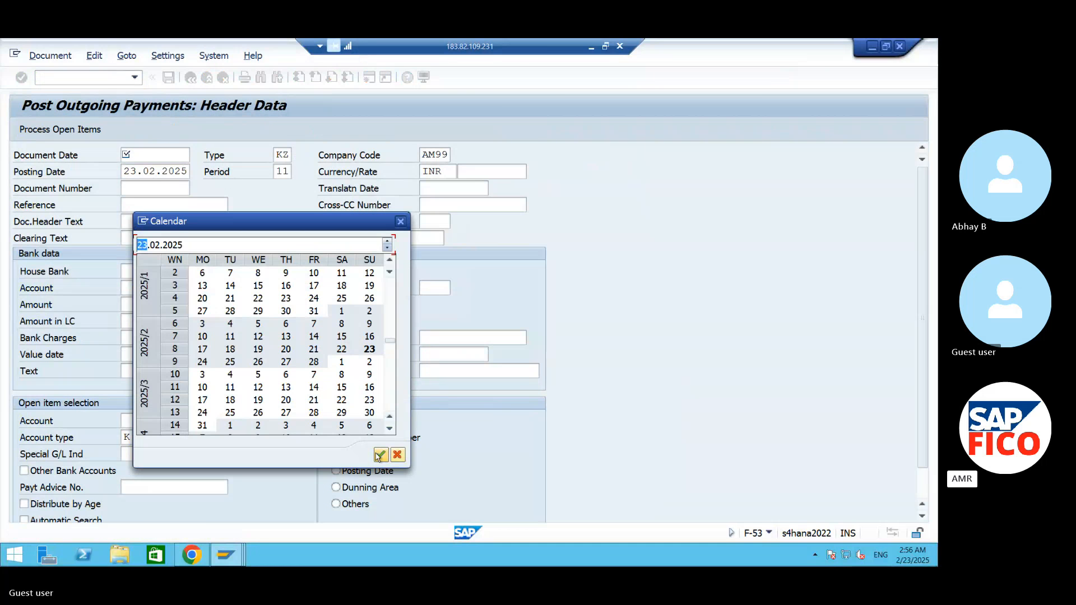
click(380, 455)
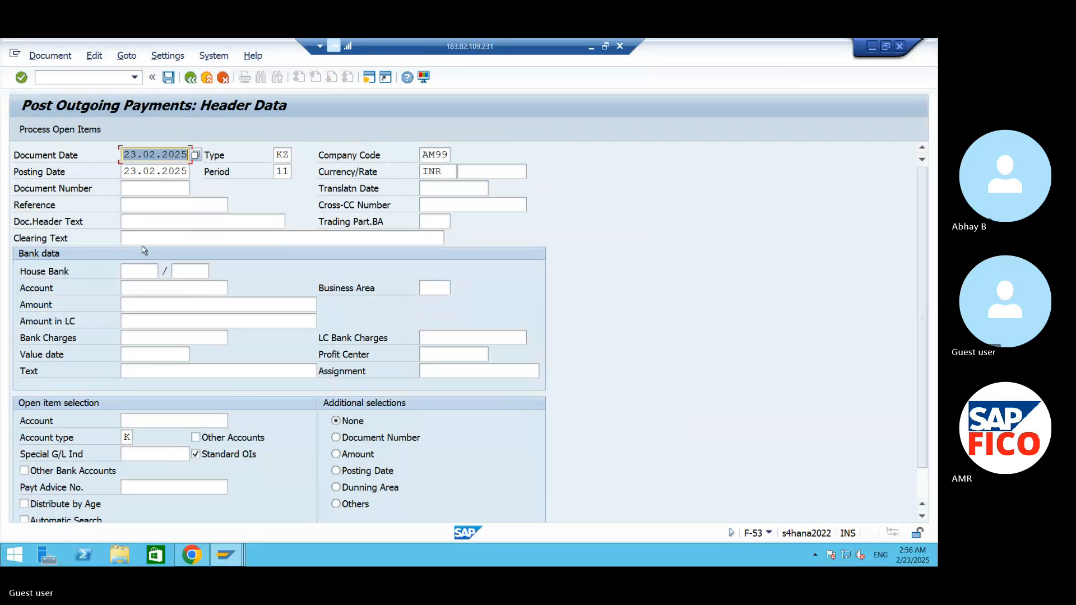
- Look up the general ledger accounts, assign OUT GOING PAY A/C 220031 as the bank account, and enter 50000 as the payment amount
click(198, 291)
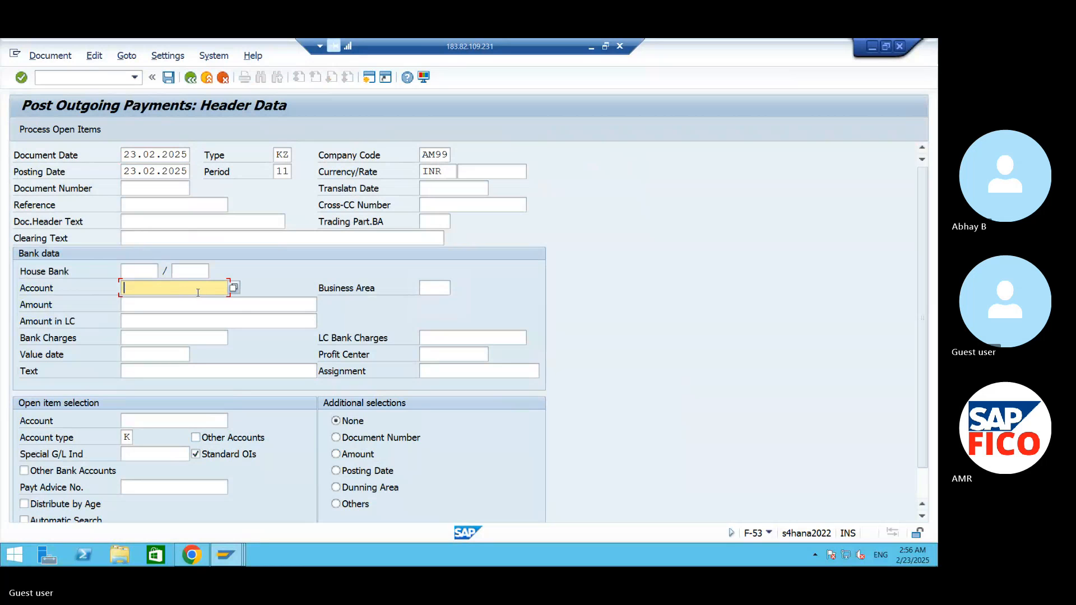
click(234, 288)
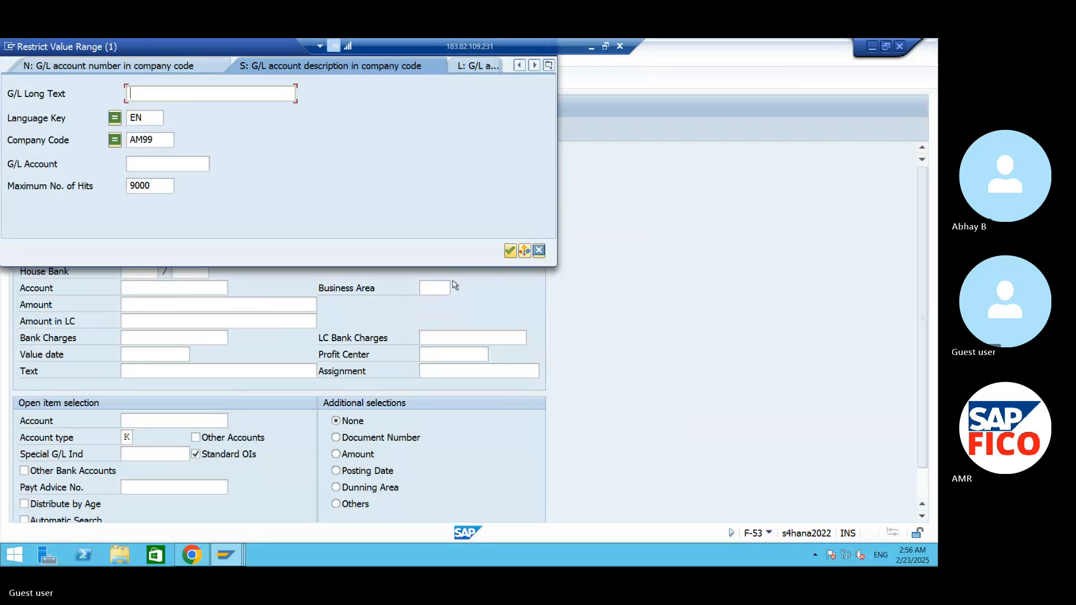
click(508, 250)
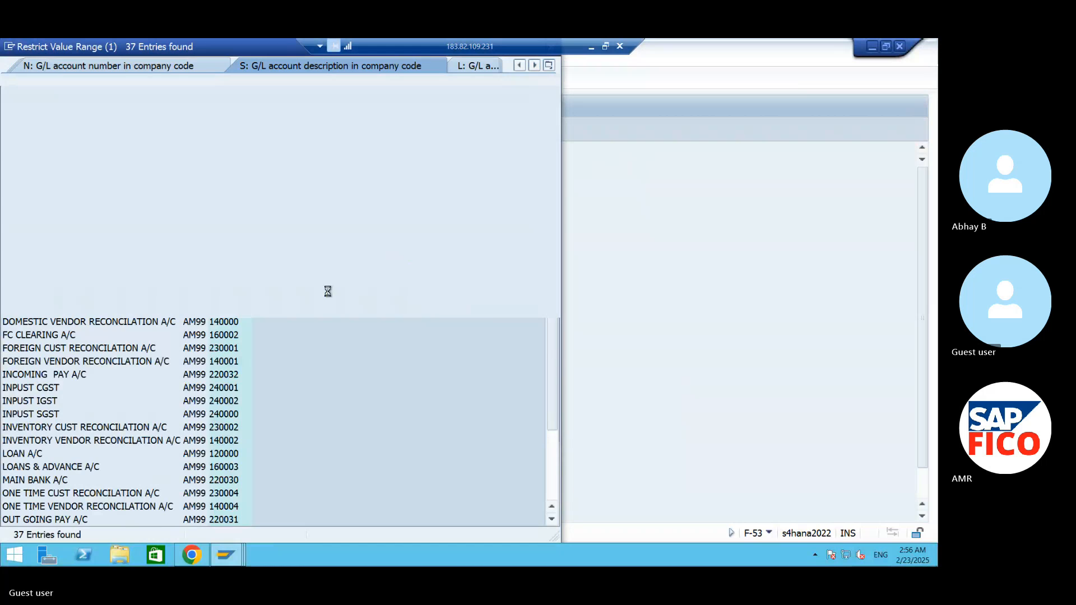
click(214, 521)
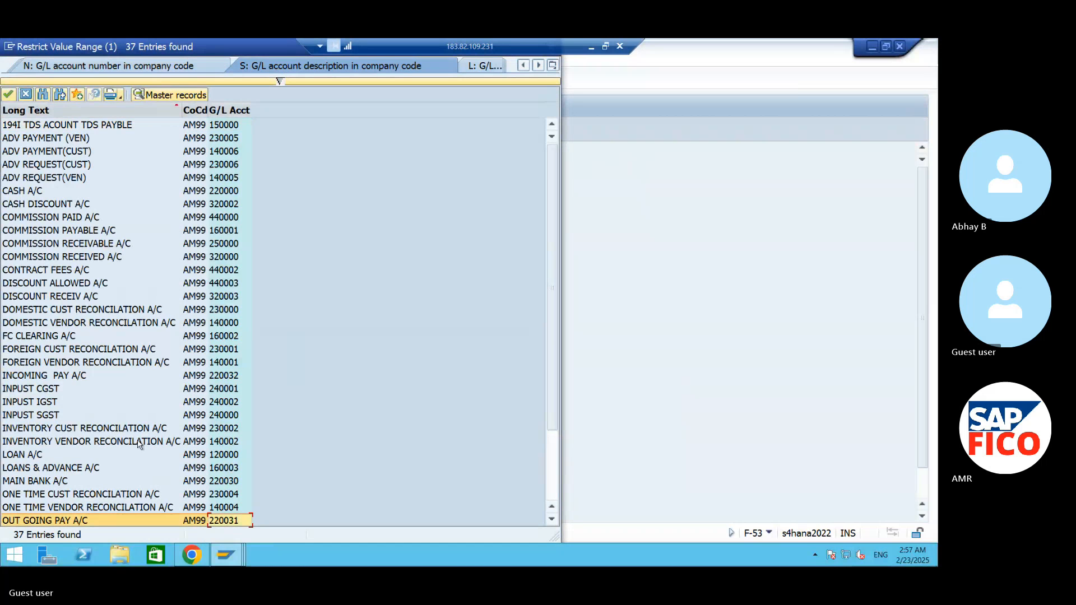
click(9, 96)
click(161, 305)
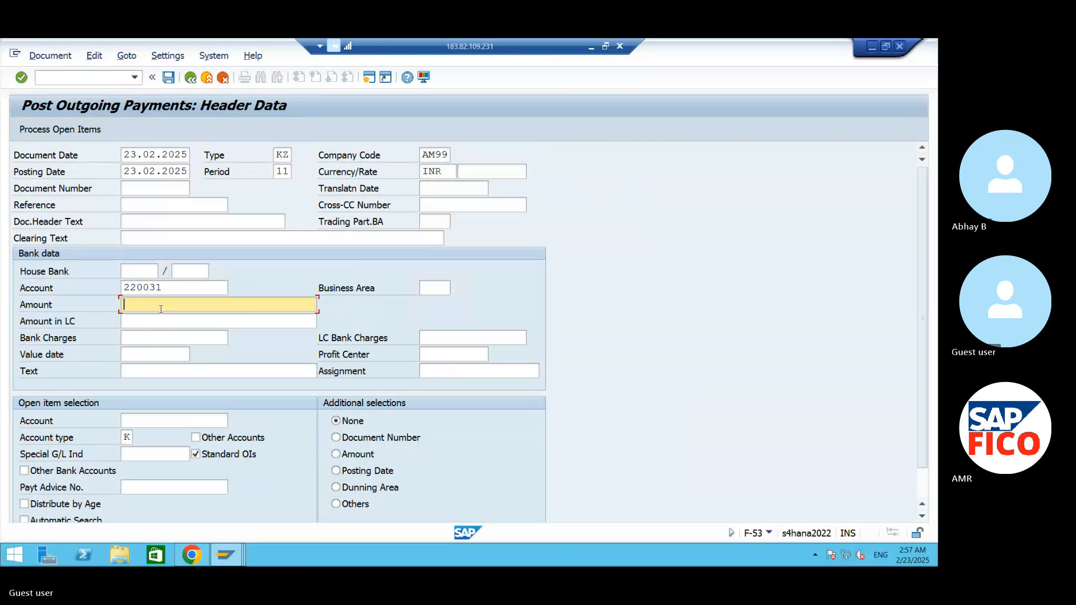
text(50000)
- Search the suppliers of company code AM99 and choose RAMDEV ENTERPRISES as the open item account
click(213, 420)
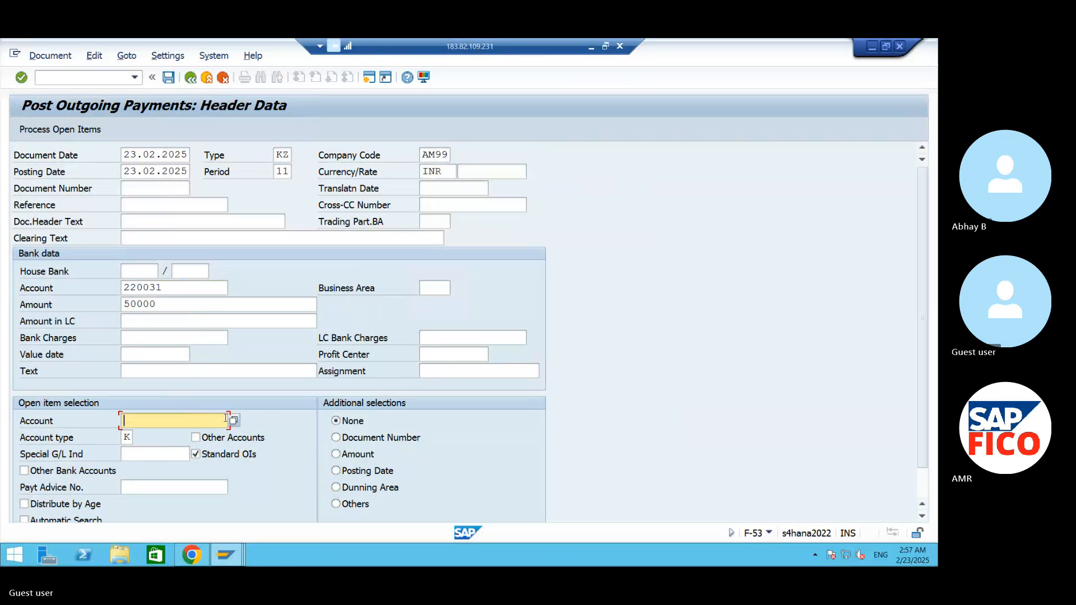
click(234, 420)
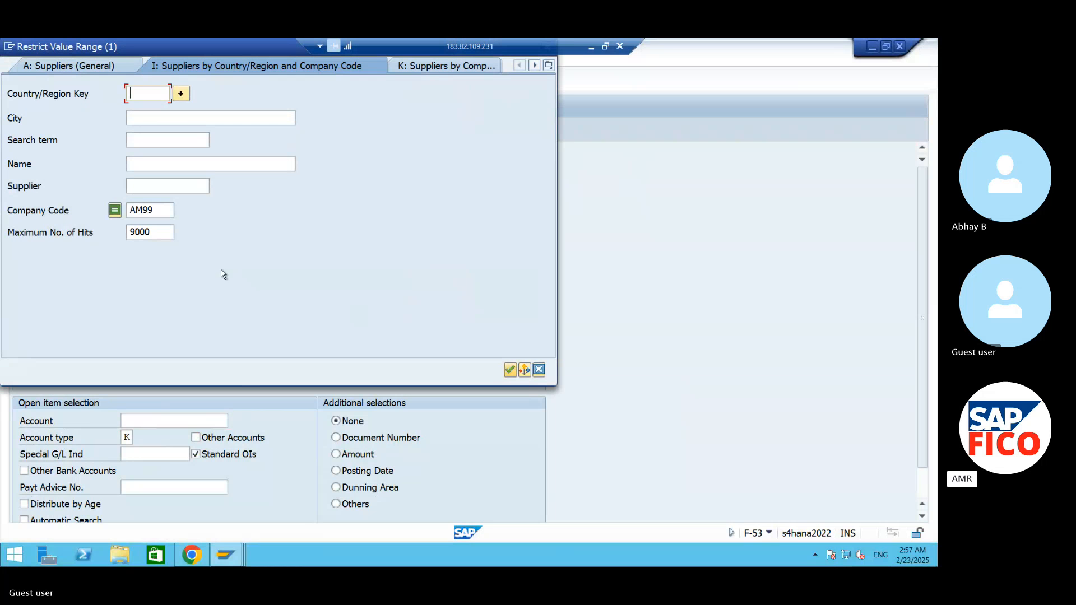
click(510, 369)
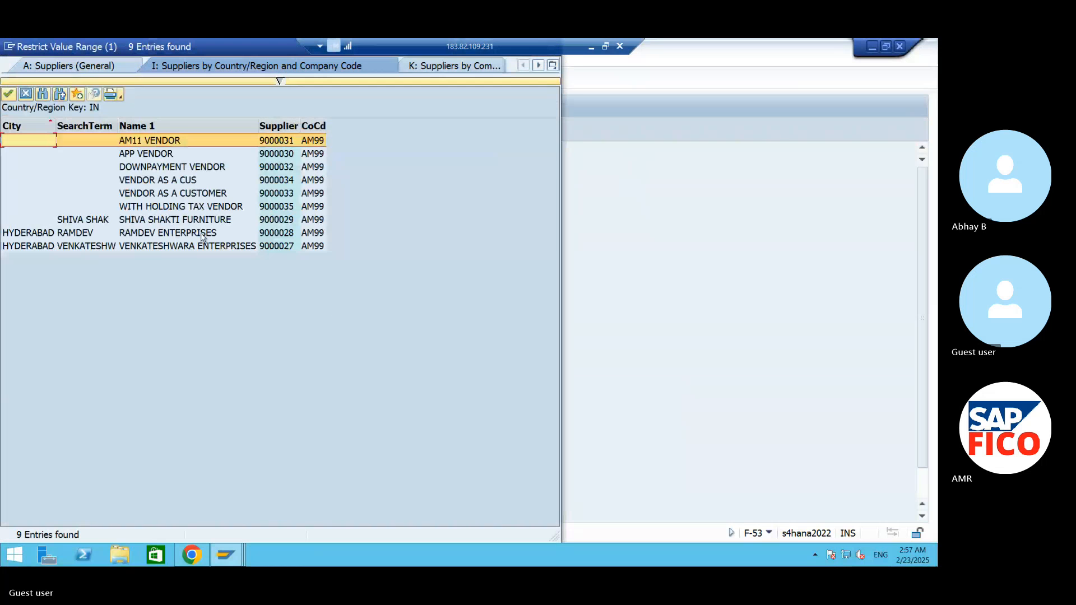
click(203, 236)
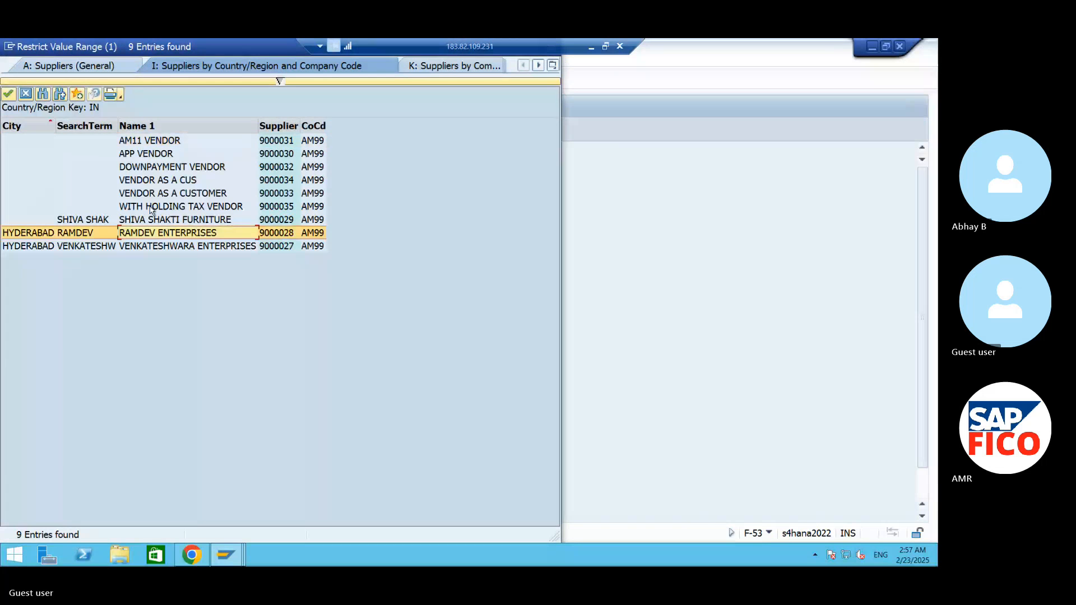
click(9, 94)
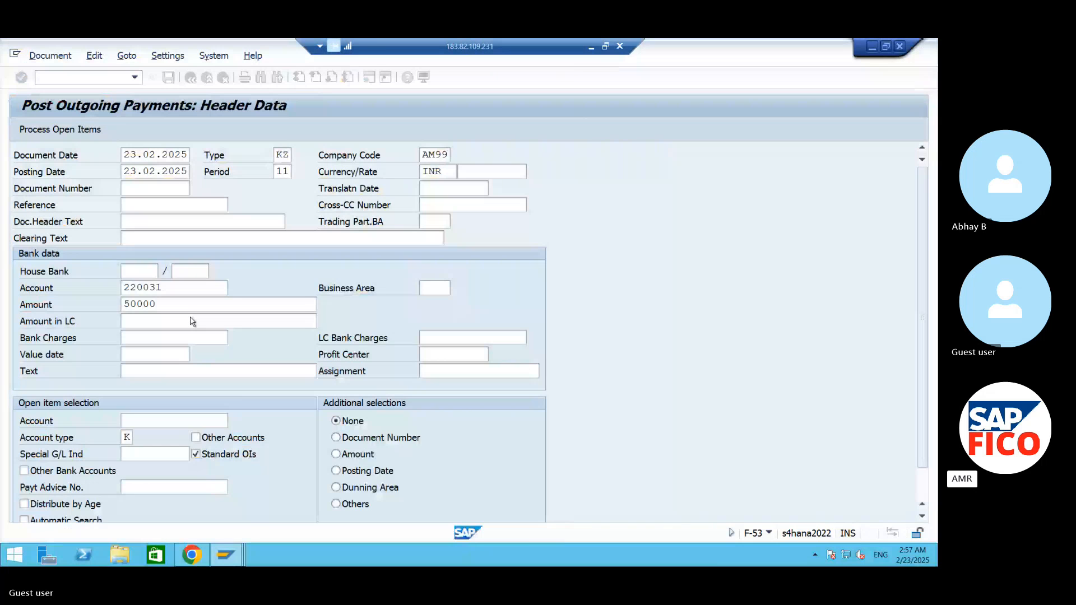
- Set the payment amount to 100000, process the open items and assign the payment to the vendor's open invoice
drag(189, 306, 57, 325)
text(10000)
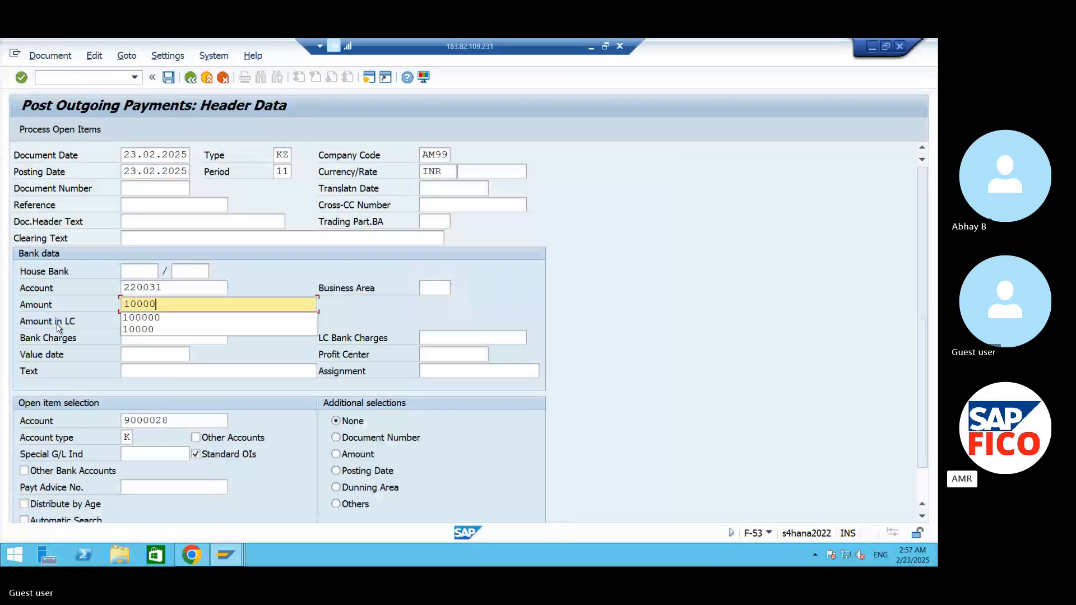
text(0)
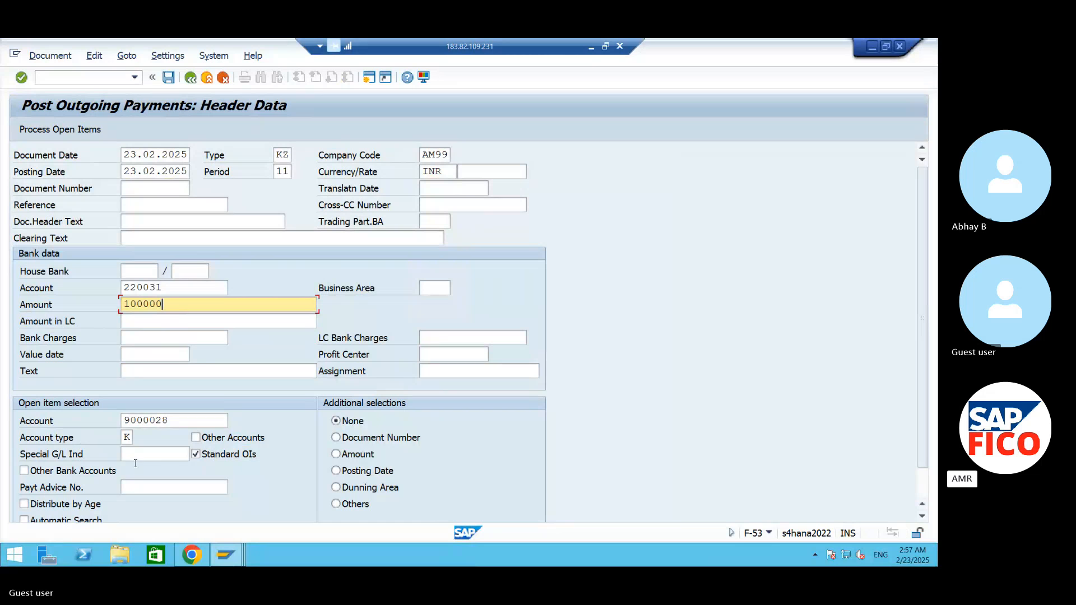
click(78, 134)
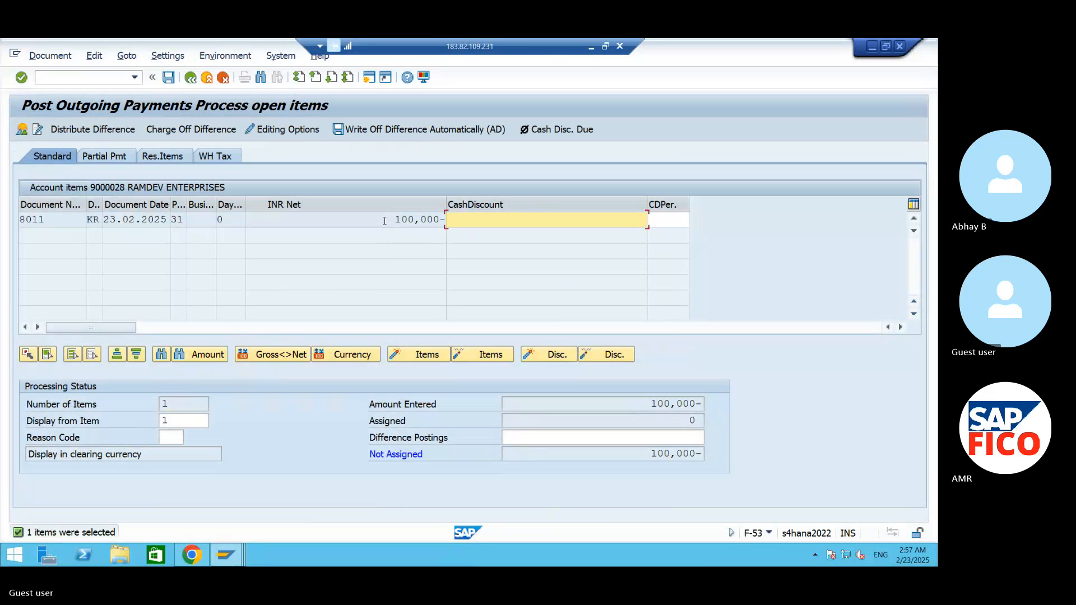
click(417, 222)
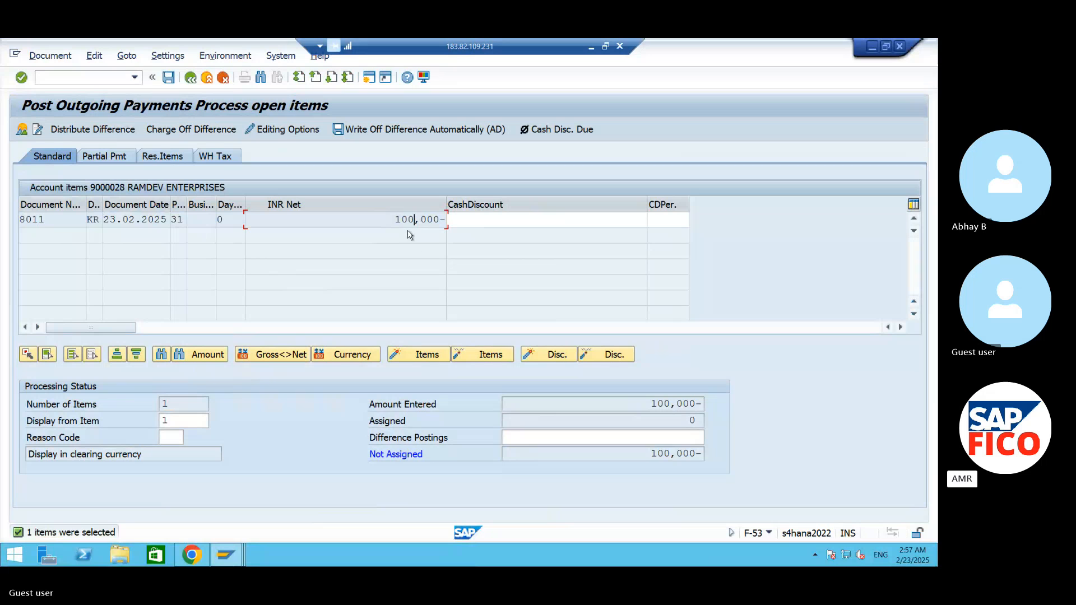
double_click(404, 219)
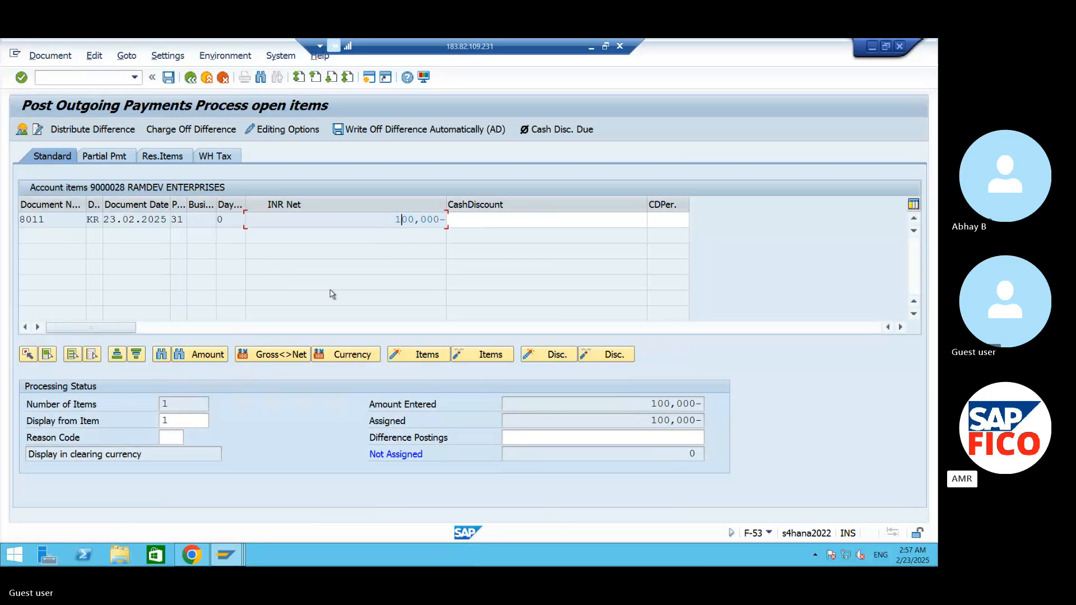
- Simulate the outgoing payment to RAMDEV ENTERPRISES and post it
click(49, 56)
click(62, 89)
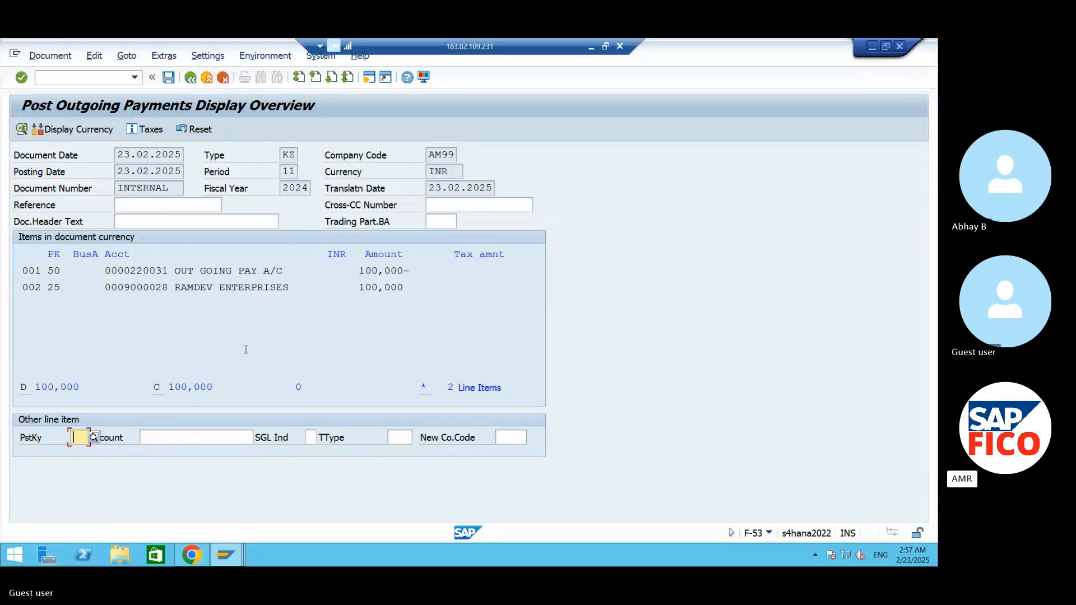
click(168, 77)
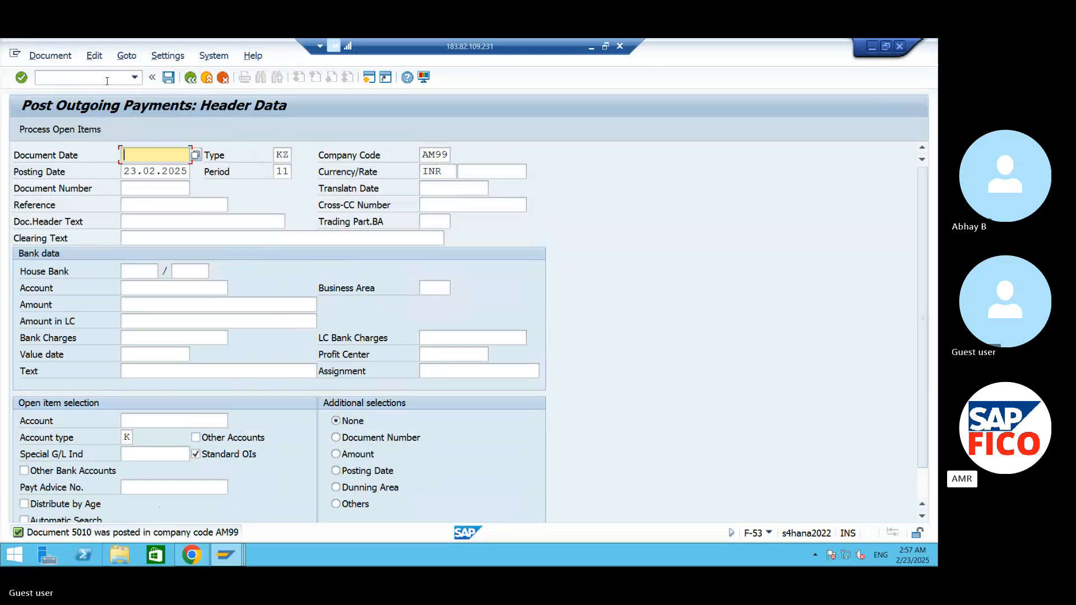
- Display the posted payment document and mark its document number for reference
click(50, 60)
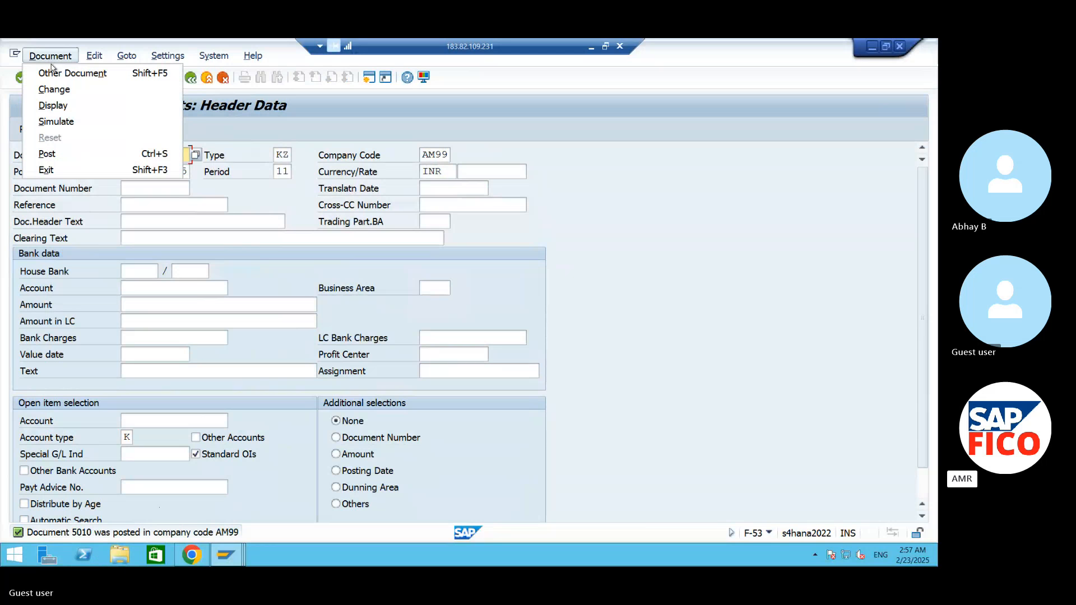
click(69, 109)
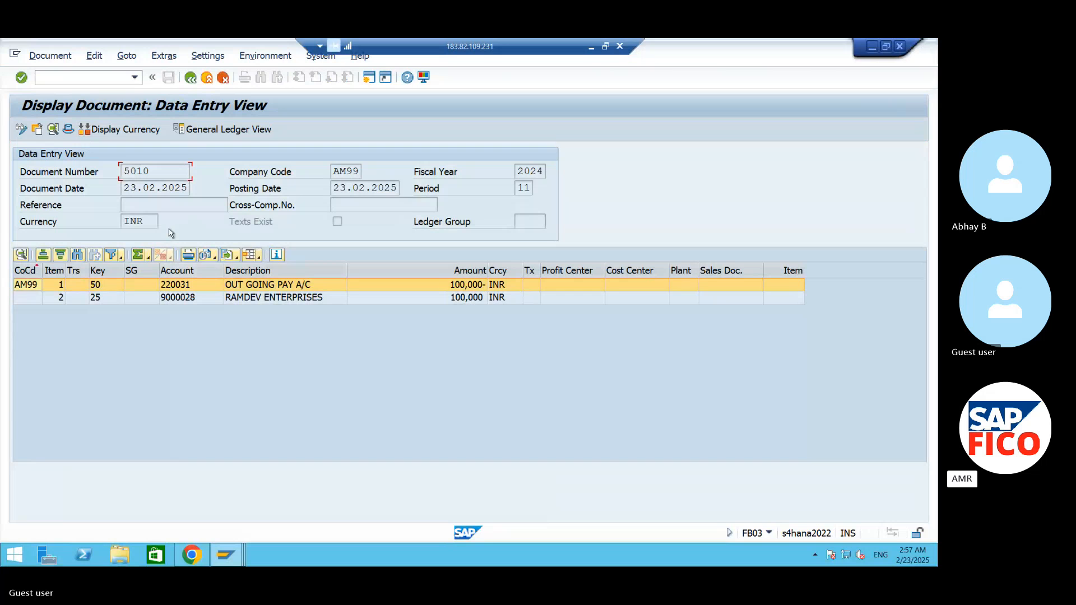
double_click(151, 178)
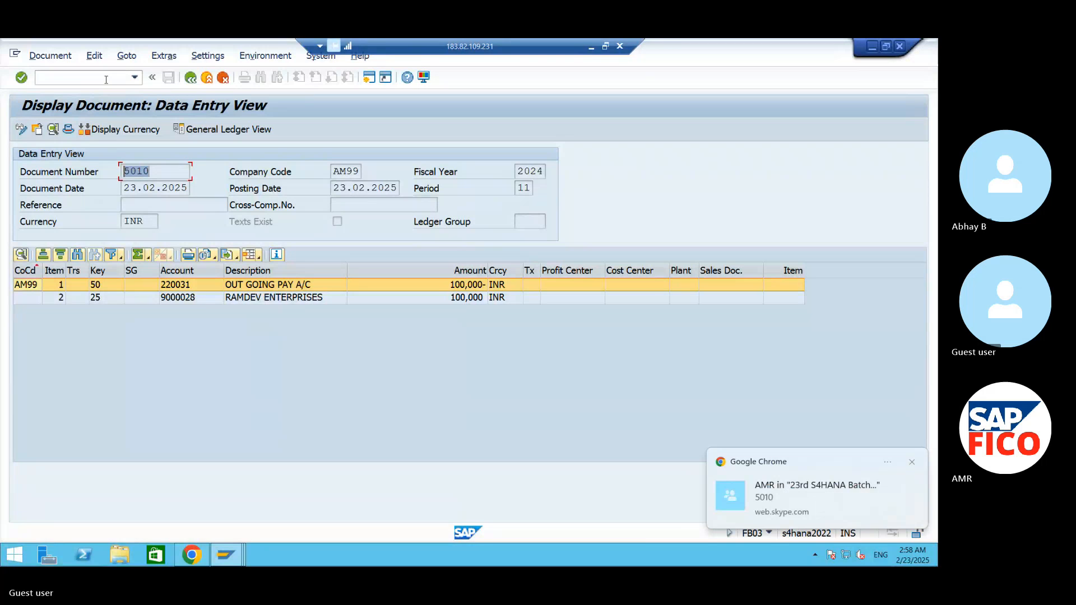
click(106, 80)
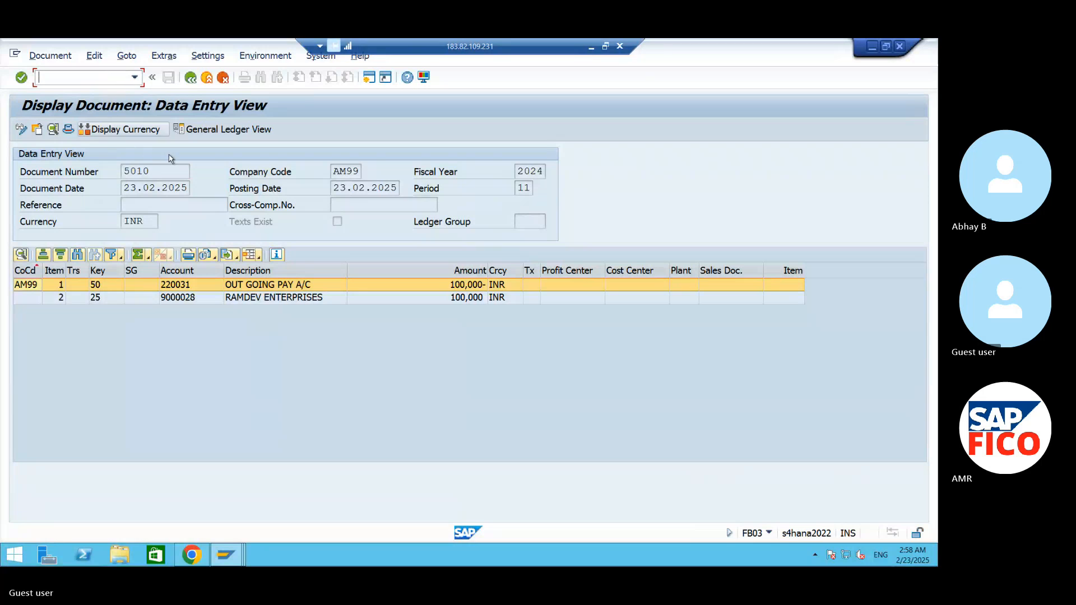
drag(158, 173, 64, 179)
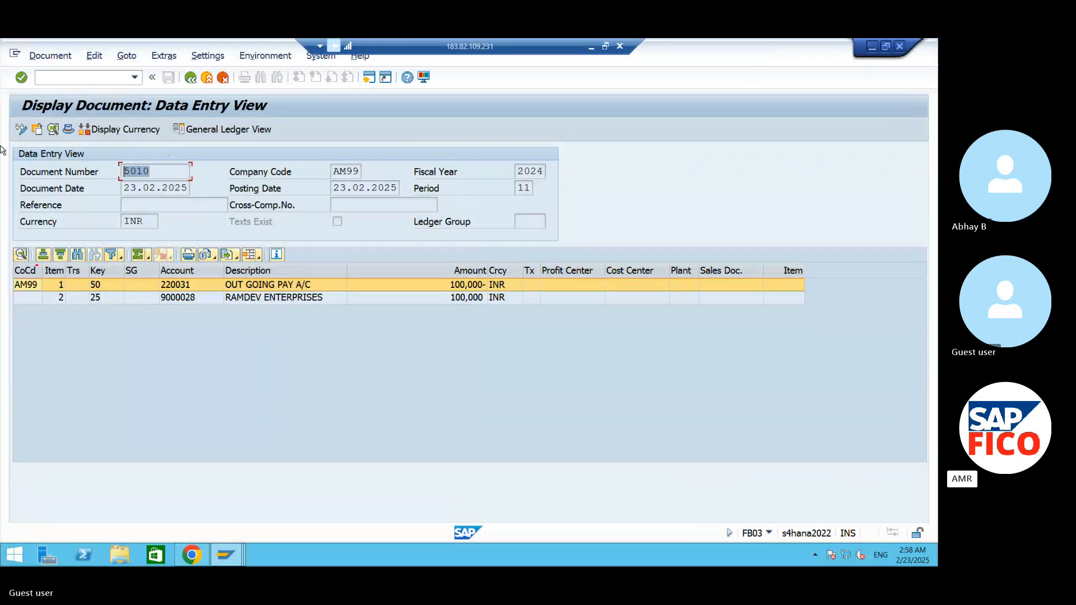
click(112, 73)
text(100000)
key(BackSpace)
key(BackSpace)
key(BackSpace)
key(BackSpace)
key(BackSpace)
key(BackSpace)
- Switch to the Word notes and select the MANUAL CHEQUE UPDATE FCH5 line to check the next transaction
click(872, 46)
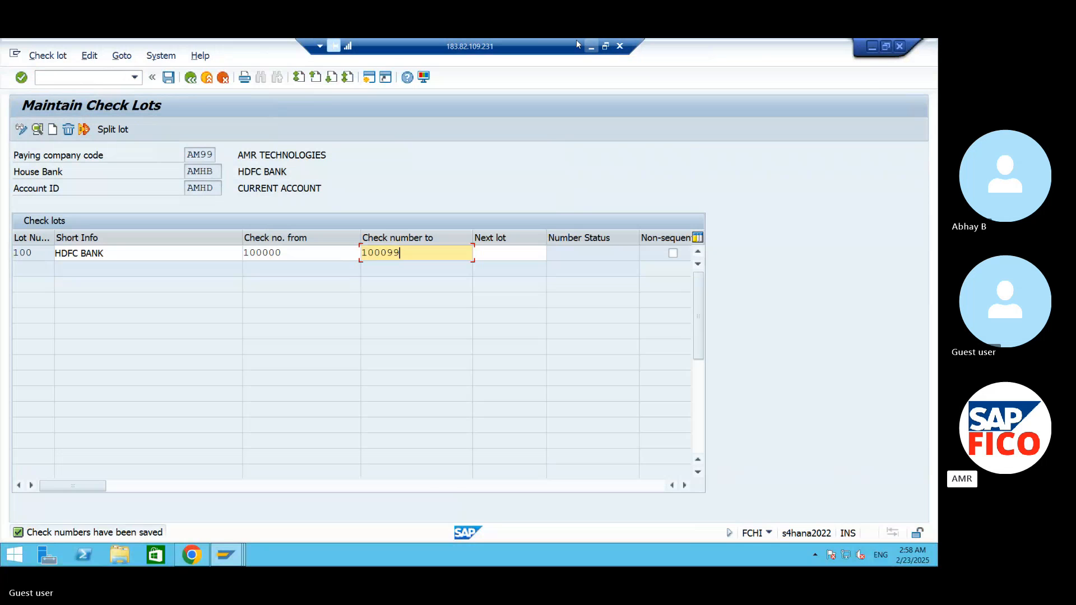
click(591, 47)
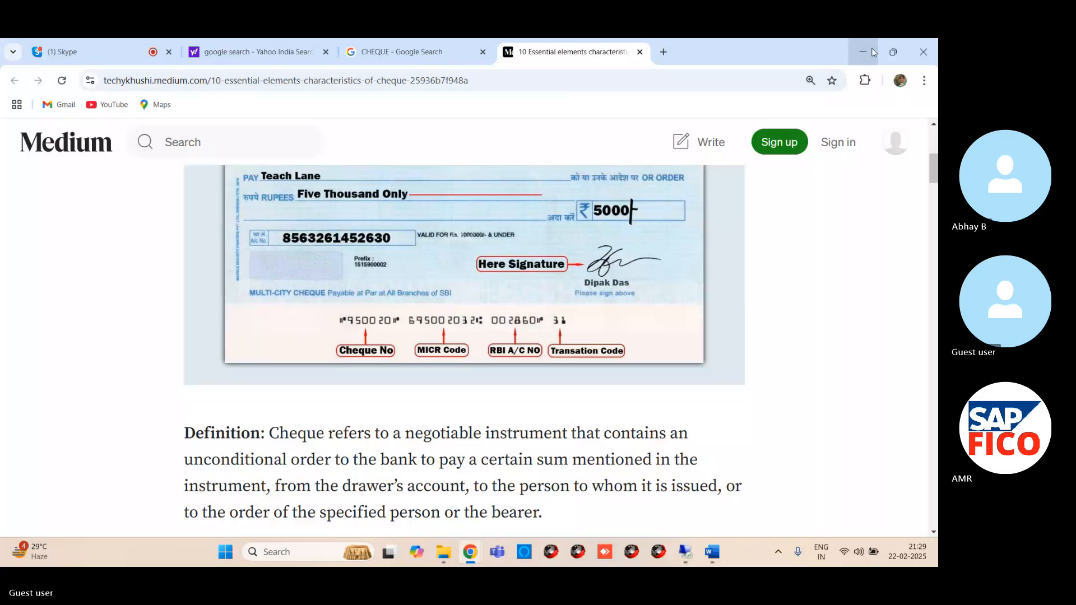
click(872, 48)
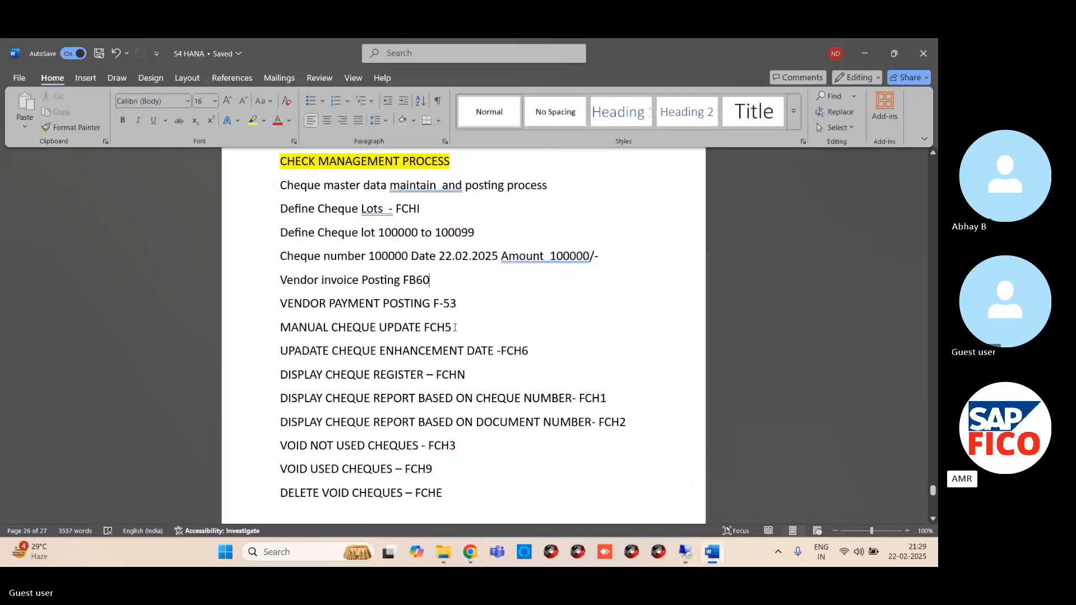
drag(455, 328, 219, 331)
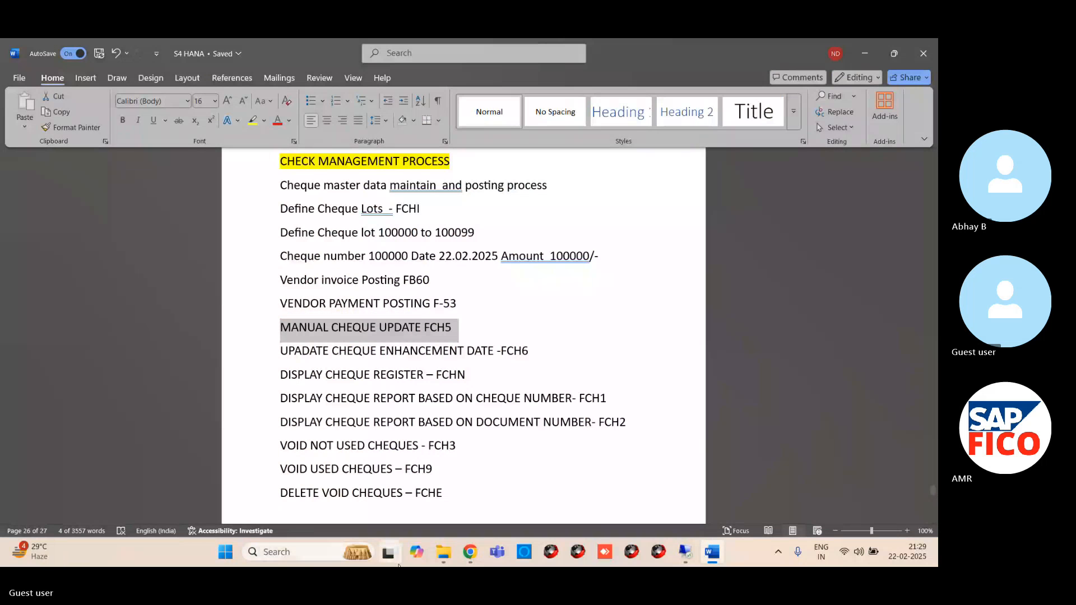
- Return to the remote SAP session and start transaction FCH5 from the check lot maintenance window
mouse_move(685, 552)
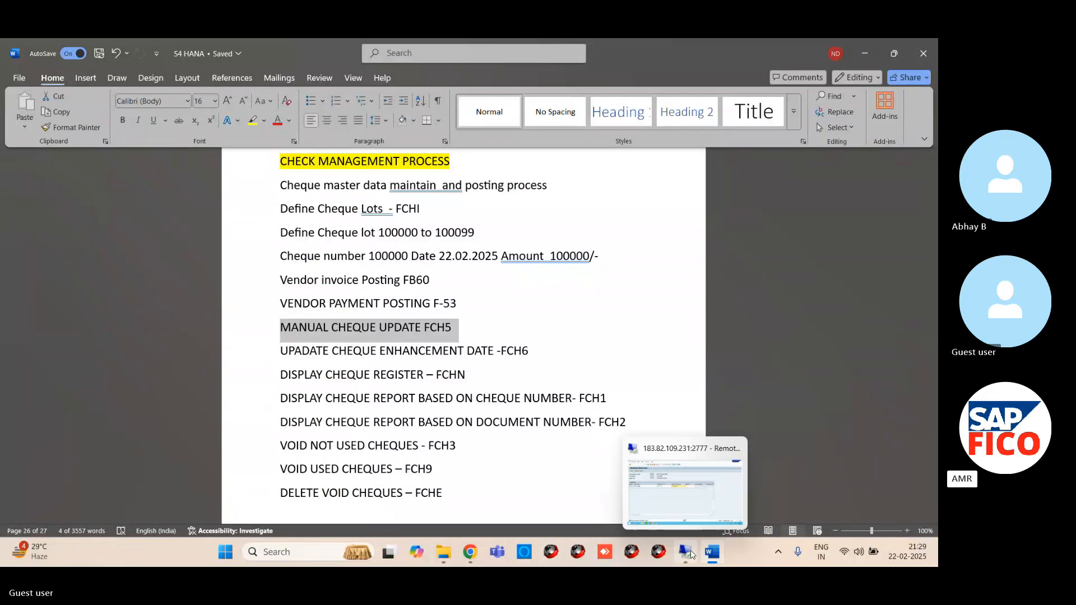
click(684, 501)
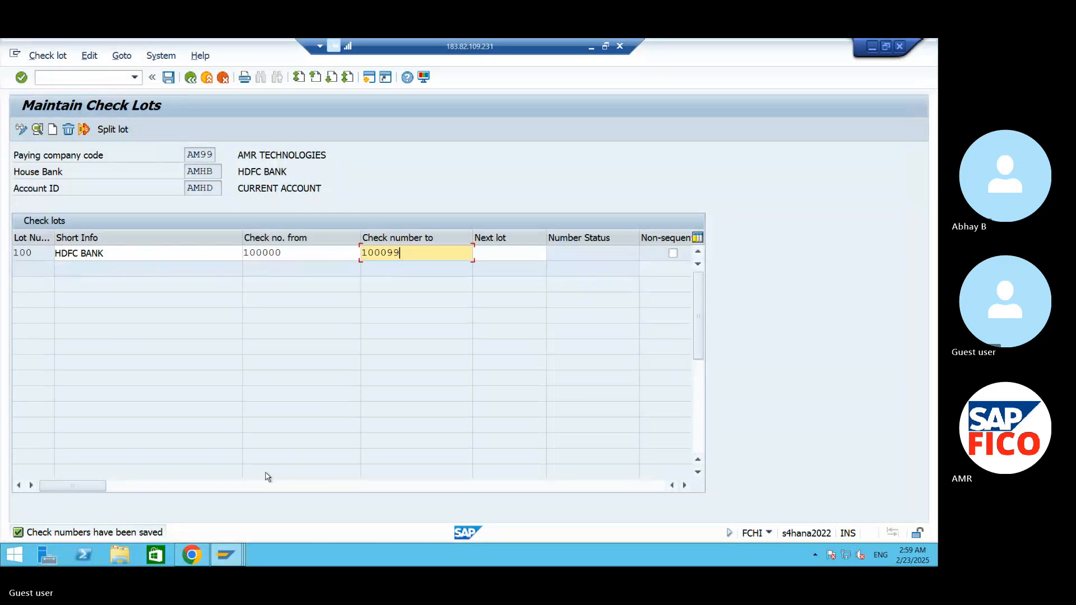
mouse_move(227, 562)
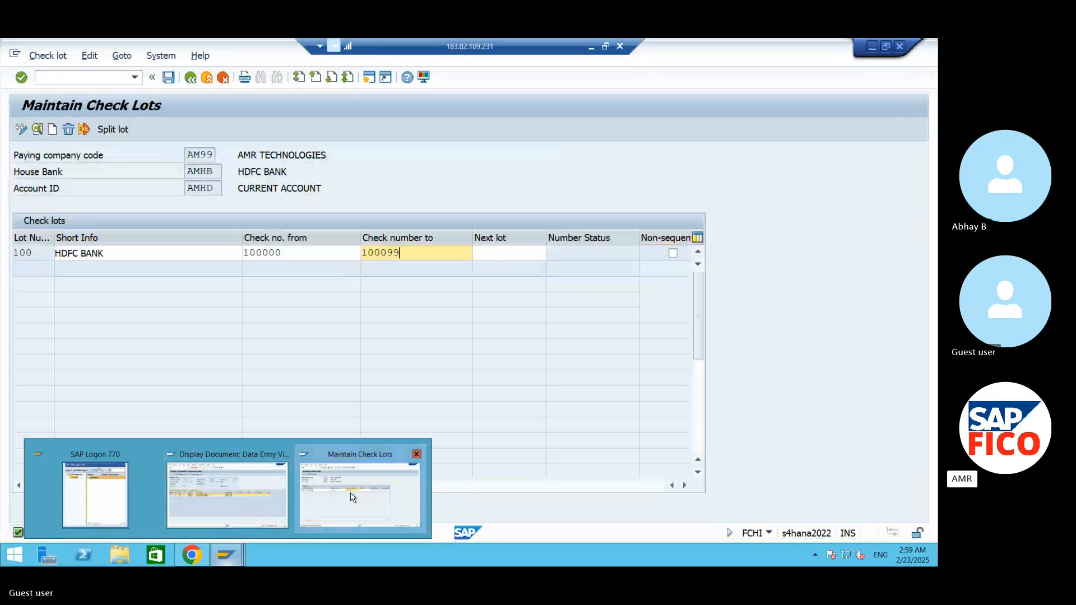
click(97, 76)
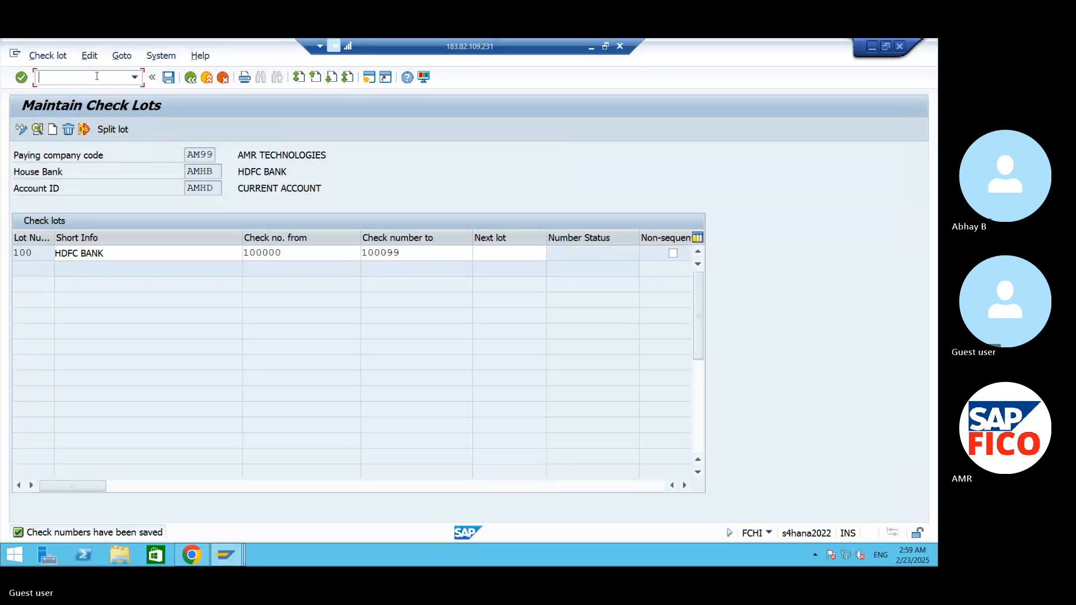
text(/NFCH5)
key(Return)
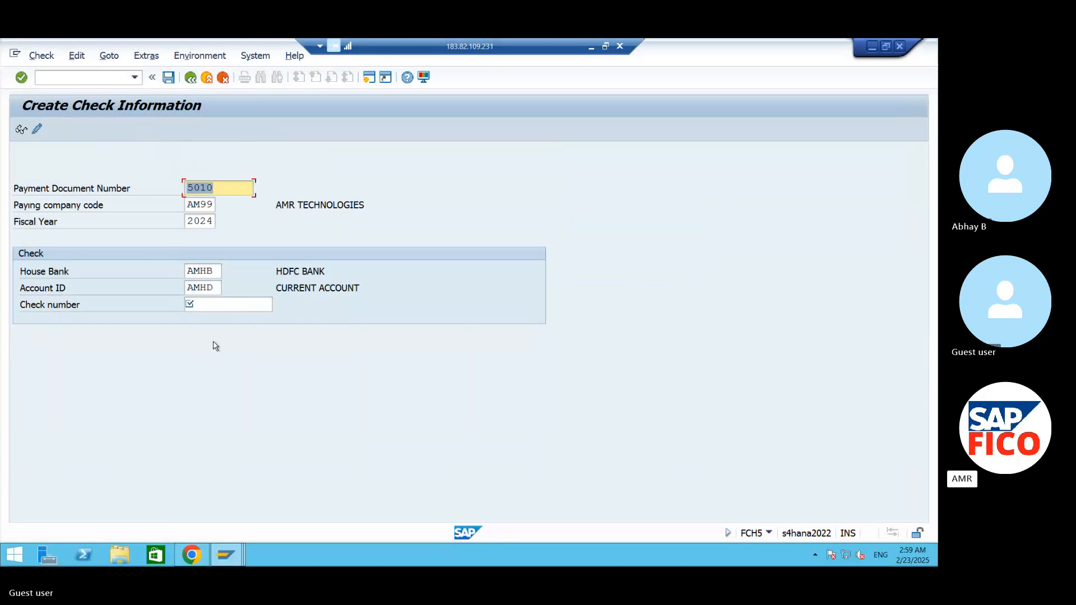
- Enter check number 100000 for the payment document and save the check information
click(223, 307)
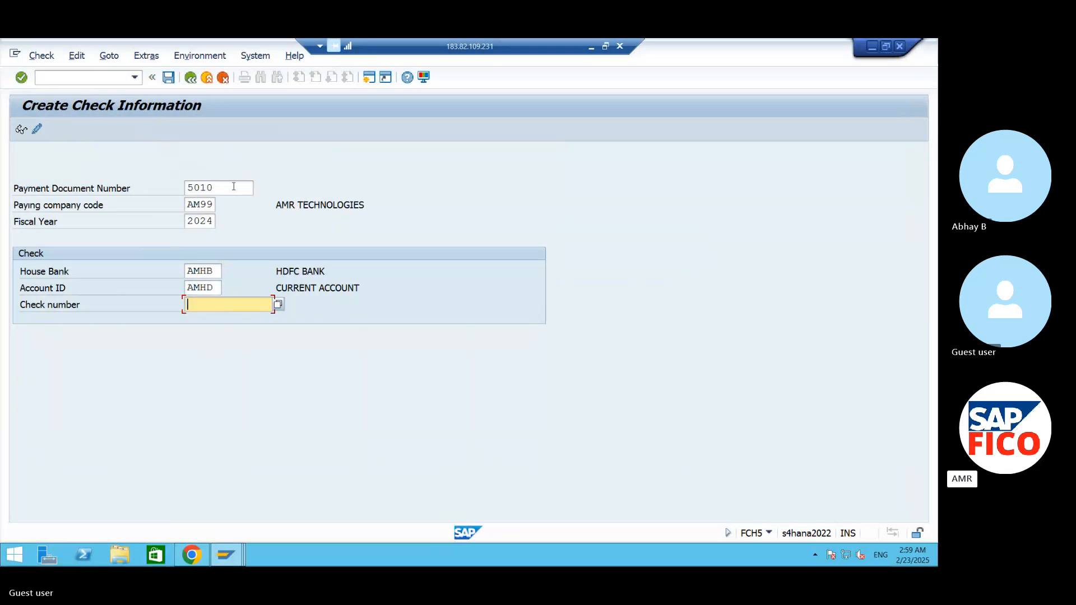
text(100000)
click(167, 79)
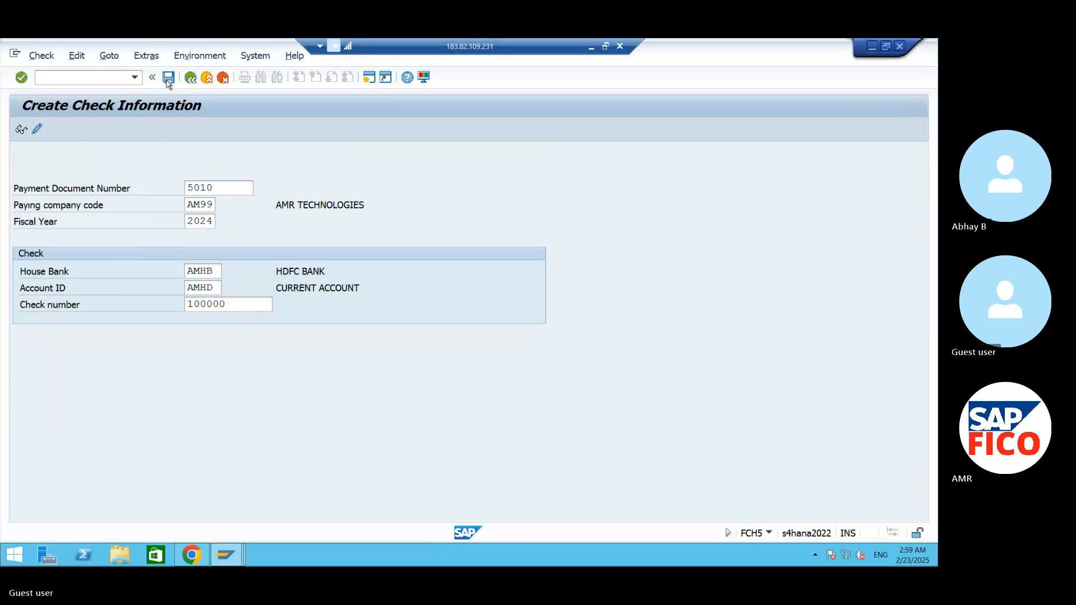
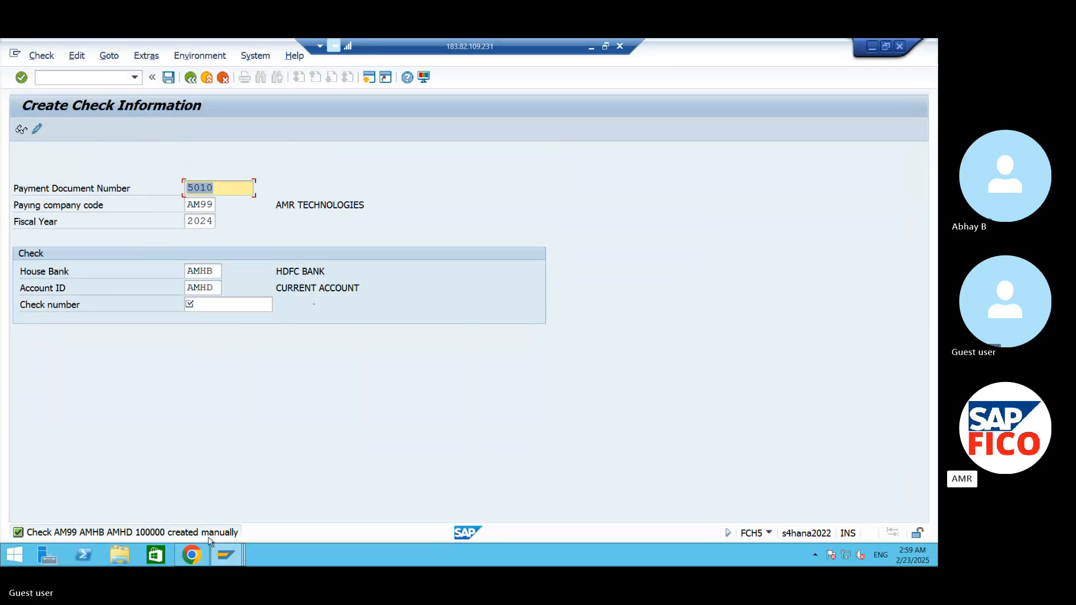
- Switch to the Word notes and mark the FCH6 cheque date update line to check the next transaction
click(872, 48)
click(591, 47)
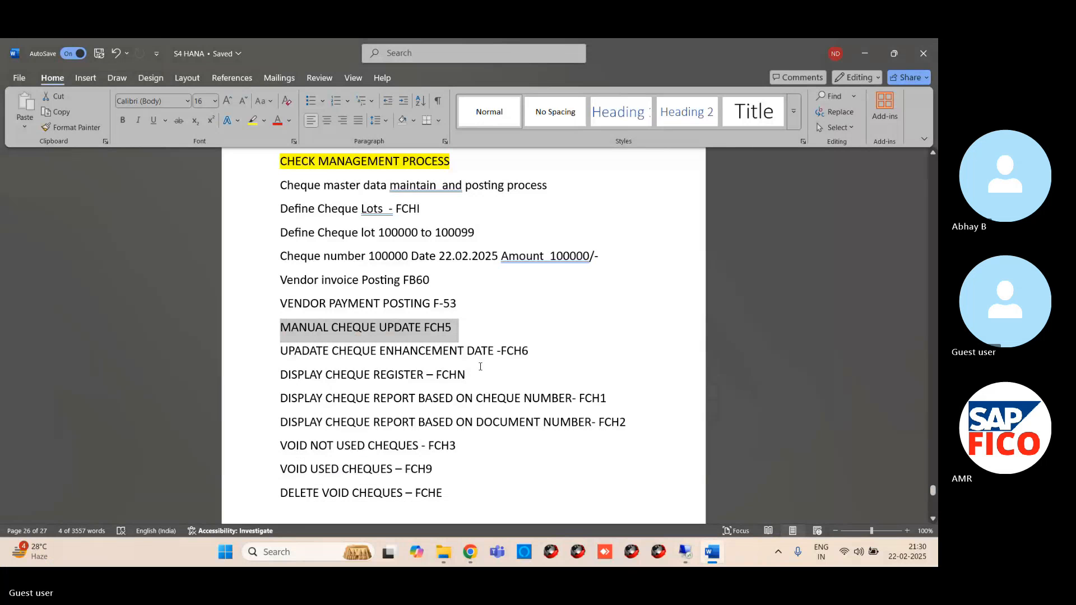
drag(536, 352, 303, 351)
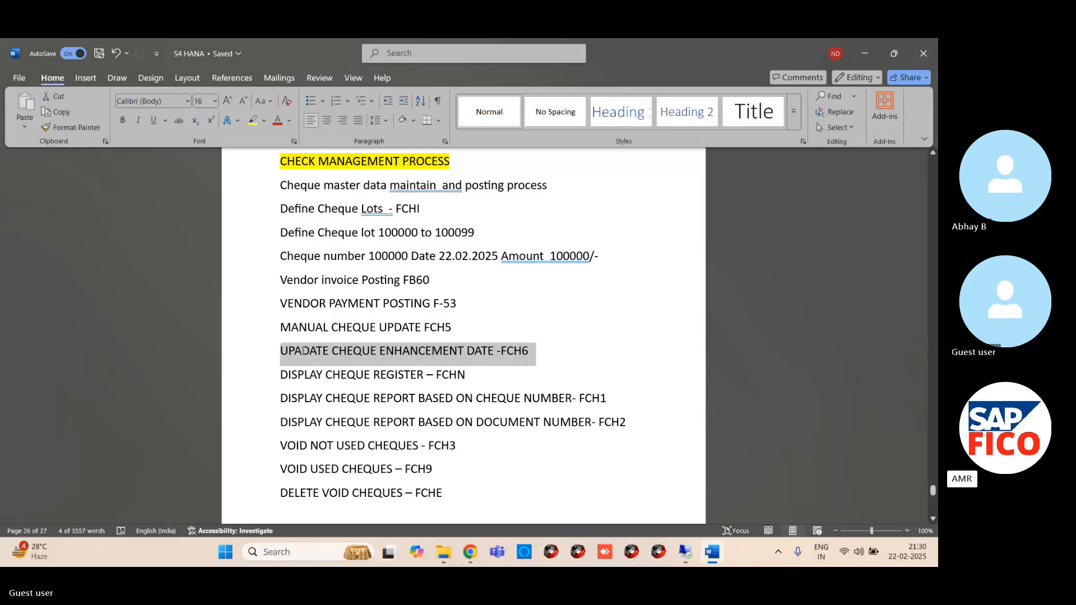
click(545, 356)
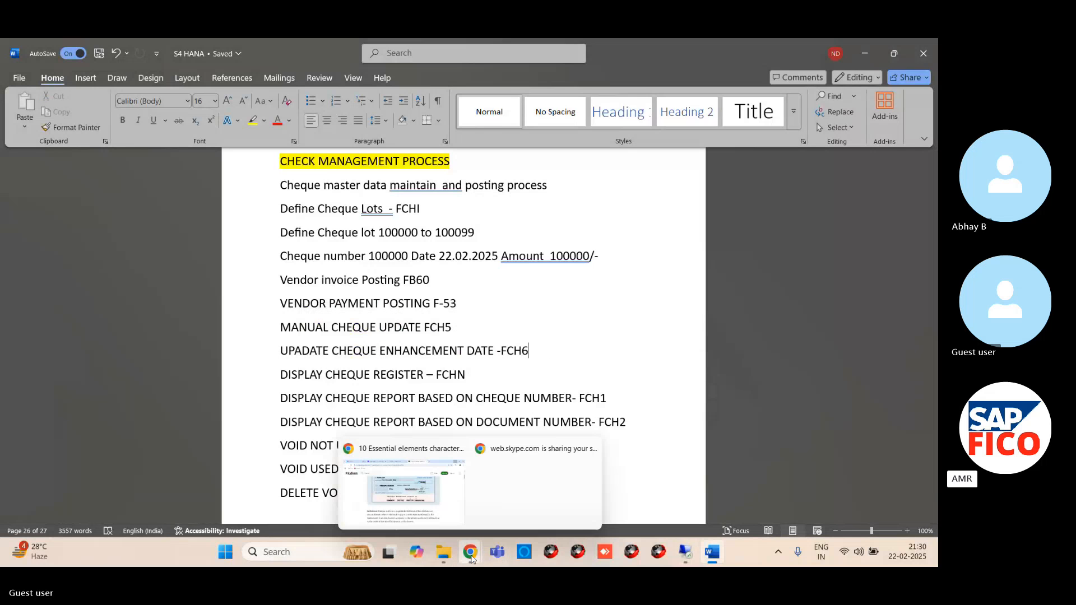
- Return to the Create Check Information window in the remote SAP session, start transaction FCH6 and open check 100000 for account AMHD
click(685, 552)
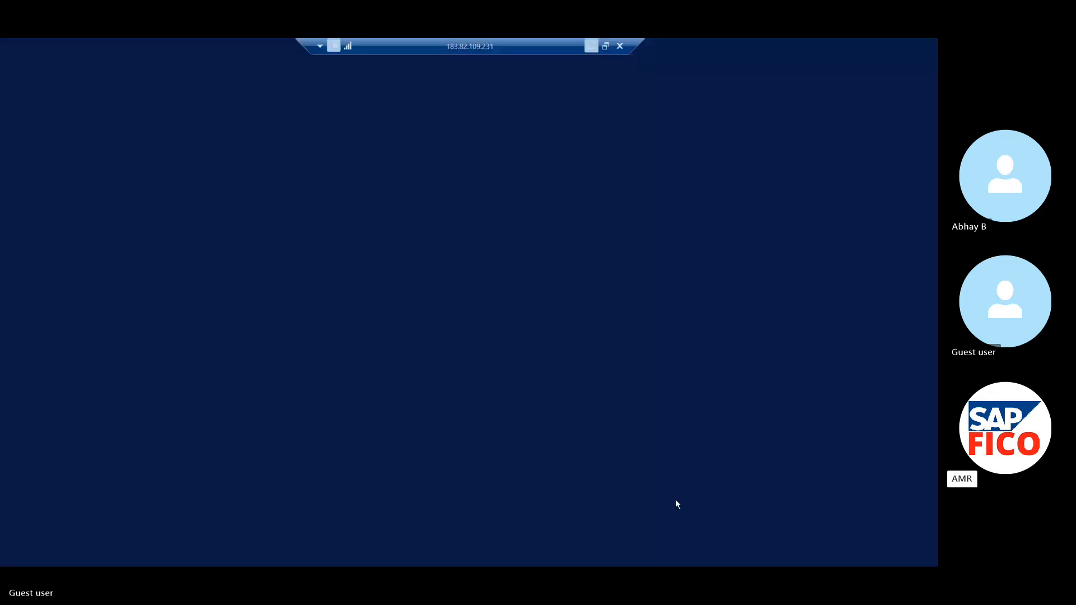
mouse_move(225, 555)
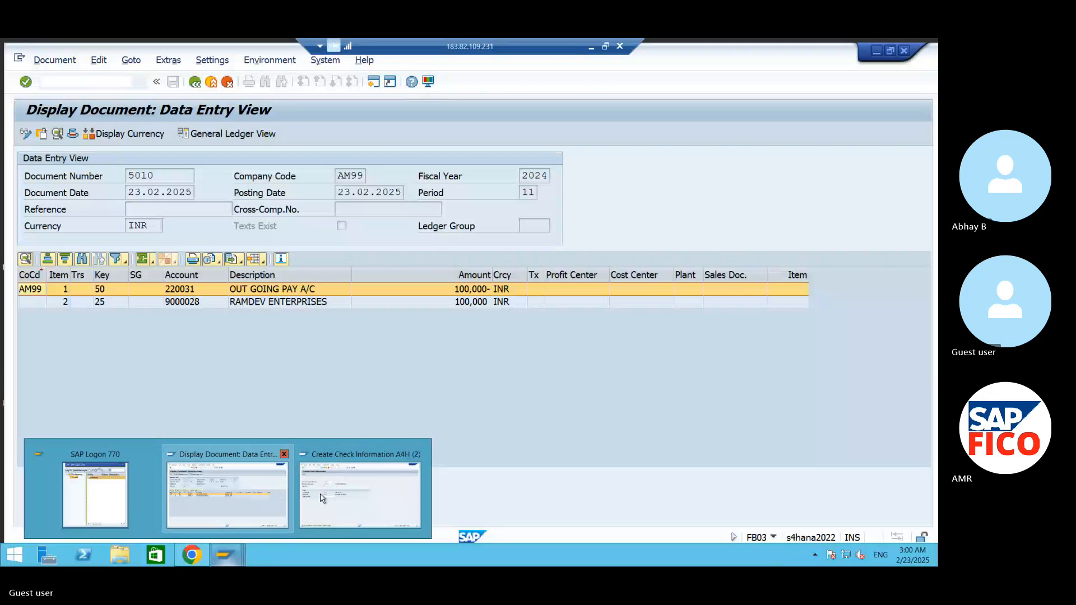
click(322, 499)
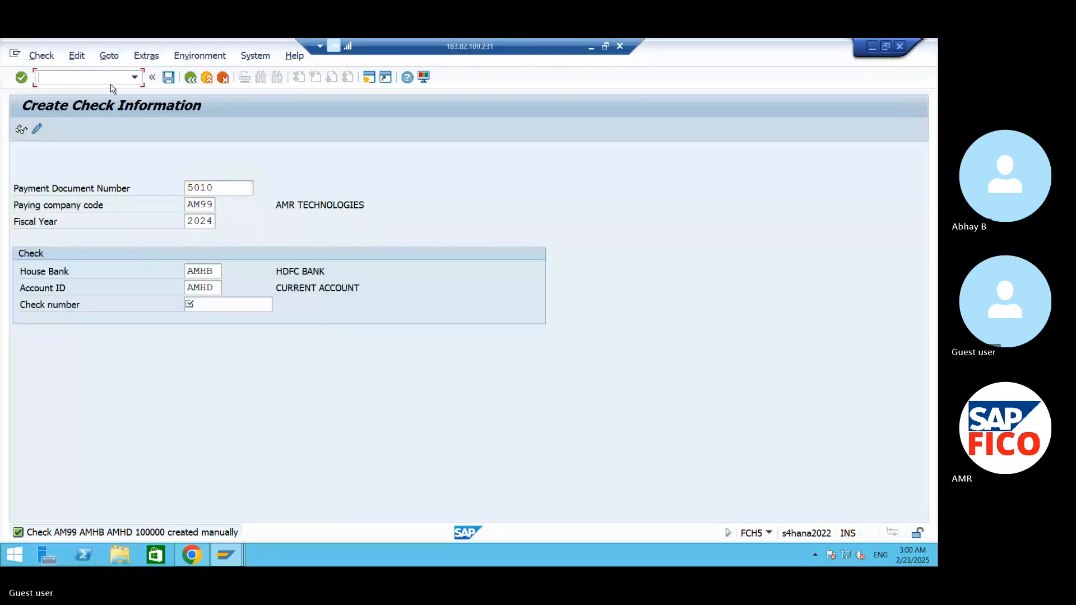
text(/NFCH6)
key(Return)
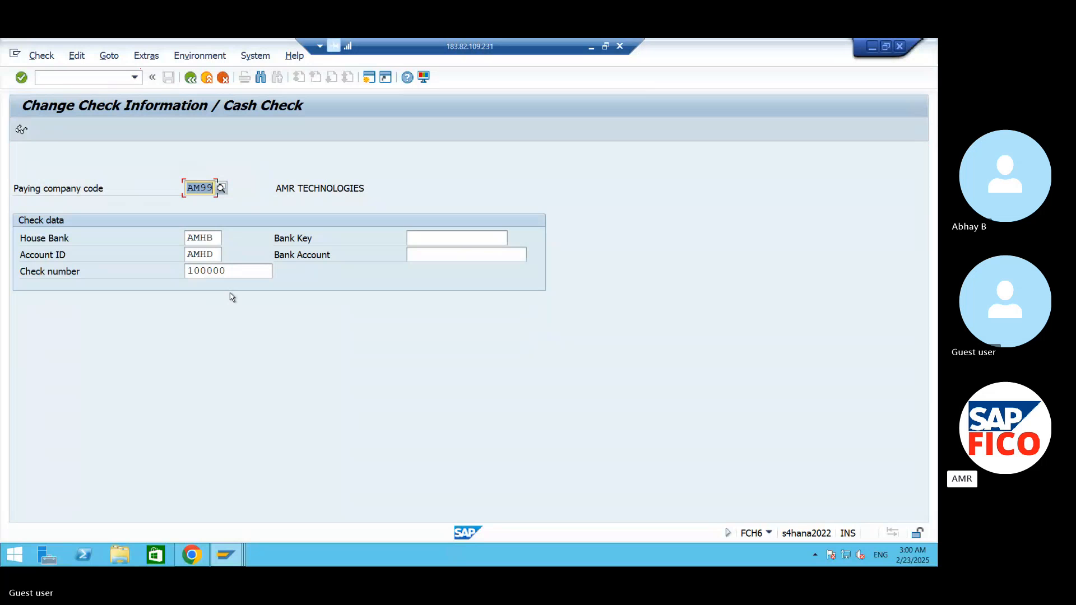
key(Return)
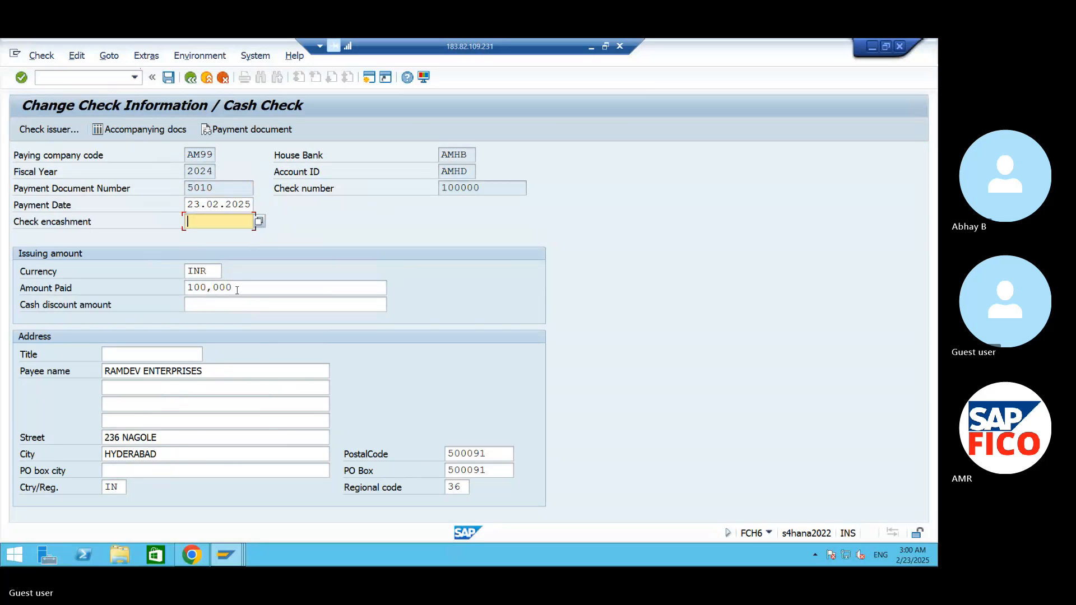
- Display the payment document linked to the check, return to the check information, and mark the payment document and check numbers for reference
key(Tab)
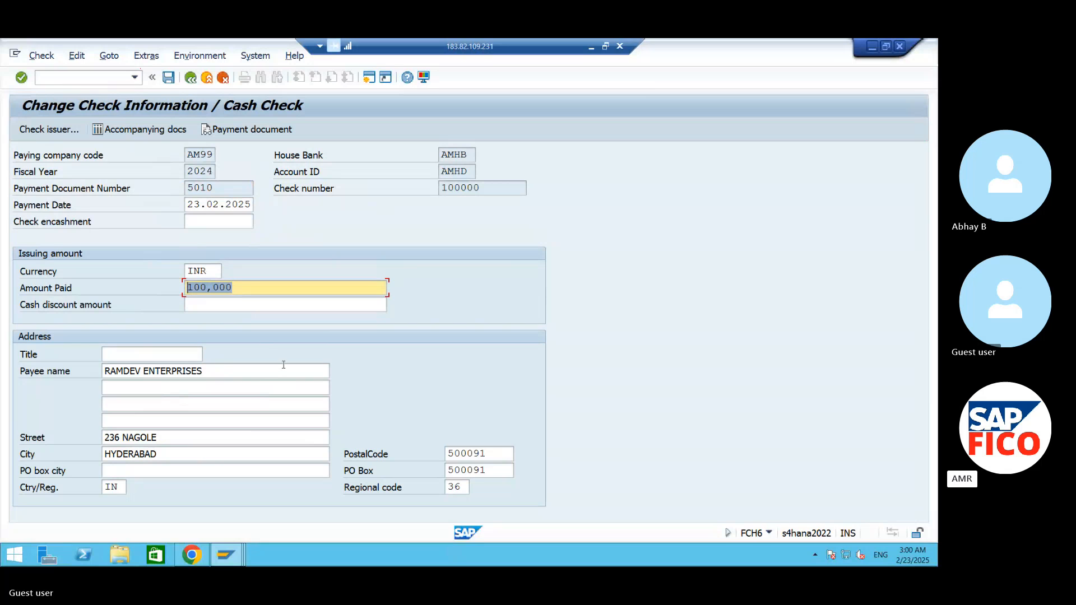
click(270, 132)
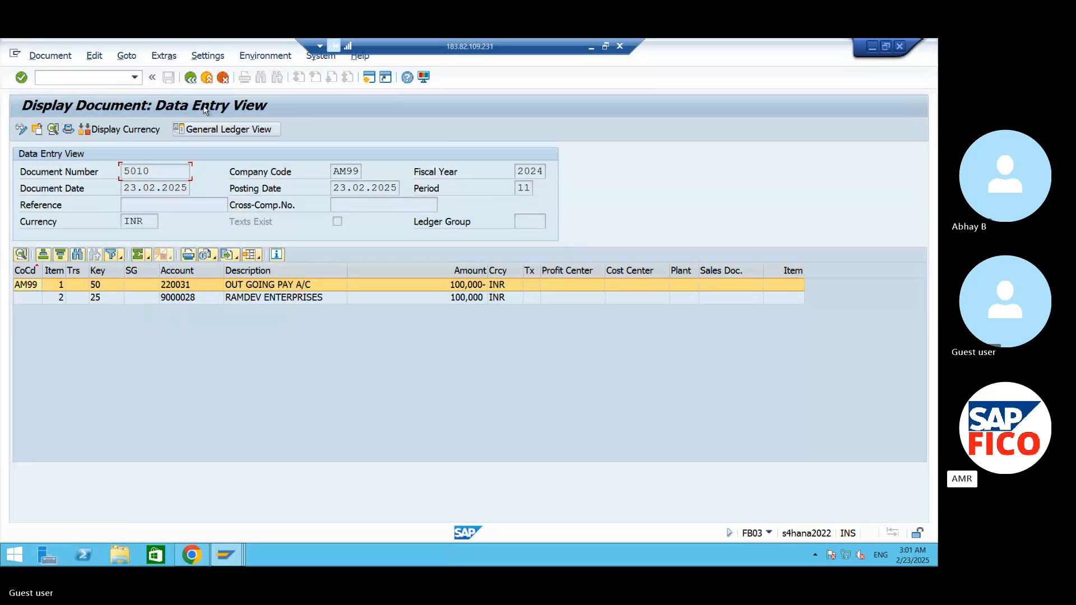
click(191, 76)
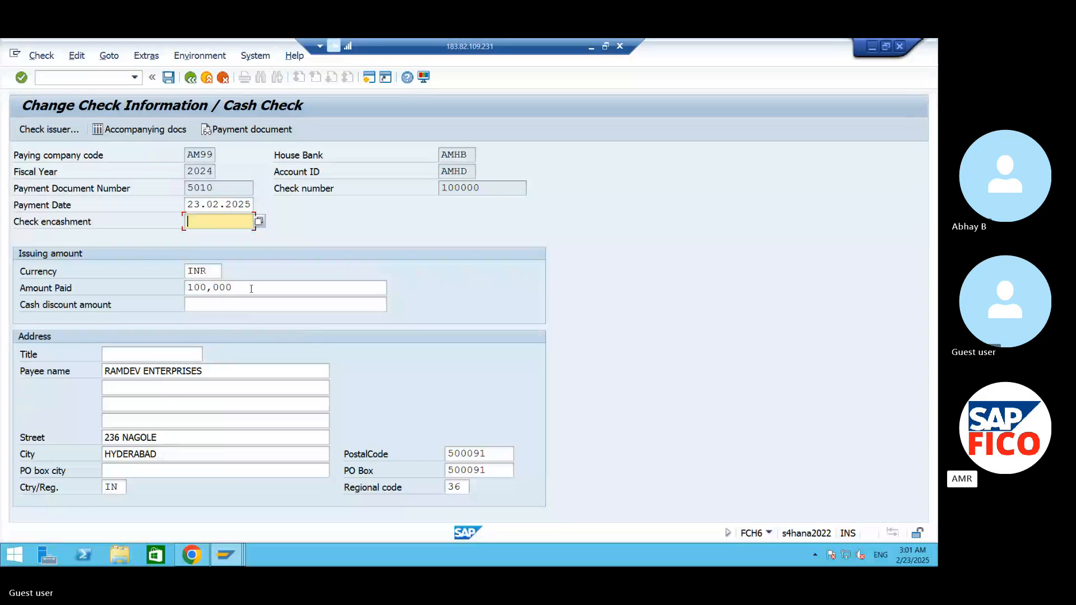
double_click(218, 189)
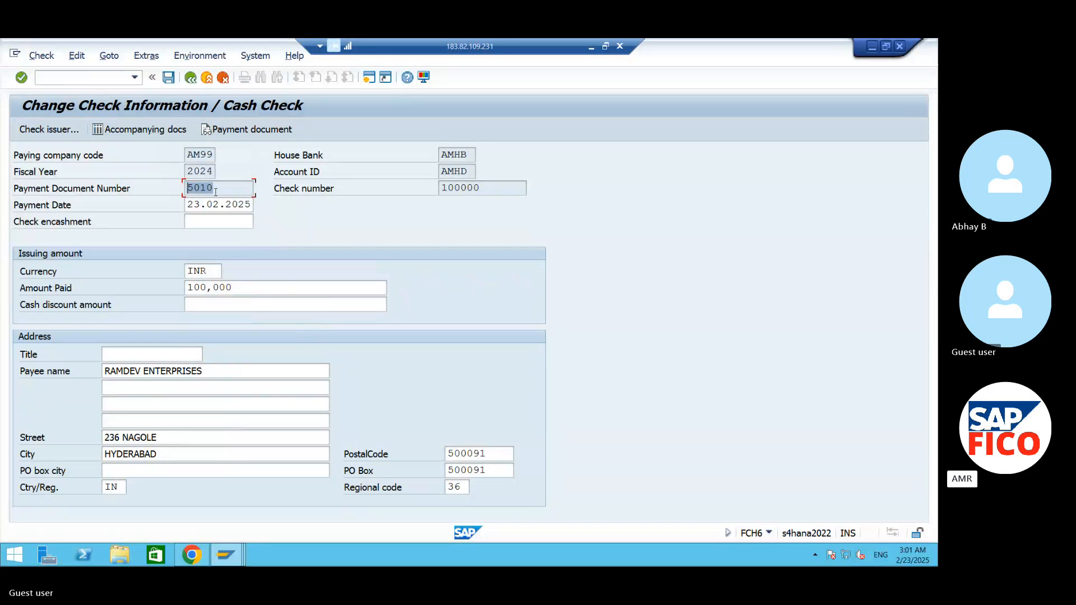
double_click(468, 188)
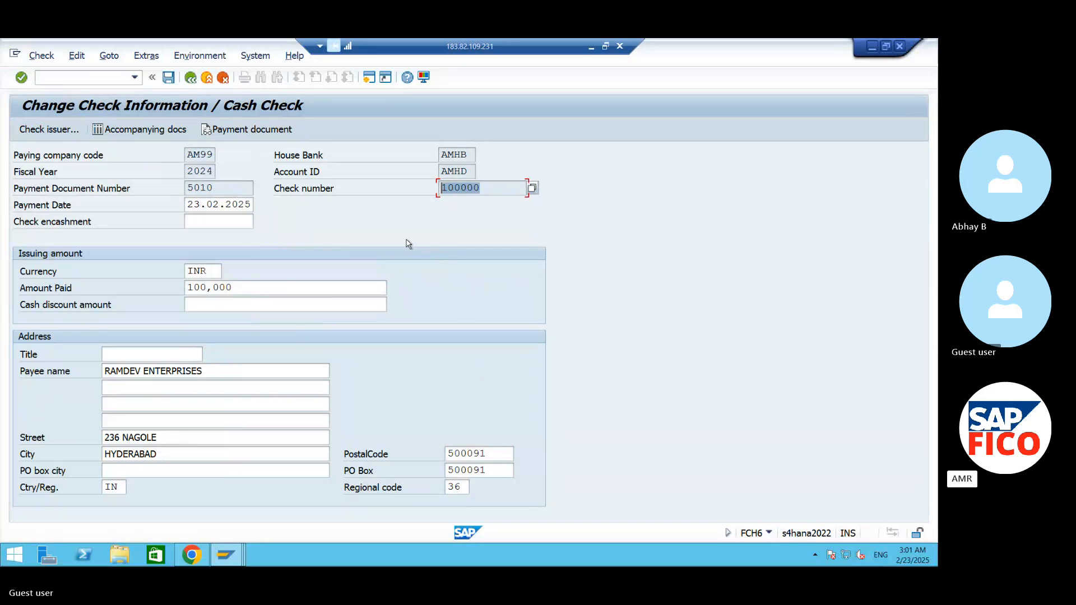
- Set the check encashment date to 24.02.2025 and save the check information
click(228, 220)
click(259, 221)
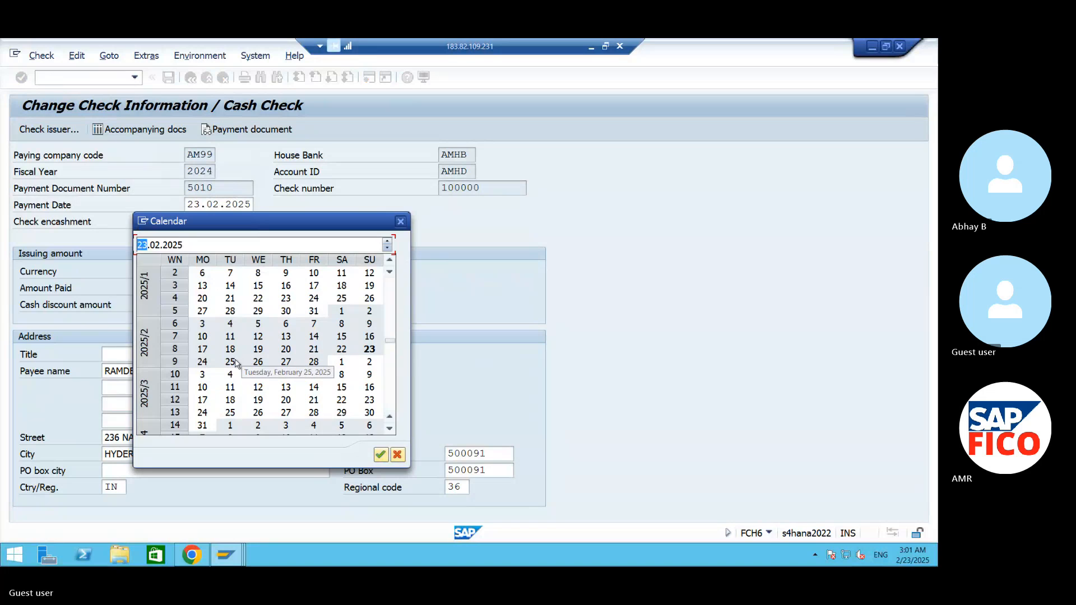
double_click(212, 363)
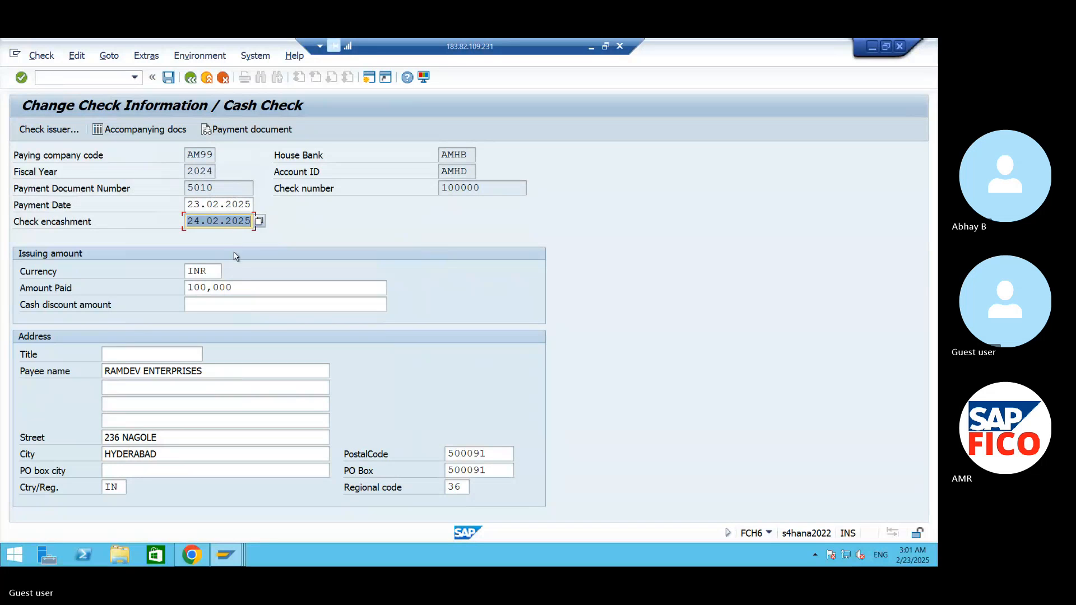
click(167, 83)
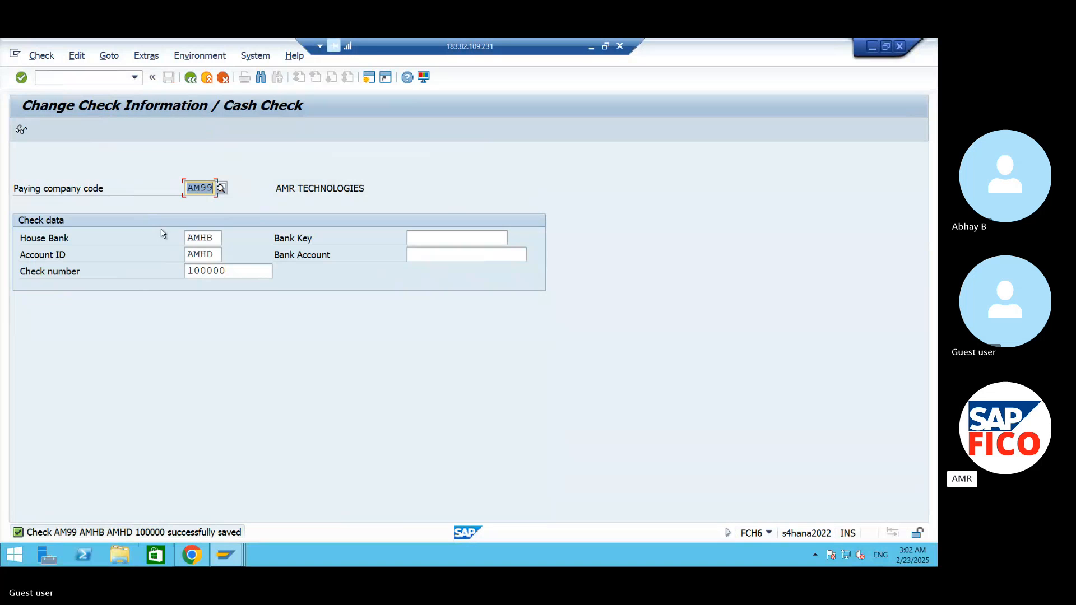
- Start the check register transaction FCHN and enter paying company code AM99
click(90, 77)
text(/NFC)
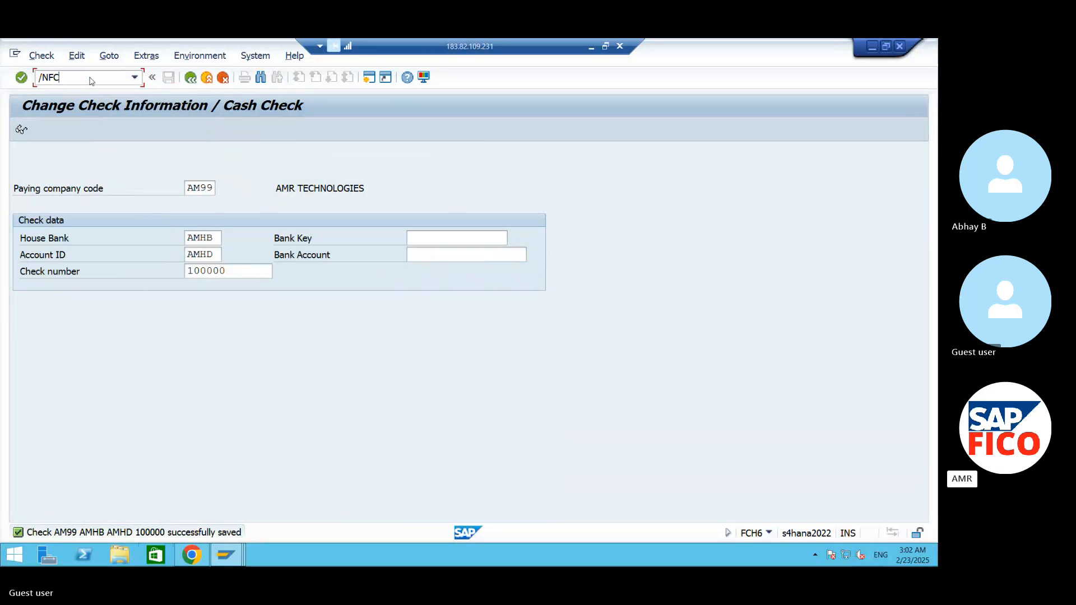
text(HN)
key(Return)
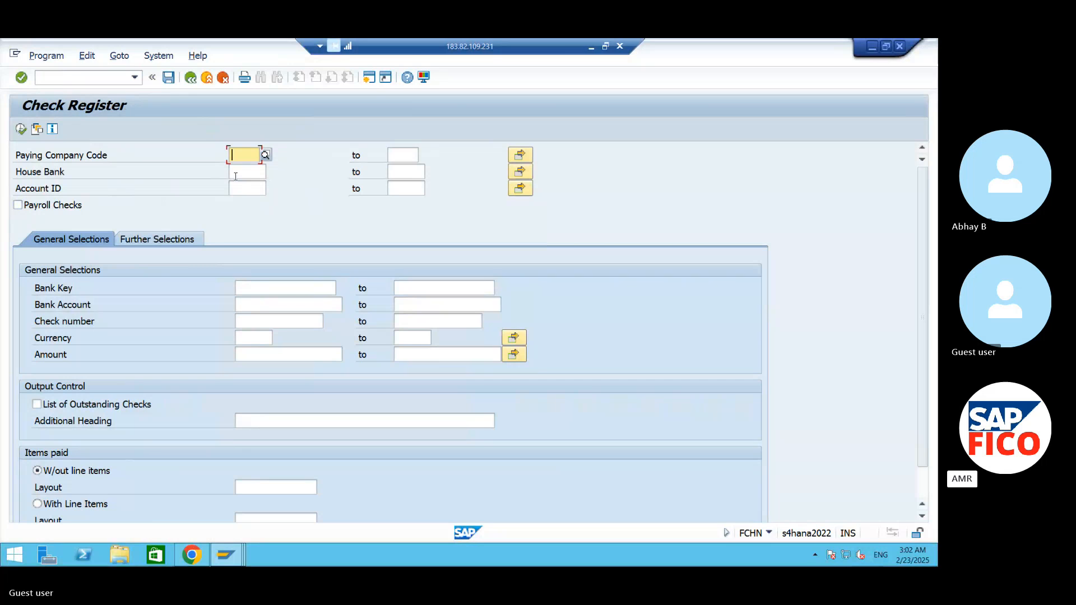
text(AM99)
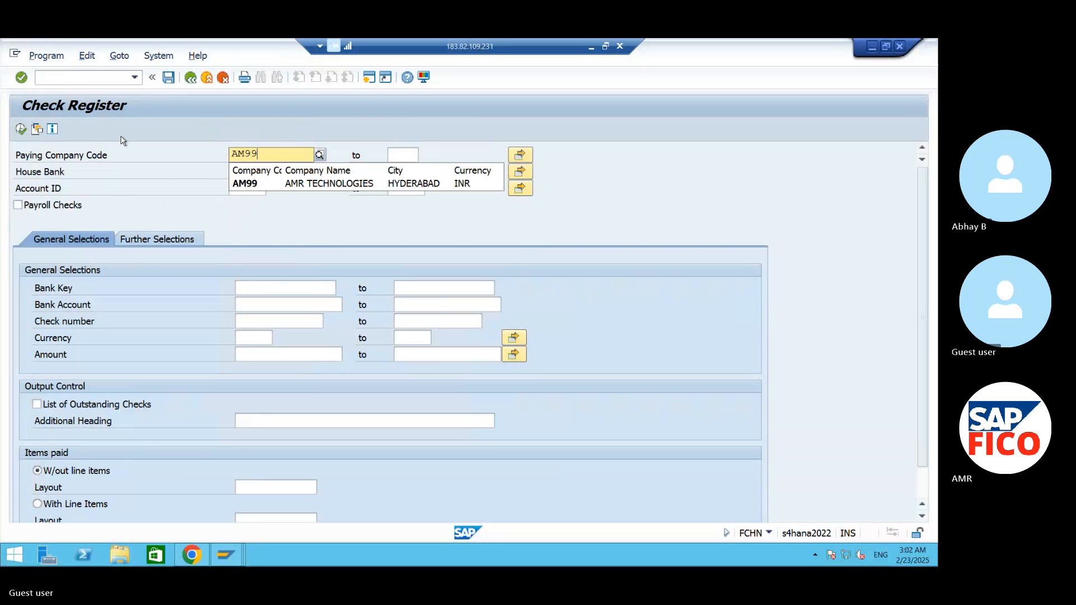
click(266, 184)
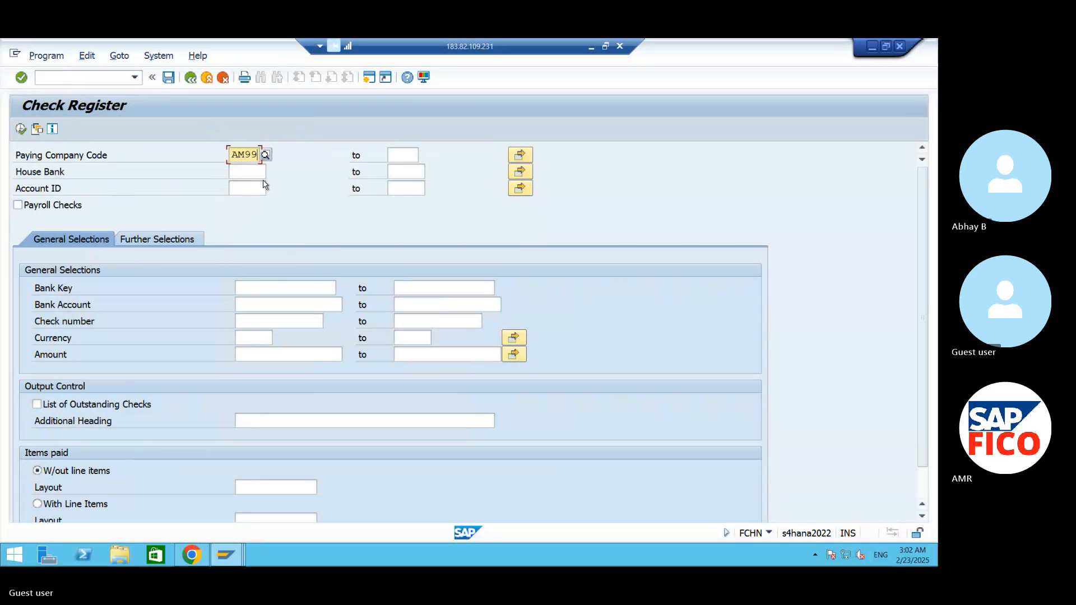
- Restrict the check register to house bank AMHB and account ID AMHD, and run the report
click(246, 170)
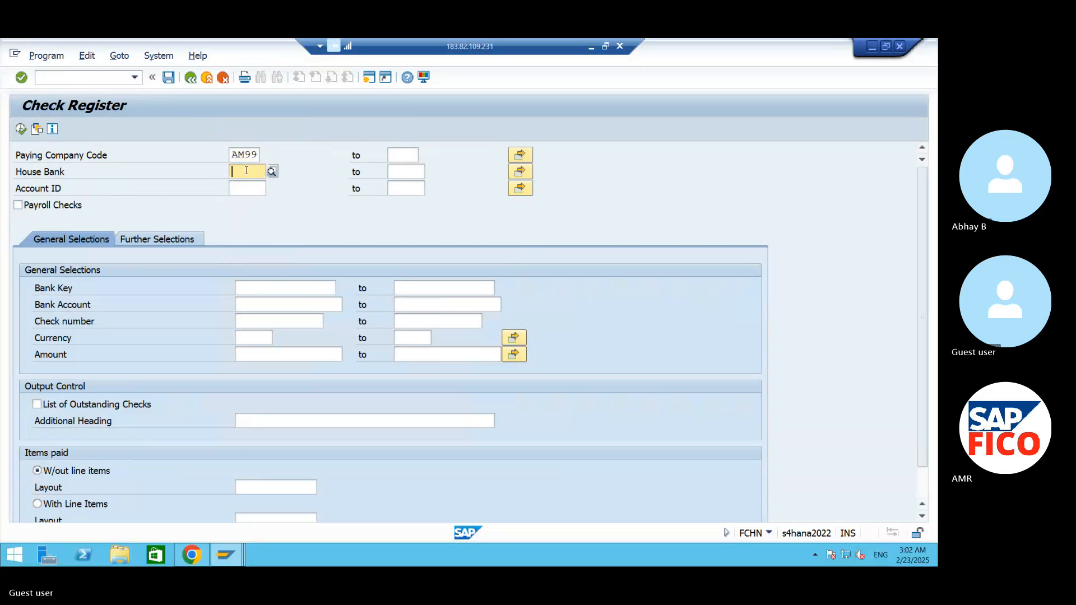
text(AMHB)
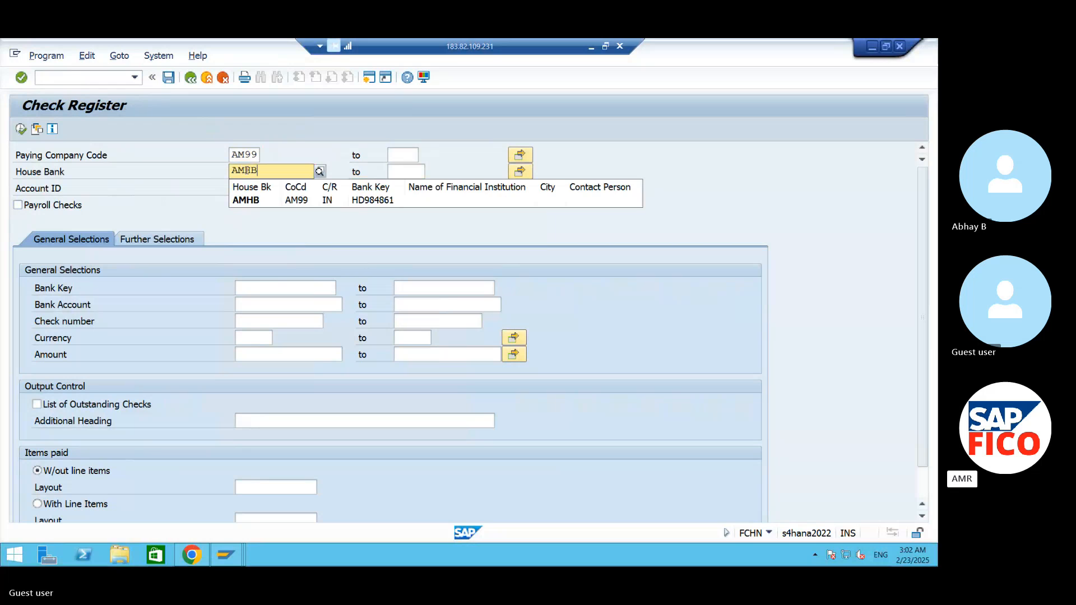
click(273, 201)
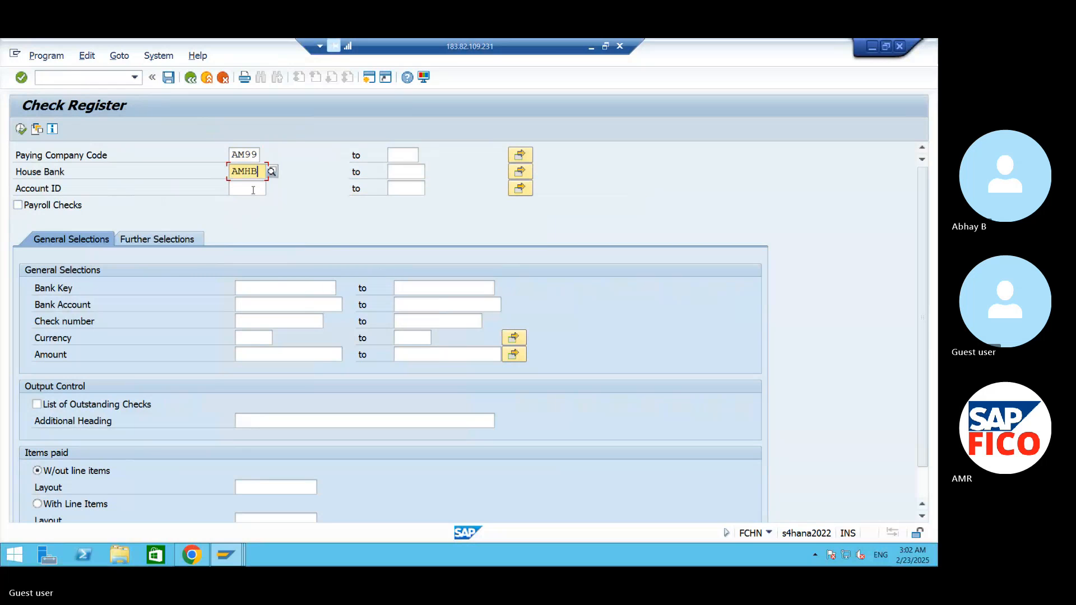
click(253, 190)
text(AMH)
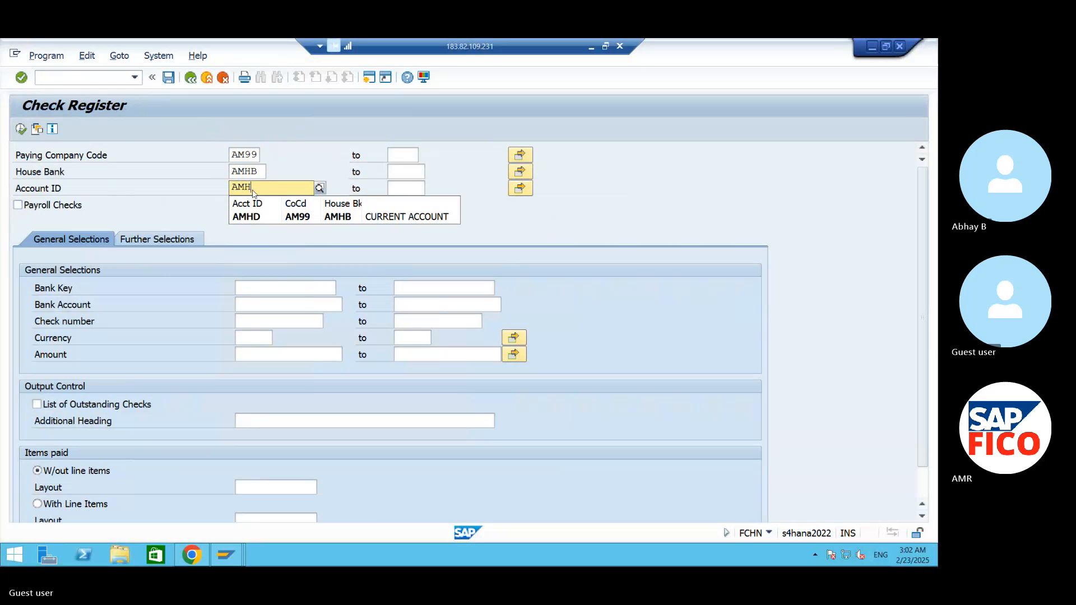
text(D)
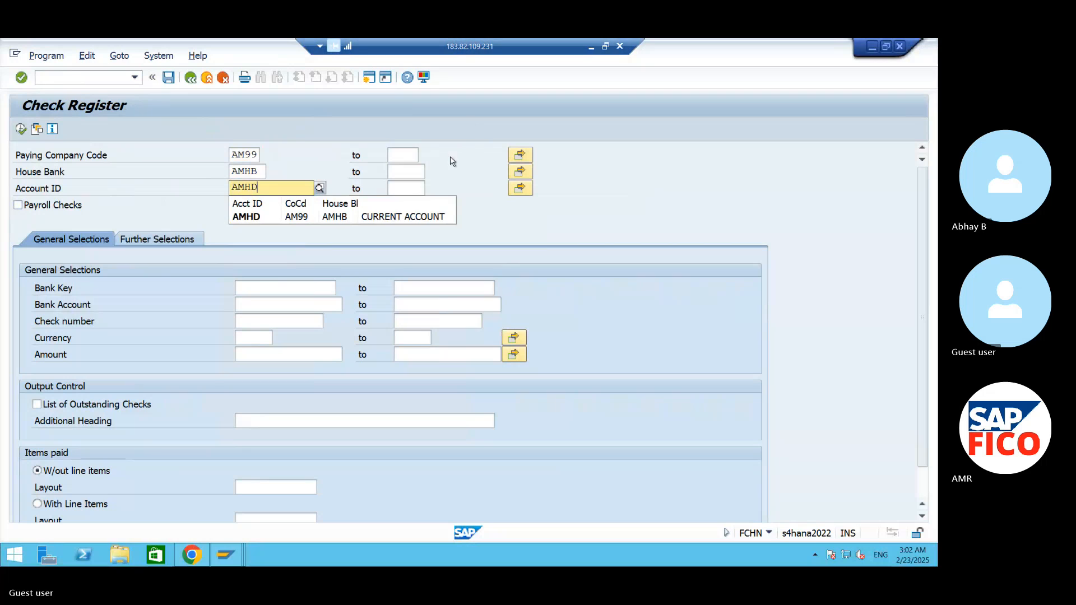
click(382, 218)
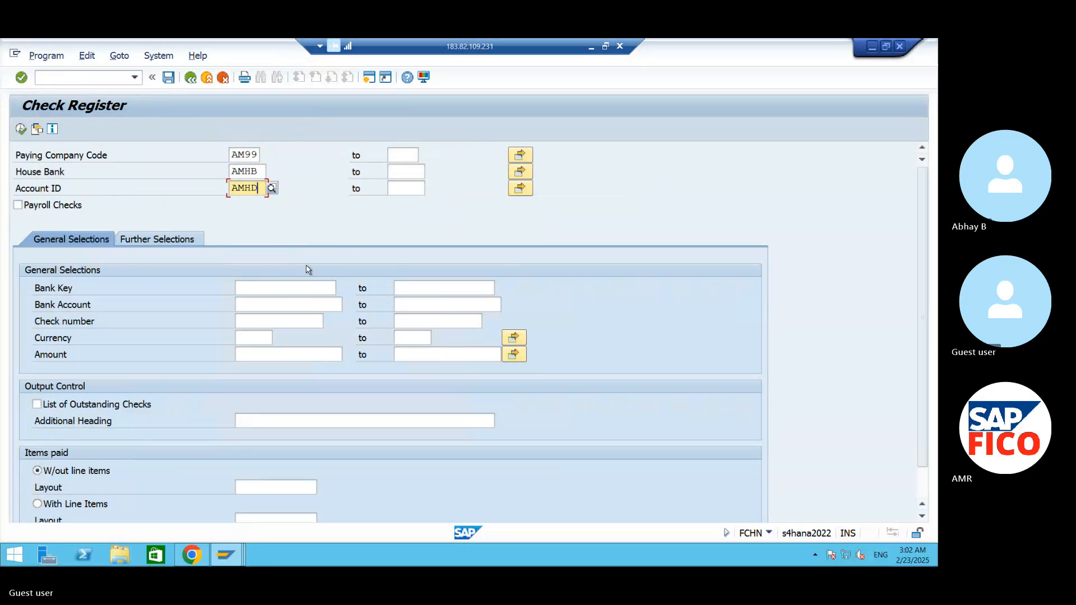
click(22, 130)
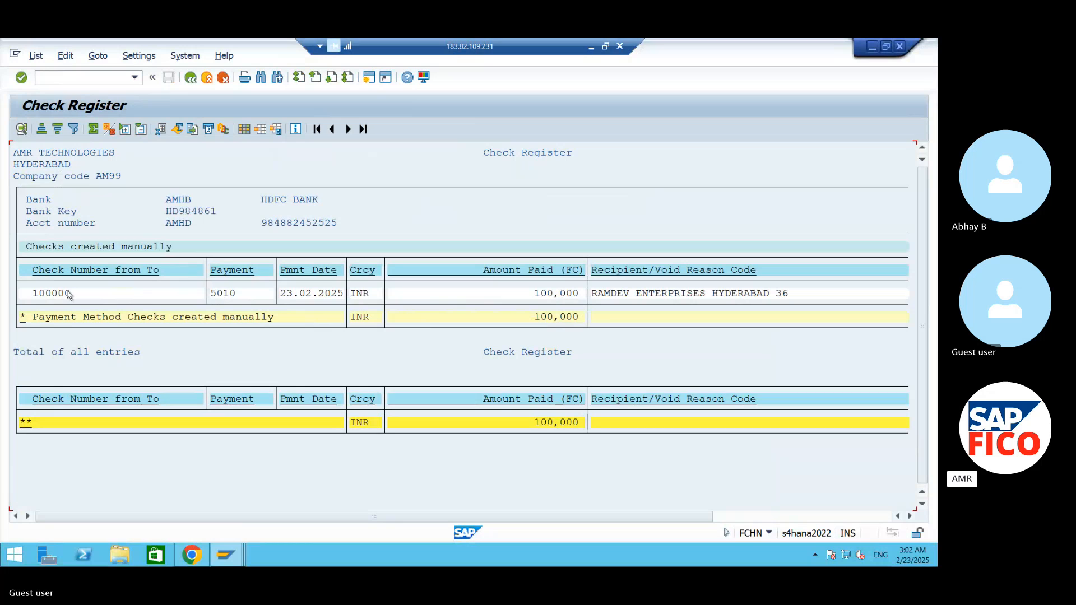
- Examine the payment document number and the encashment date of check 100000 in the check register
click(232, 298)
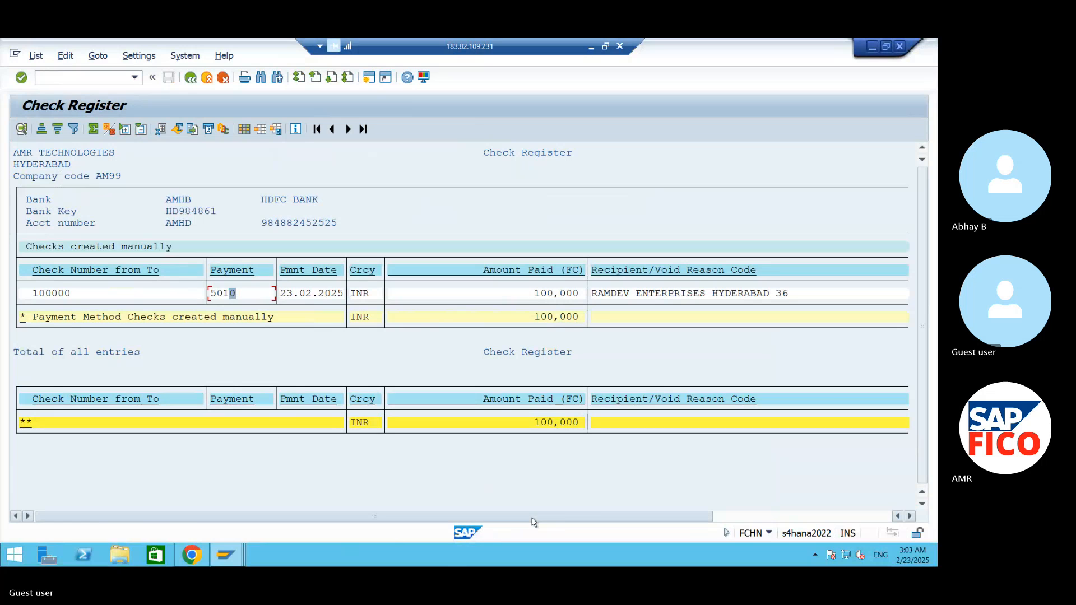
drag(533, 522, 715, 520)
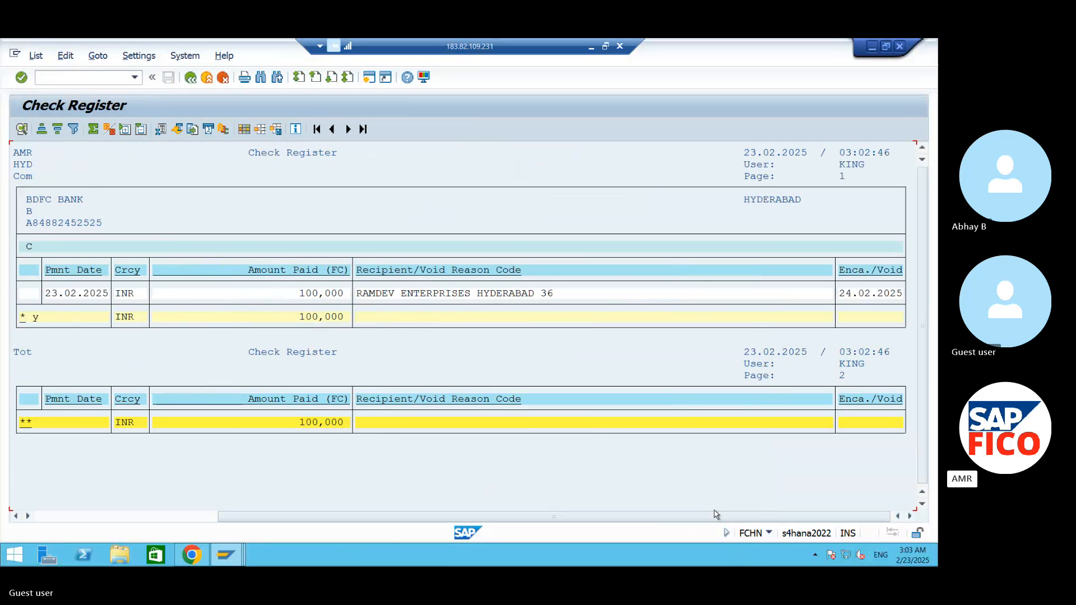
click(866, 295)
- Select the FCH1 cheque report line in the Word notes, and return to the Check Register window in the remote SAP session
click(872, 45)
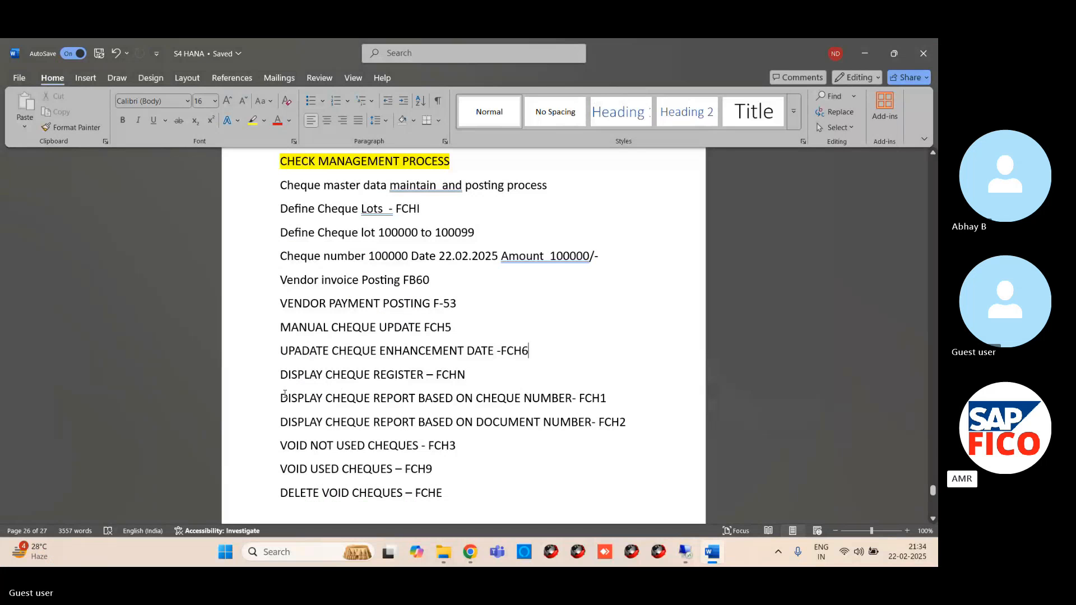
drag(284, 395, 614, 401)
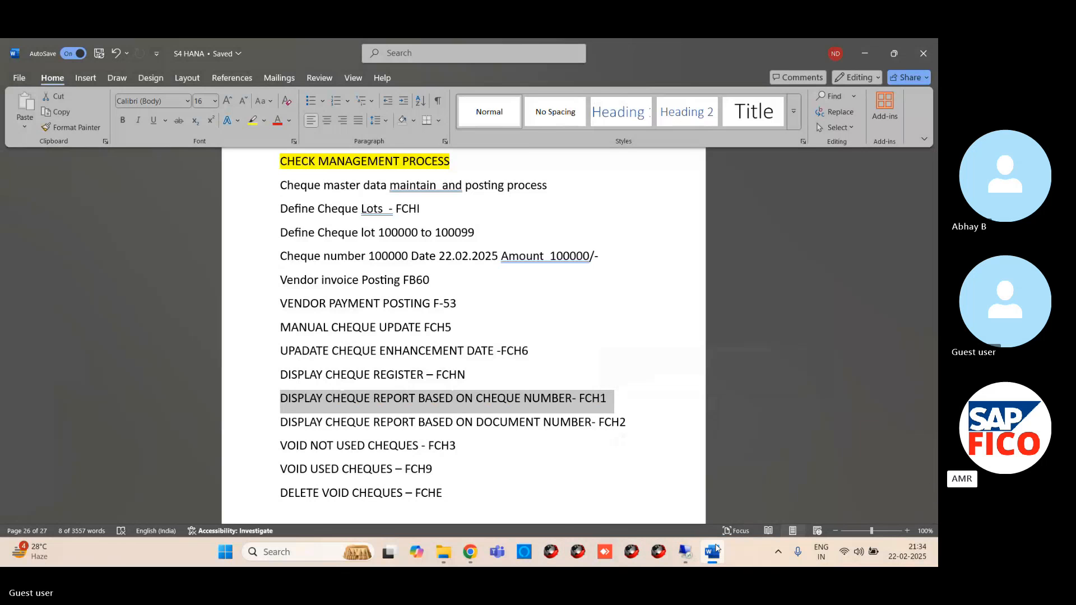
click(687, 551)
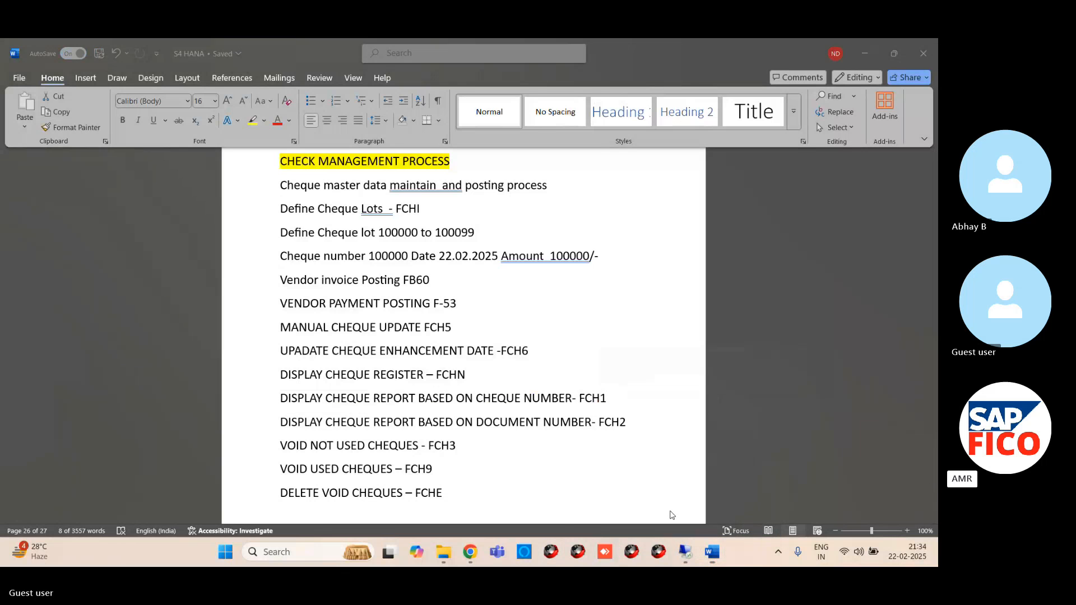
mouse_move(228, 546)
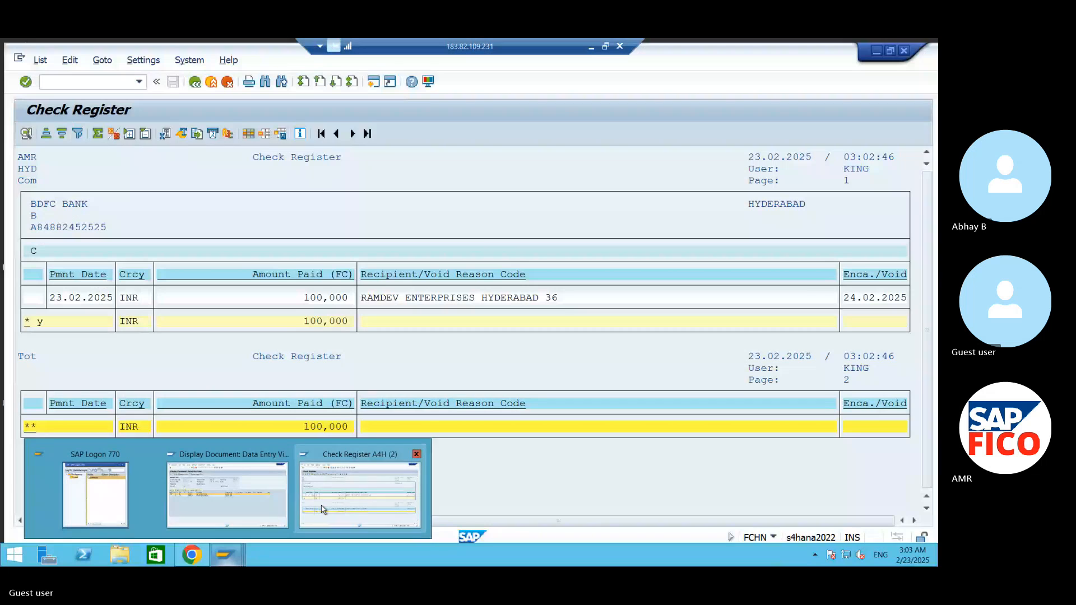
click(322, 508)
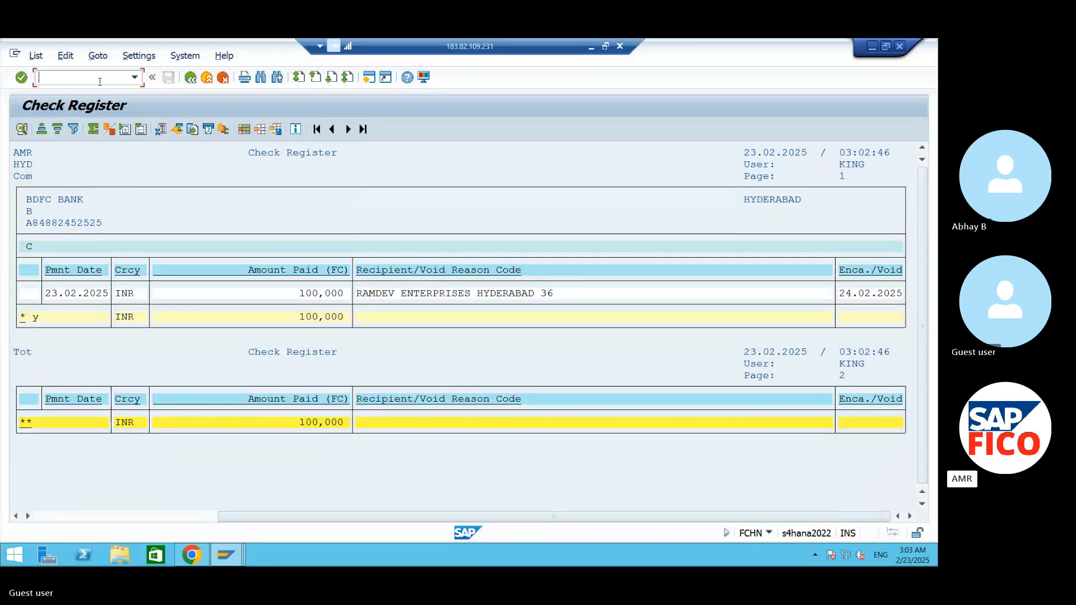
- Start transaction FCH1 and display check 100000 for paying company code AM99, house bank AMHB and account ID AMHD
text(/NFCH1)
key(Return)
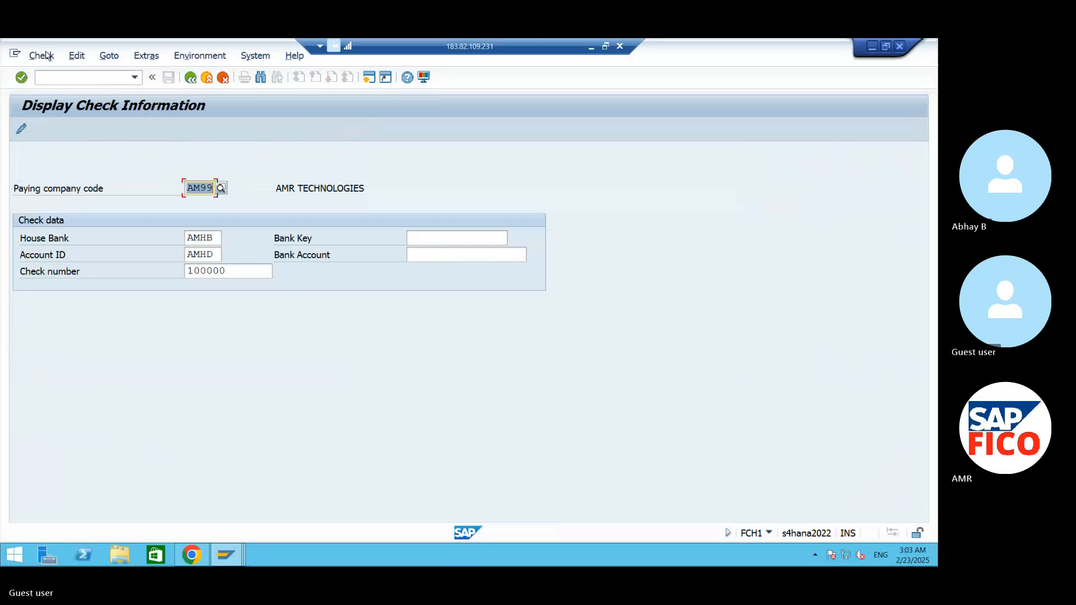
click(253, 270)
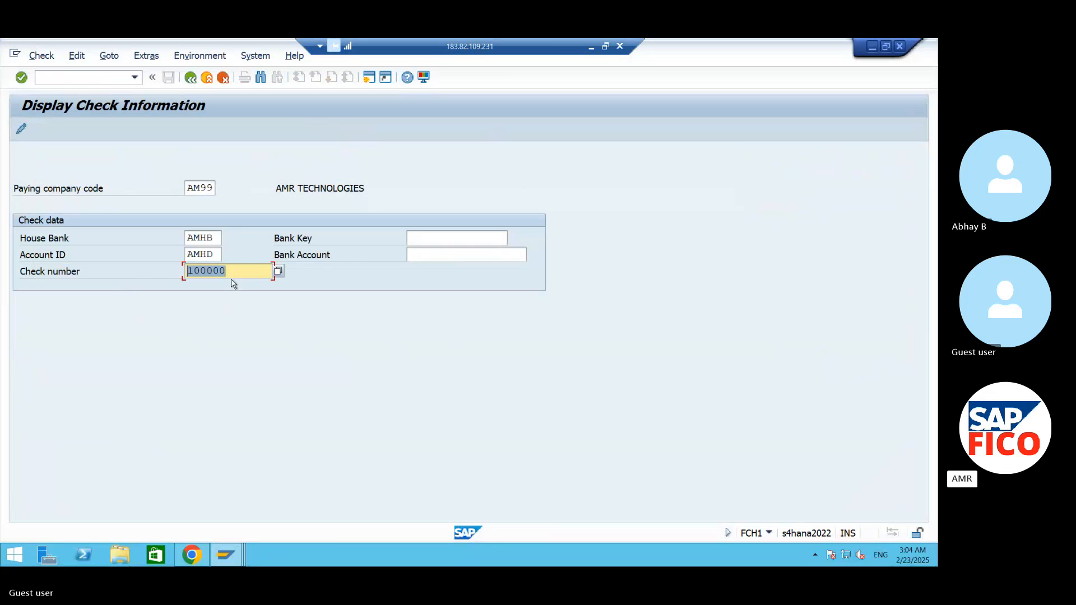
key(Return)
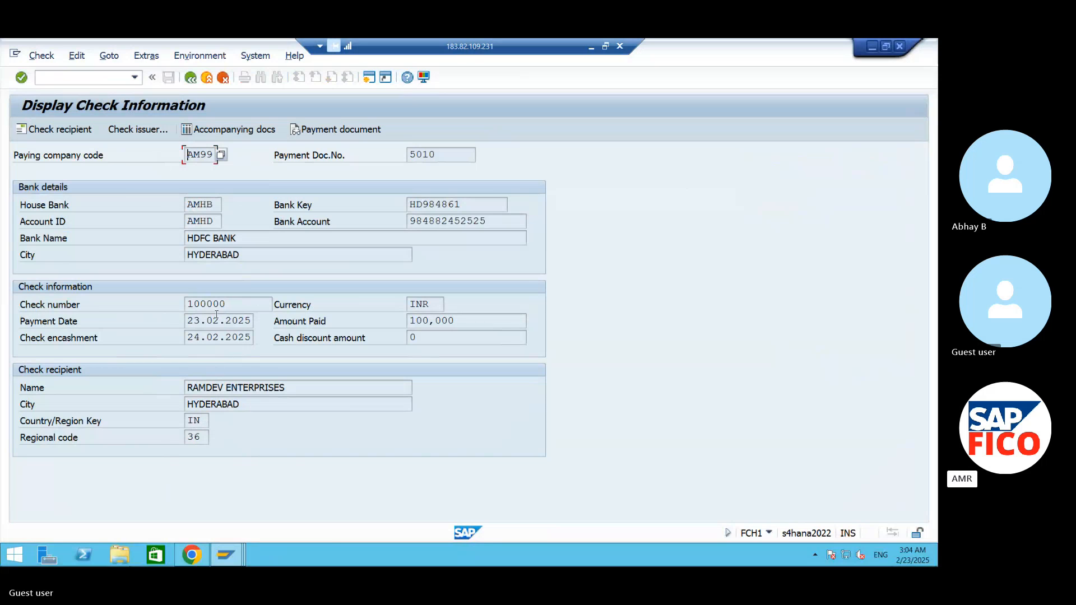
- Examine the check number, payment document number and amount paid of check 100000, and view its payment document before returning to the check information
drag(234, 304, 170, 303)
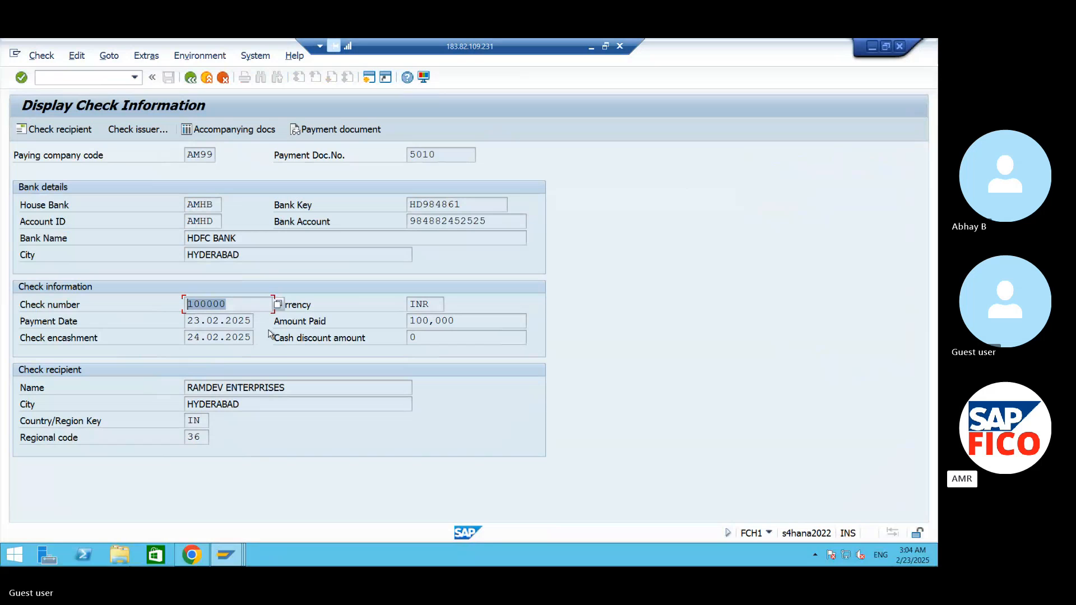
drag(434, 154, 359, 156)
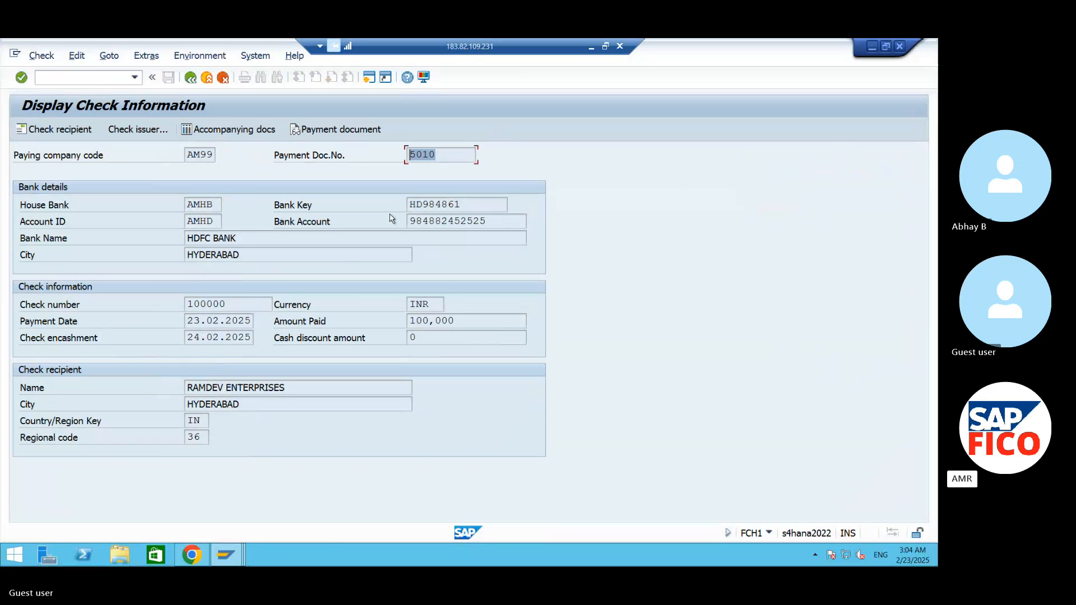
drag(455, 321, 344, 326)
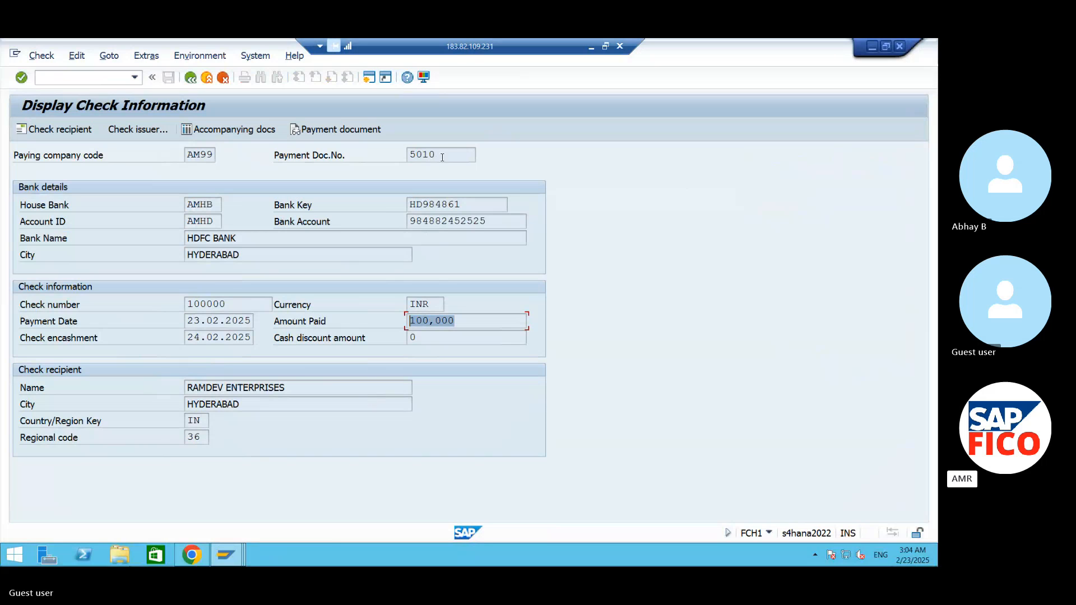
drag(445, 154, 338, 153)
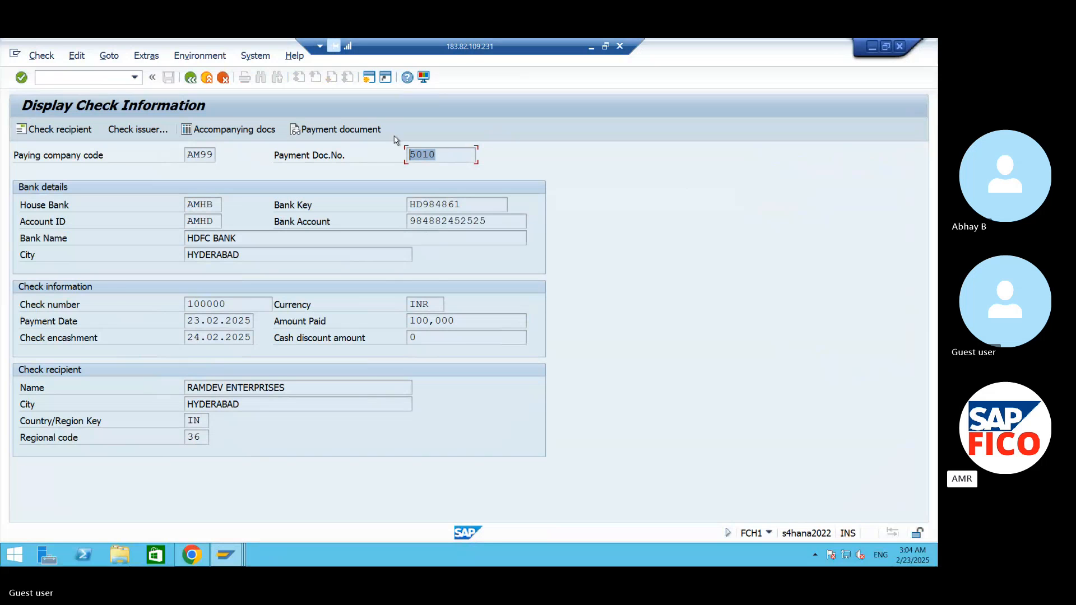
click(373, 130)
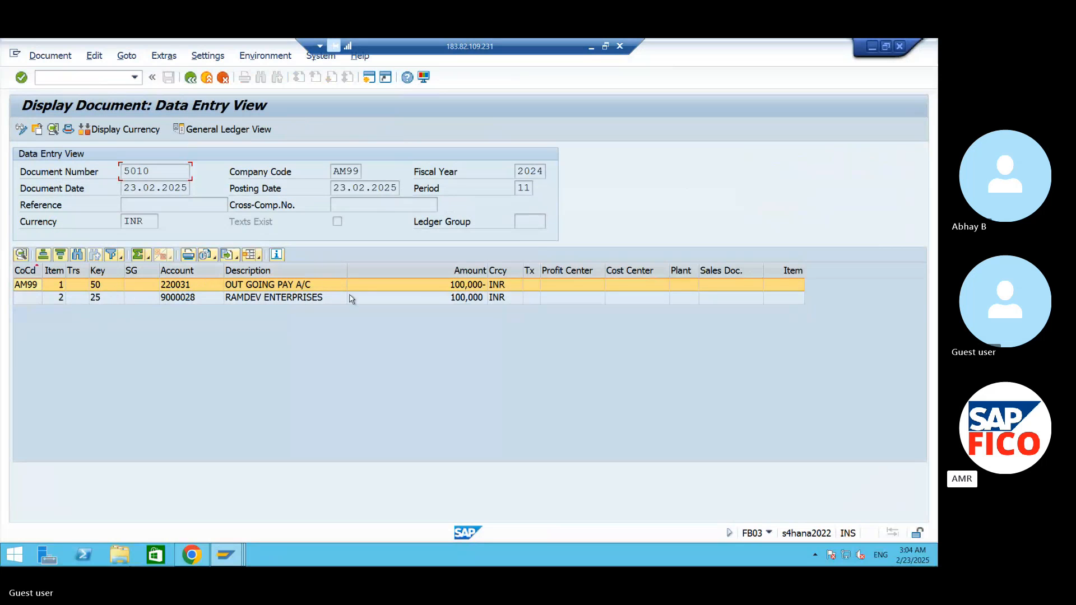
click(190, 78)
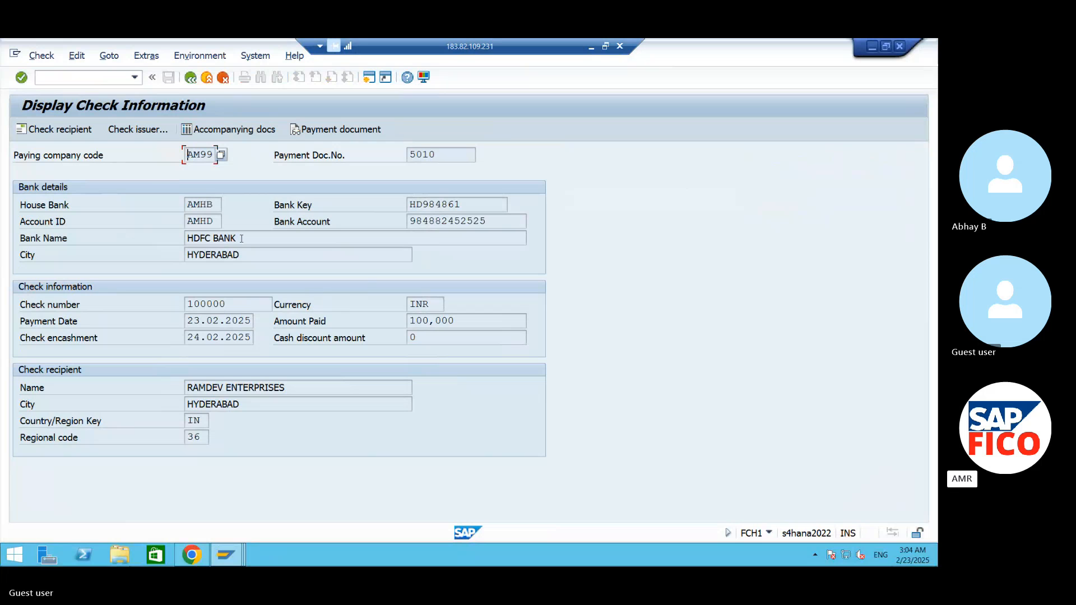
- View the check recipient's supplier number and address details, and close them
click(56, 129)
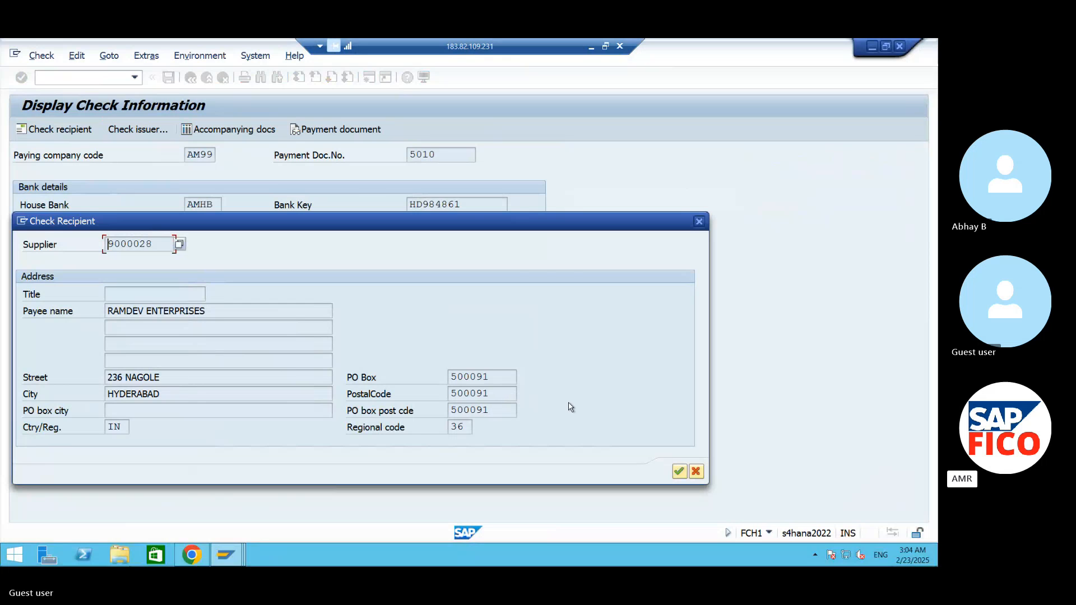
double_click(146, 244)
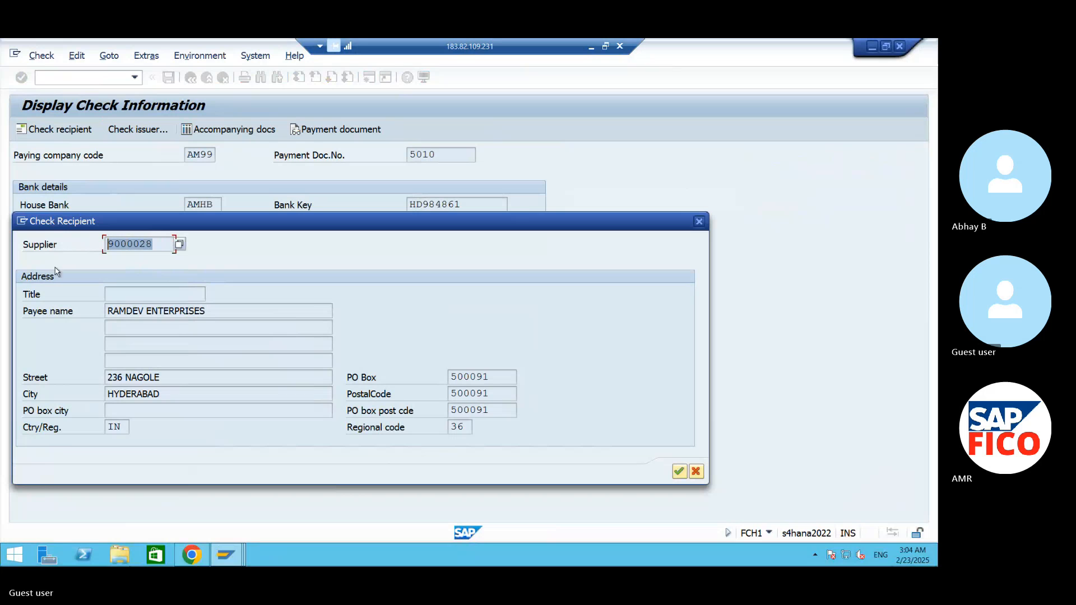
click(699, 222)
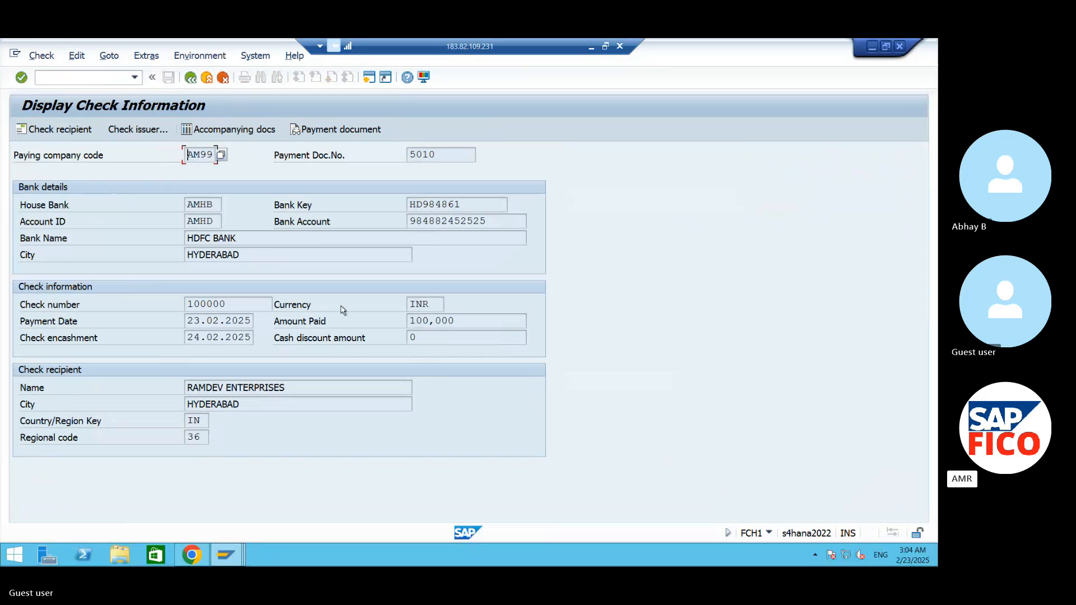
- View the check issuer's print user, date and time, and display the check's accompanying documents
click(148, 130)
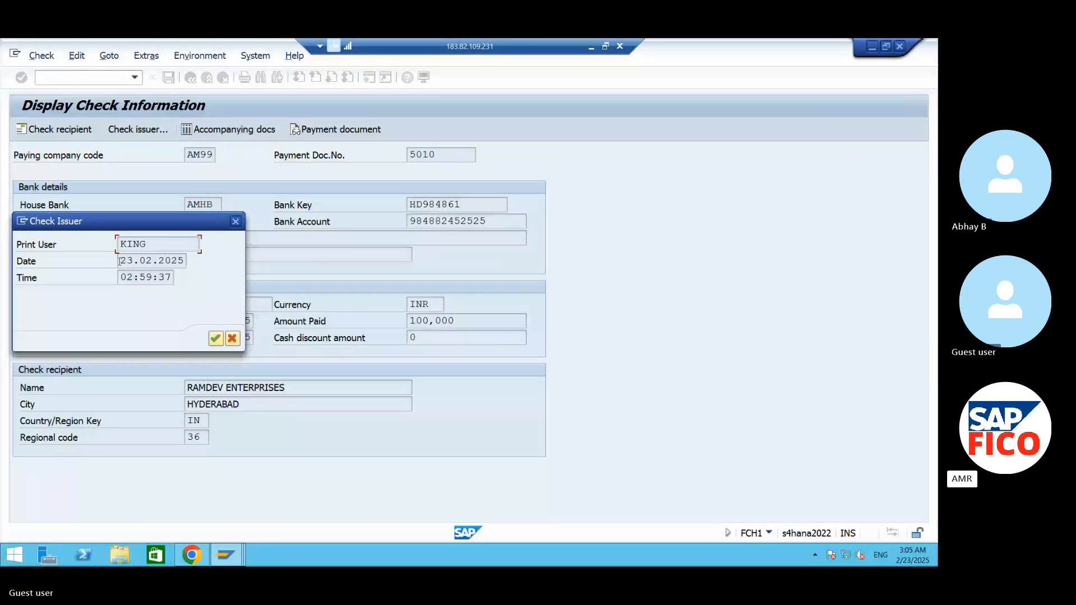
mouse_move(119, 261)
mouse_down()
mouse_move(212, 259)
mouse_move(172, 277)
mouse_move(118, 277)
mouse_up()
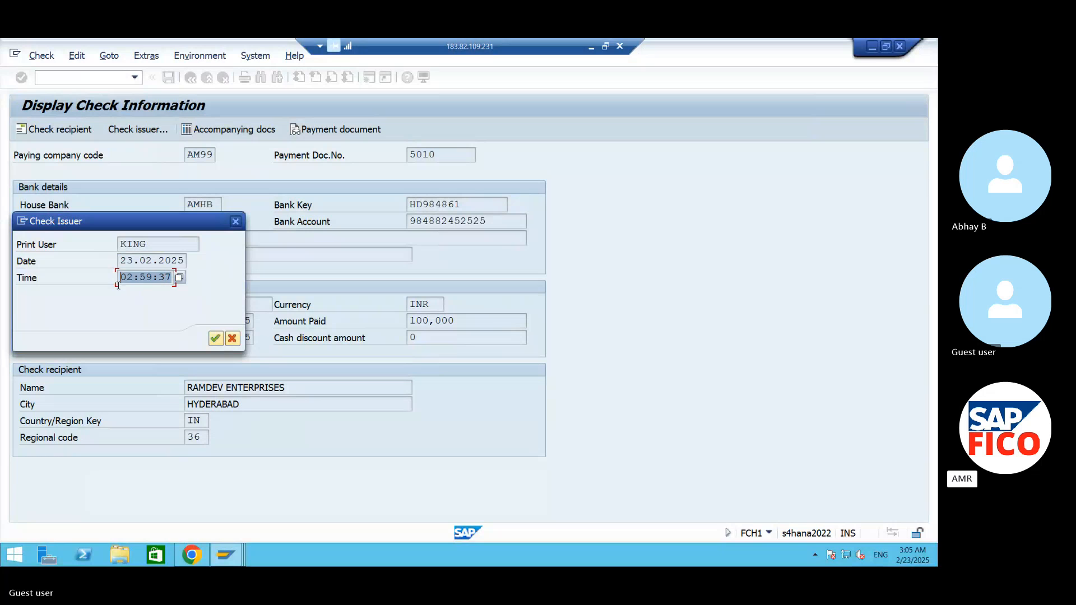
click(236, 222)
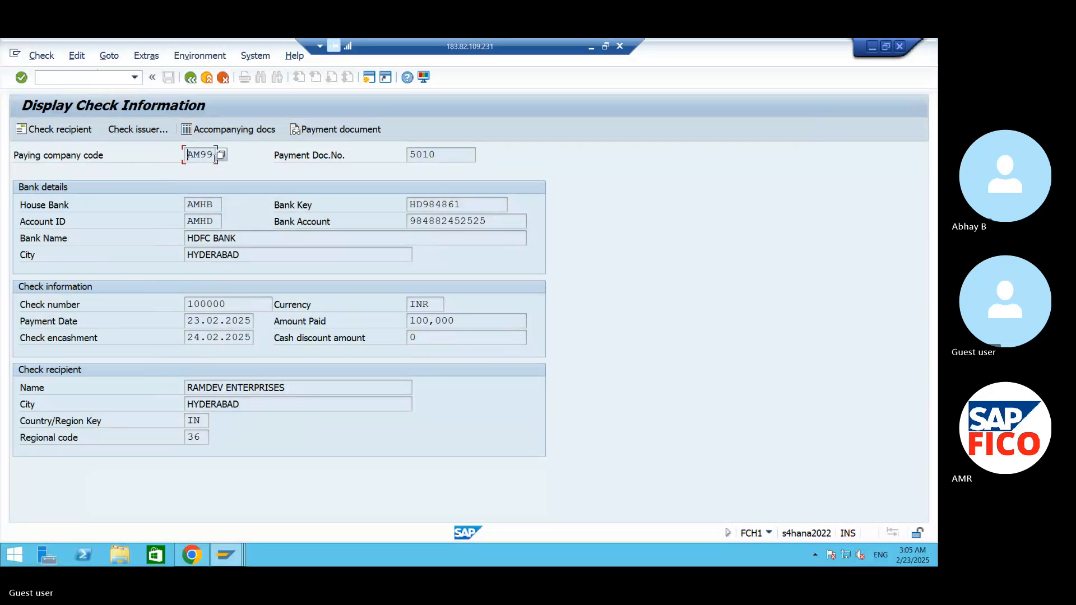
click(258, 130)
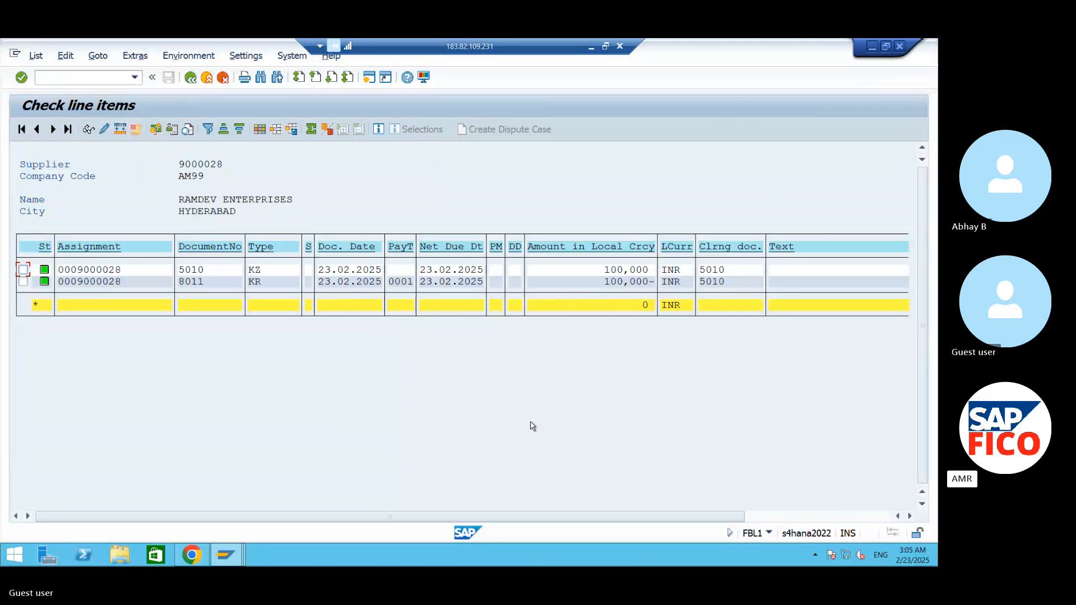
- Switch to the Word notes, select the FCH2 cheque report line, and return to the Check line items window in the remote SAP session
click(96, 81)
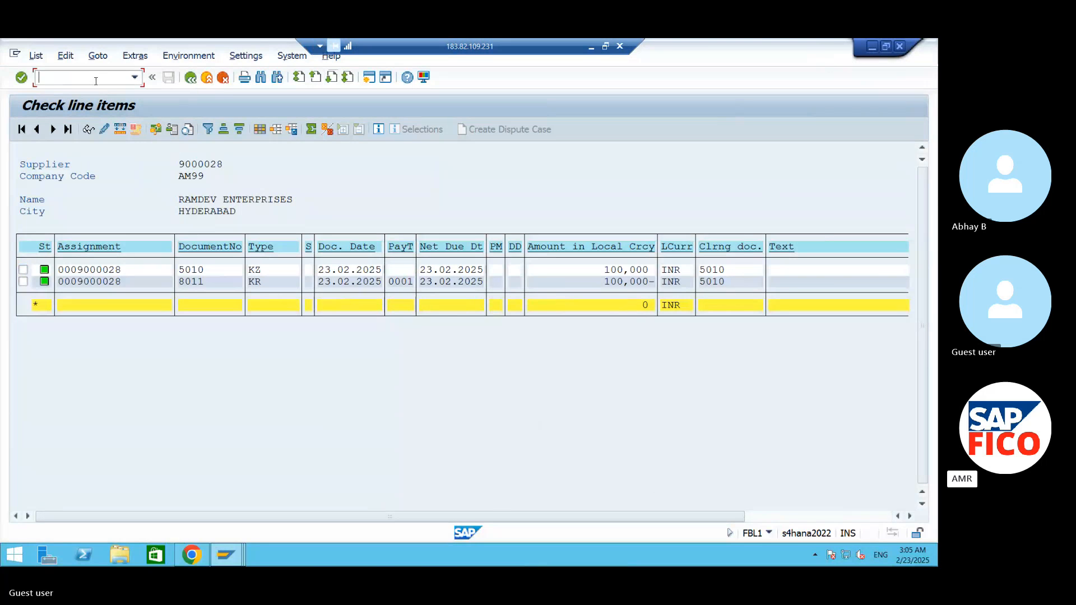
click(872, 49)
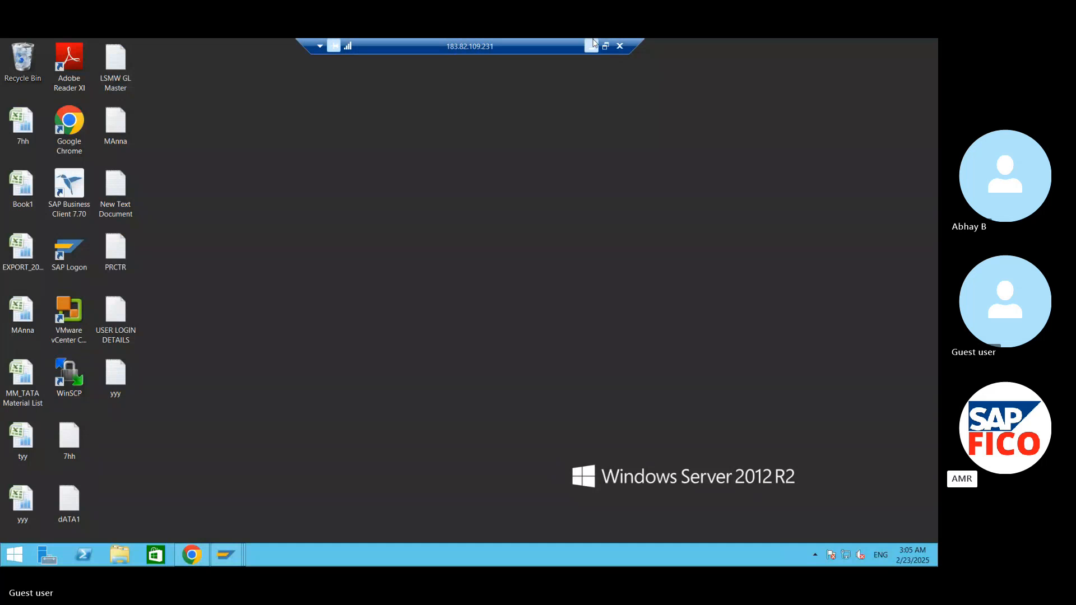
click(592, 45)
drag(626, 423, 263, 431)
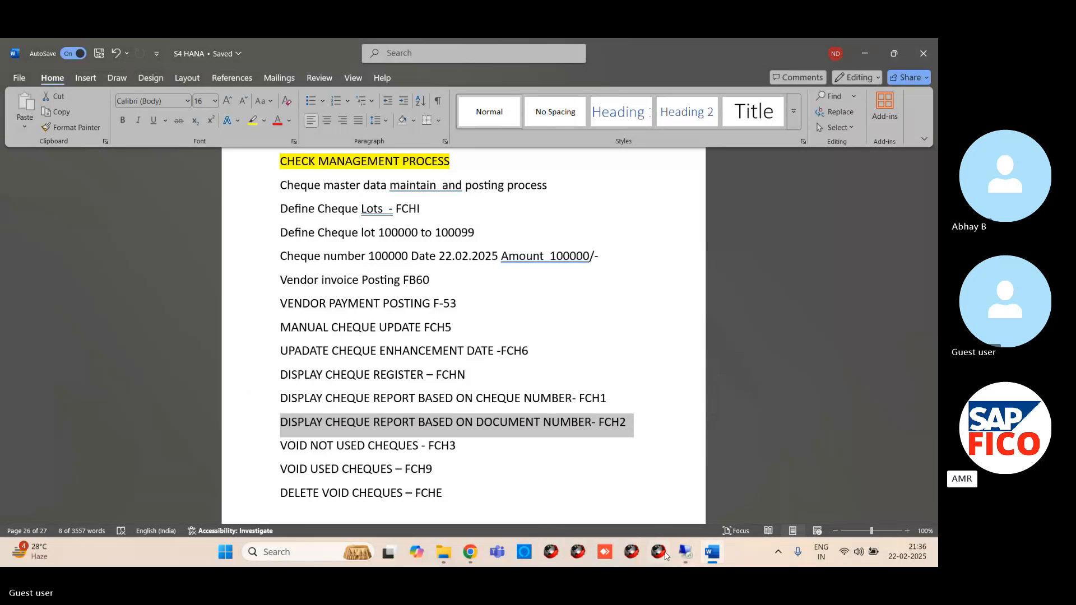
mouse_move(686, 554)
click(681, 500)
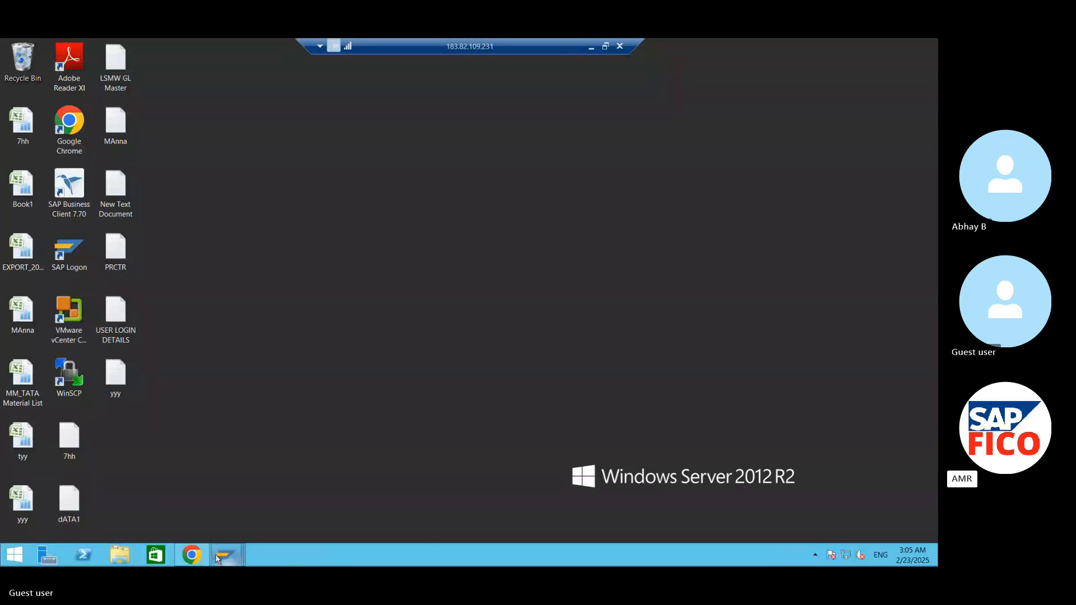
mouse_move(218, 559)
click(331, 496)
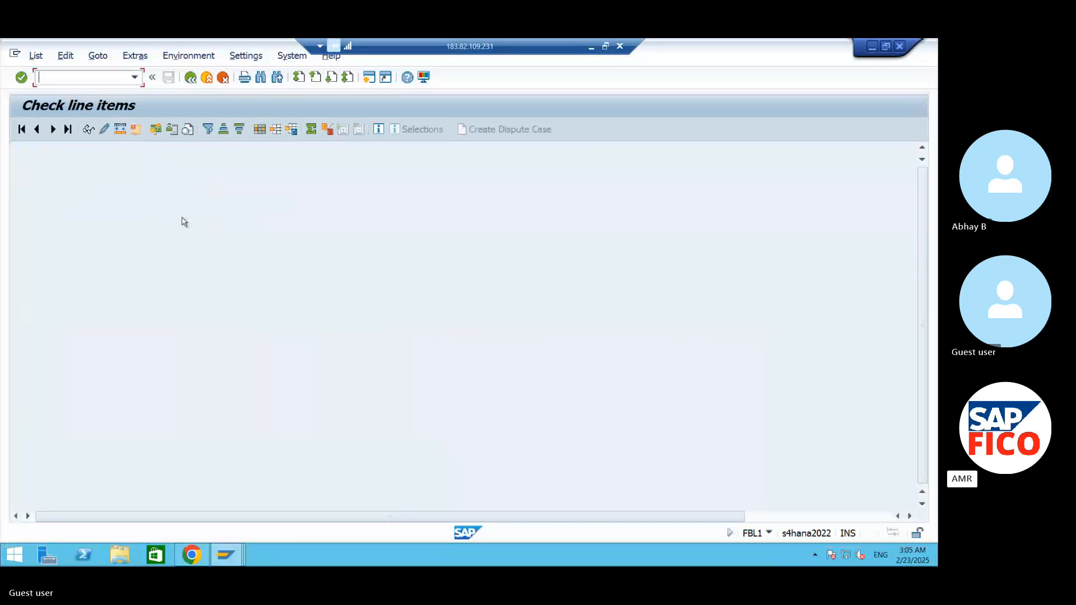
- Start transaction FCH2 and display the check information for payment document 5010, paying company code AM99, fiscal year 2024
text(/)
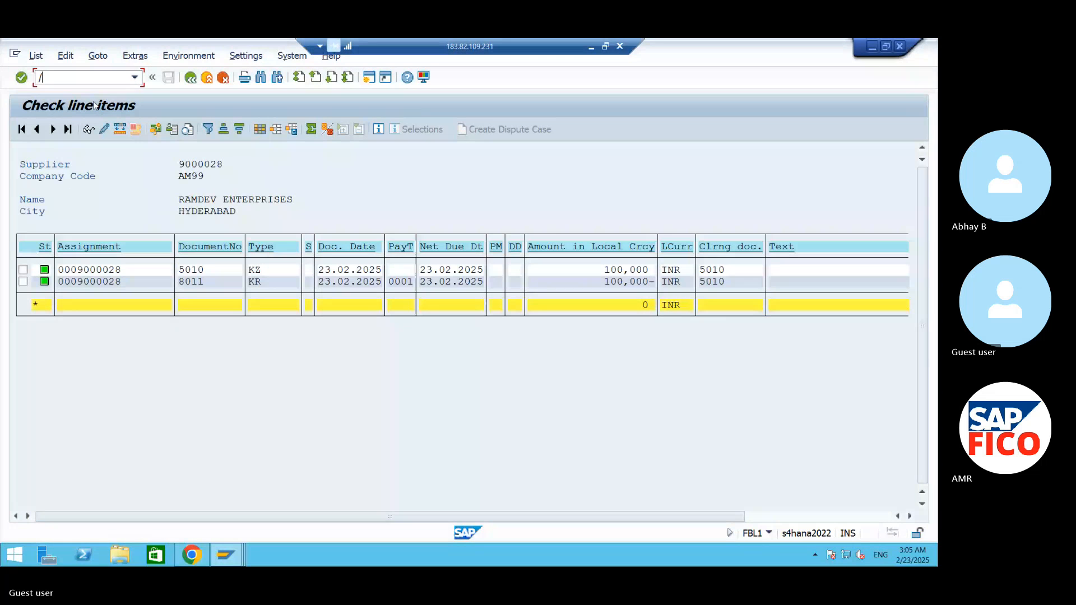
text(NFCH2)
key(Return)
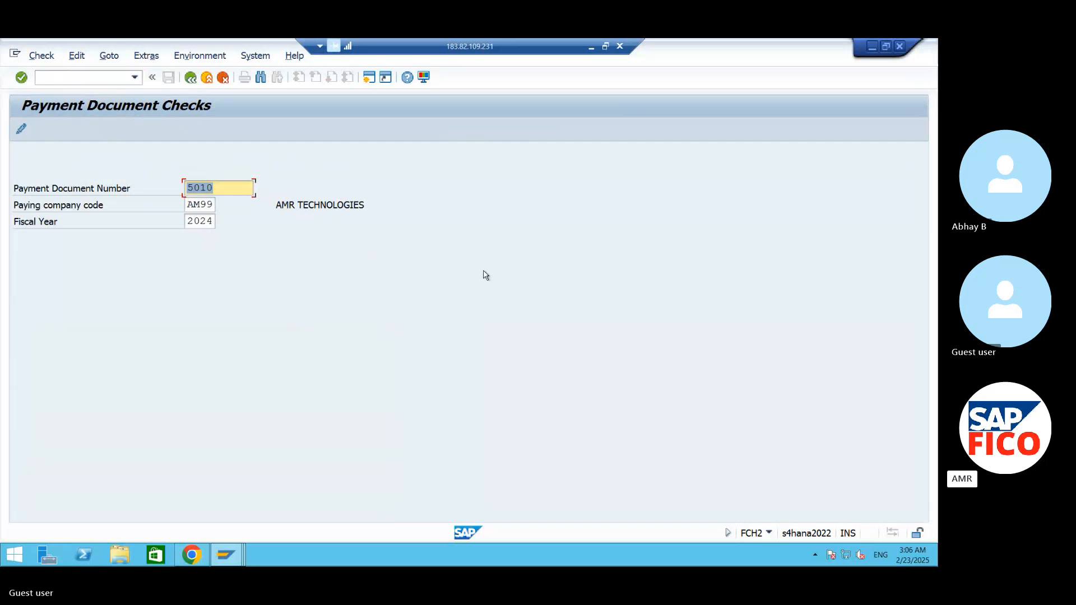
key(Return)
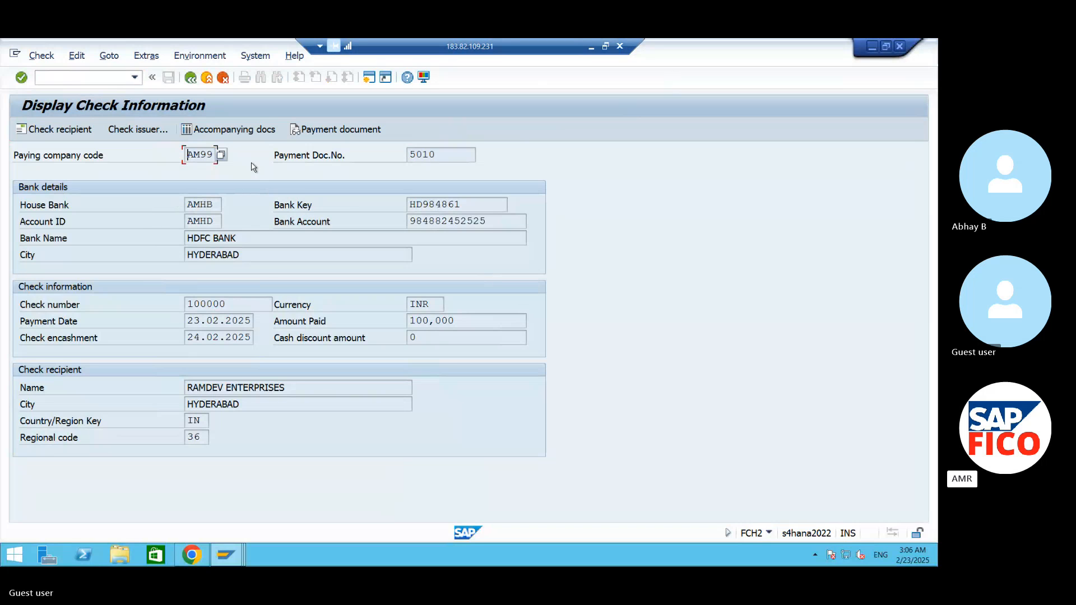
- Switch to the Word notes, select the FCH3 void line, and return to the Display Document window in the remote SAP session
click(873, 46)
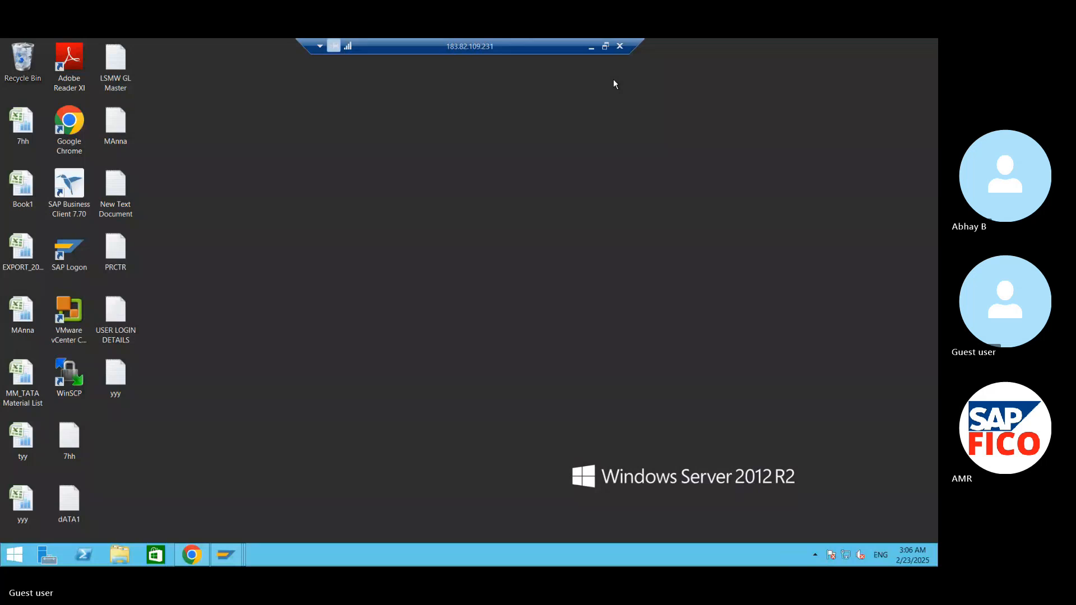
click(594, 52)
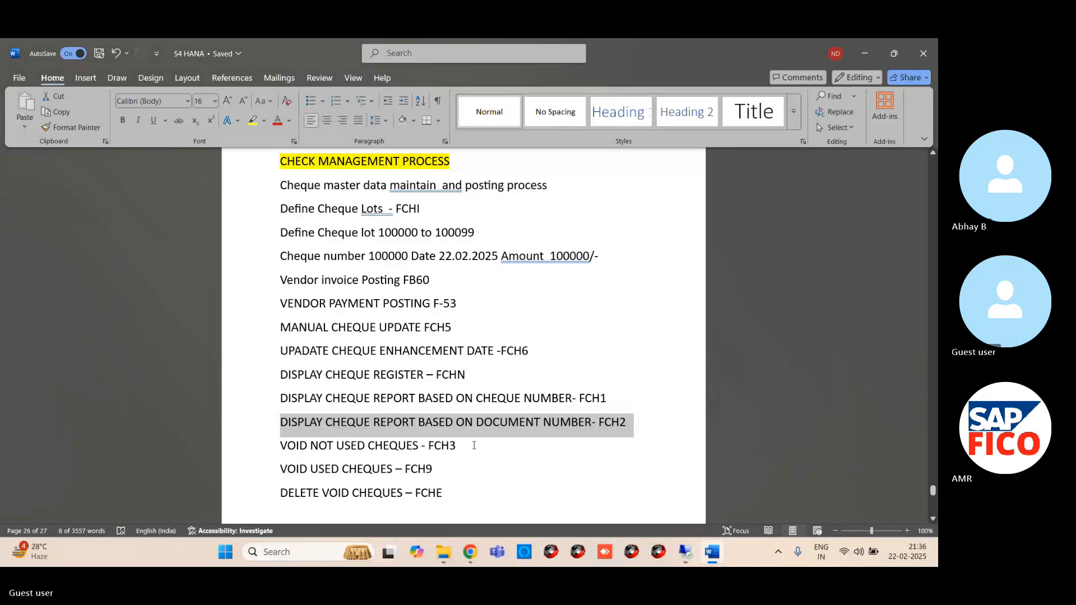
drag(473, 445, 277, 440)
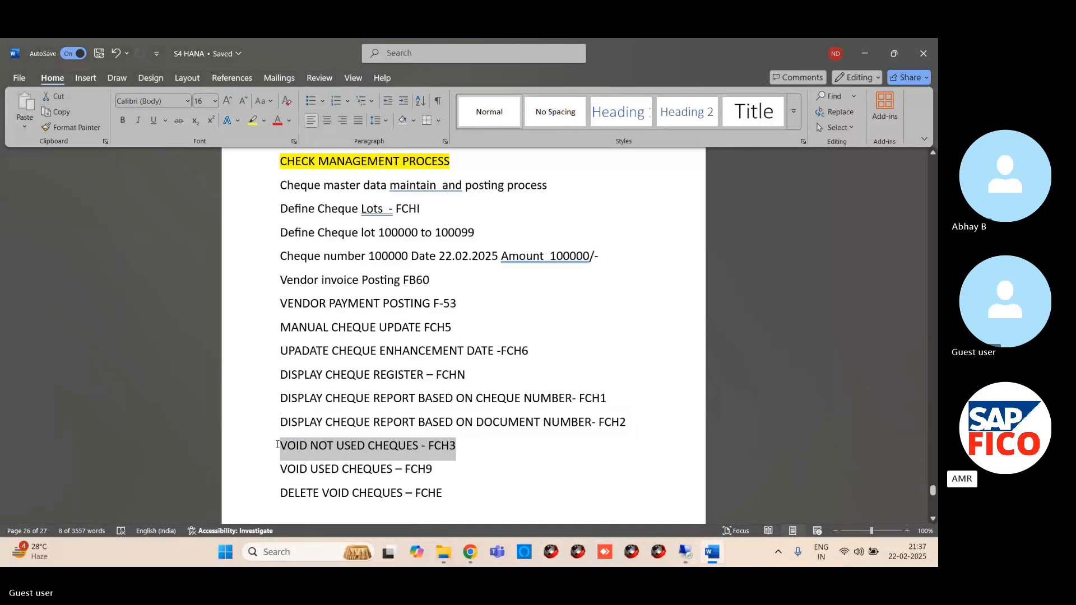
scroll(592, 432, down, 2)
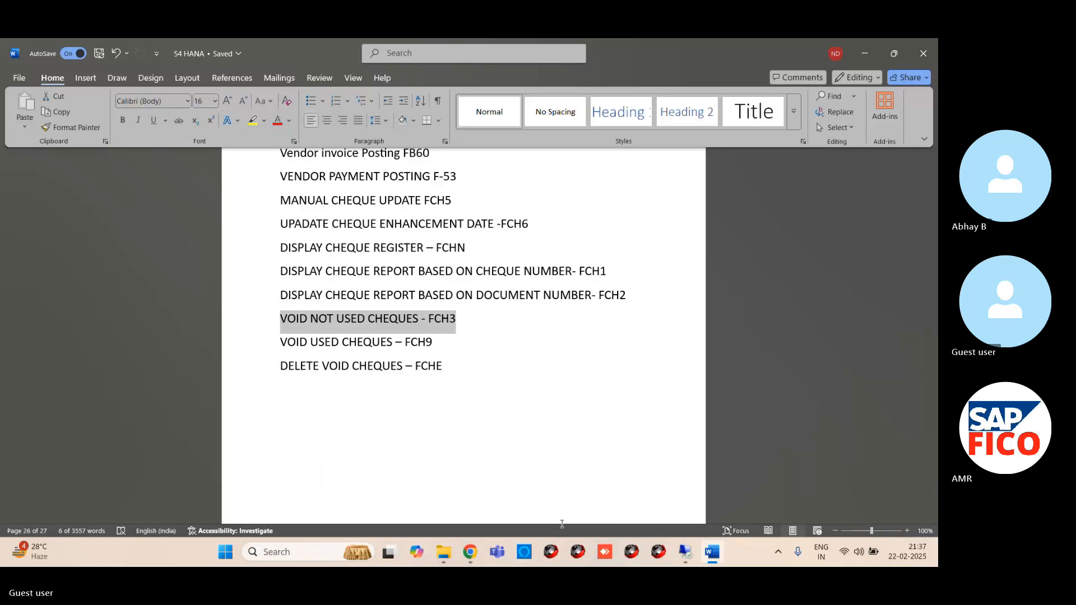
mouse_move(685, 552)
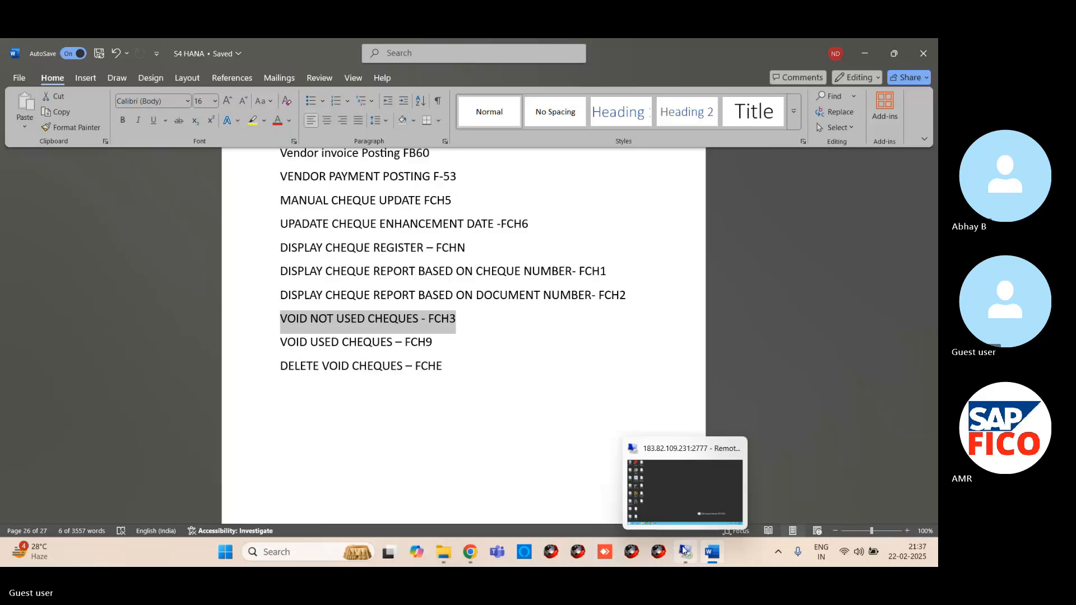
click(661, 489)
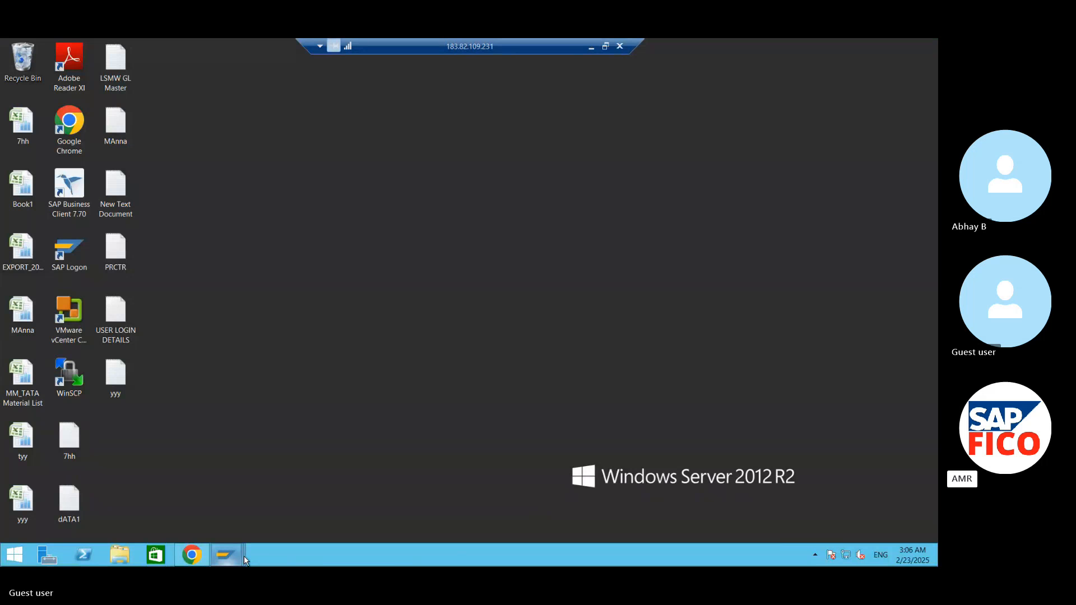
mouse_move(243, 555)
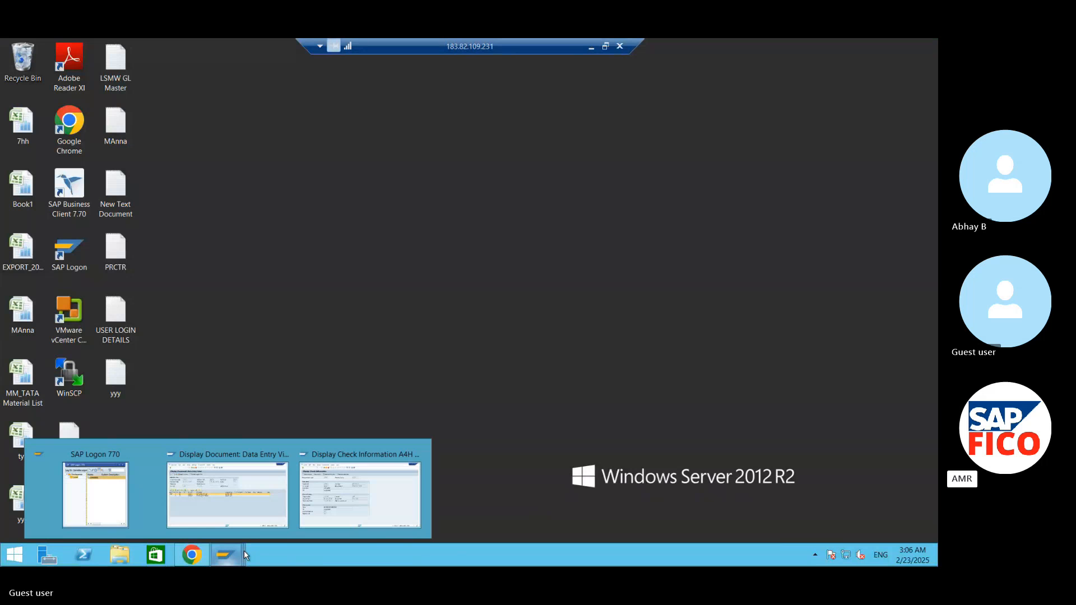
click(260, 505)
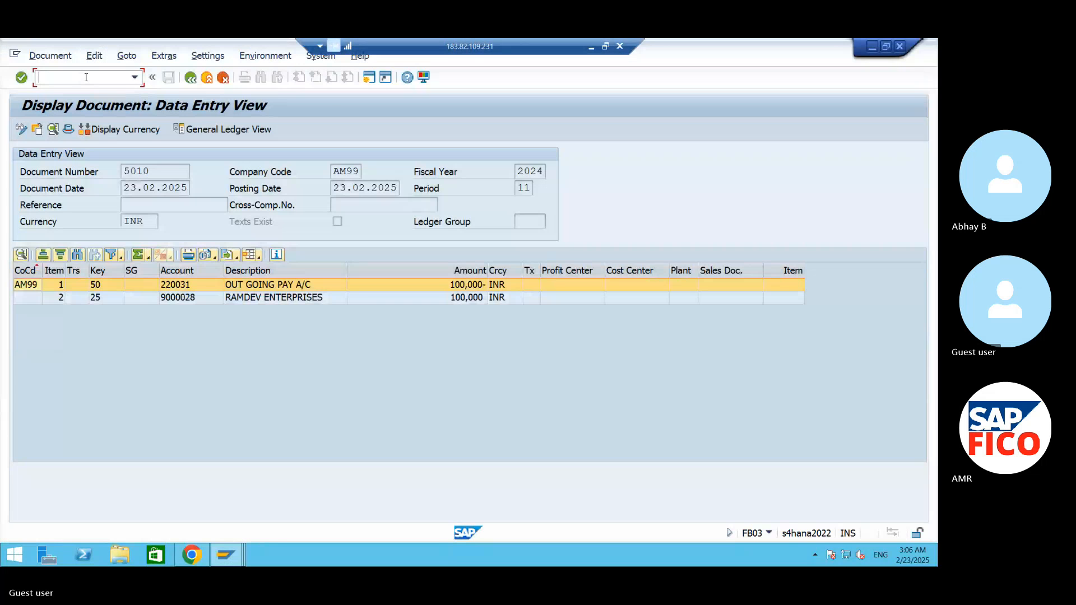
- Start the vendor invoice transaction FB60 and confirm company code AM99
text(/NFB60)
key(Return)
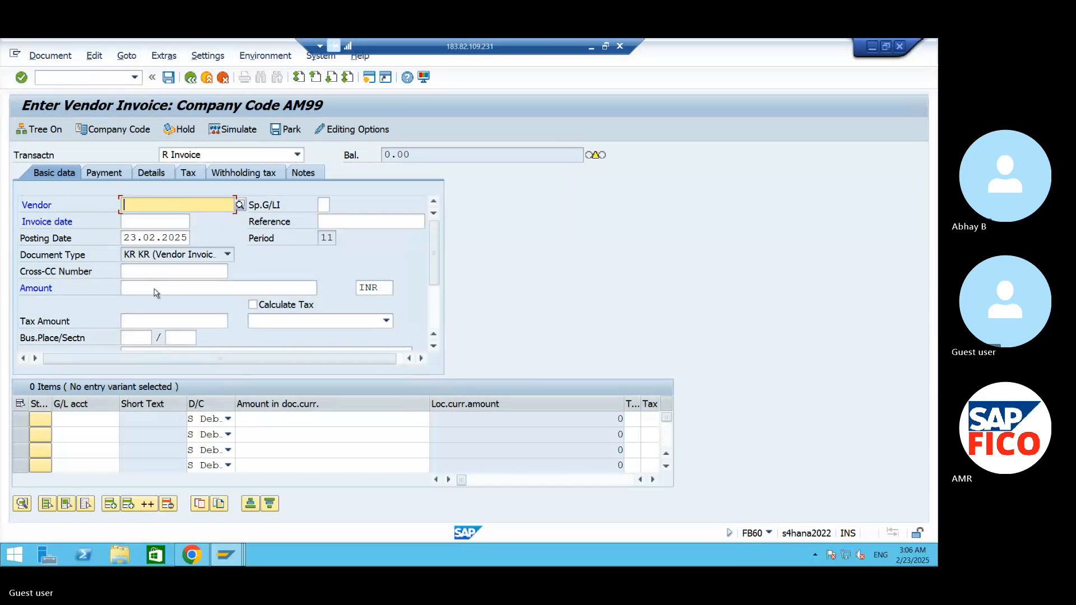
click(115, 129)
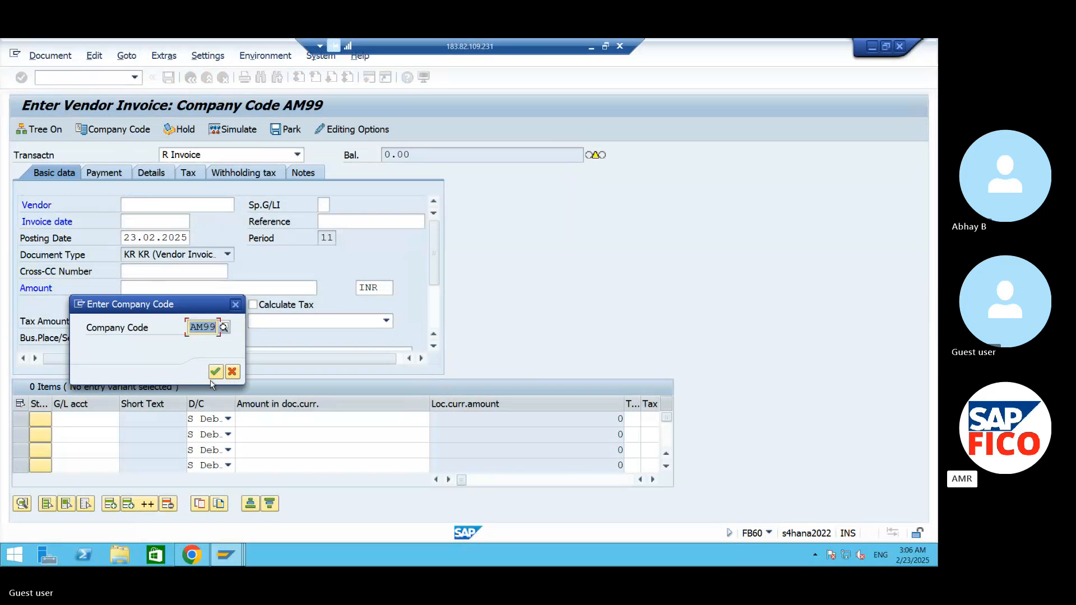
click(215, 373)
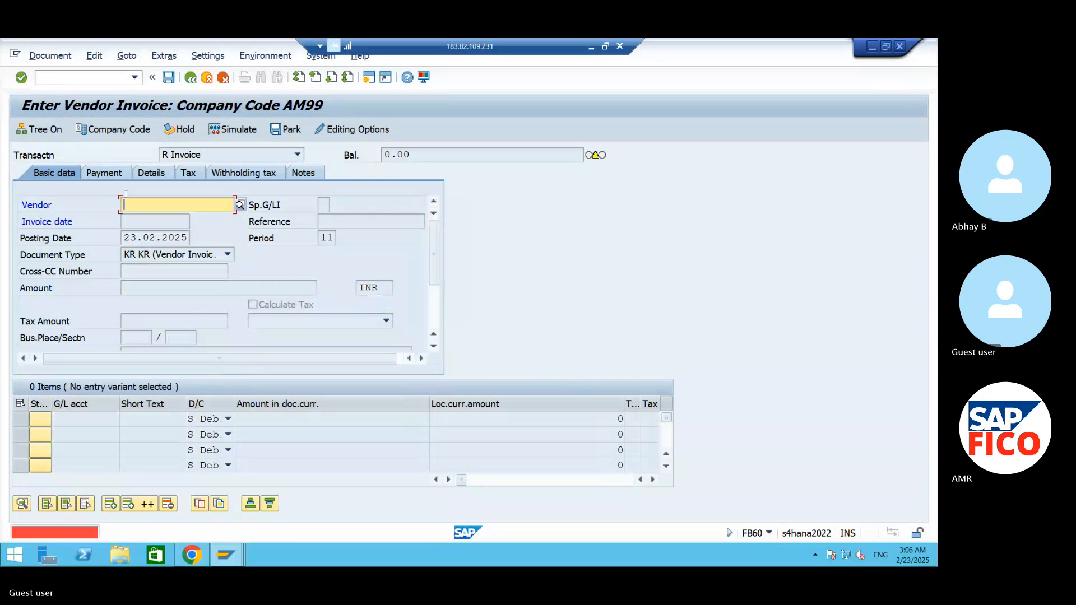
click(77, 81)
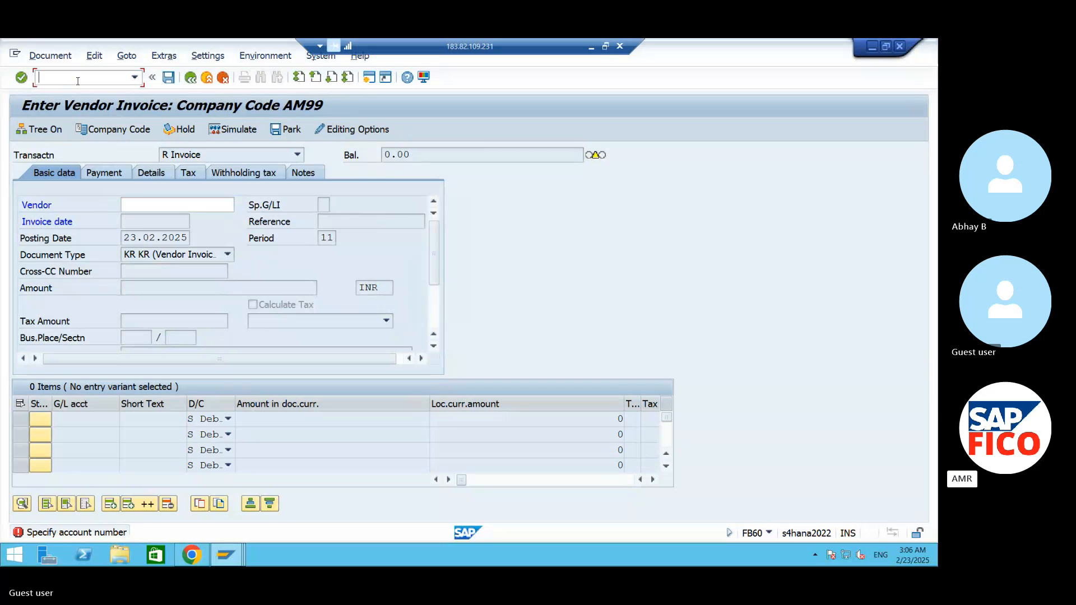
- Restart transaction FB60 and select Ramdev Enterprises as the vendor from the AM99 supplier search
text(/NFB60)
key(Return)
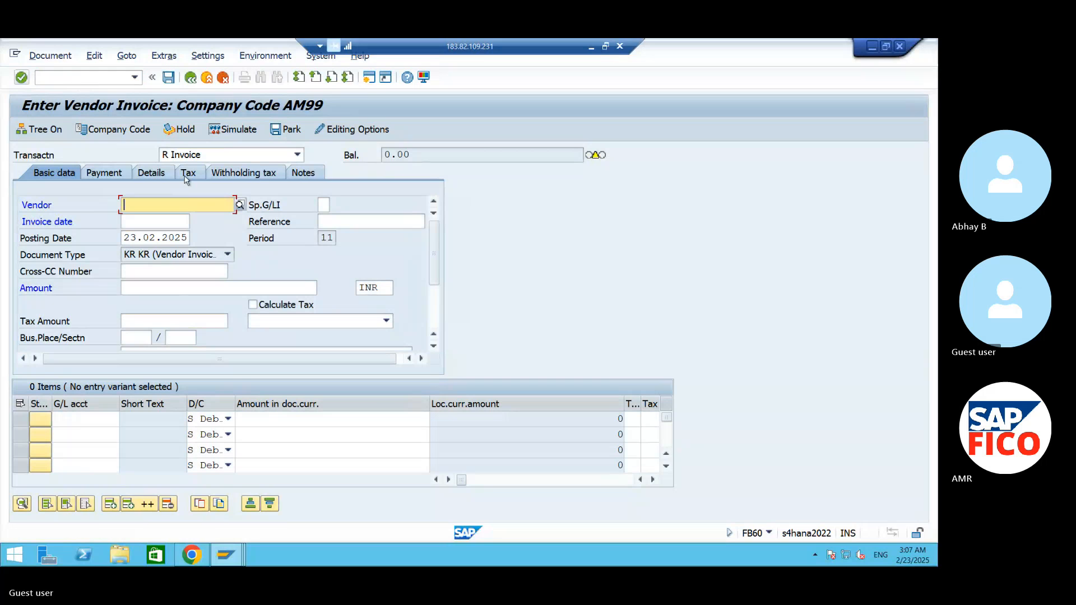
click(240, 205)
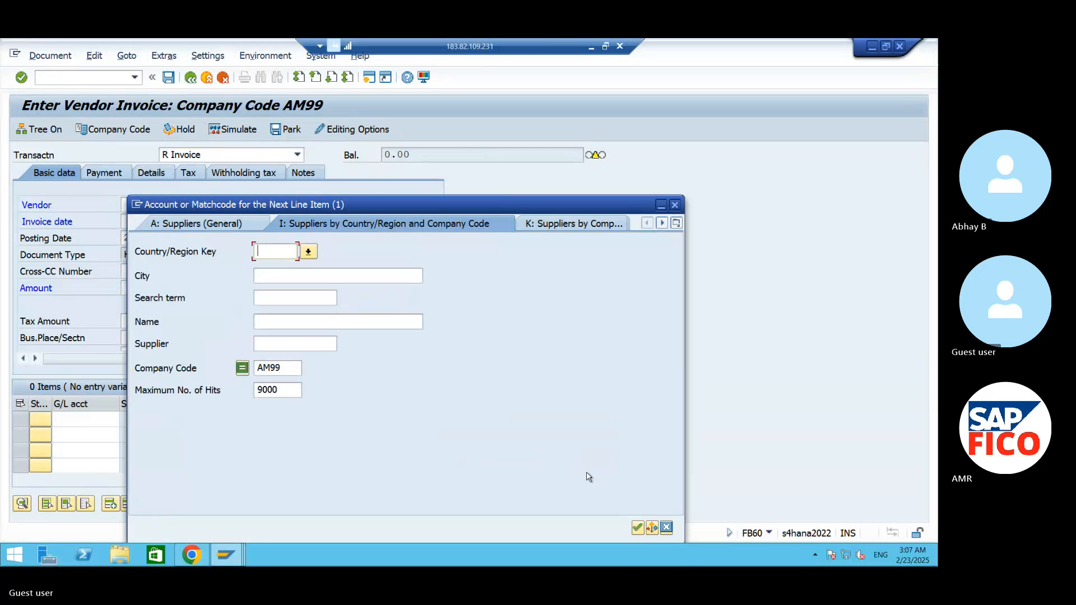
click(637, 529)
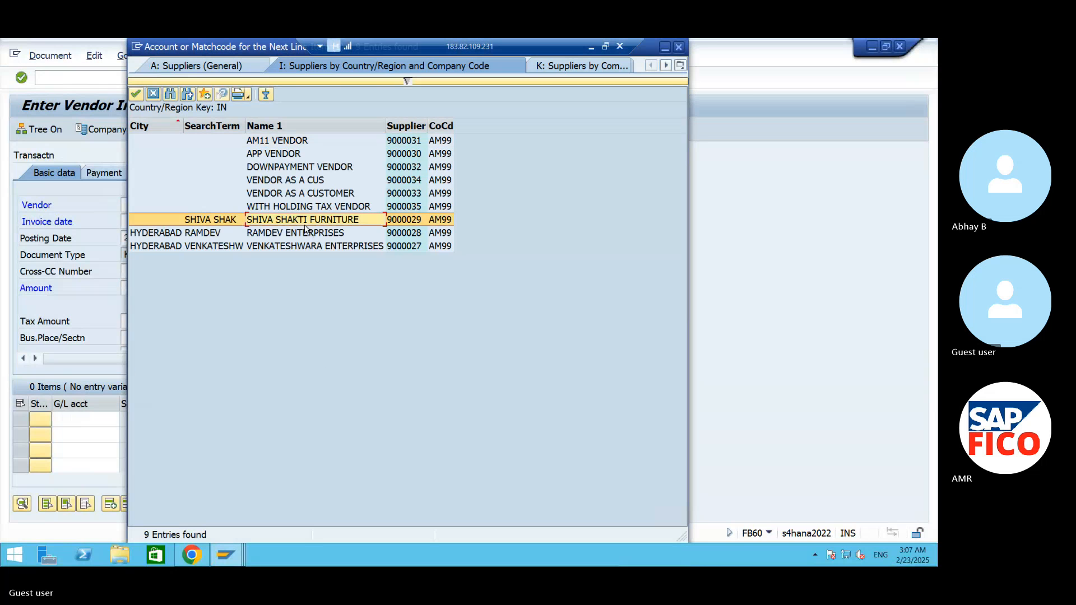
click(135, 93)
- Set the vendor invoice date to 23.02.2025 and the invoice amount to 100000 INR
click(183, 223)
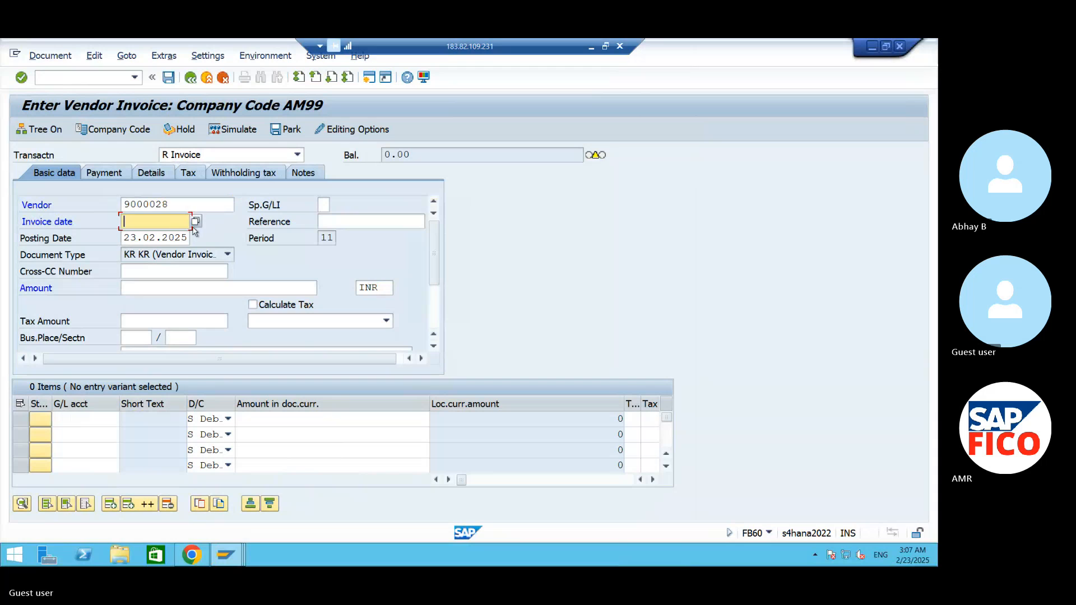
click(195, 223)
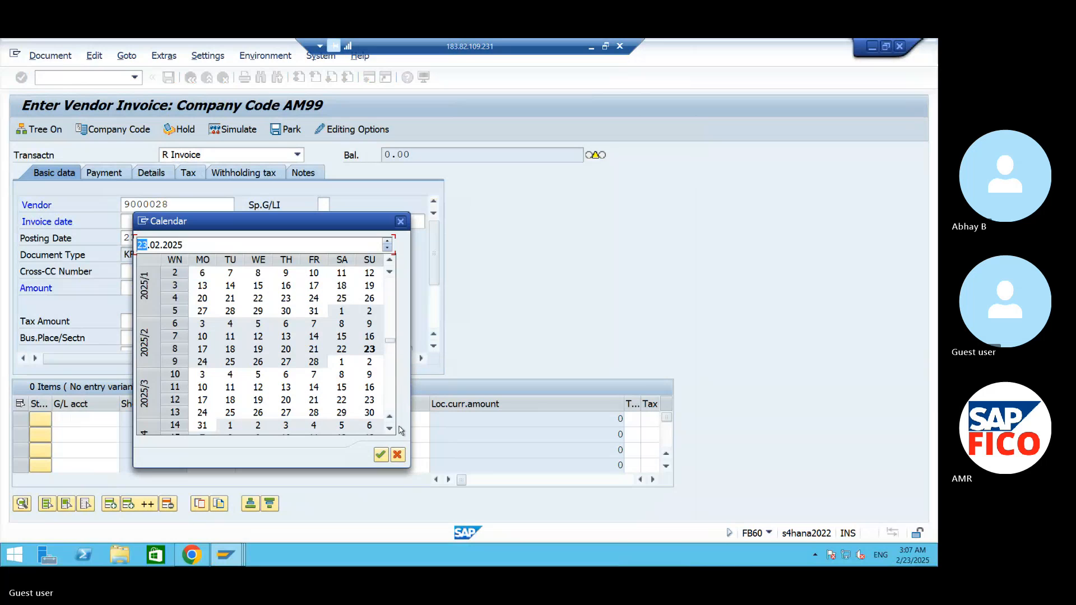
click(381, 454)
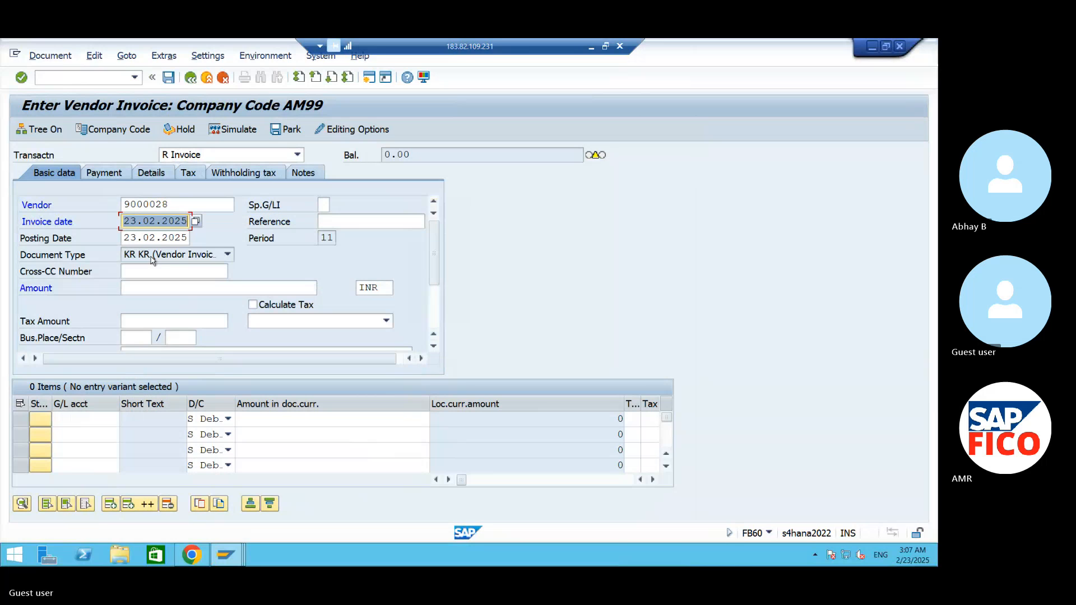
click(145, 287)
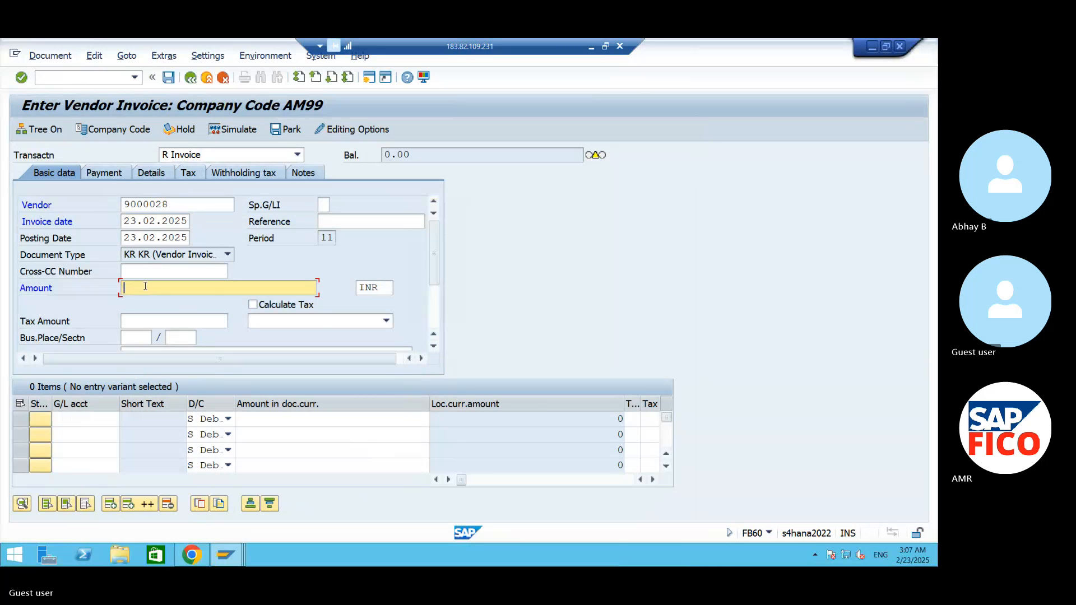
text(100000)
- Look up the AM99 G/L accounts and assign Contract Fees A/C (440002) to the first invoice line
click(115, 420)
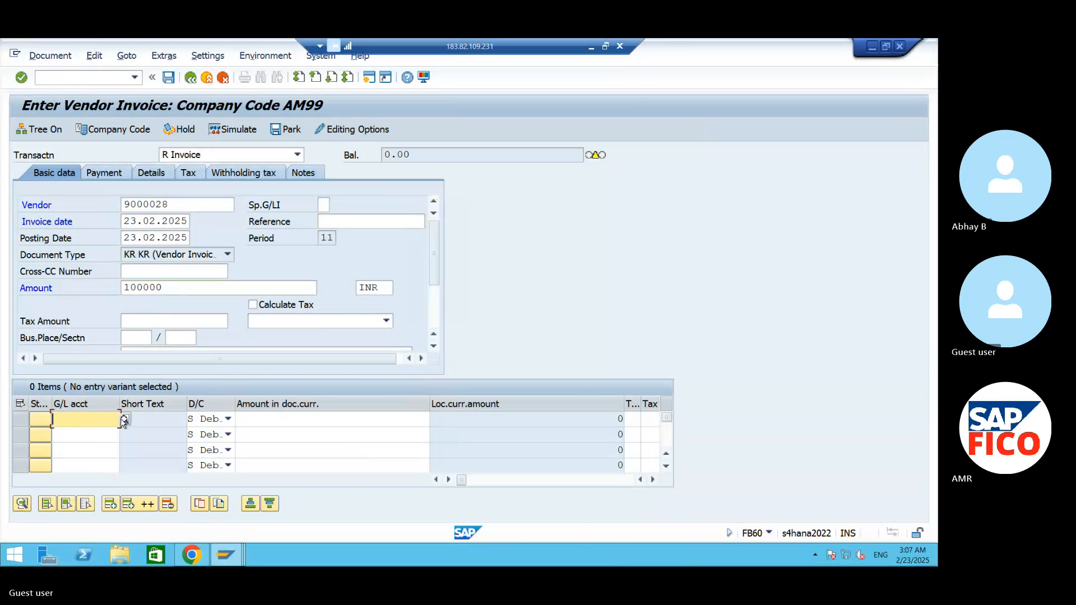
click(124, 419)
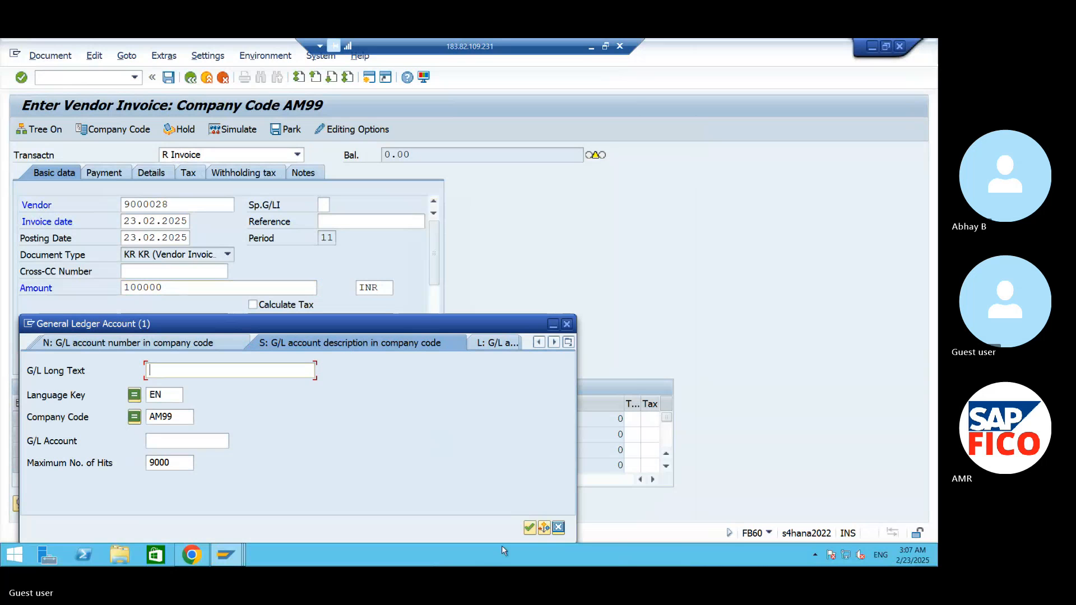
click(529, 527)
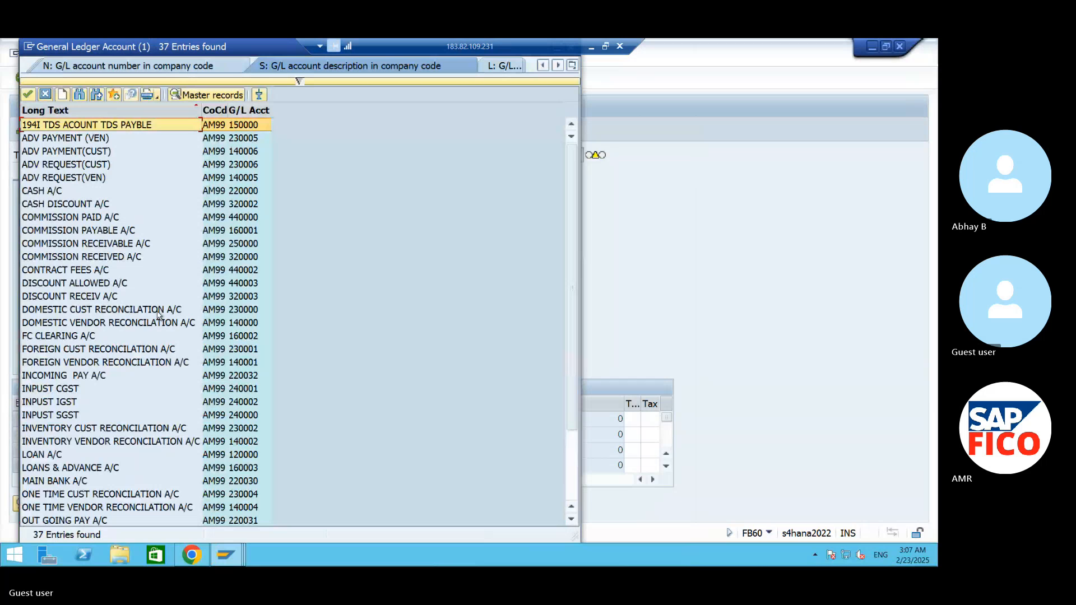
click(117, 261)
click(107, 270)
click(23, 97)
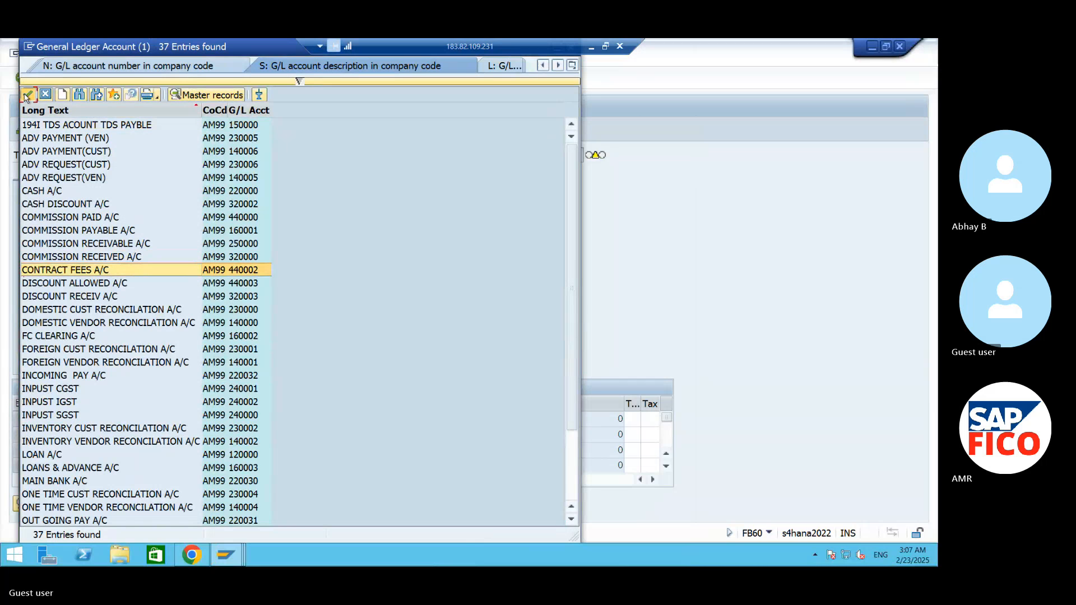
- Enter * as the contract fees line amount and 99FC as its cost center, and validate the line
click(307, 420)
text(*)
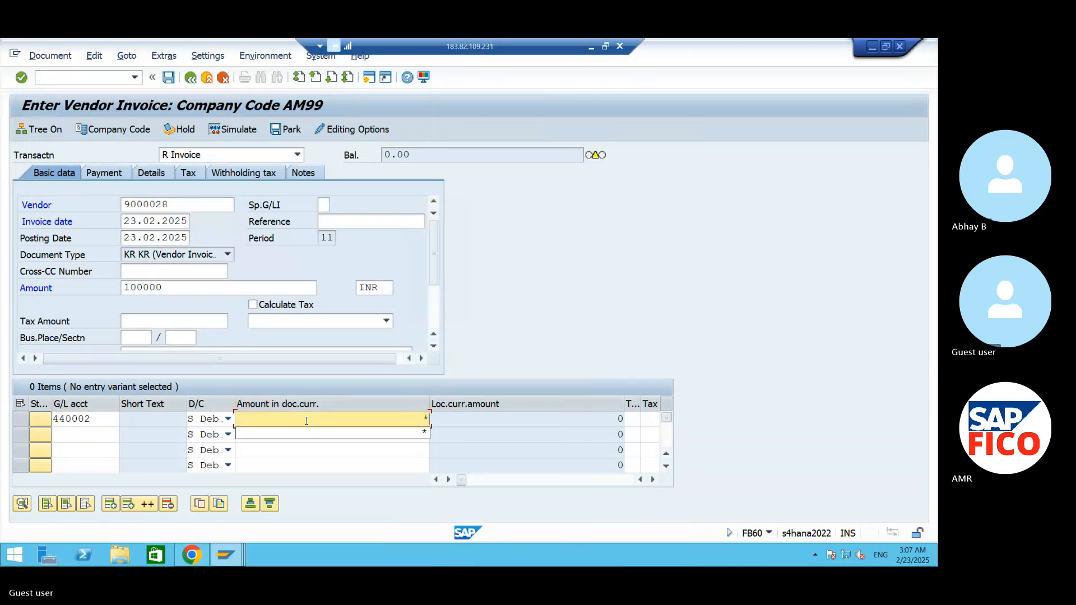
key(Tab)
key(Tab)
key(Tab)
key(Tab)
key(Tab)
key(Tab)
key(Tab)
key(Tab)
key(Tab)
key(Tab)
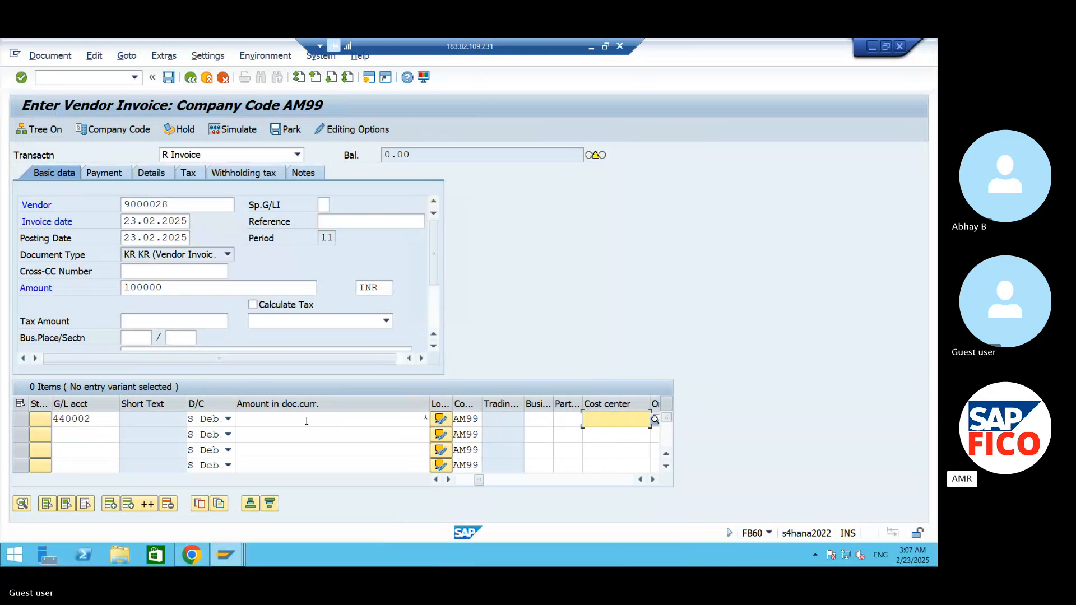
text(99FC)
key(Return)
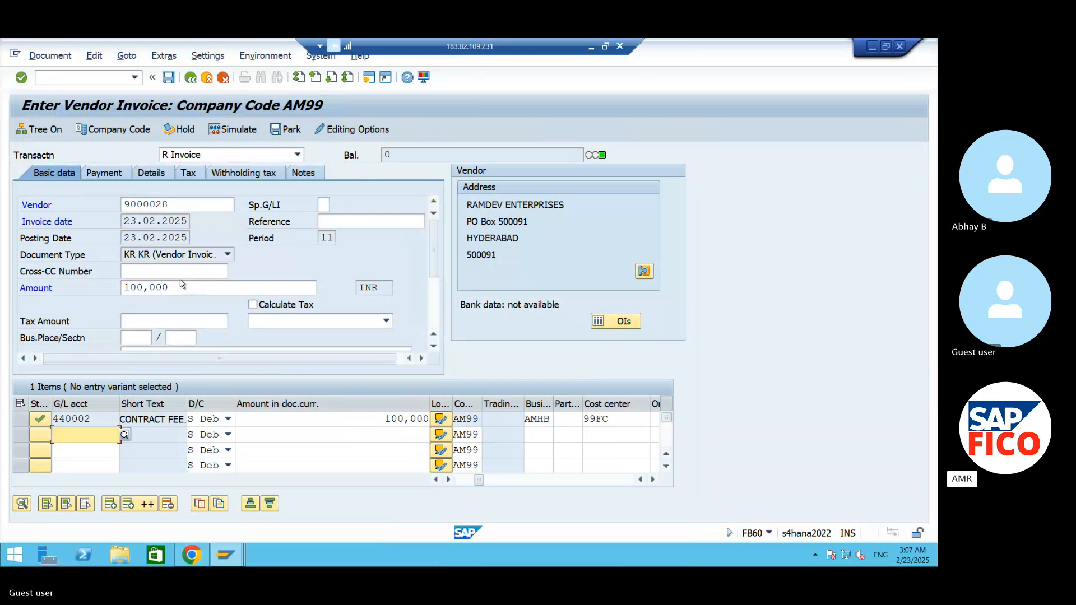
- Simulate and post the vendor invoice, and display the posted document
click(230, 136)
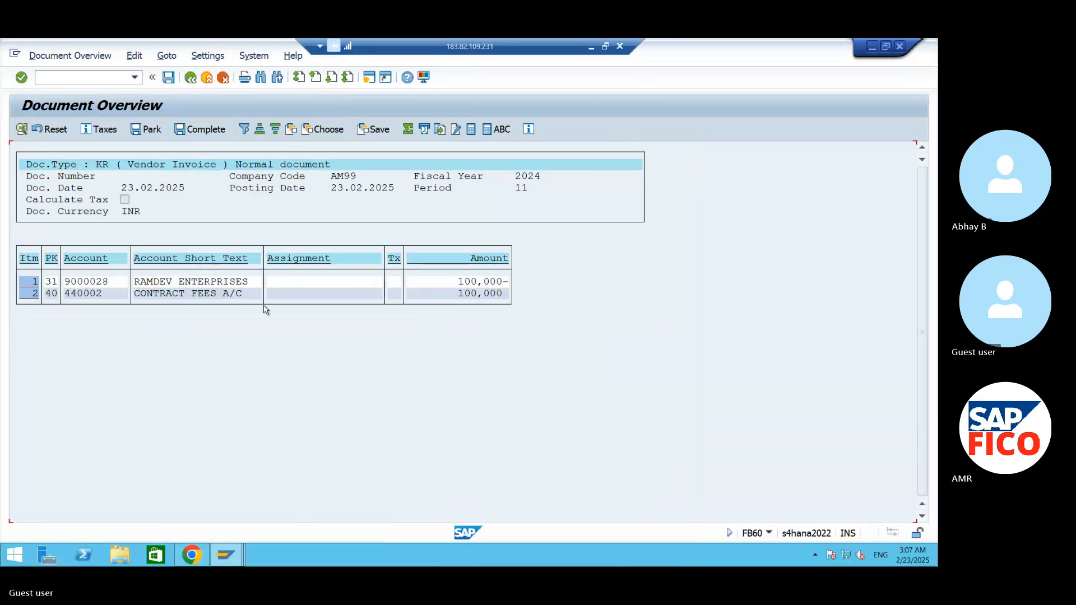
click(168, 78)
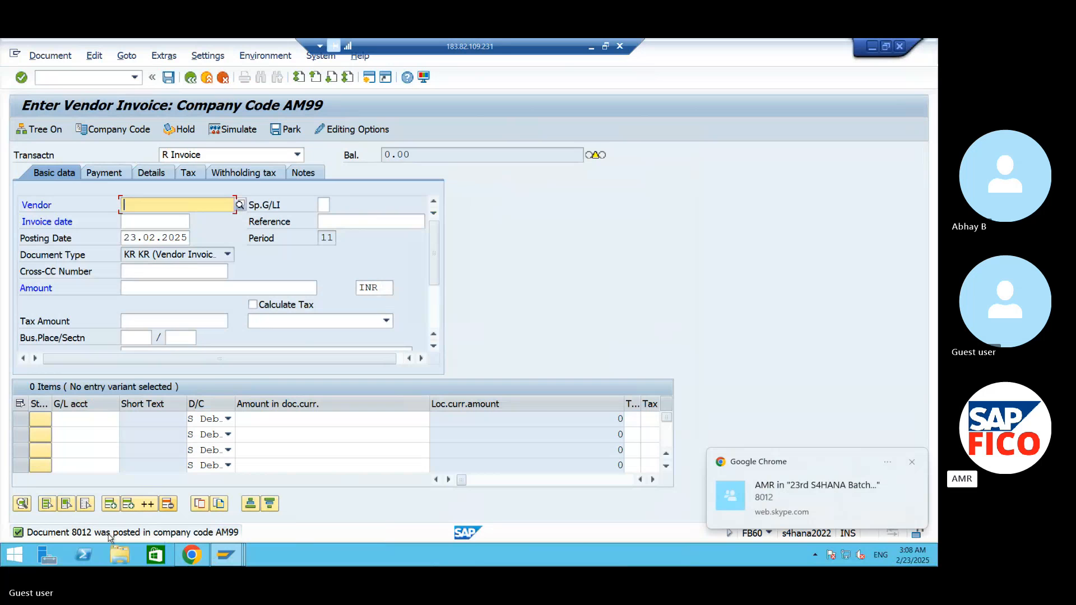
click(80, 78)
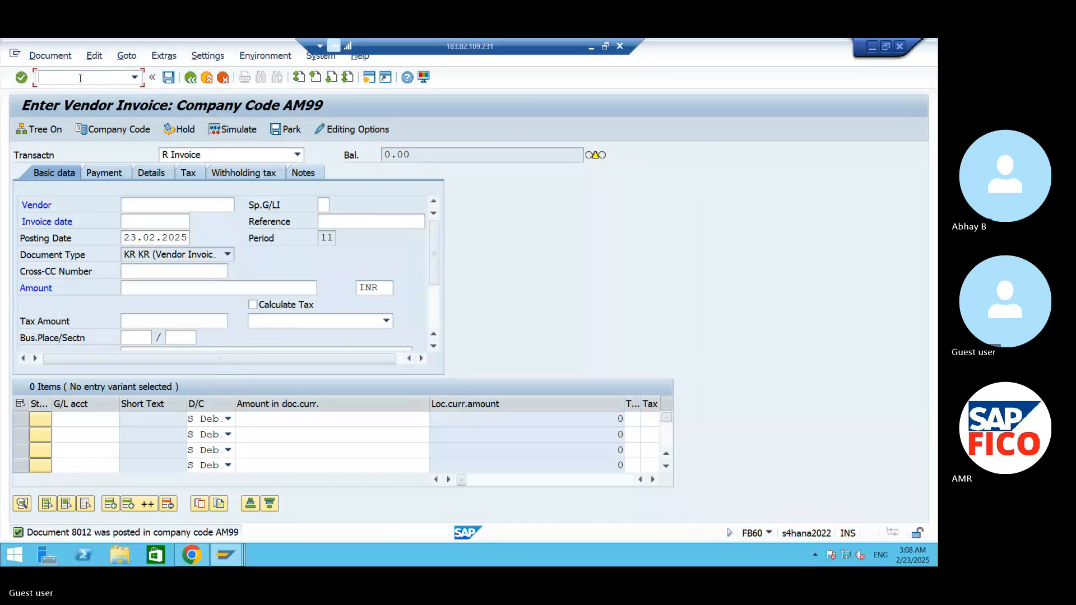
click(56, 56)
click(55, 89)
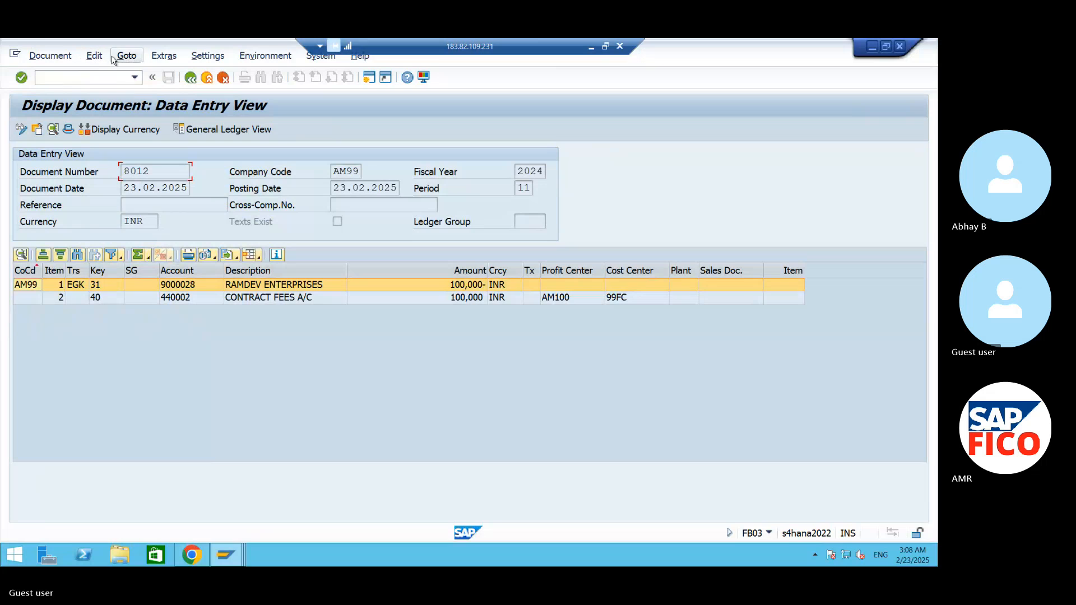
- Start the outgoing payment transaction F-53 and set the document date to 23.02.2025
click(107, 83)
text(/NF-53)
key(Return)
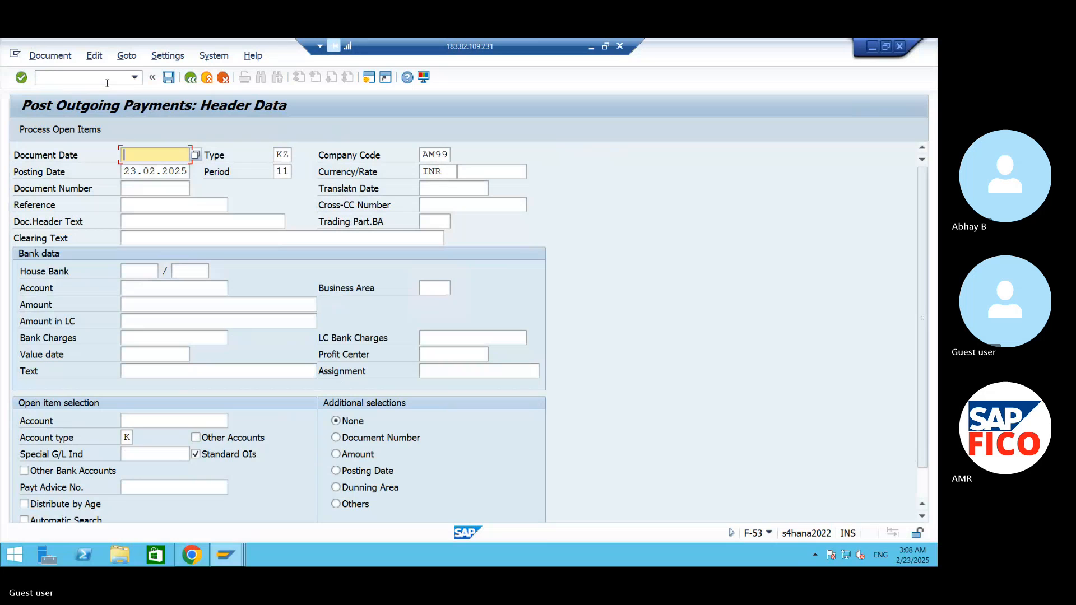
click(196, 154)
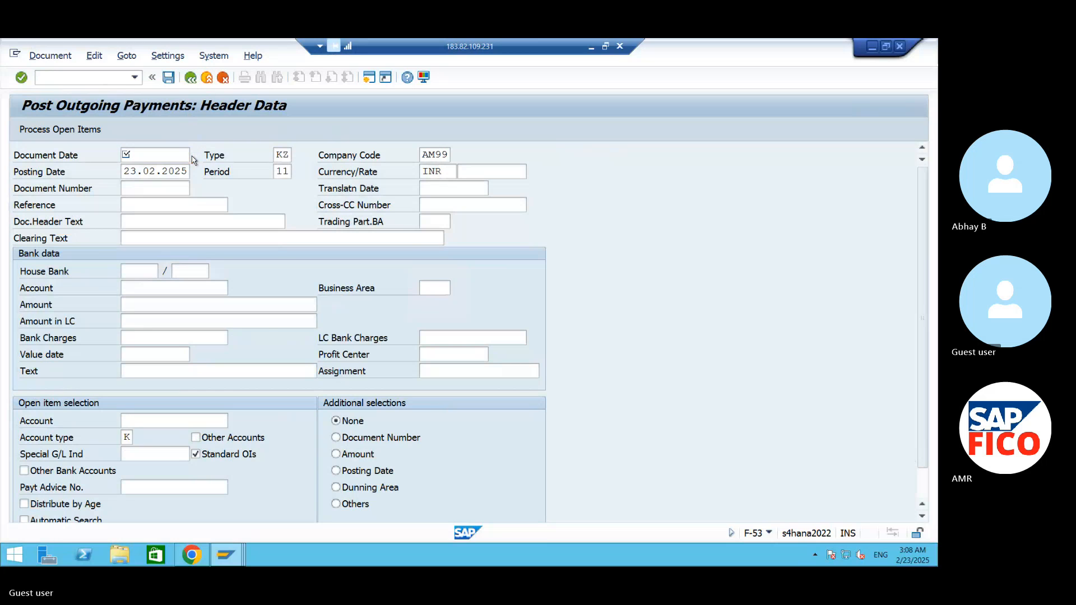
click(380, 454)
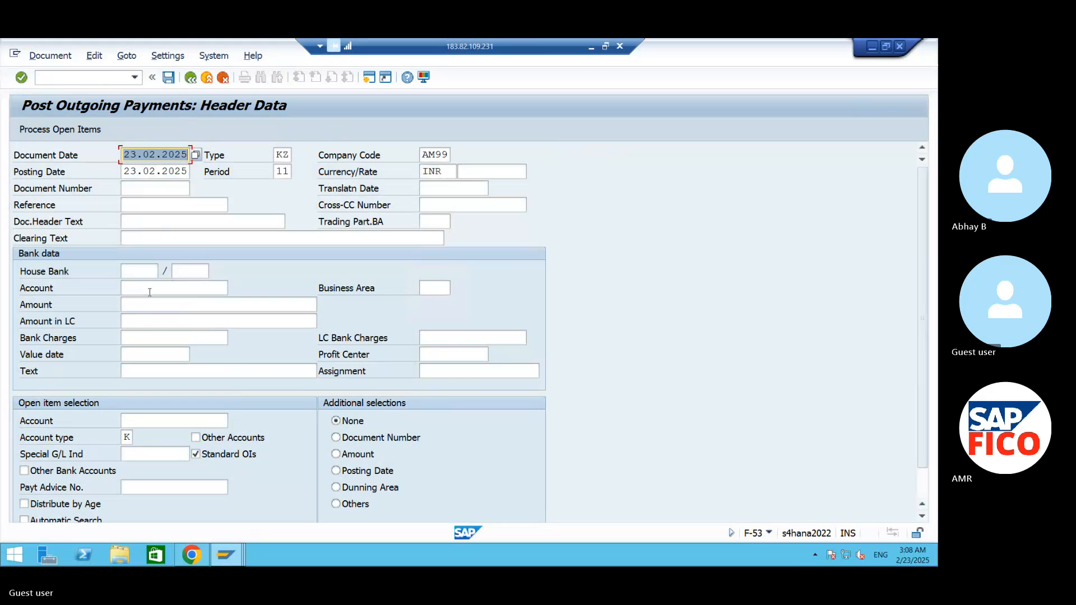
- Set the bank data account to Out Going Pay A/C (220031) and the payment amount to 100000
click(149, 292)
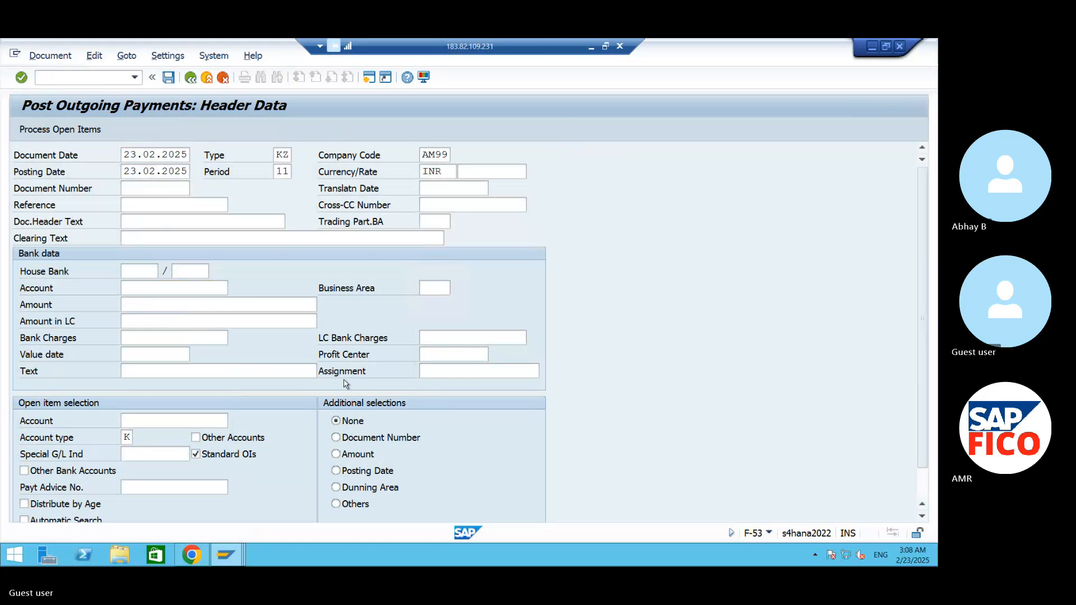
key(F4)
click(509, 251)
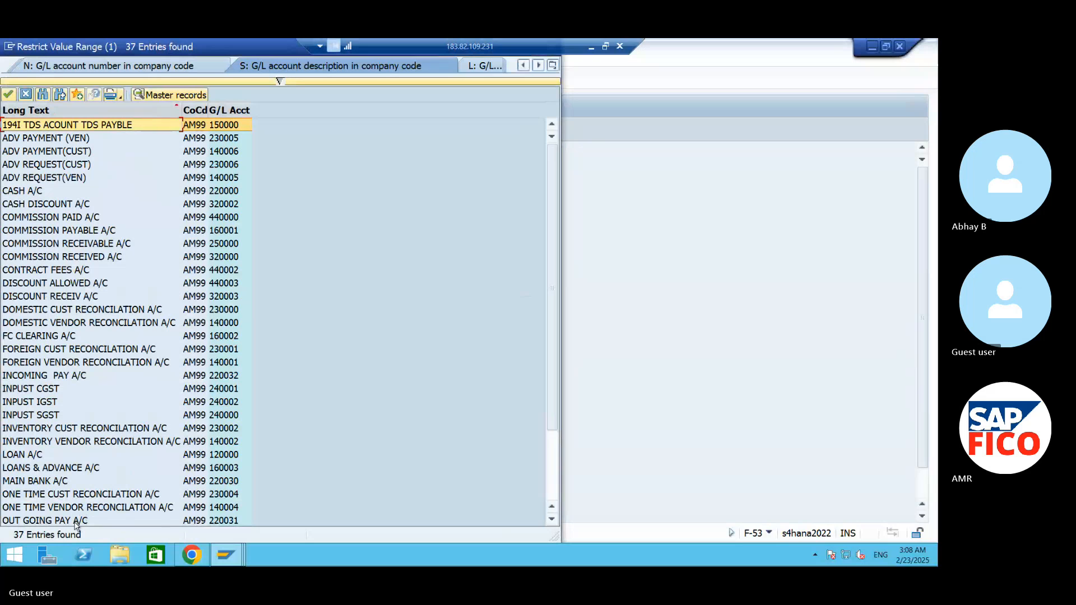
click(80, 520)
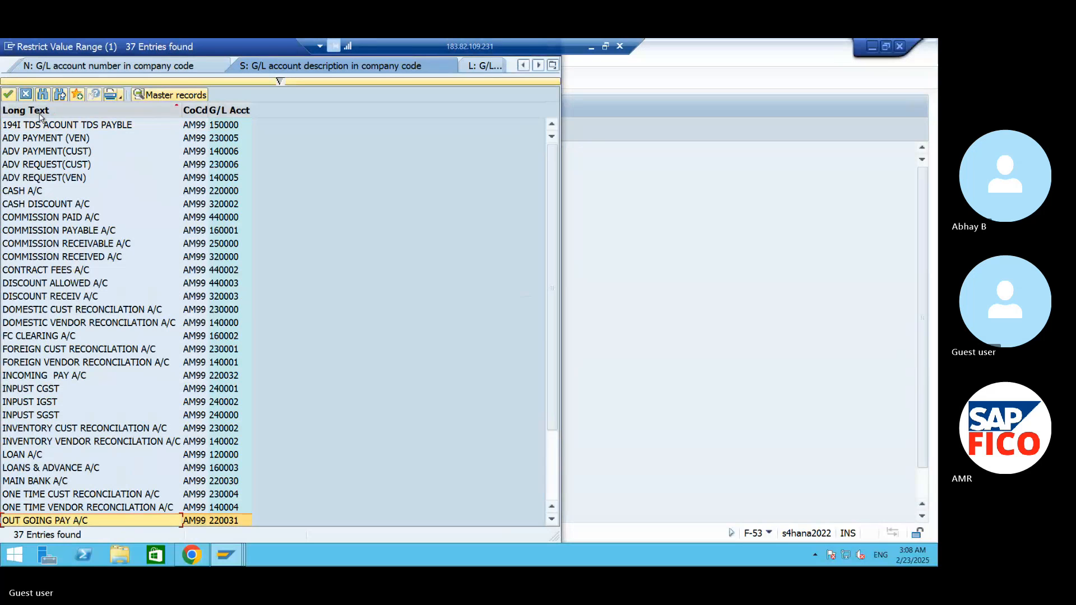
click(8, 94)
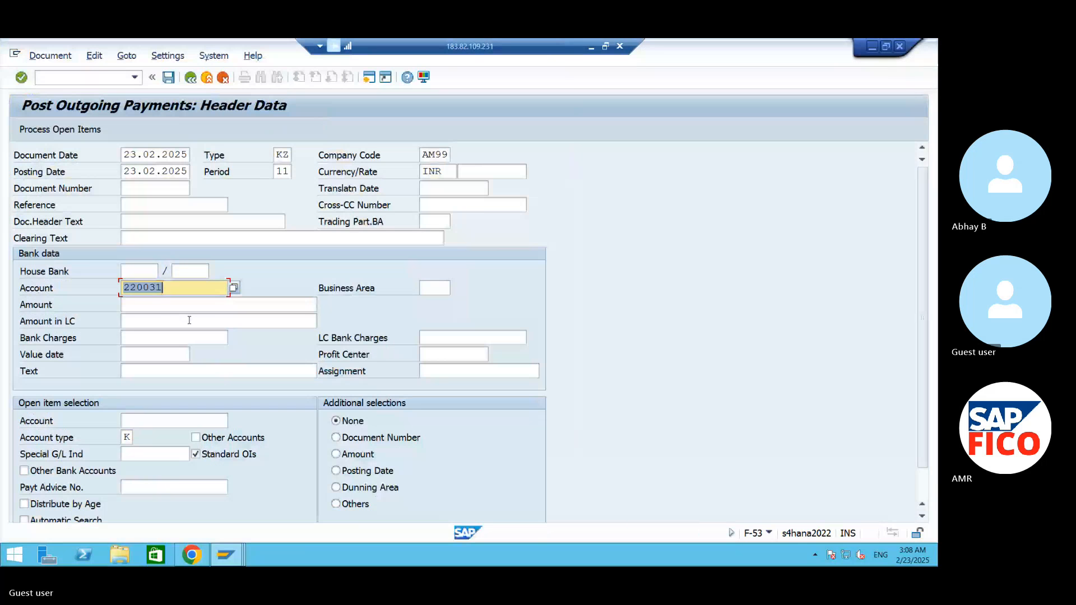
click(162, 305)
text(100000)
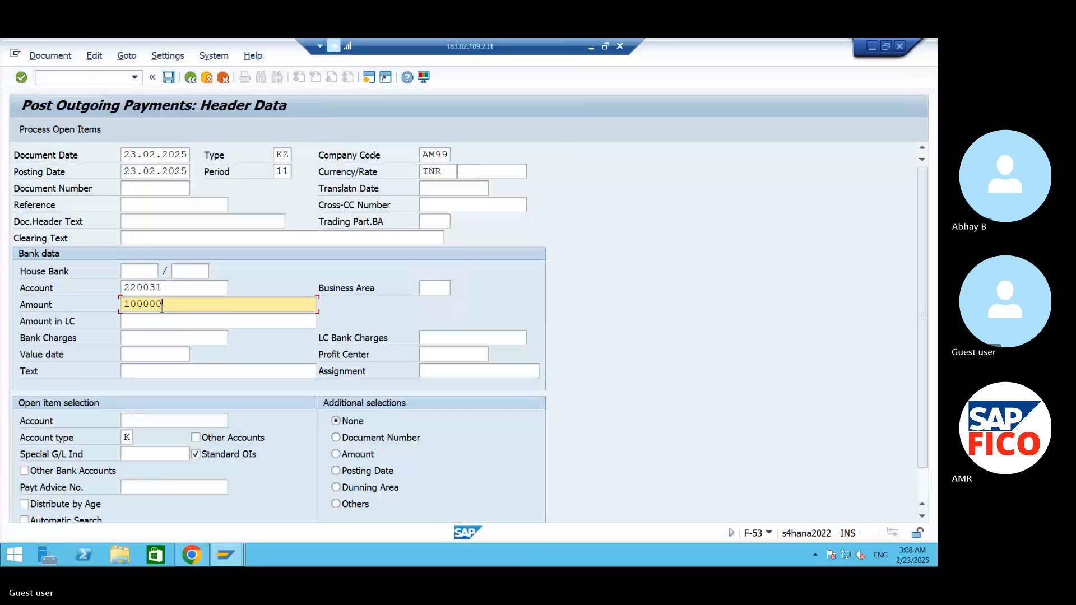
- Select Ramdev Enterprises as the open item account and process its open items
click(167, 420)
click(235, 422)
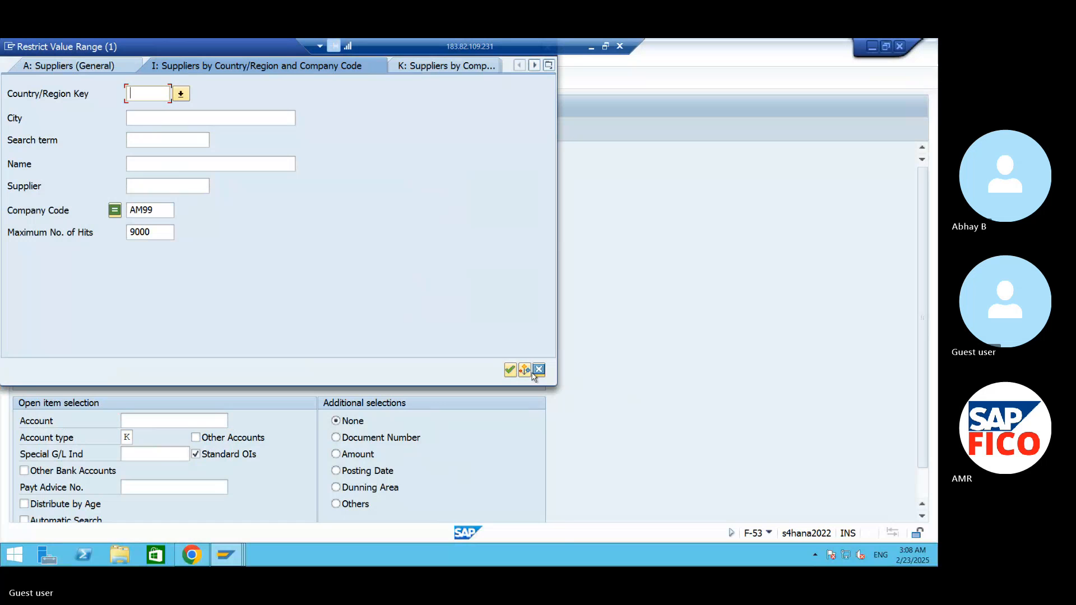
click(510, 369)
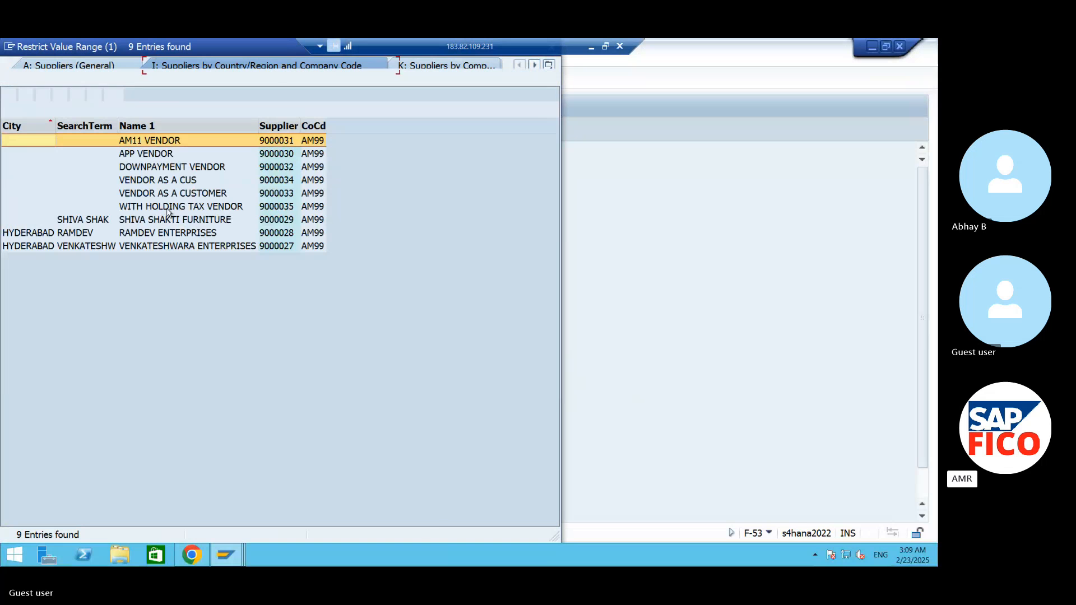
click(144, 233)
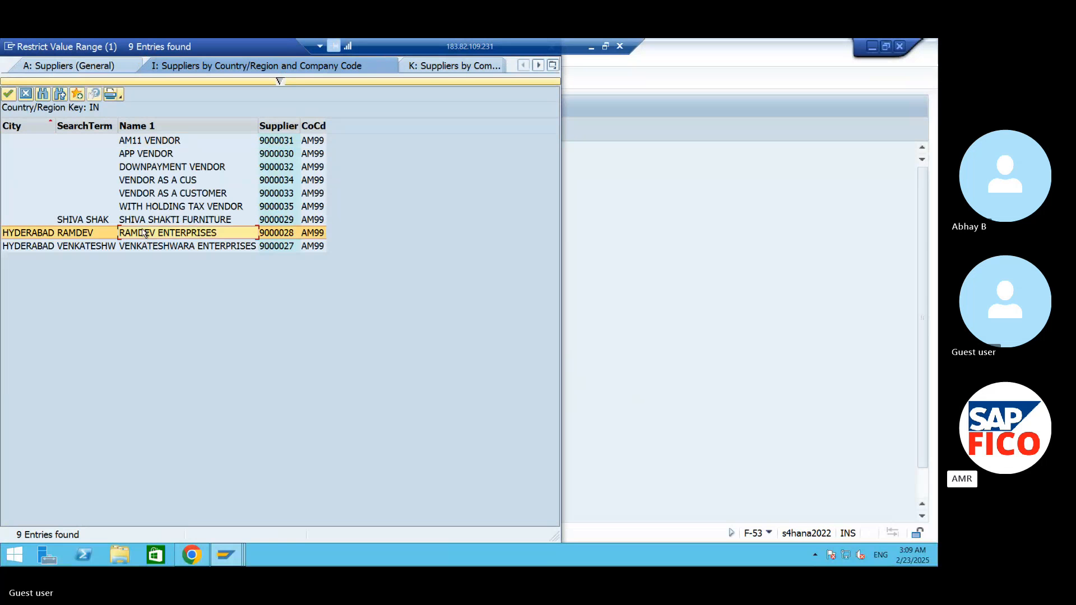
click(8, 94)
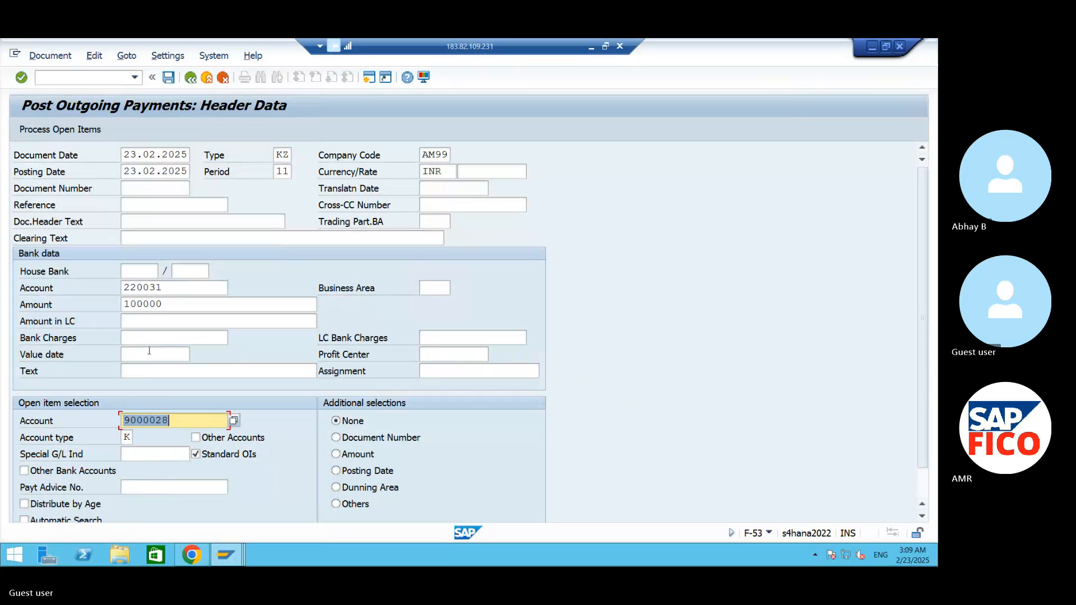
click(53, 131)
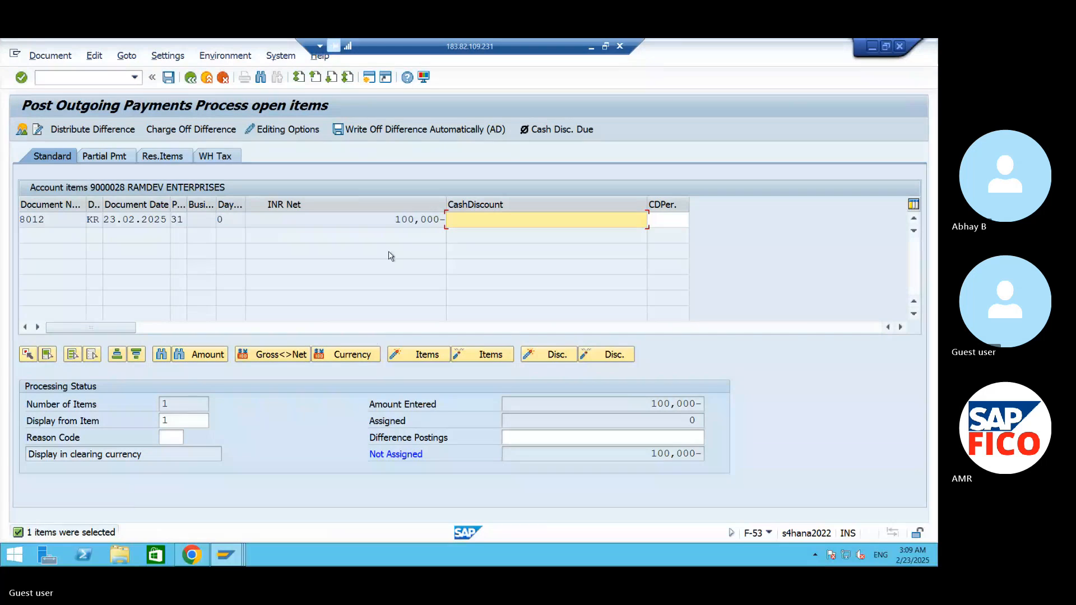
- Assign the open vendor invoice to the payment, and simulate and post the outgoing payment document
double_click(415, 219)
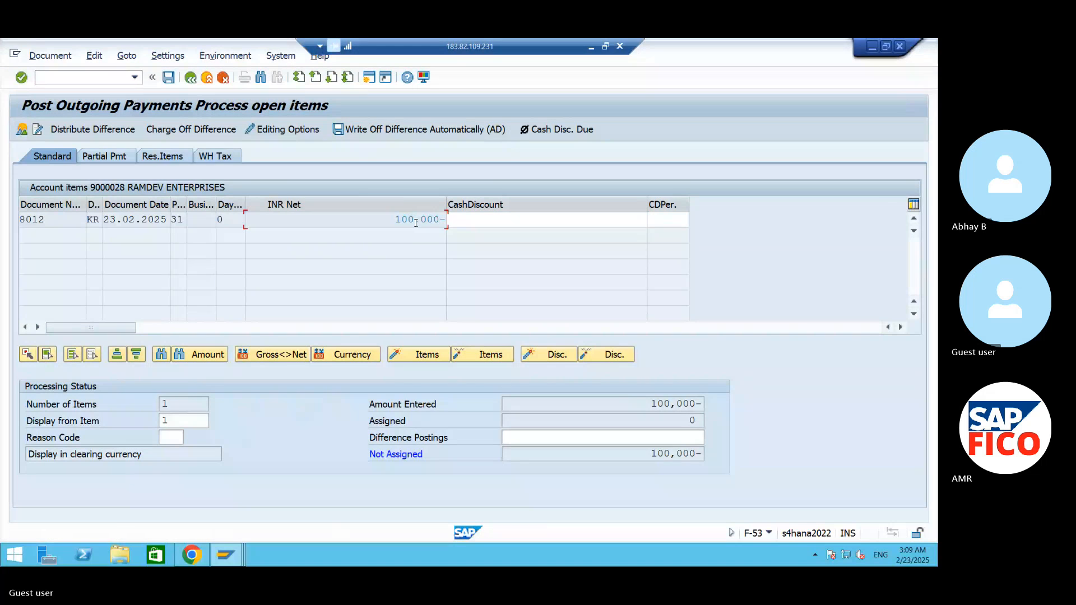
click(53, 56)
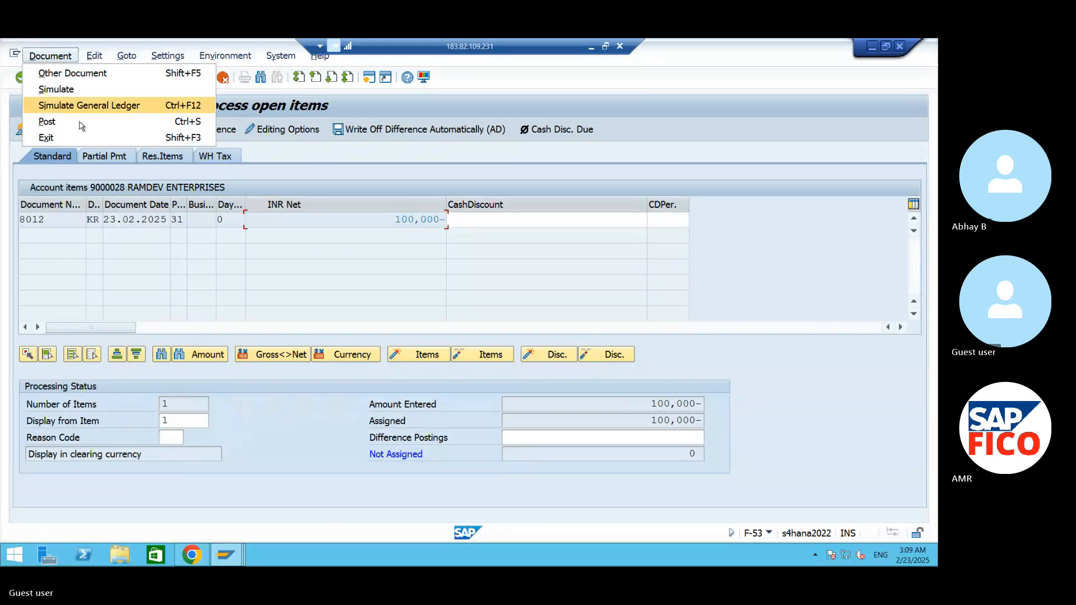
click(75, 92)
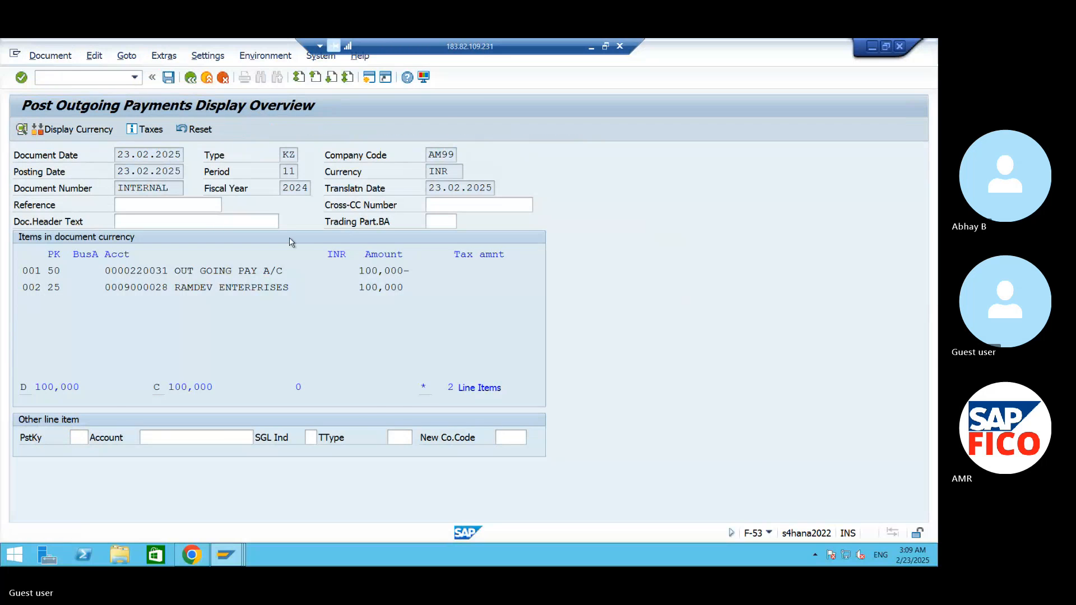
key(ctrl+s)
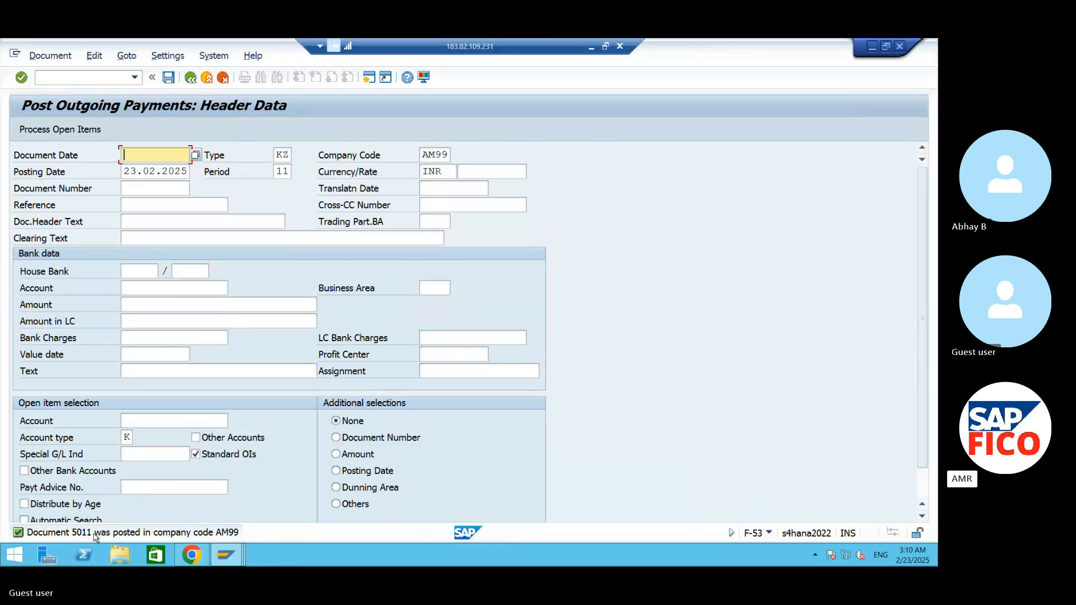
- Create manual check information in FCH5 assigning check number 100001 to payment document 5011, and save it
click(92, 80)
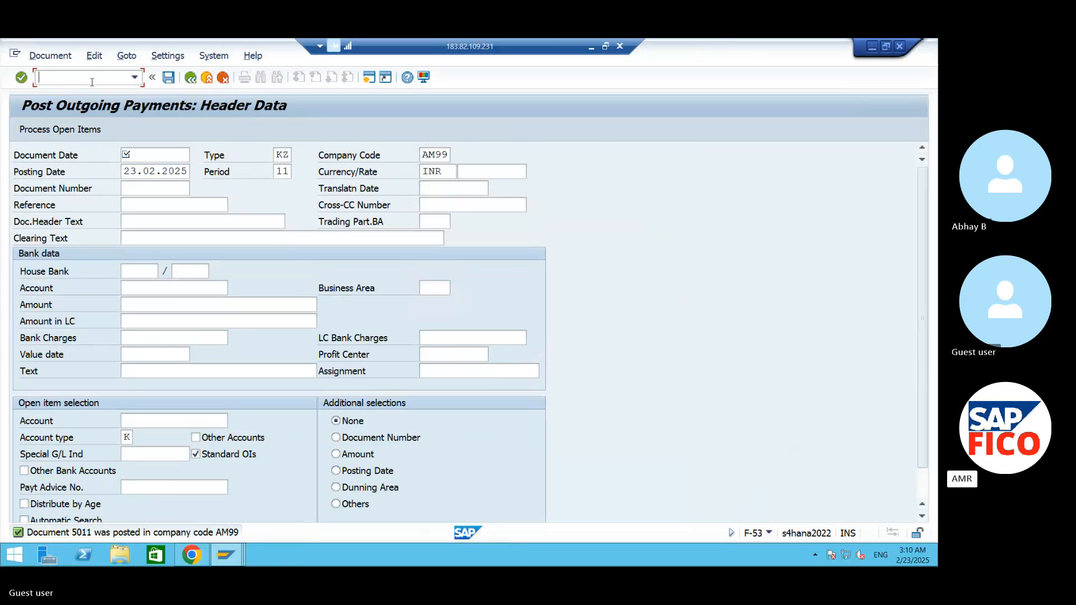
text(/NFCH5)
key(Return)
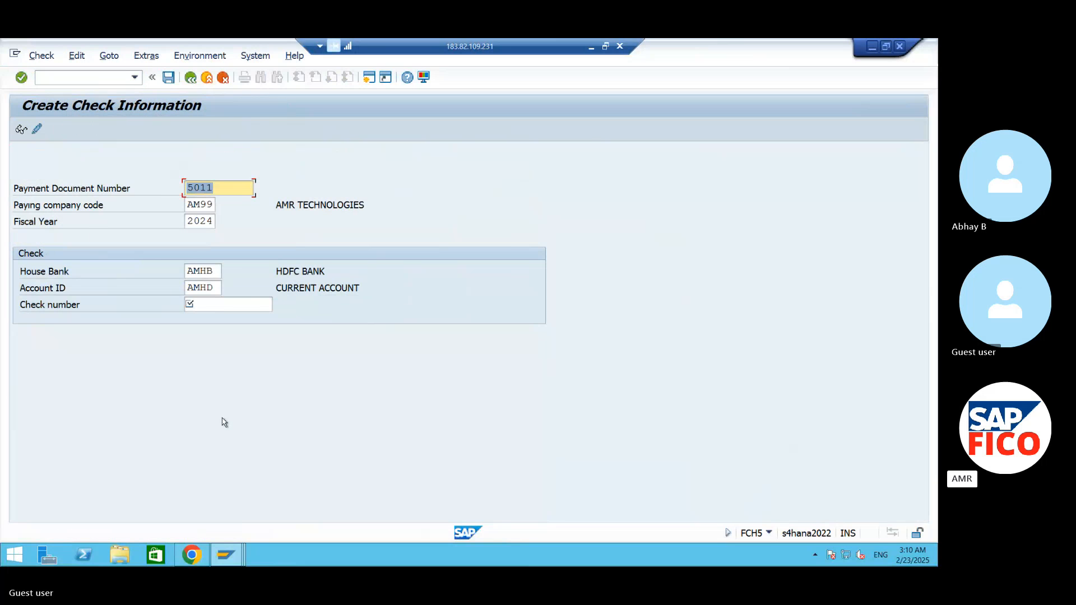
click(245, 305)
text(100)
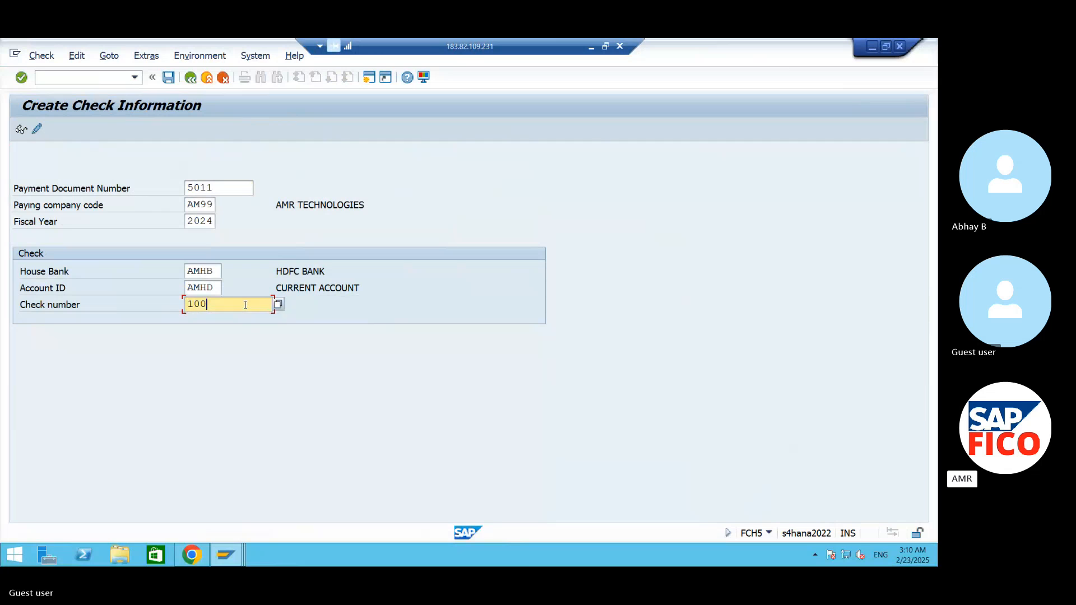
text(001)
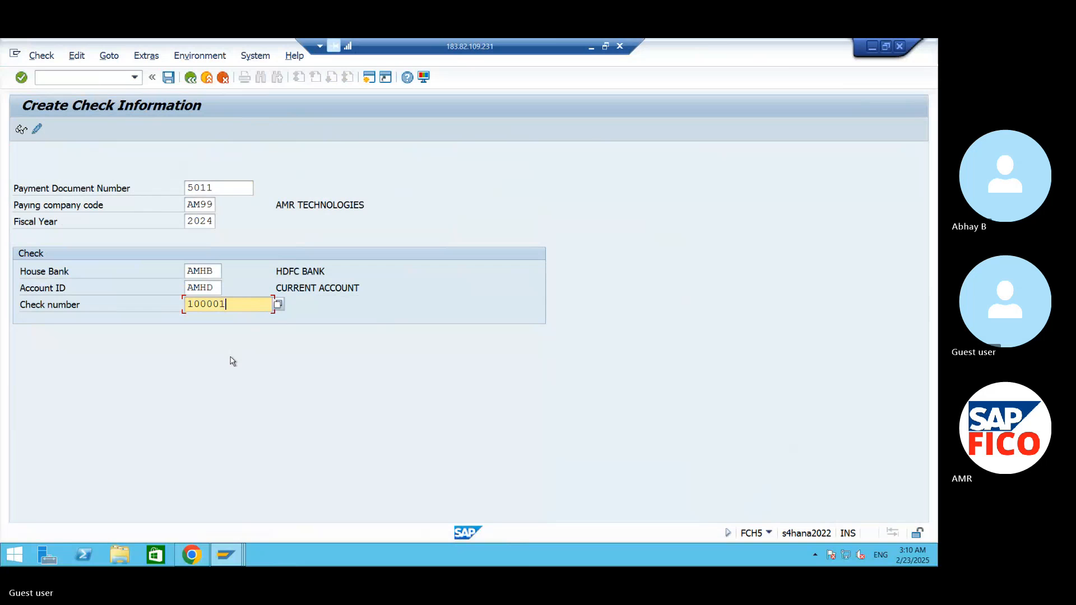
key(Return)
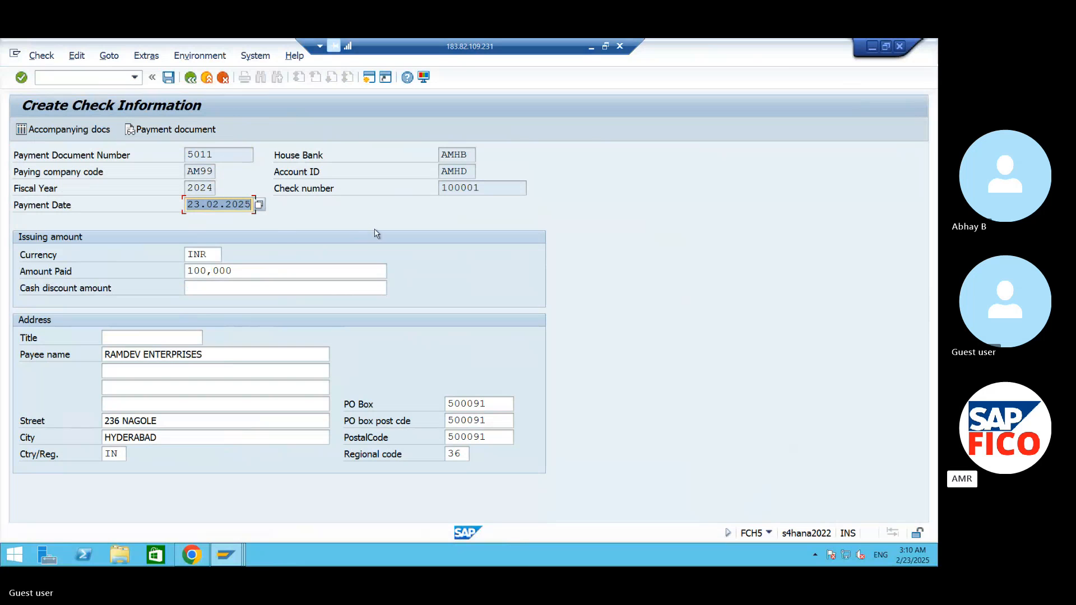
click(168, 81)
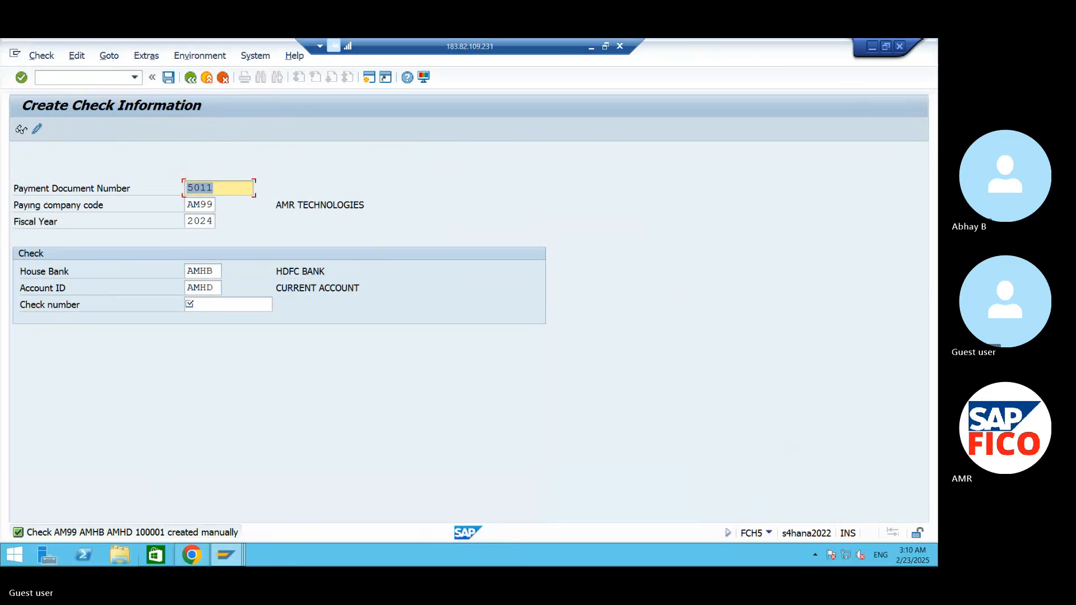
- Start the check register transaction FCHN and restrict it to paying company code AM99, house bank AMHB and account ID AMHD
click(100, 83)
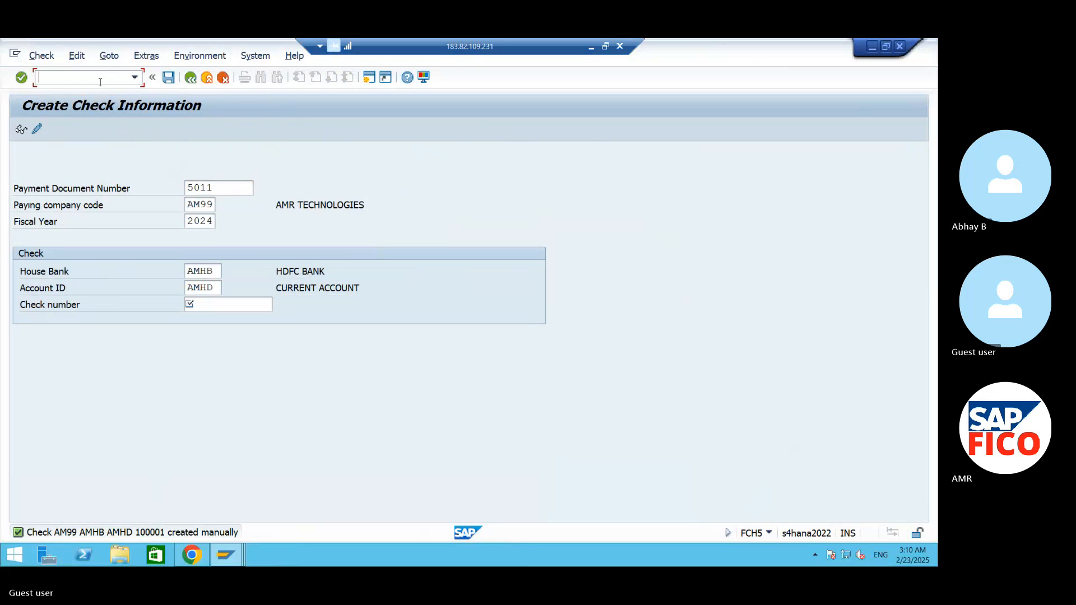
text(/NFCHN)
key(Return)
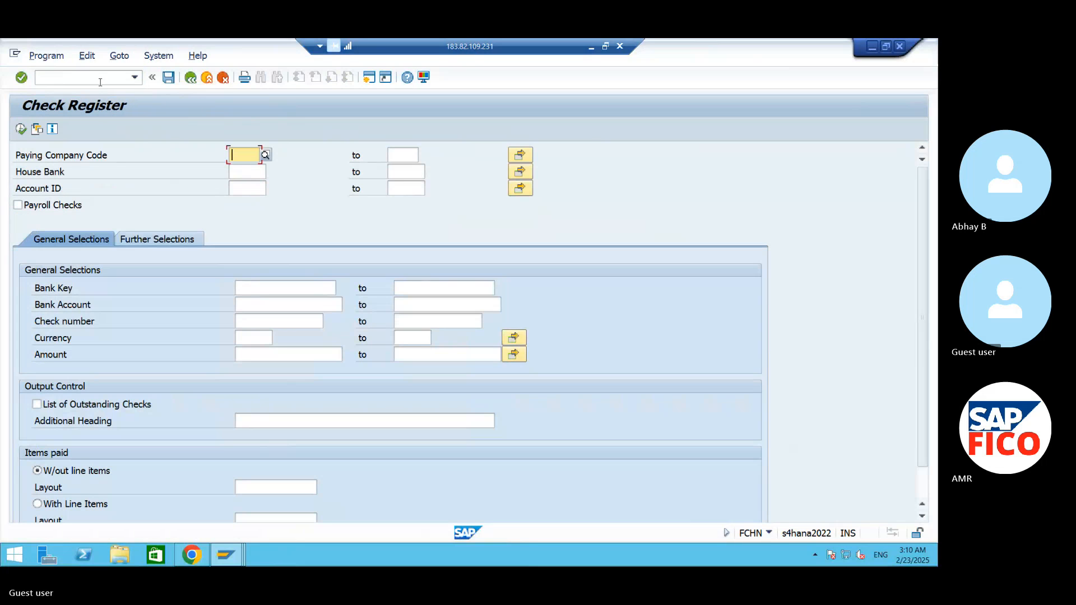
text(AM99)
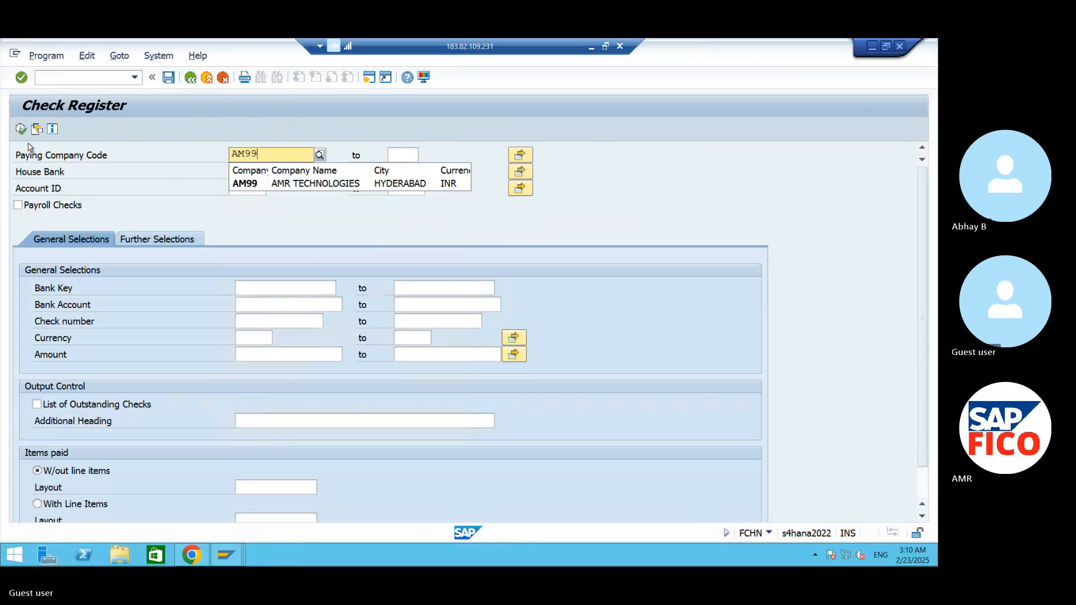
click(258, 184)
click(254, 172)
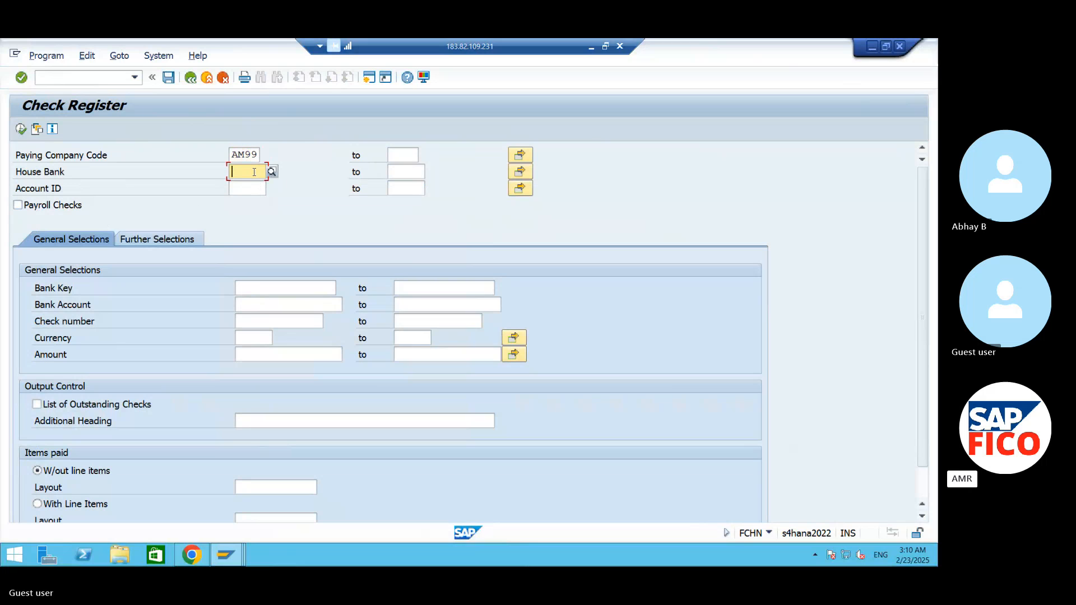
text(AMHB)
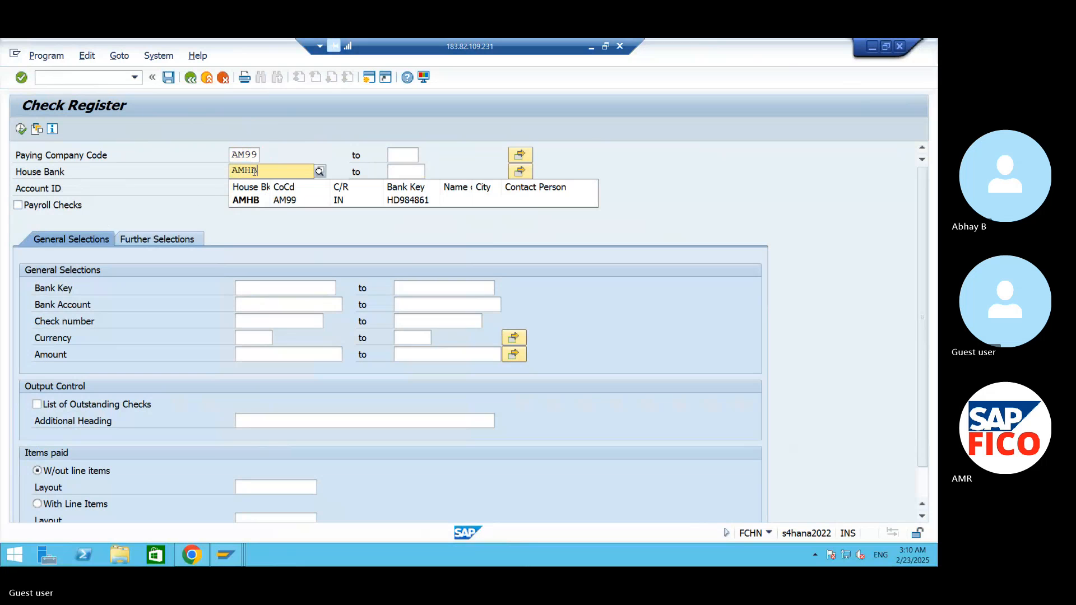
click(252, 200)
click(242, 190)
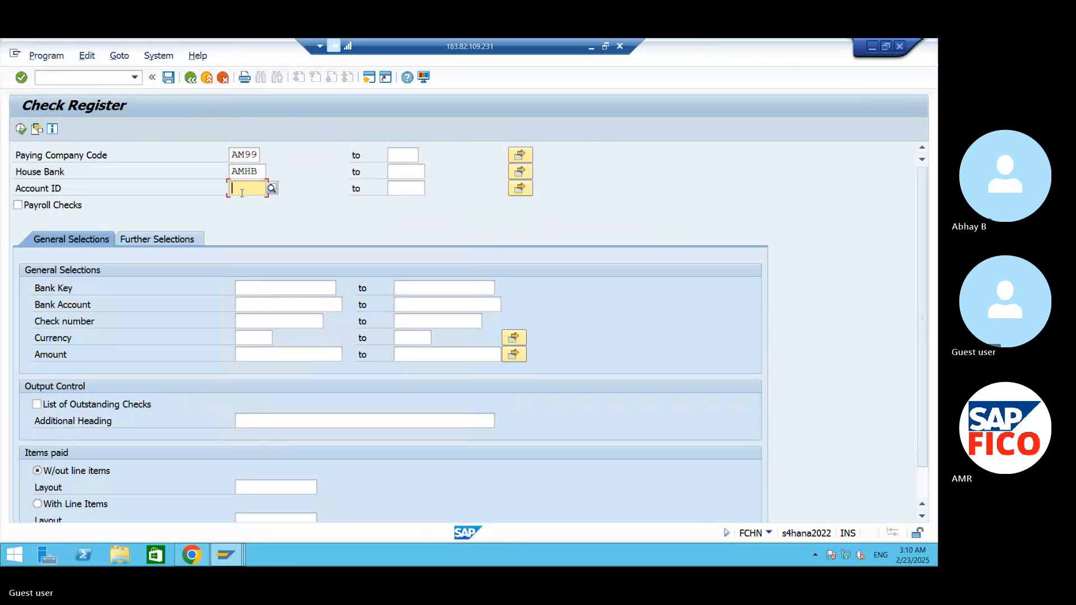
text(AMHD)
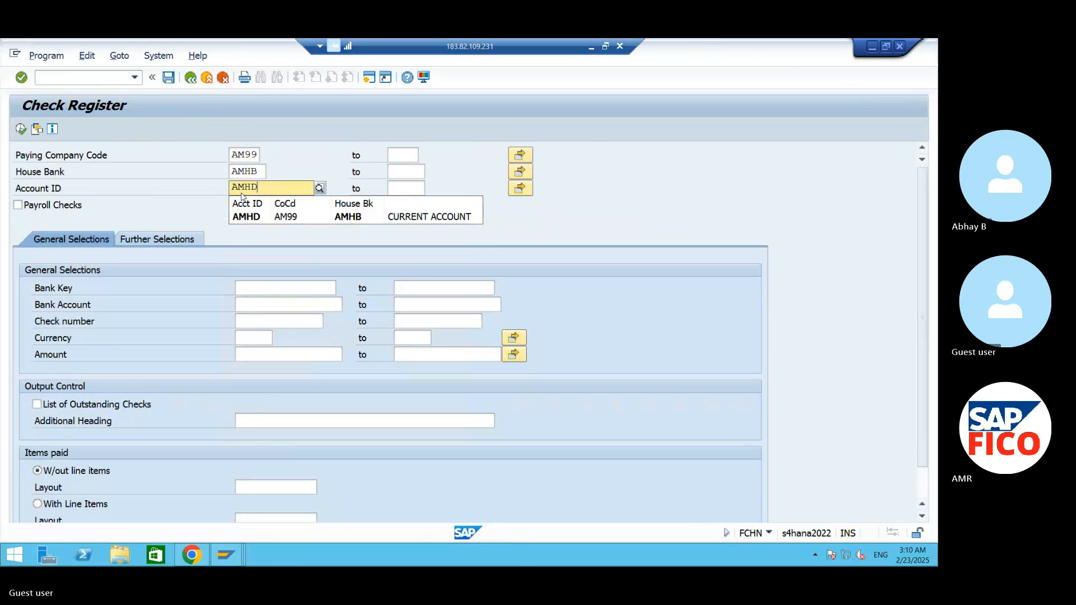
click(250, 217)
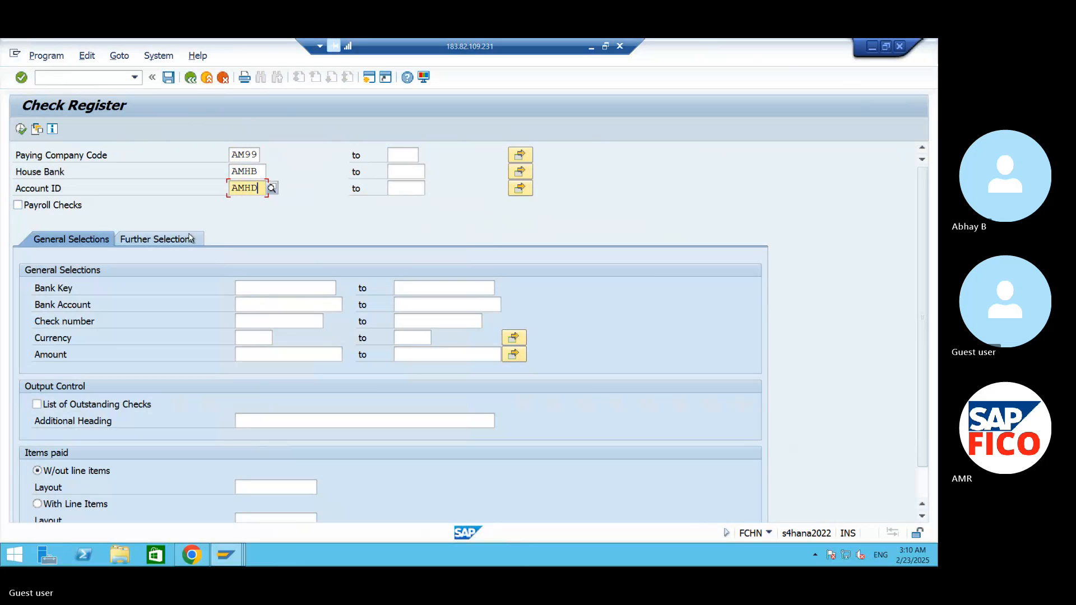
- Run the check register and examine the payment document and encashment/void date of check 100001
click(22, 130)
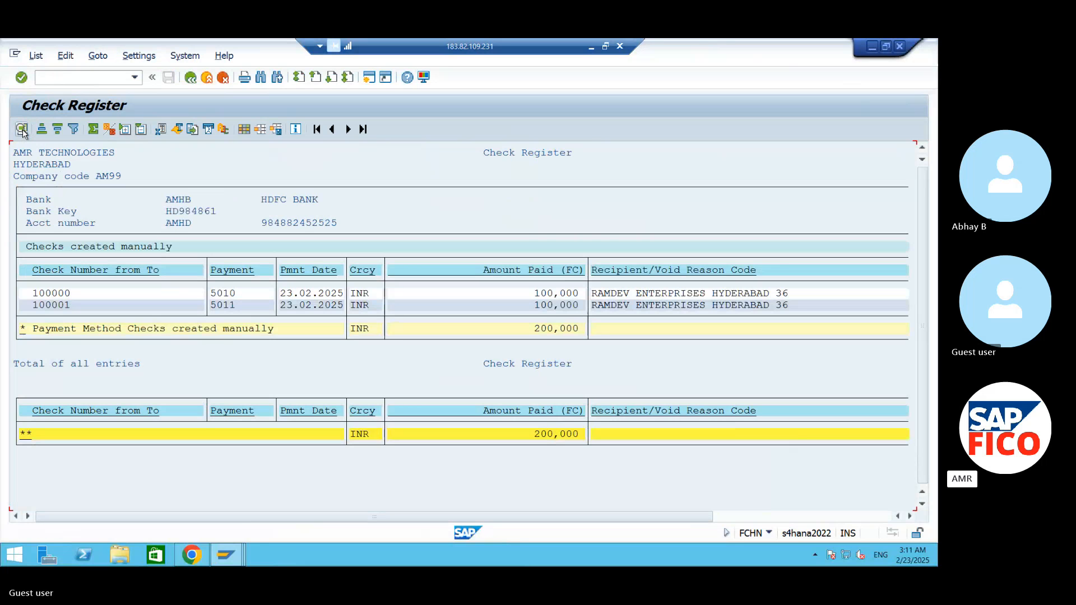
click(234, 308)
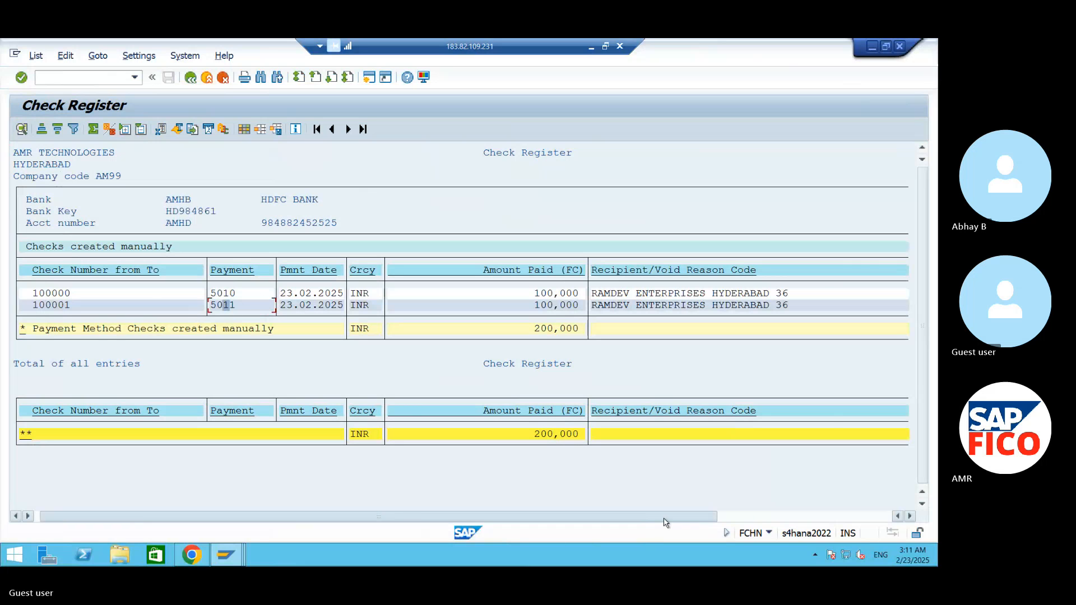
drag(665, 522, 842, 522)
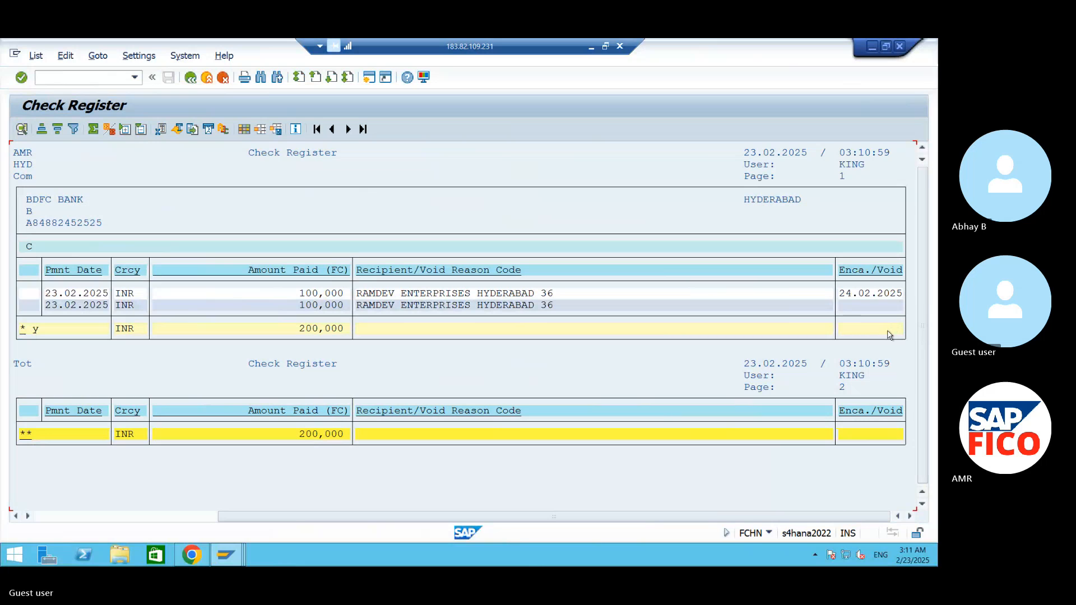
click(858, 308)
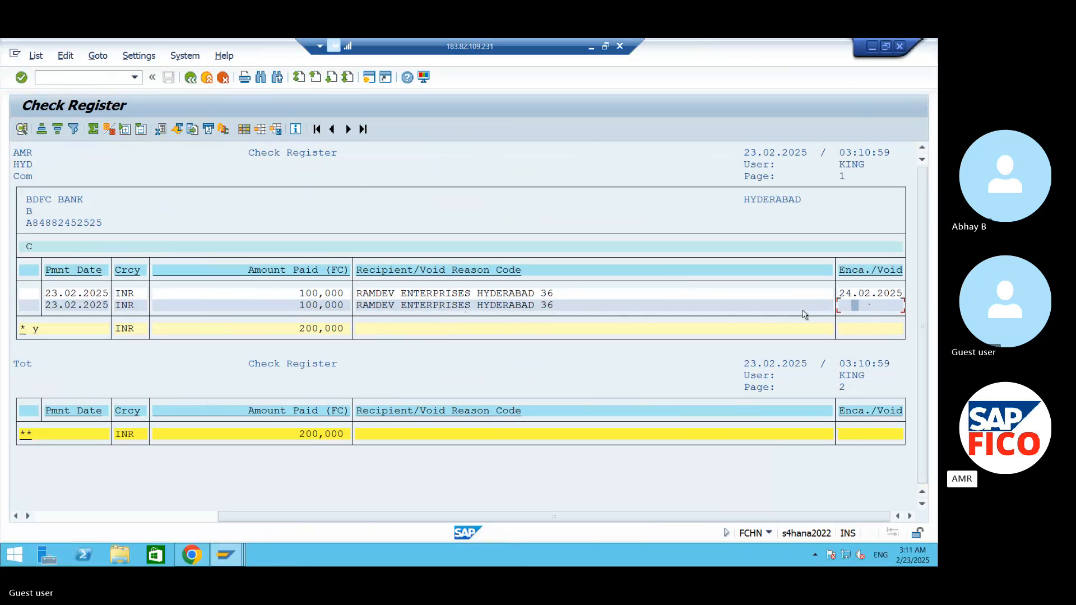
- Start the void issued checks transaction FCH9 and enter 100001 as the check number for voiding
click(100, 78)
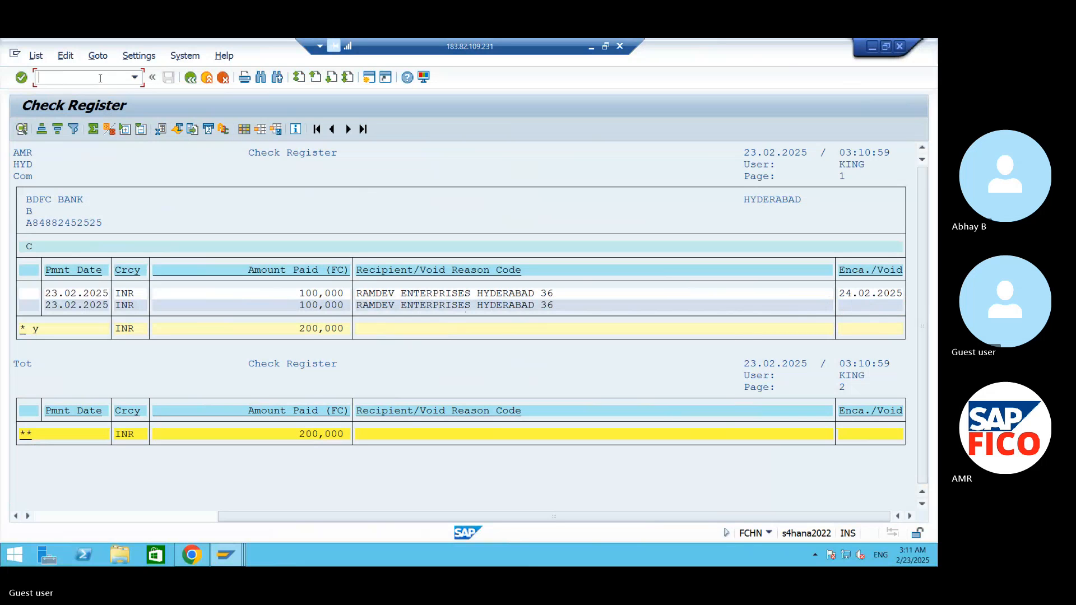
text(/N)
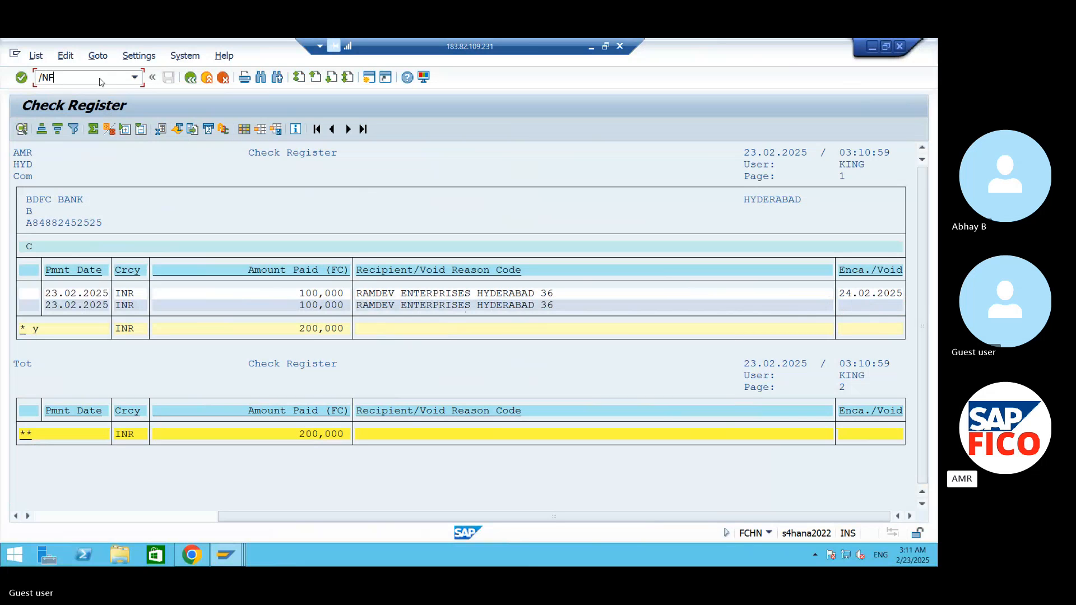
text(F)
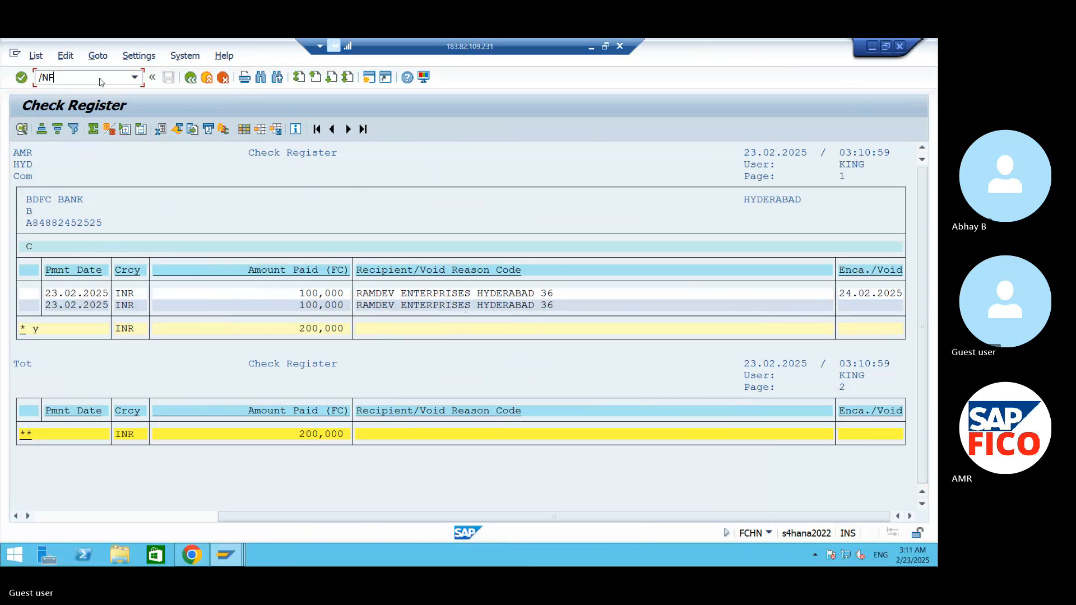
text(CH9)
key(Return)
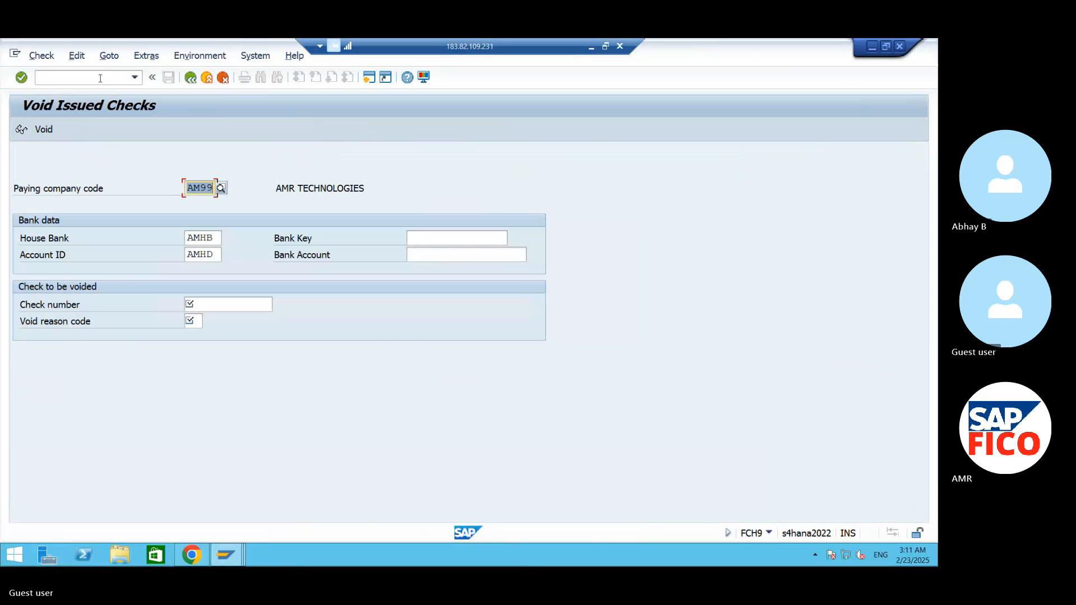
click(218, 302)
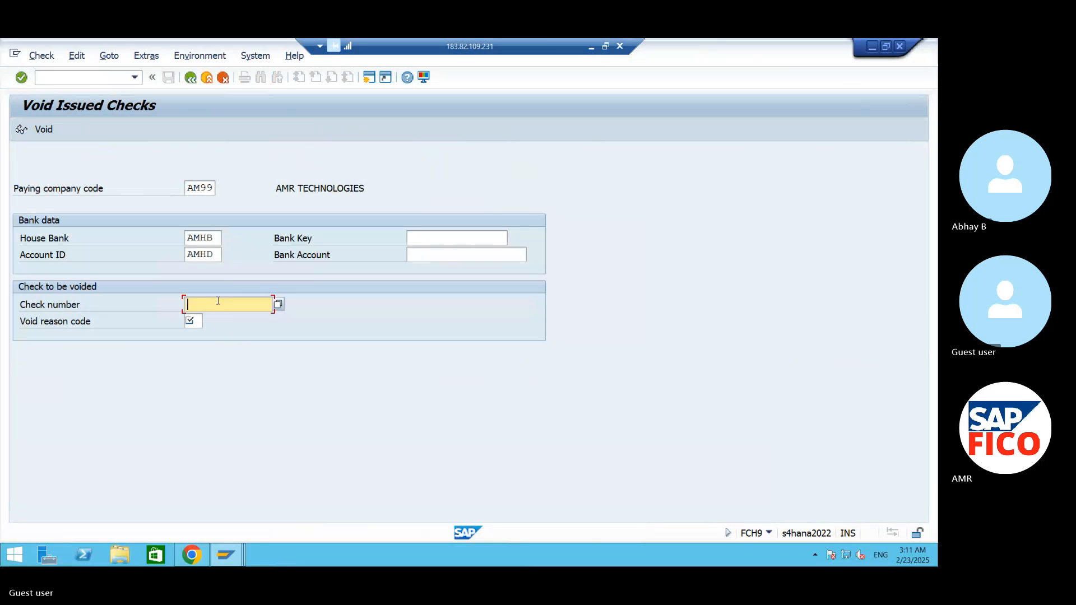
text(100)
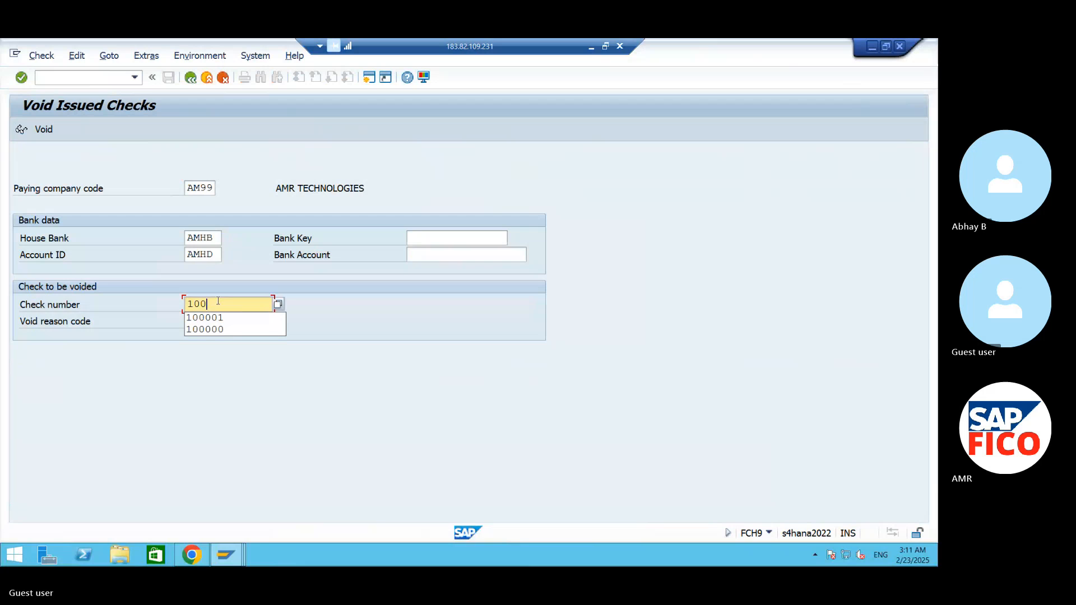
text(001)
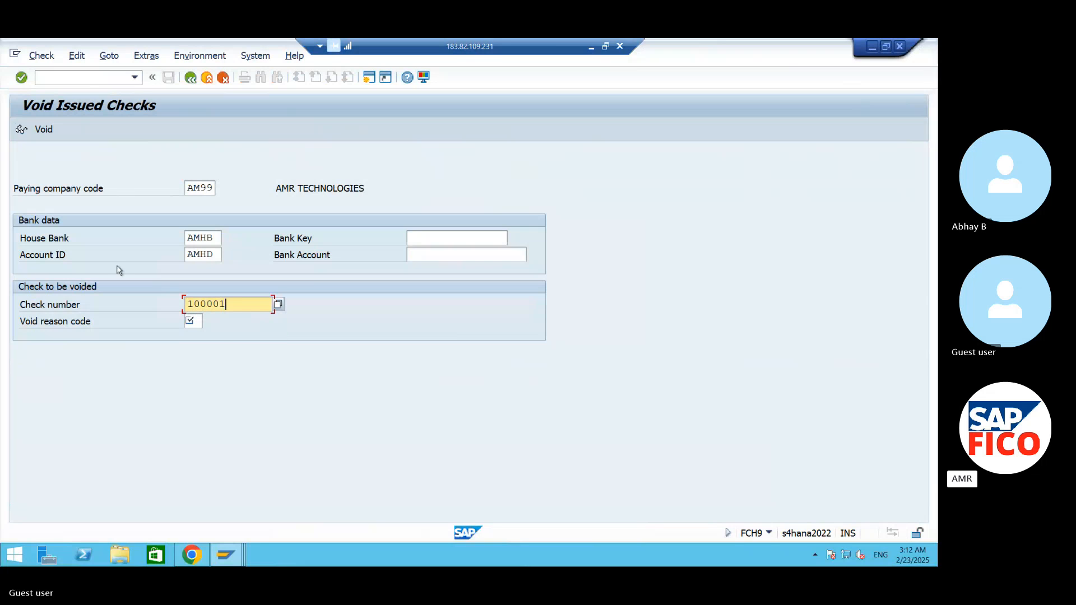
- Choose void reason code 07 (Stolen) and void the issued check
click(192, 322)
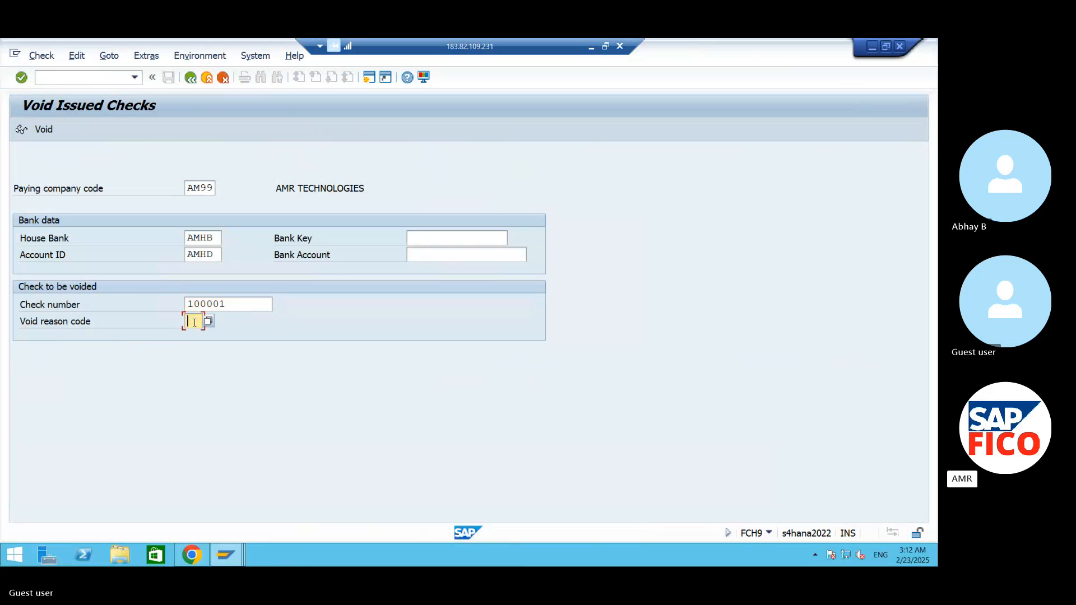
click(208, 321)
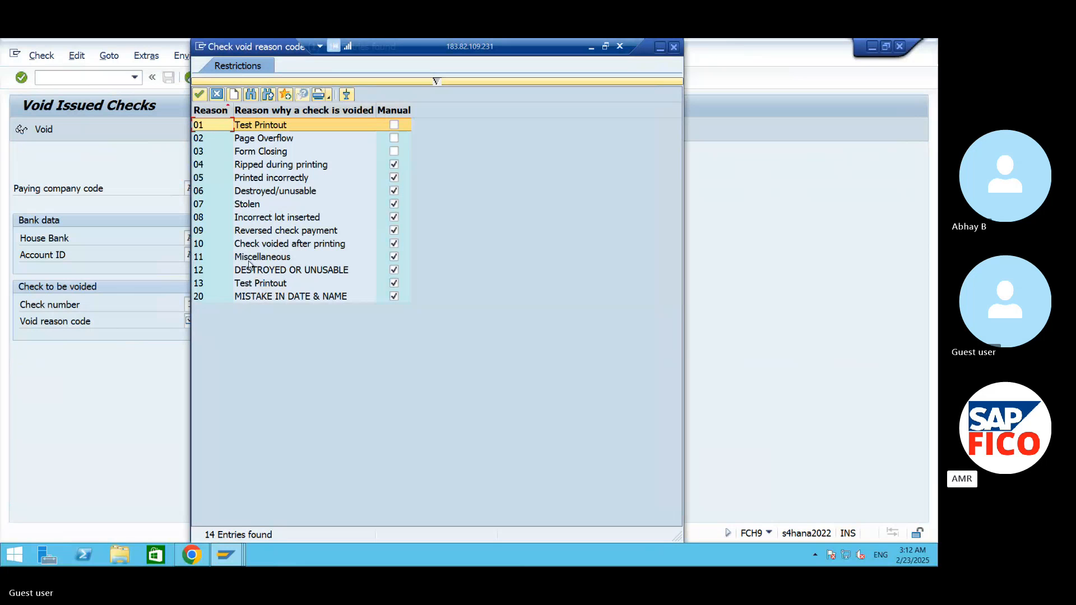
click(203, 206)
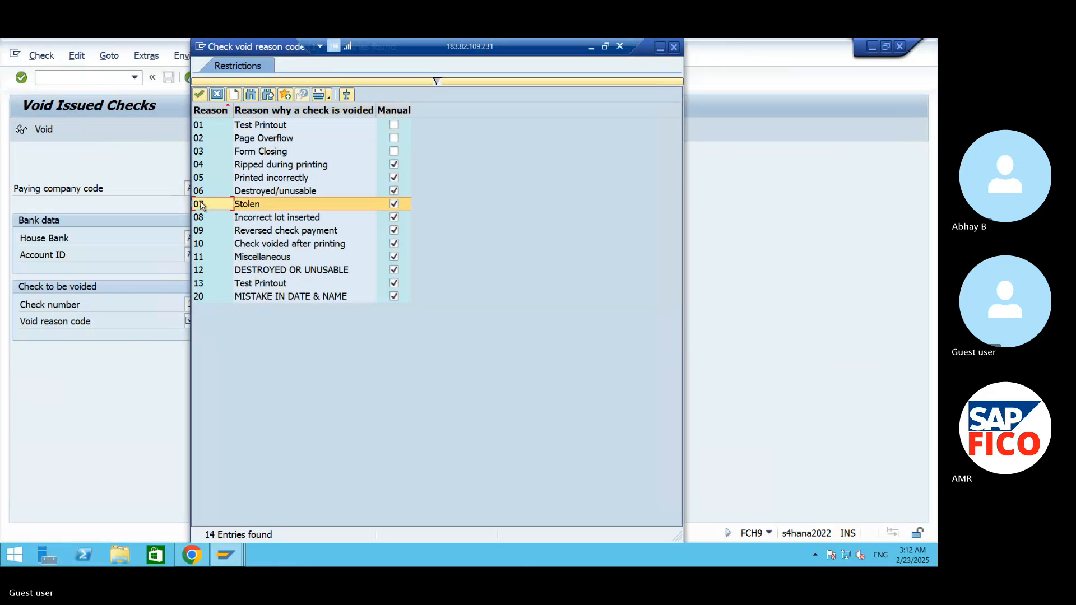
click(199, 95)
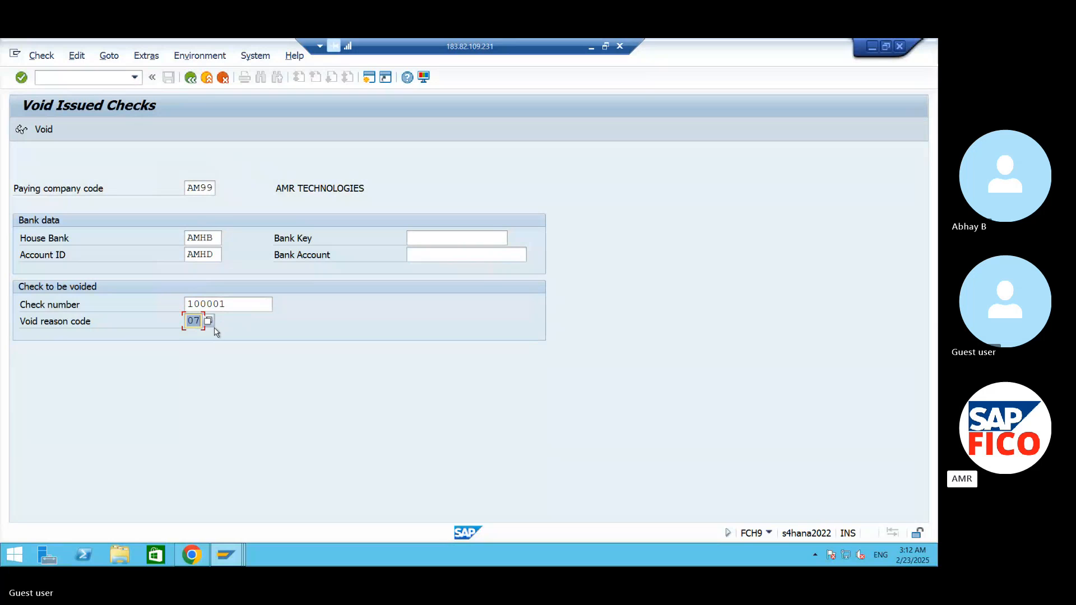
click(44, 132)
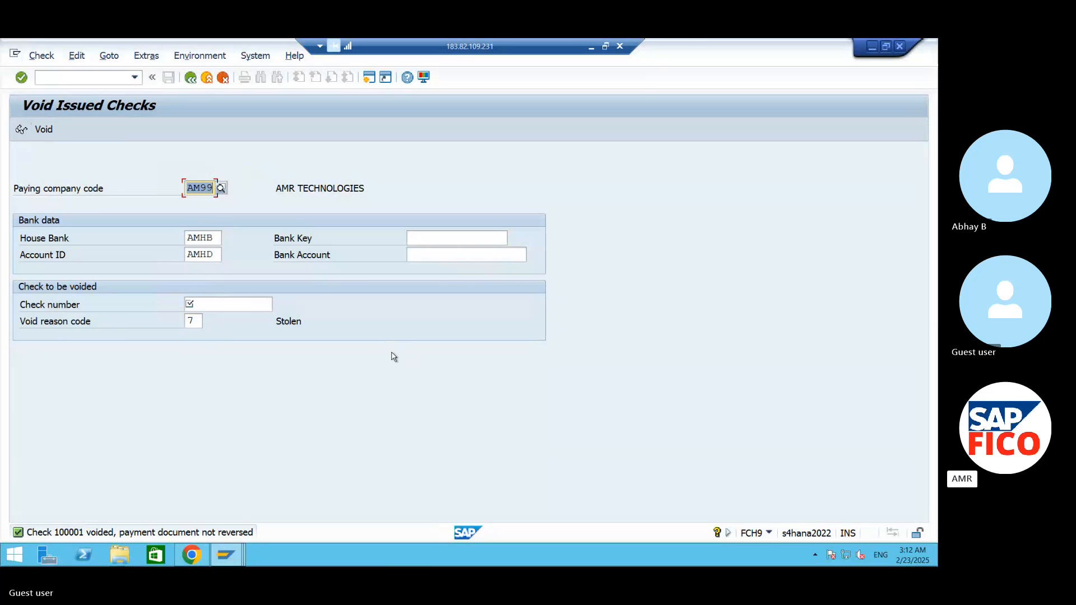
- Start the create check information transaction FCH5
click(103, 78)
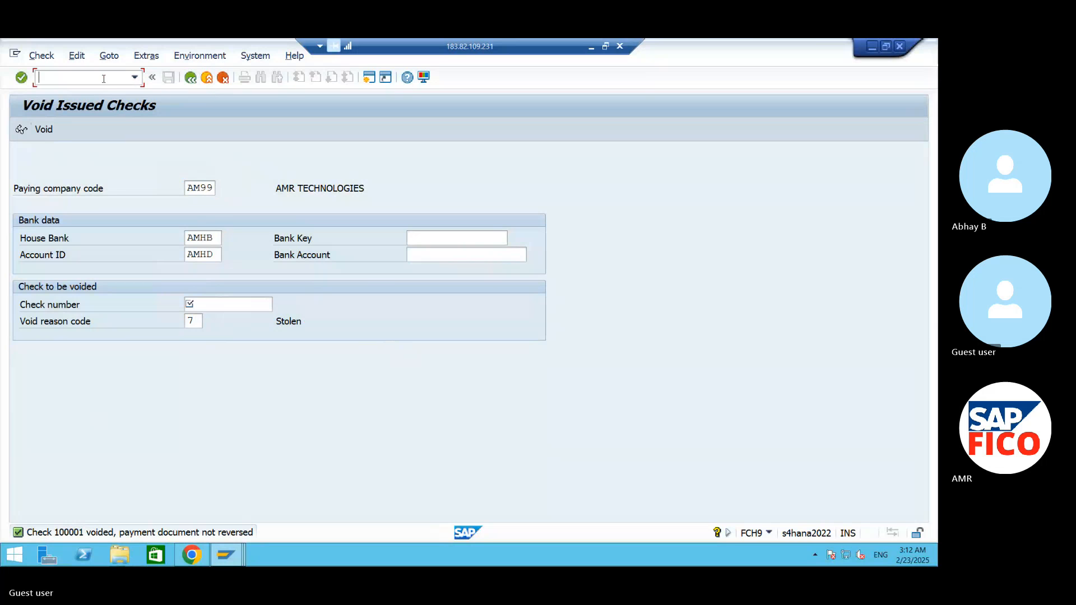
text(/NFCH5)
key(Return)
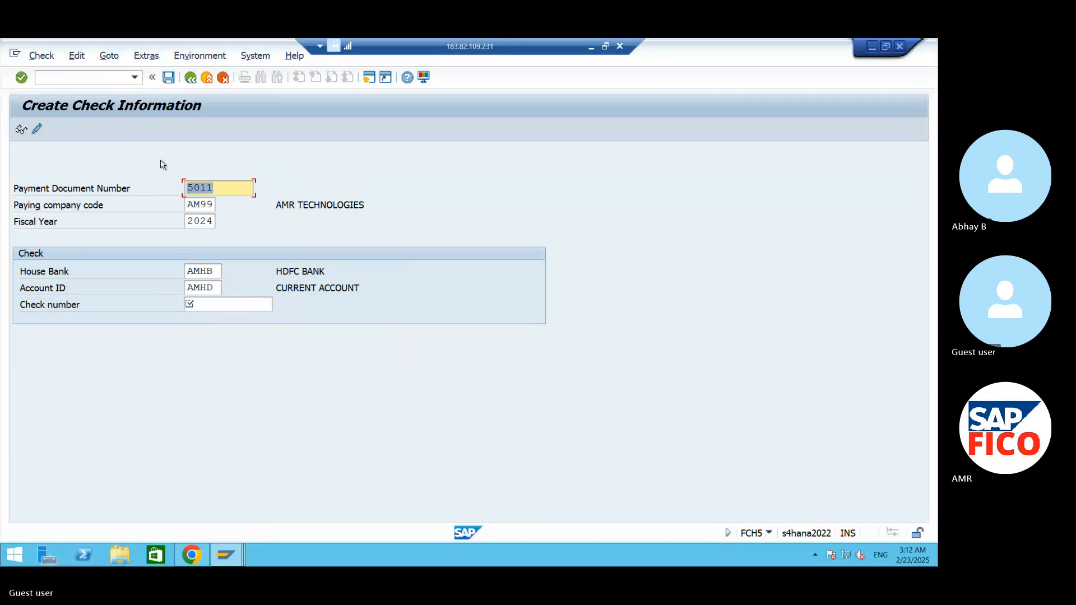
- Try to assign the voided check number 100001 to payment document 5011
click(250, 307)
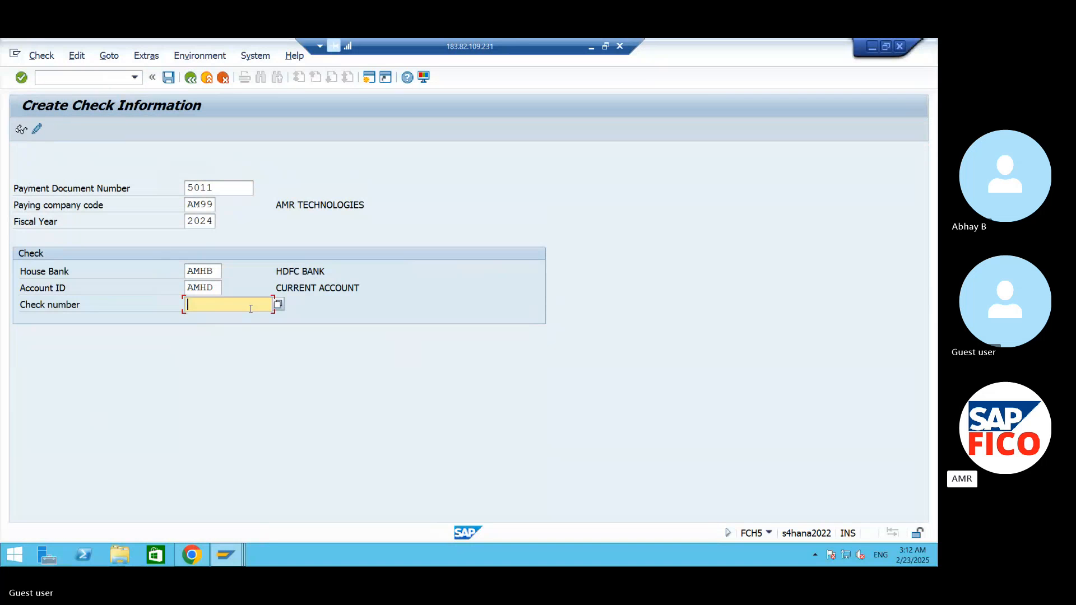
text(1000)
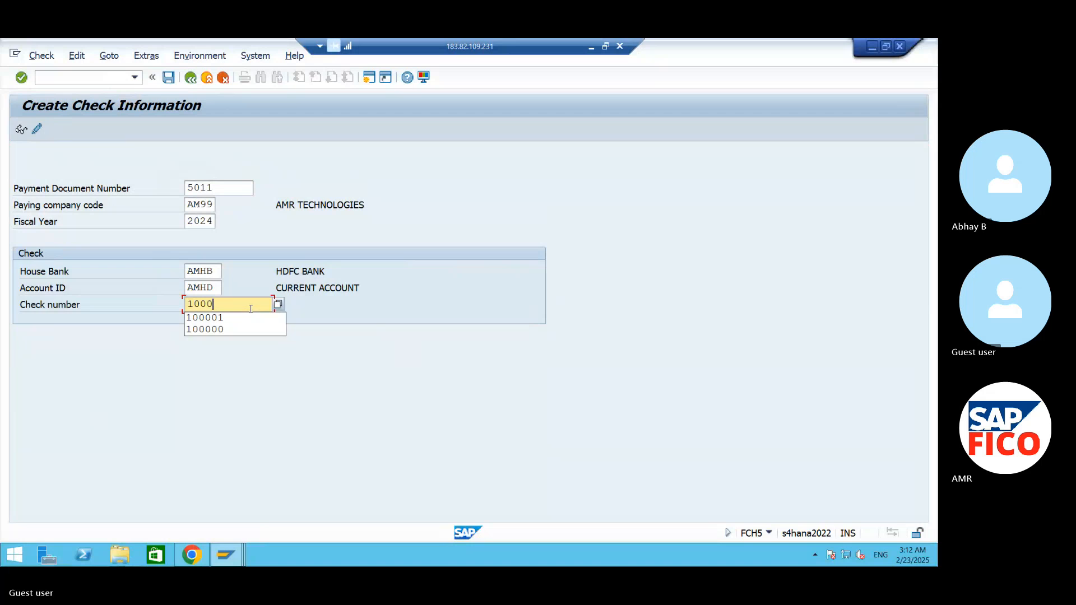
text(01)
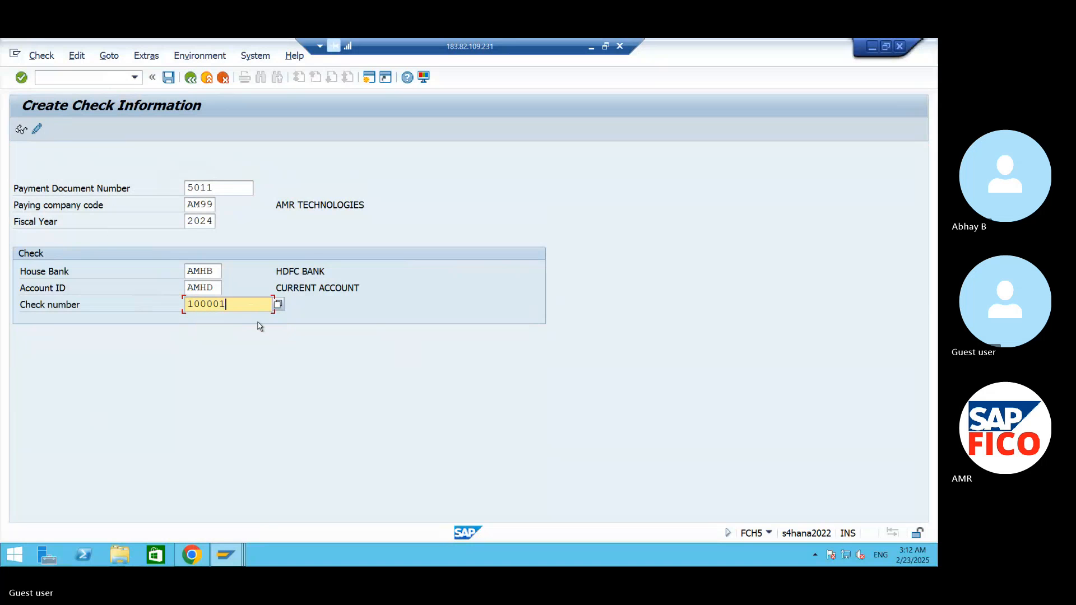
key(Return)
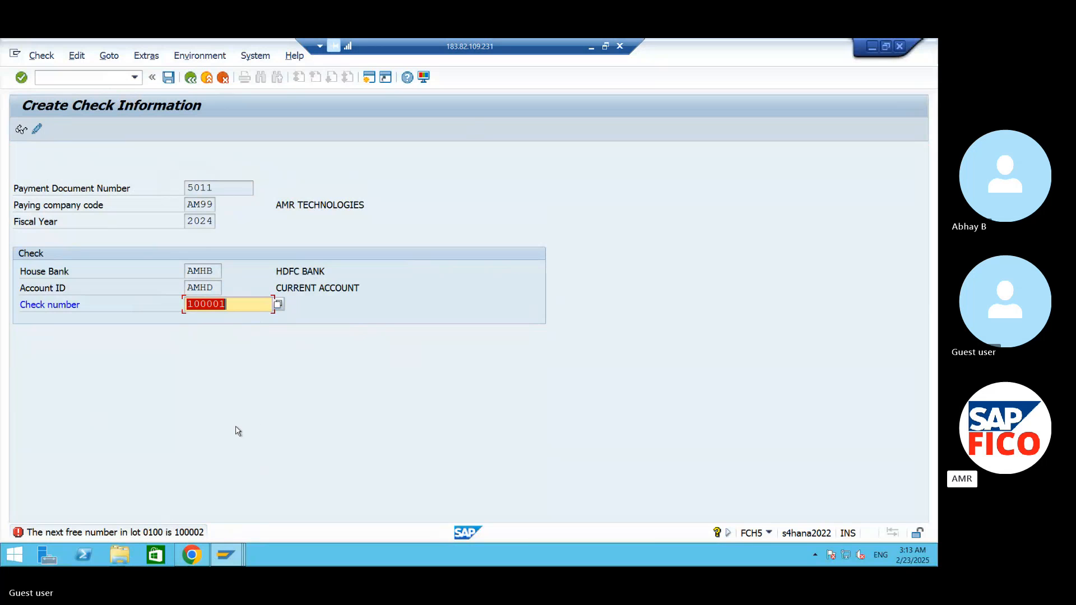
click(168, 77)
click(91, 79)
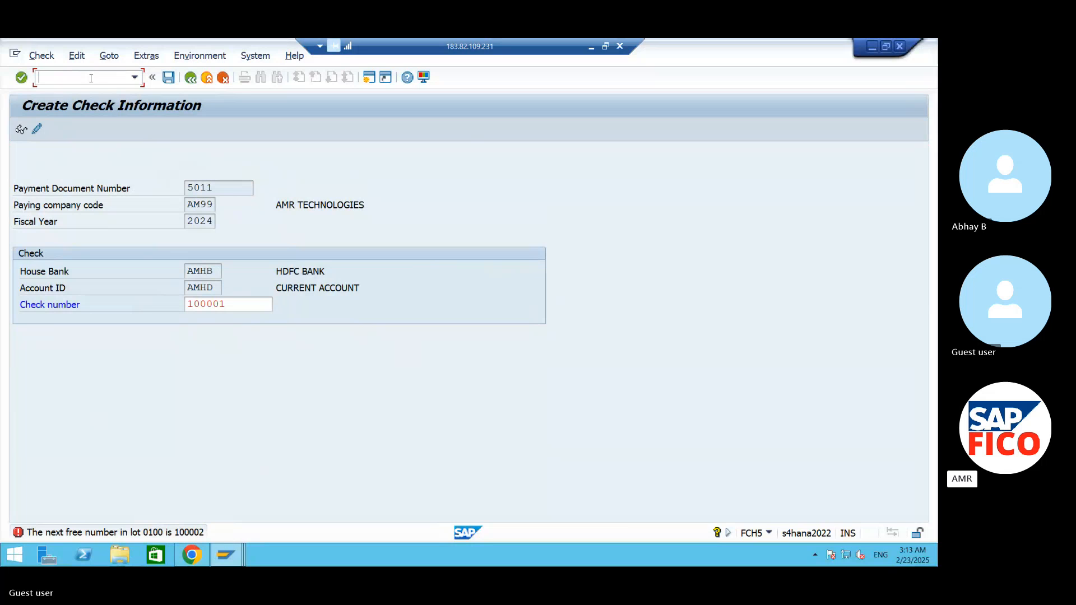
- Set the check number to 100002 and save the check for payment document 5011
click(254, 297)
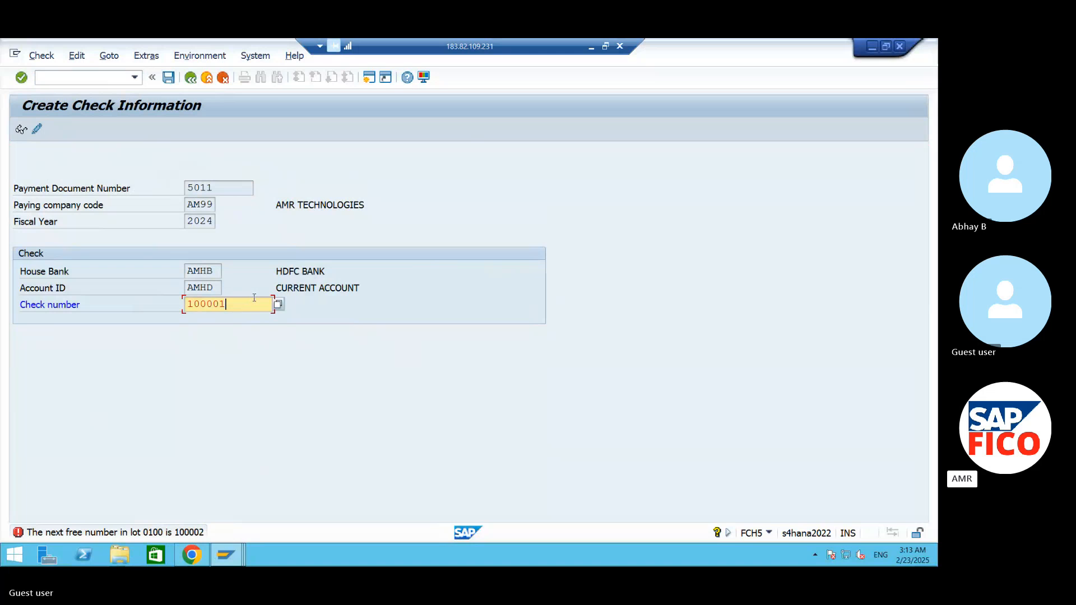
key(BackSpace)
text(2)
key(ctrl+s)
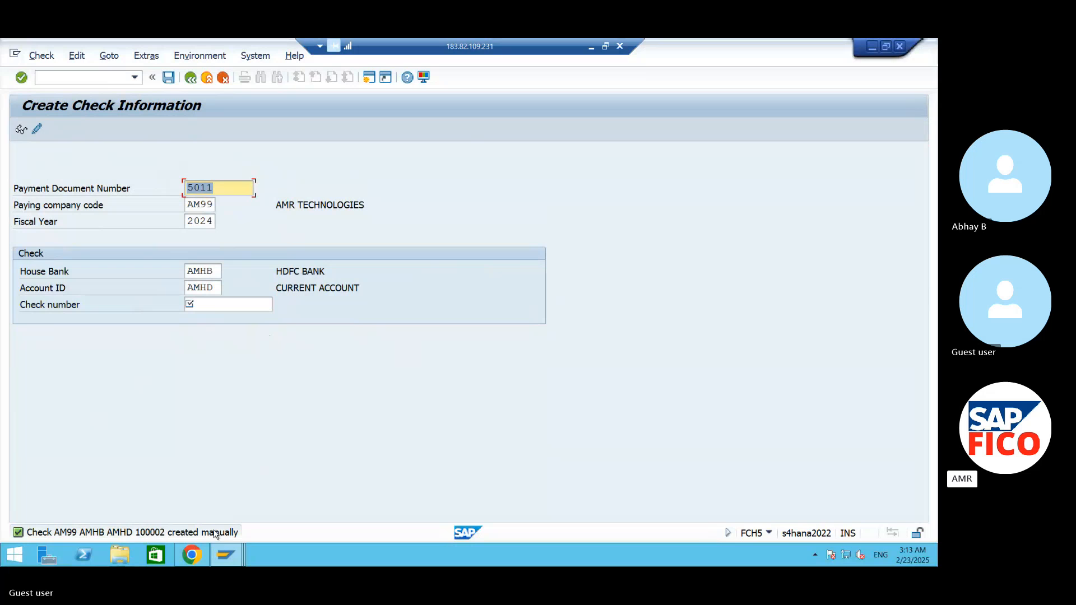
- Start the check register transaction FCHN and choose AM99 as the paying company code
click(108, 79)
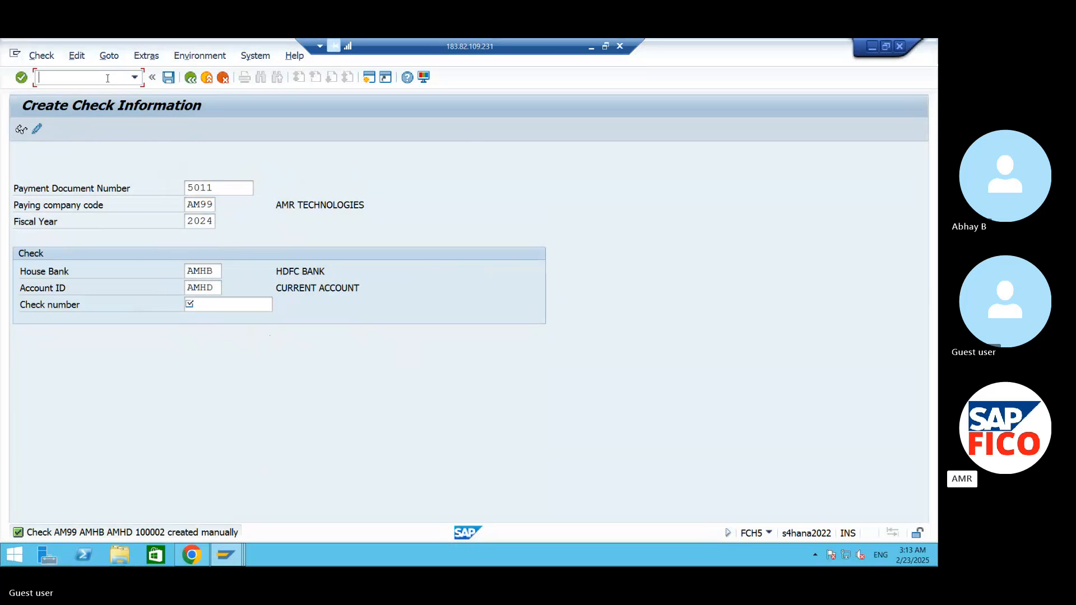
text(/NFCHN)
key(Return)
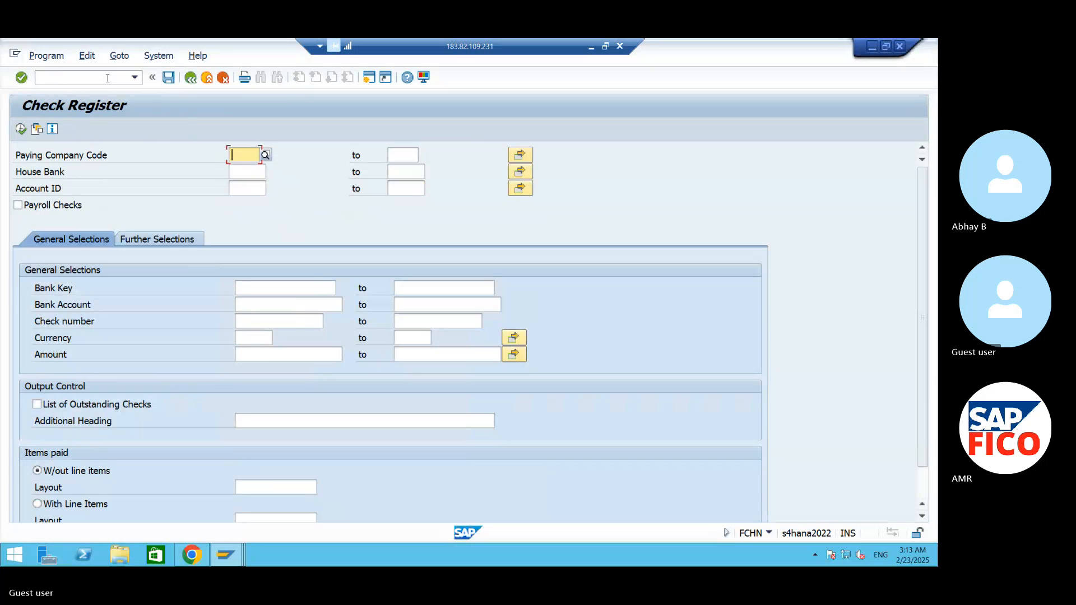
text(AM)
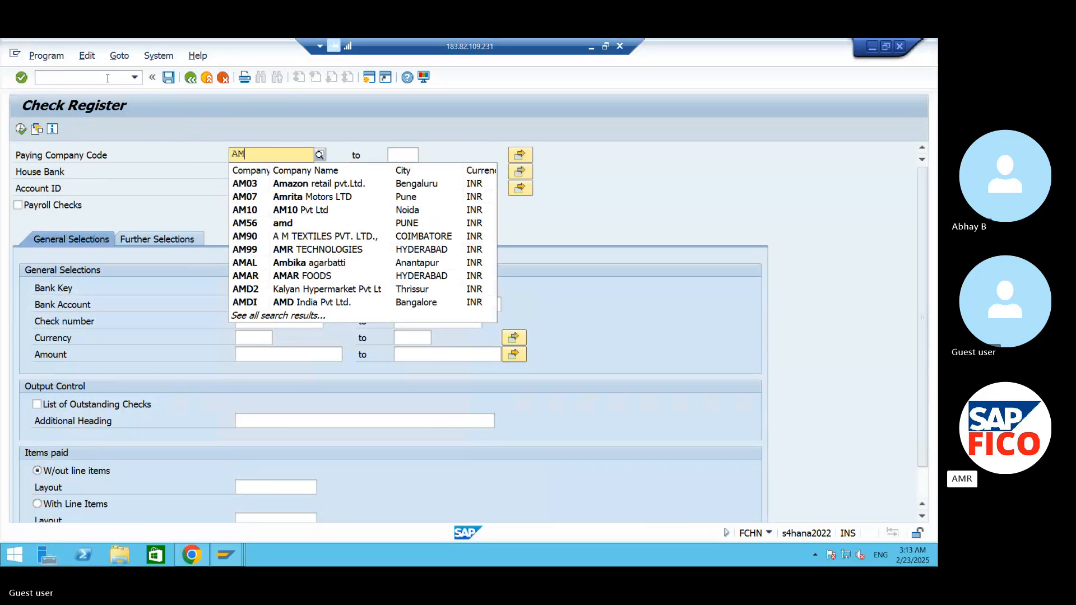
text(99)
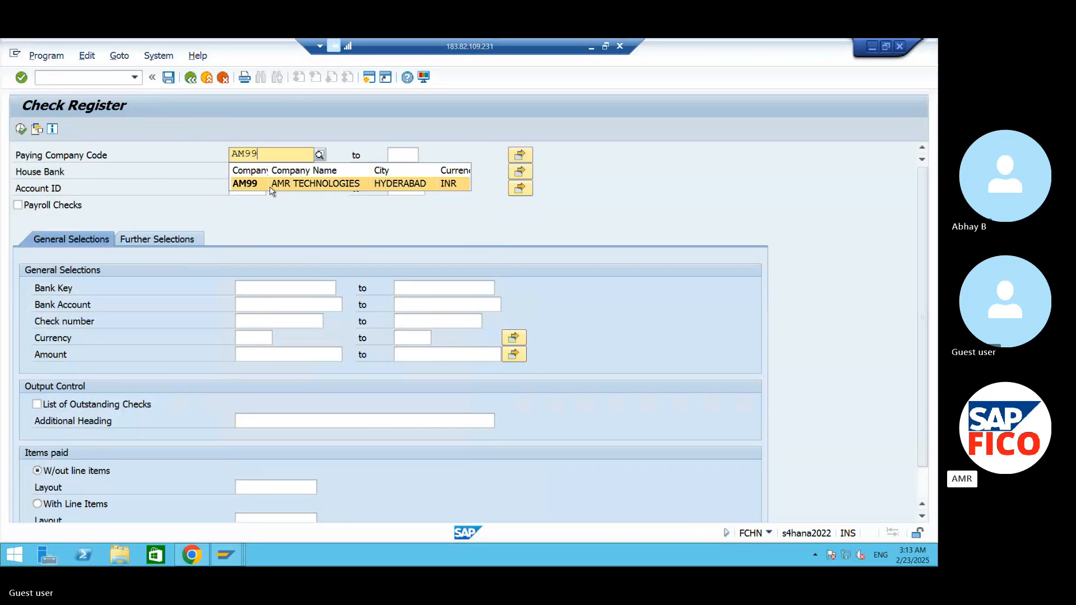
click(267, 185)
- Restrict the check register to house bank AMHB and account ID AMHD
click(235, 171)
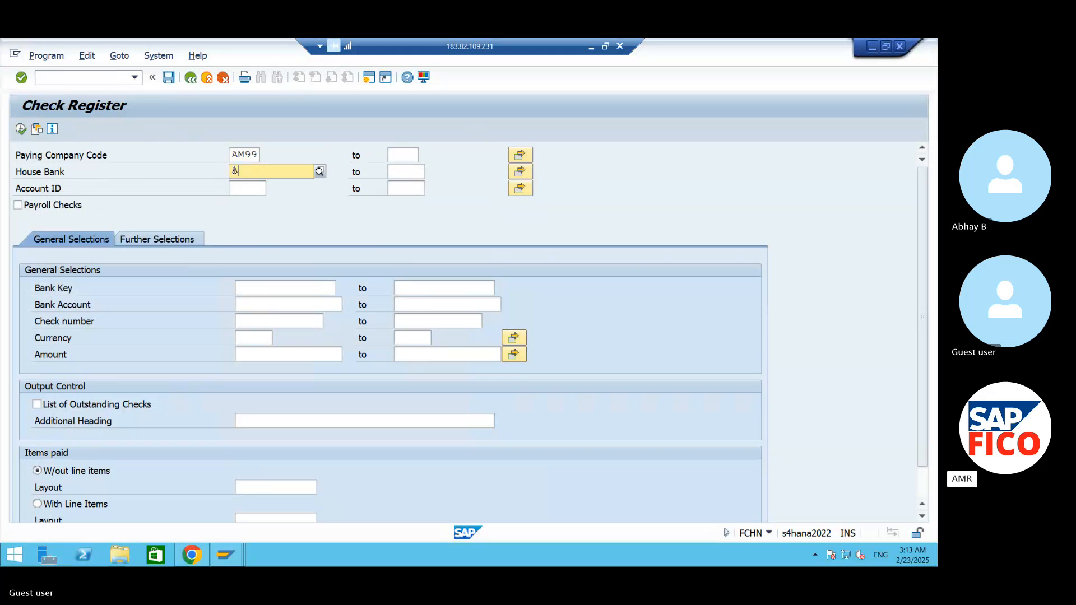
text(AMHB)
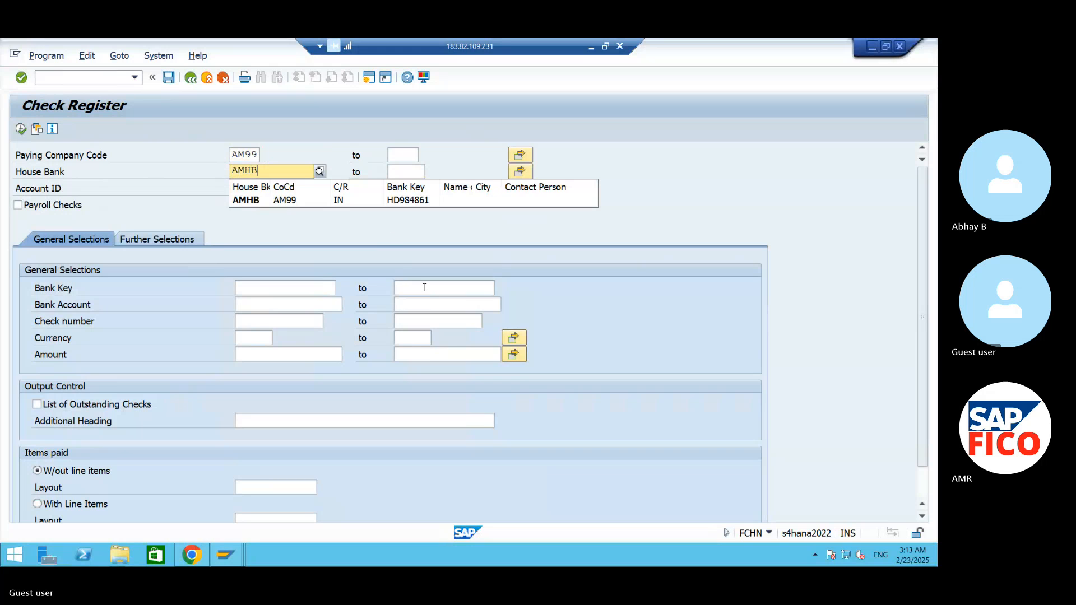
click(317, 199)
click(251, 190)
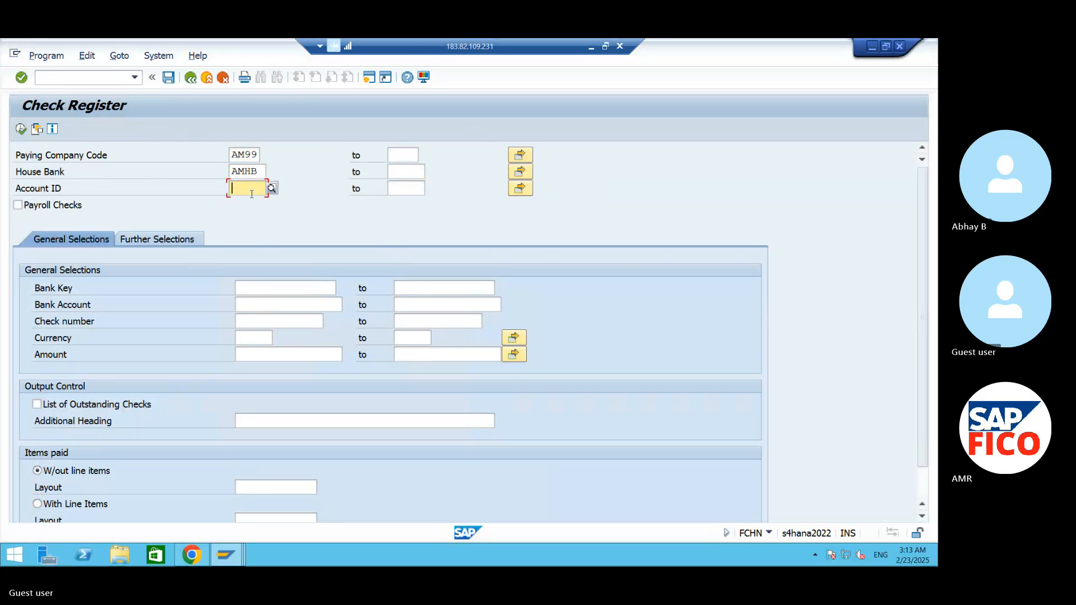
text(AMHD)
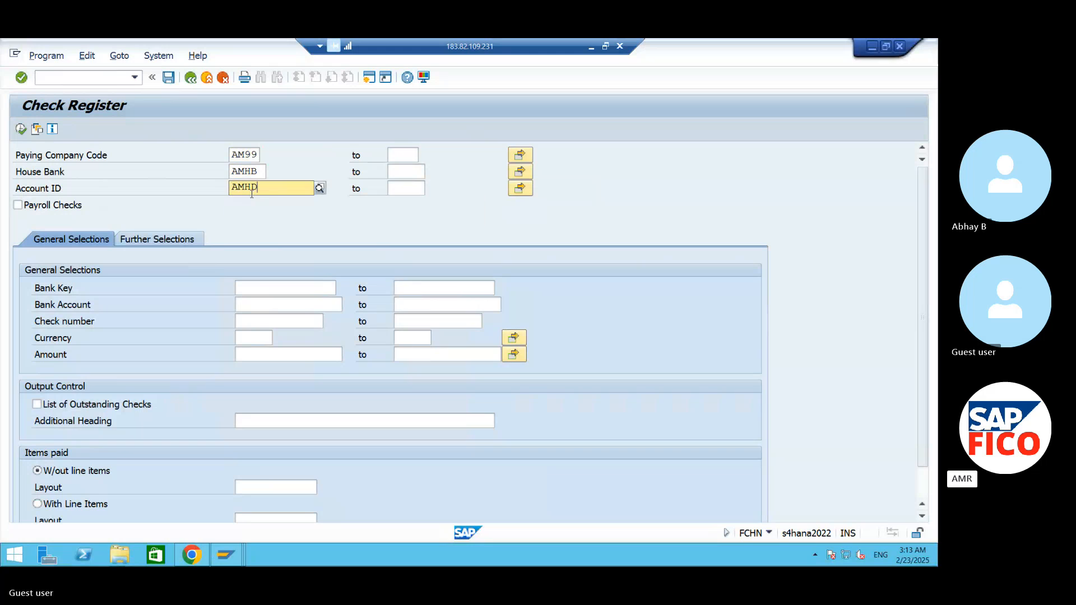
click(248, 216)
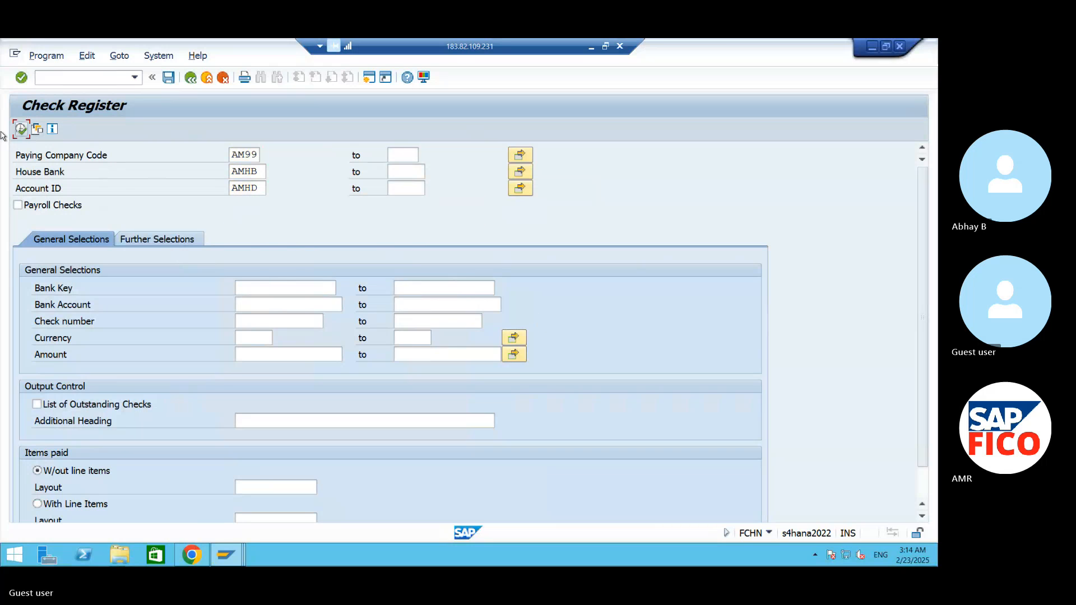
- Run the check register and examine the recipient or void reason and the encashment/void date of checks 100001 and 100002
click(21, 129)
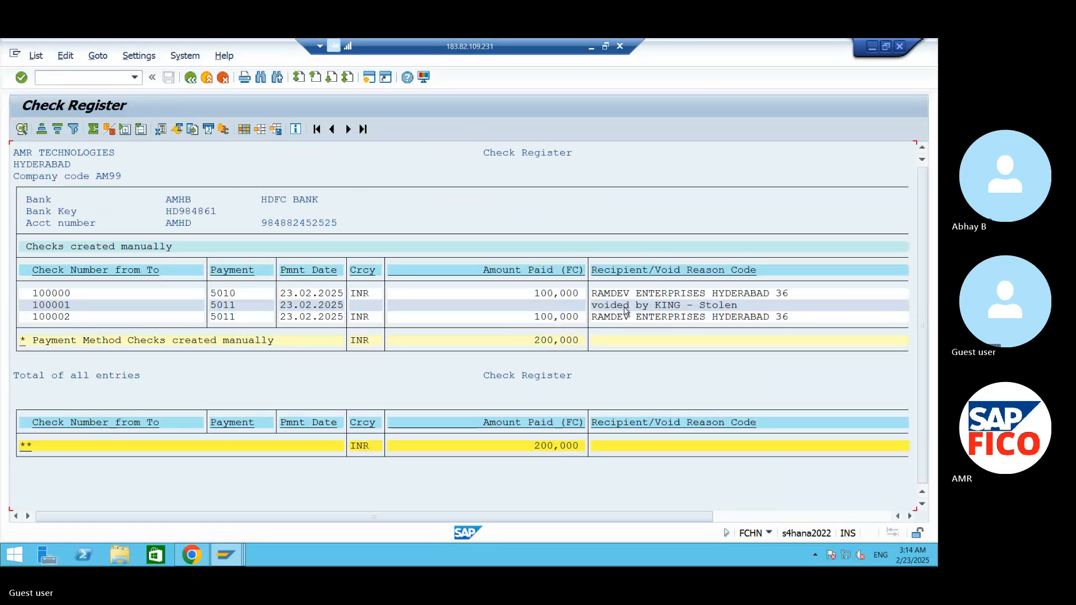
click(599, 317)
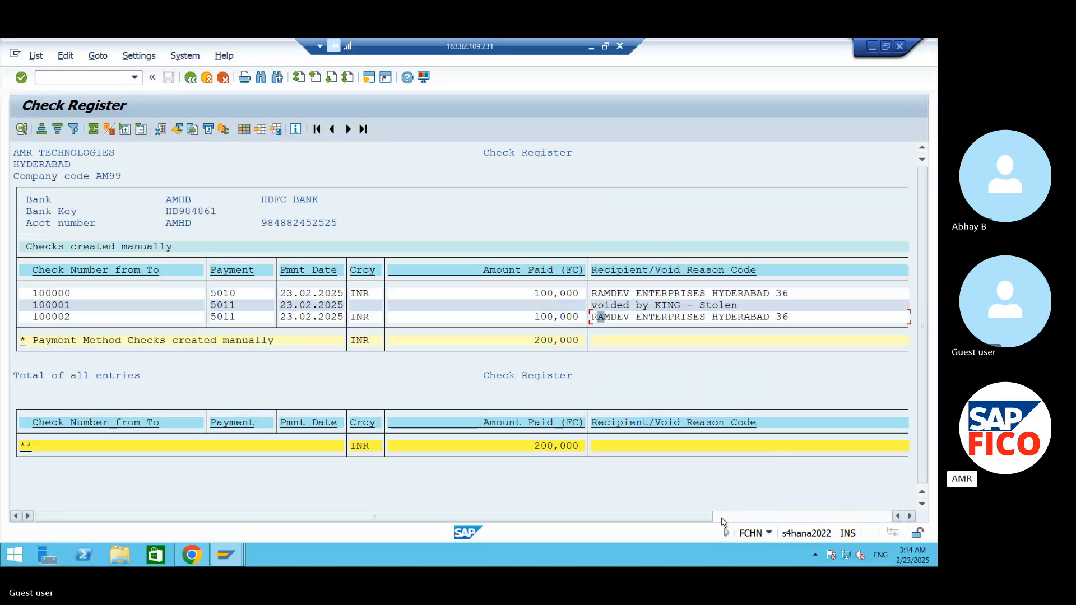
drag(704, 515, 849, 515)
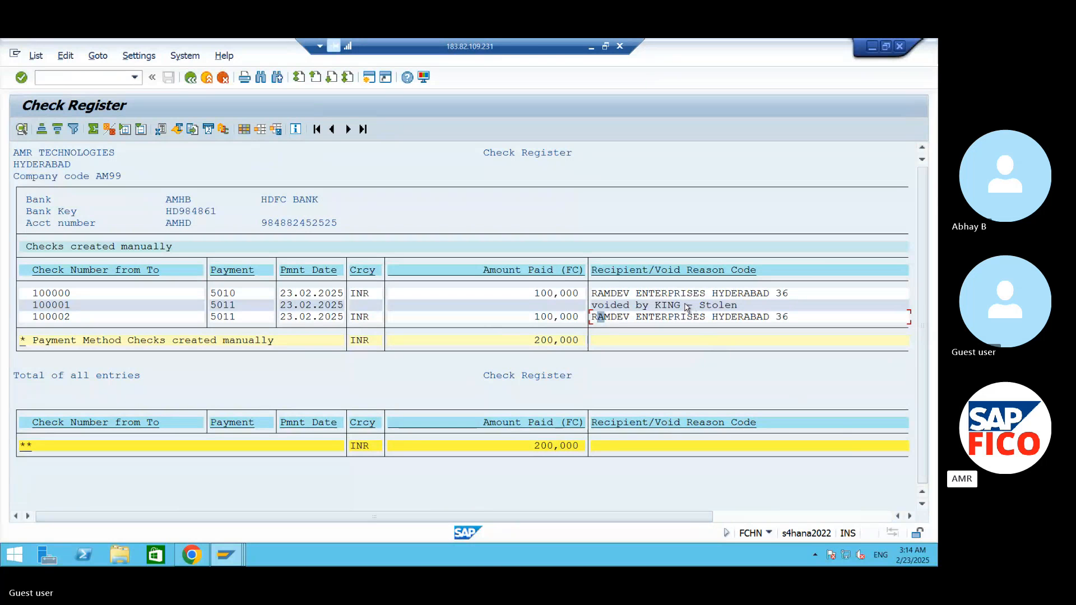
click(538, 306)
click(71, 310)
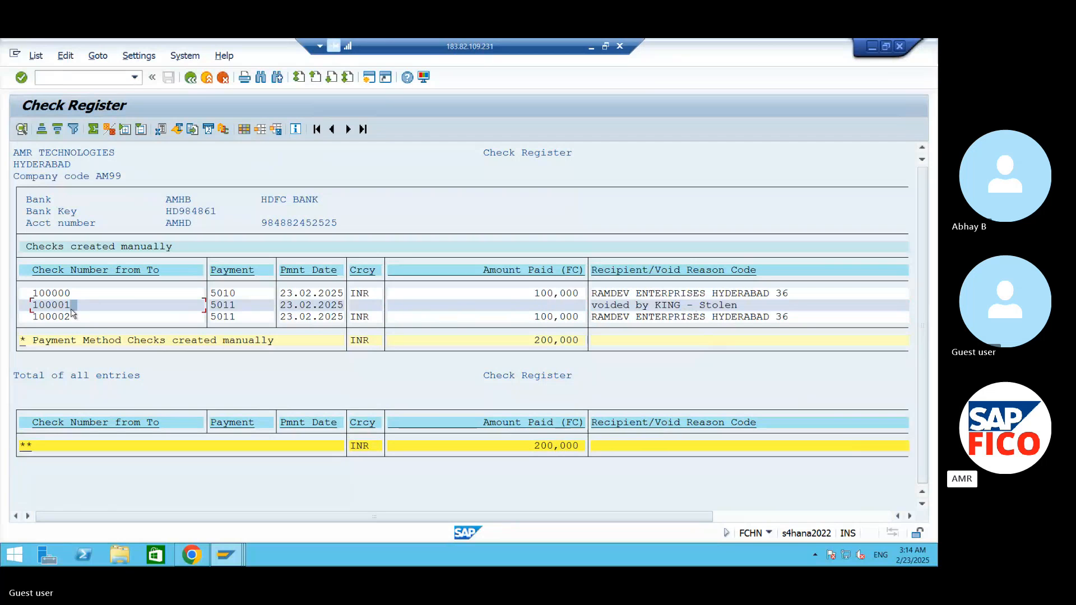
click(651, 307)
click(722, 306)
drag(694, 516, 873, 521)
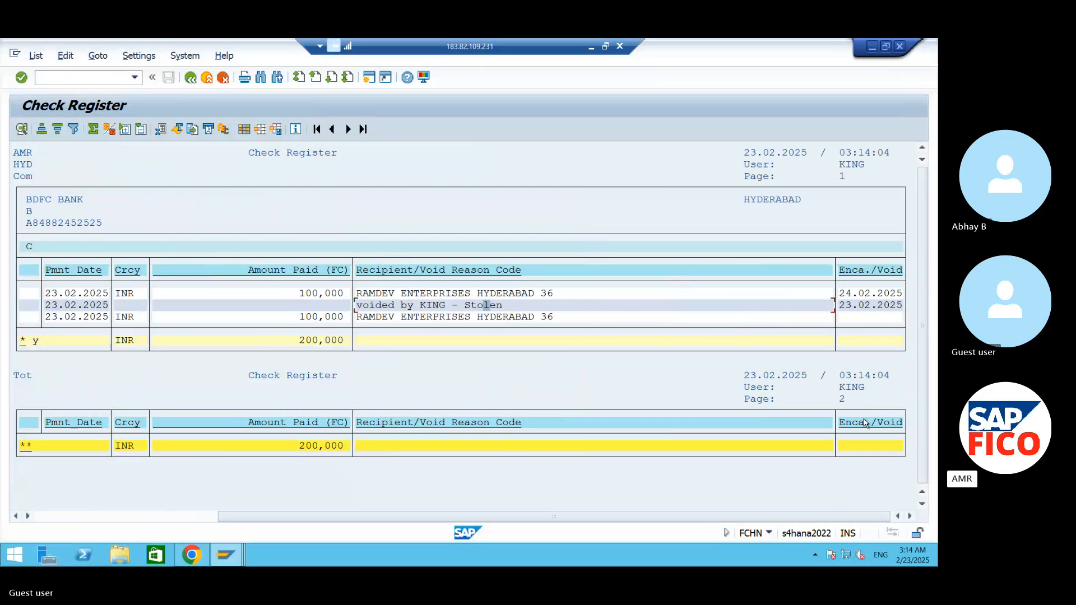
click(864, 309)
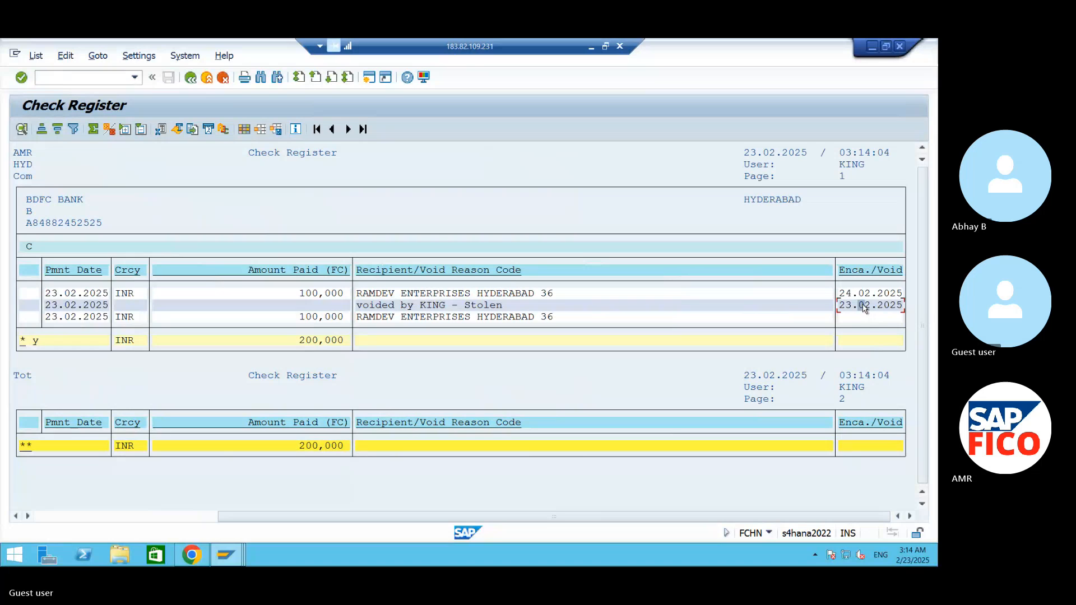
click(868, 318)
click(850, 308)
click(880, 319)
- Start the change check information transaction FCH6 and open check 100002 of company code AM99
click(106, 78)
text(/NFCH6)
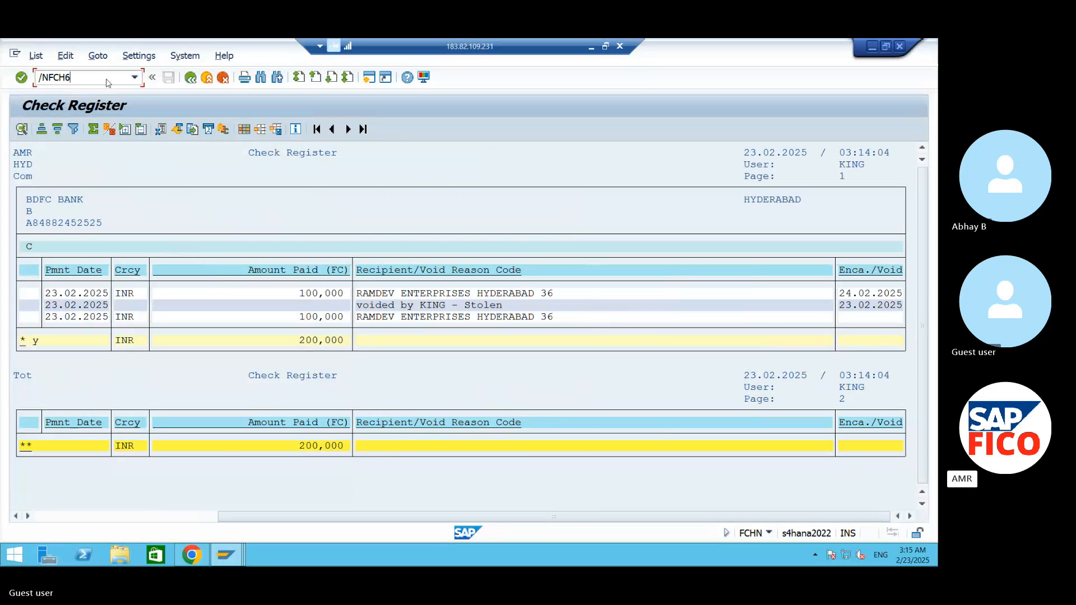
key(Return)
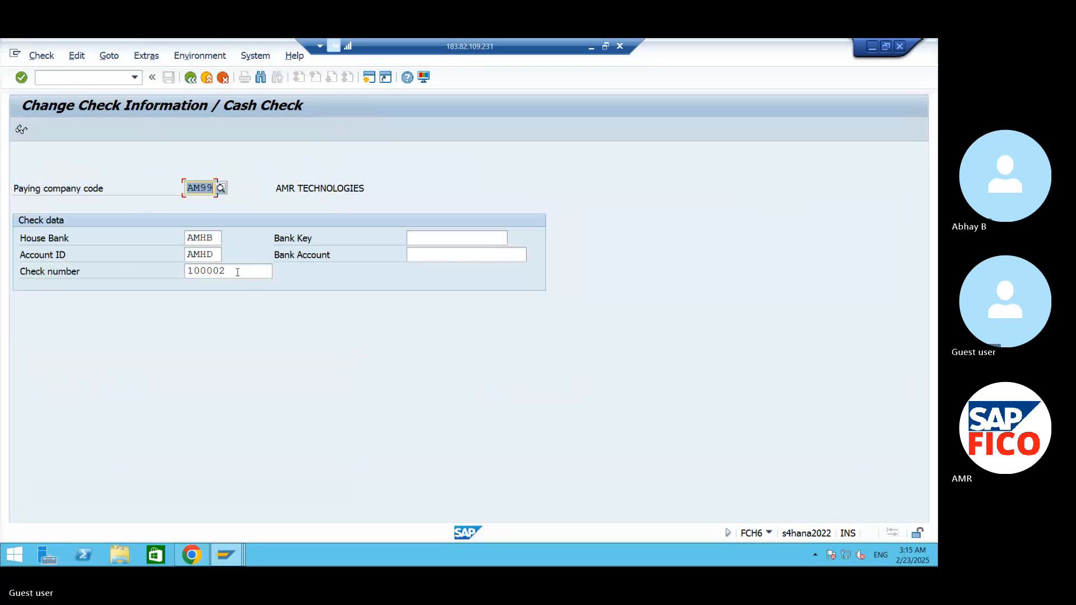
click(109, 76)
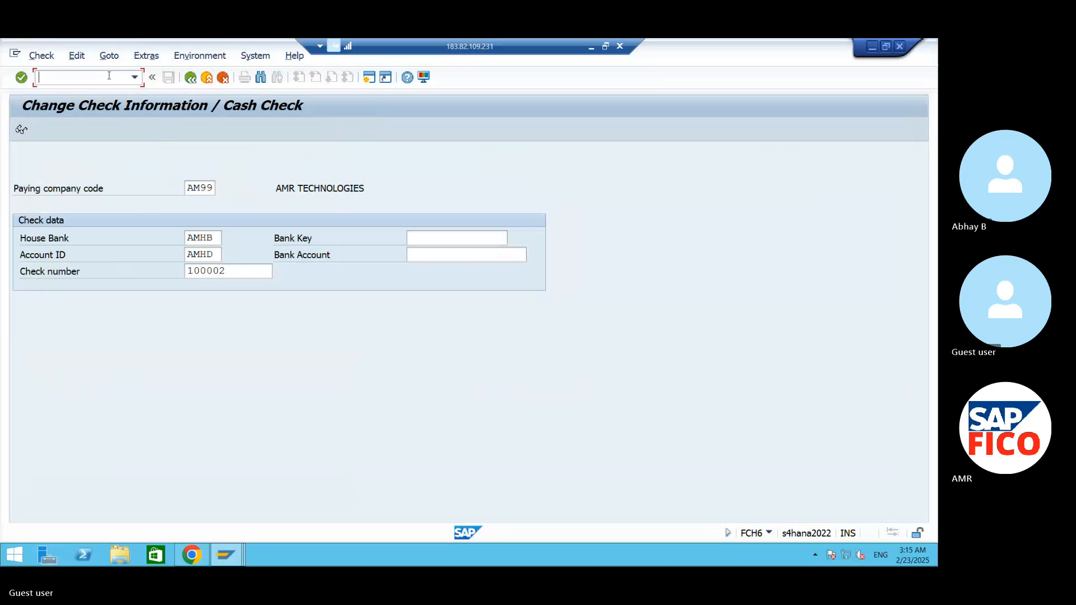
text(/NFCH6)
key(Return)
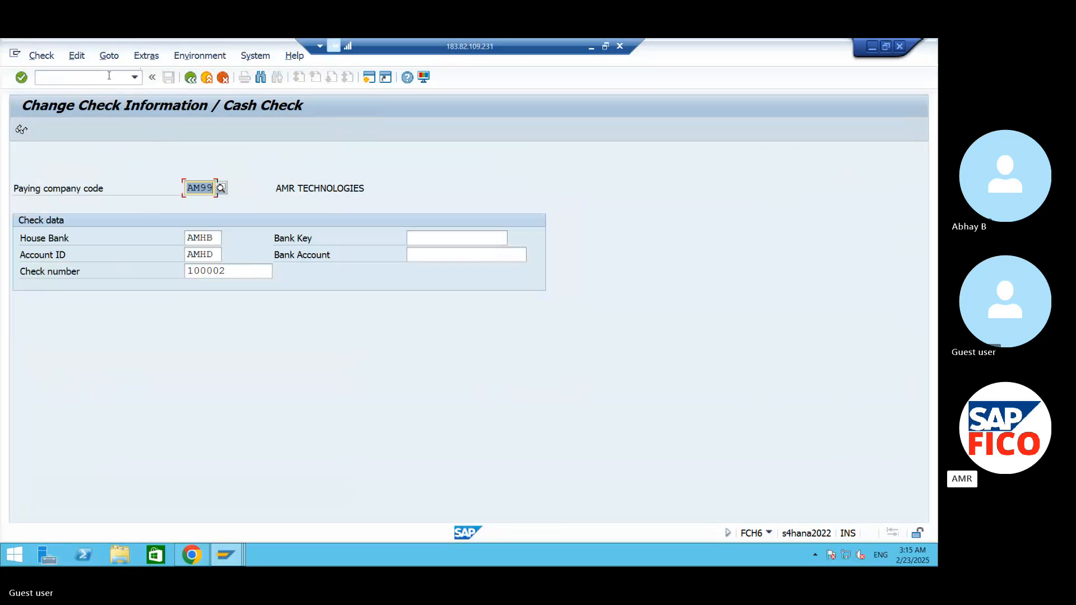
key(Return)
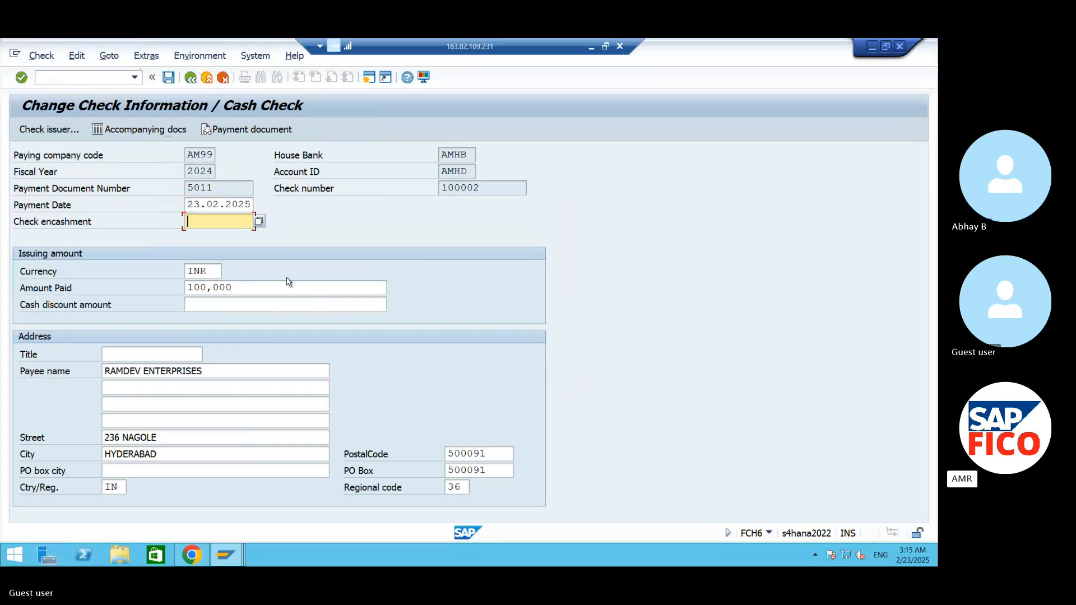
- Set the encashment date of check 100002 to 23.02.2025 and review its check number and payment document number
click(258, 223)
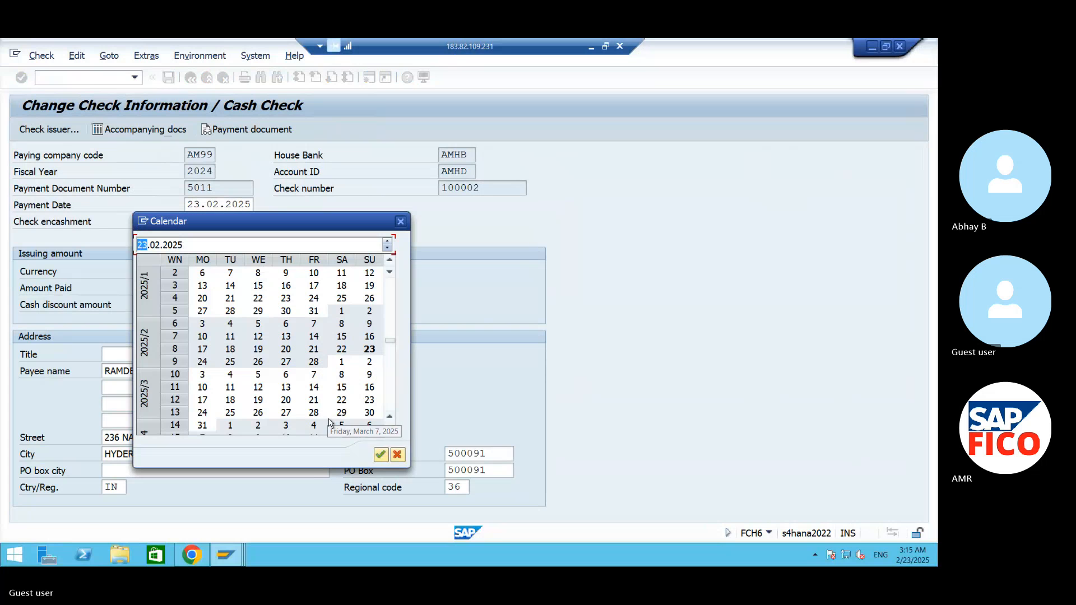
click(381, 454)
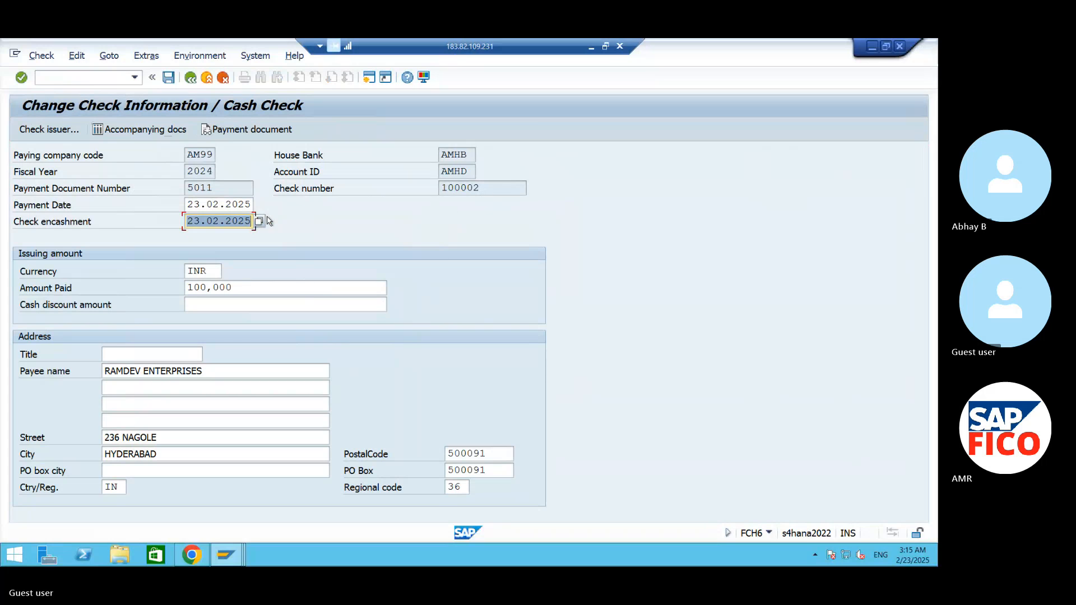
click(227, 183)
drag(227, 183, 186, 188)
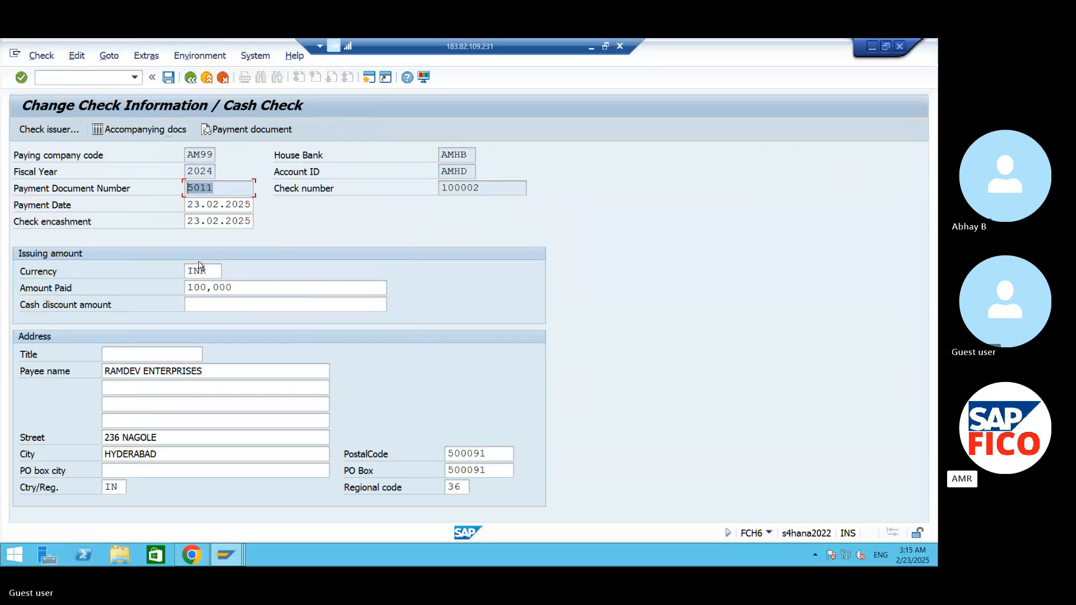
drag(471, 192, 441, 189)
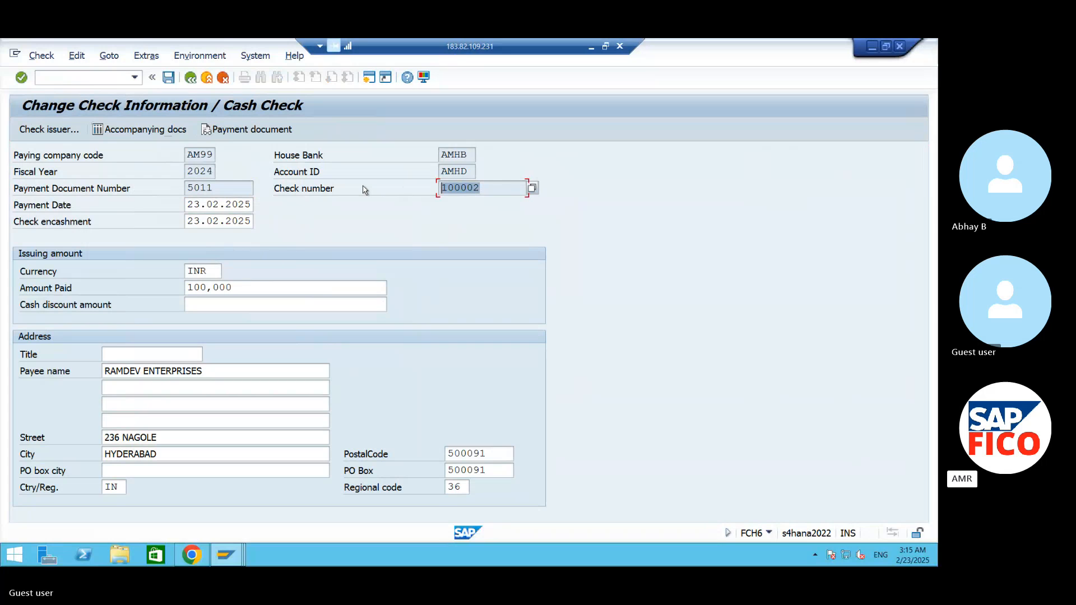
drag(230, 192, 115, 197)
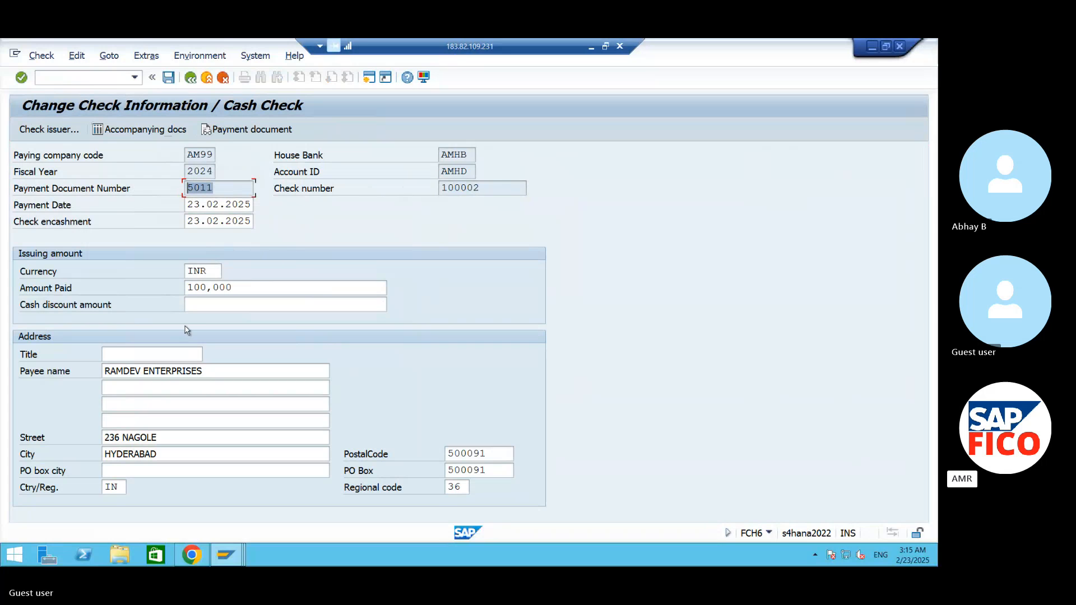
- Review the amount paid for check 100002 and save its encashment information
drag(241, 289, 106, 292)
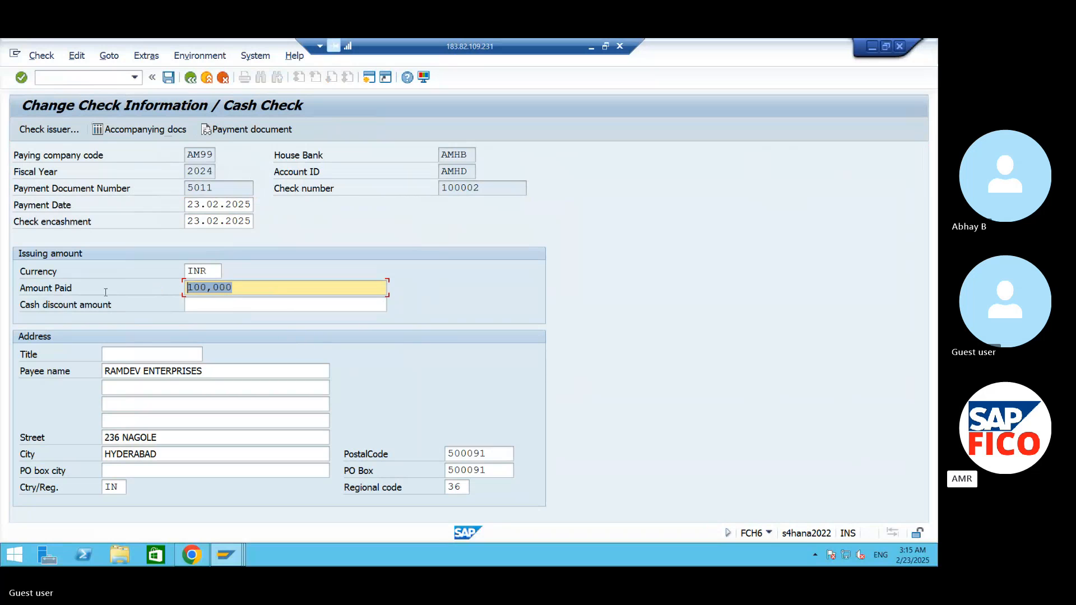
click(168, 78)
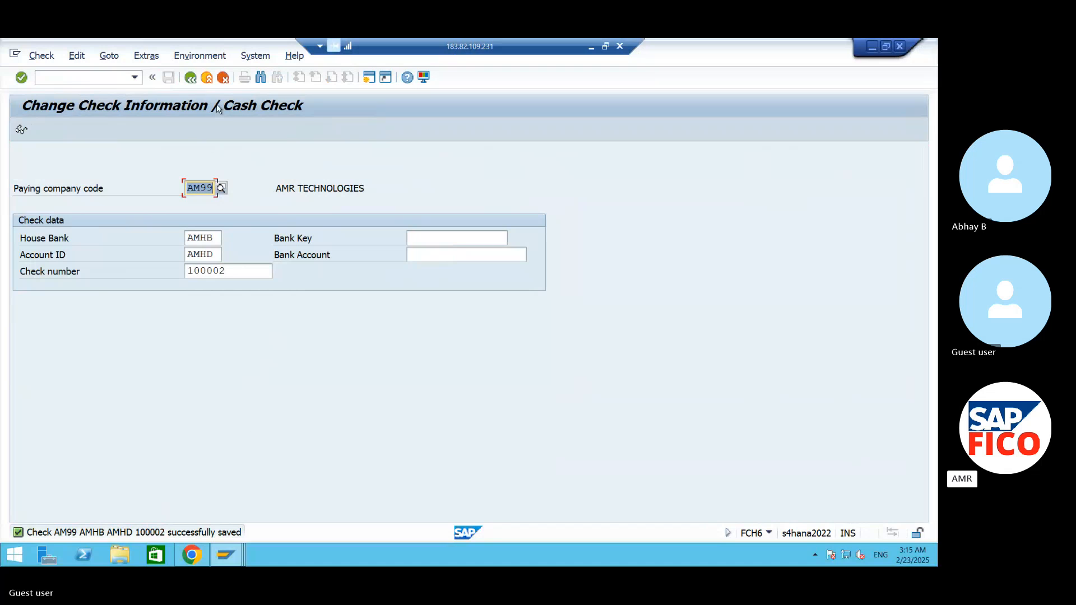
- Start the check register transaction FCHN and set the paying company code to AM99
click(118, 78)
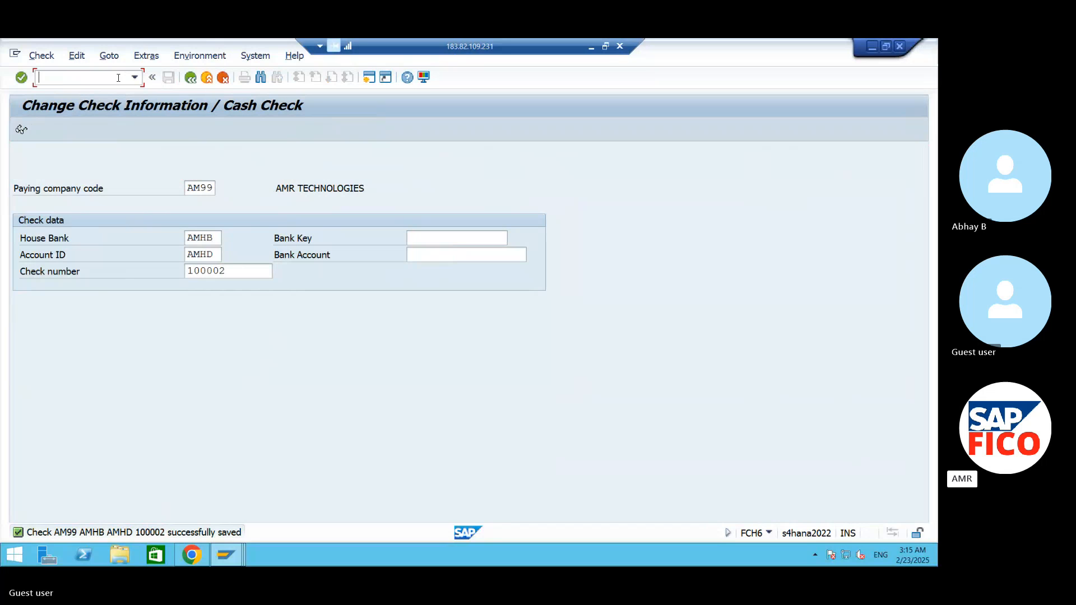
text(/NFCHN)
key(Return)
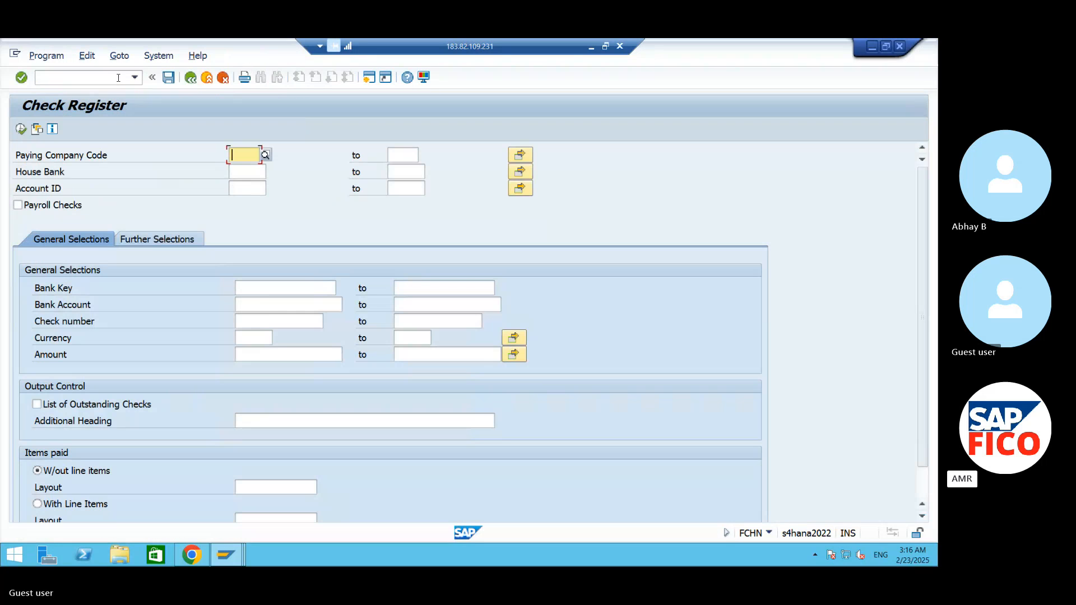
text(AM)
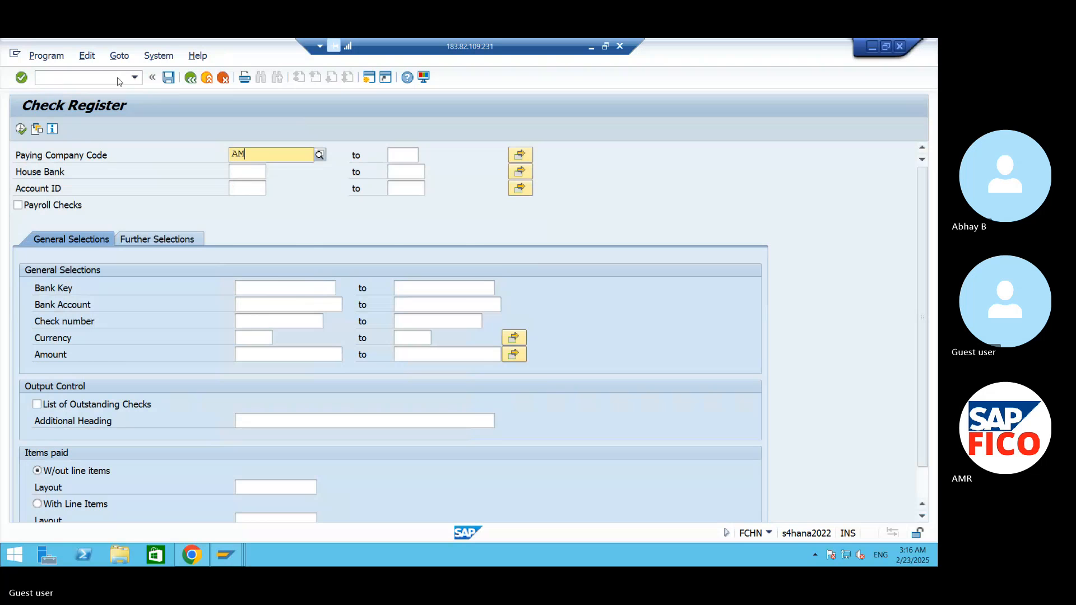
text(99)
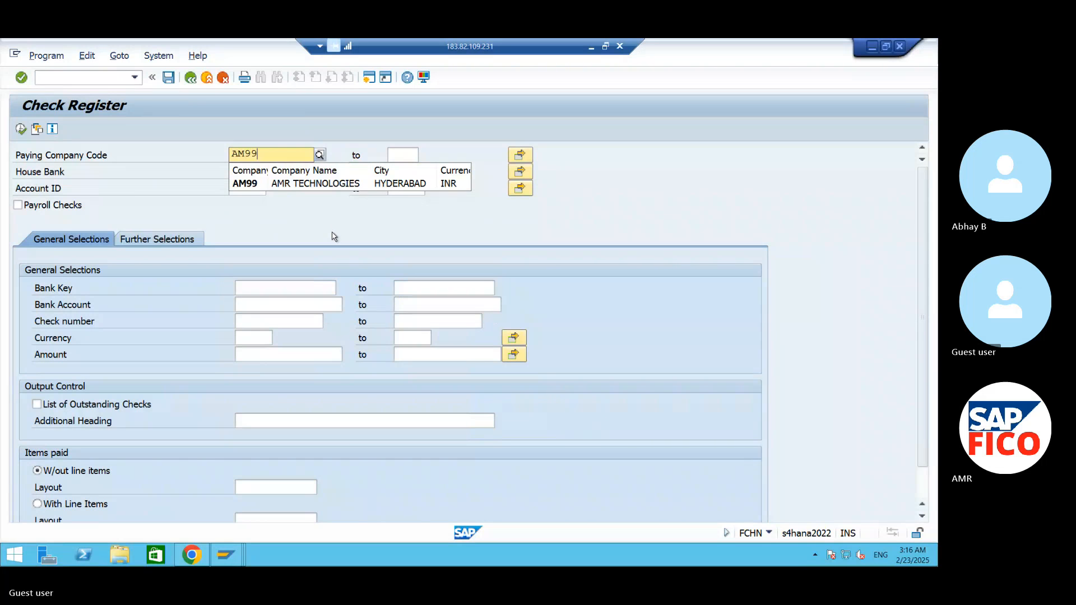
- Limit the check register selection to house bank AMHB and account ID AMHD
click(248, 170)
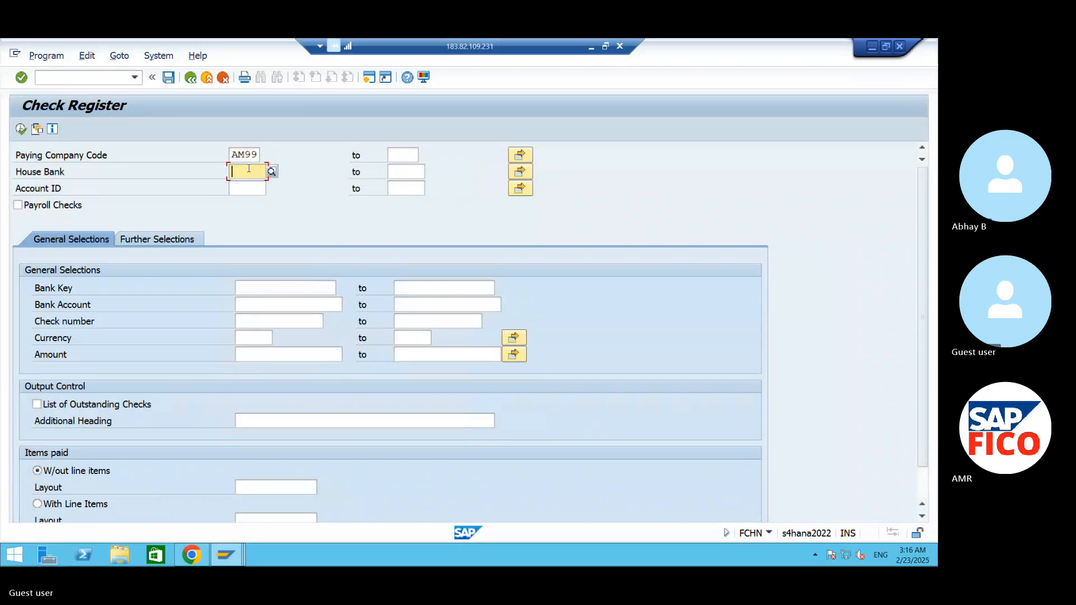
text(AMHB)
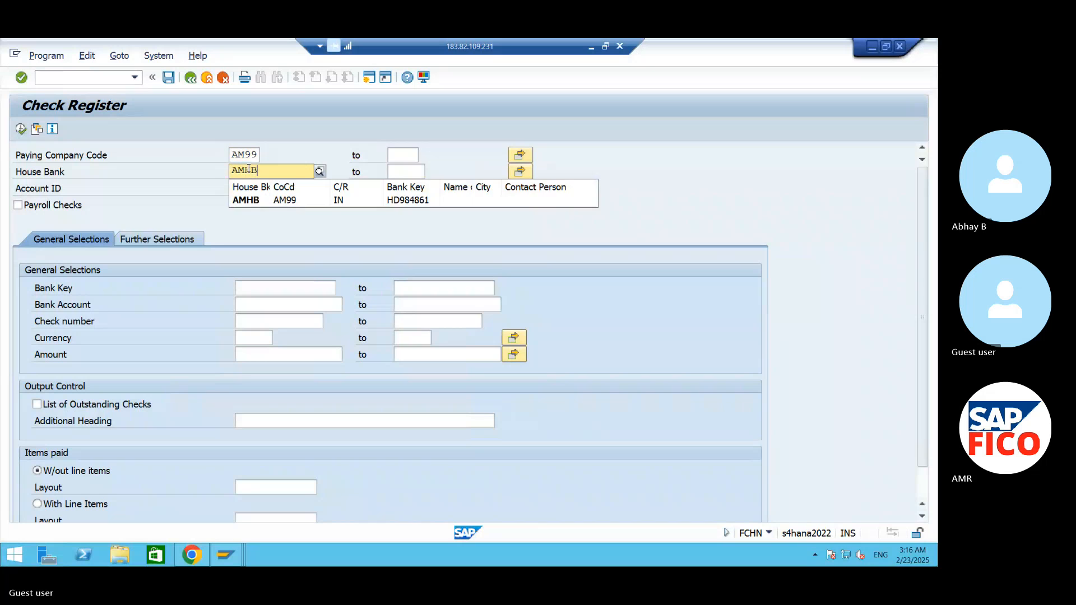
click(271, 203)
click(253, 189)
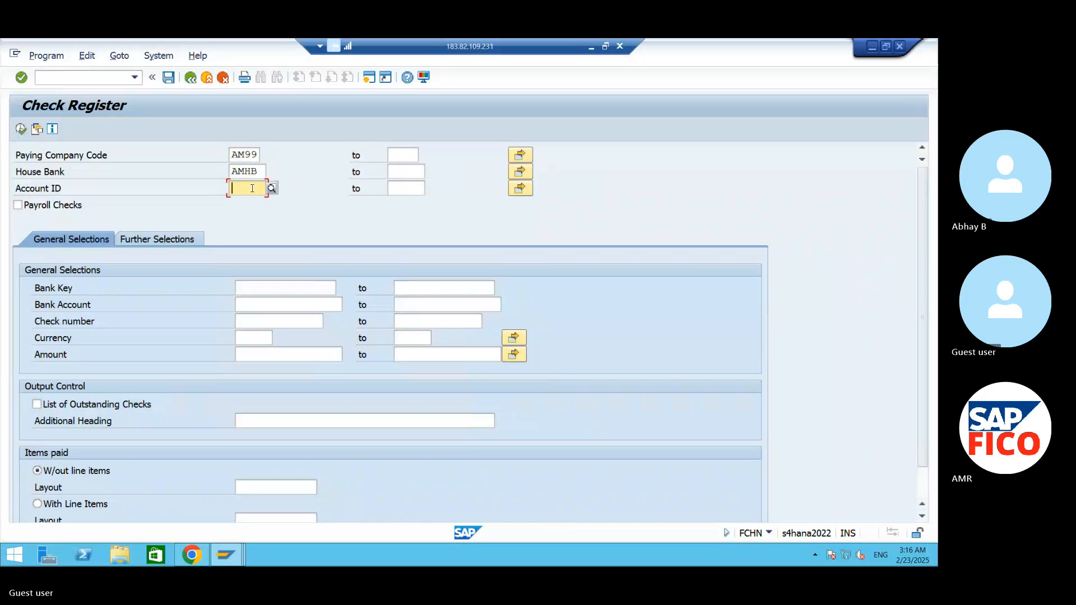
text(AMHD)
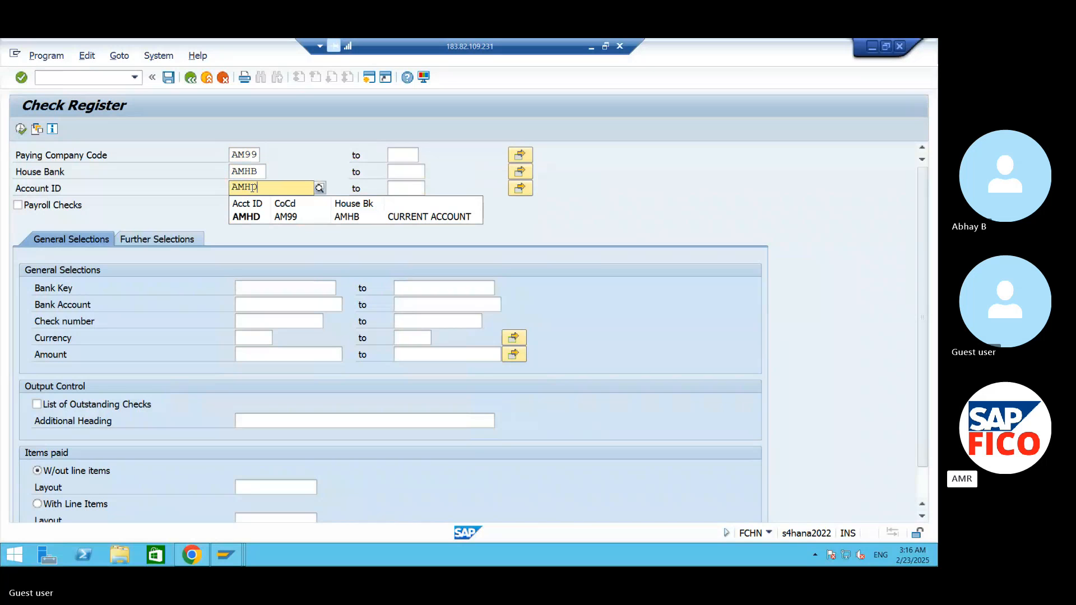
click(275, 218)
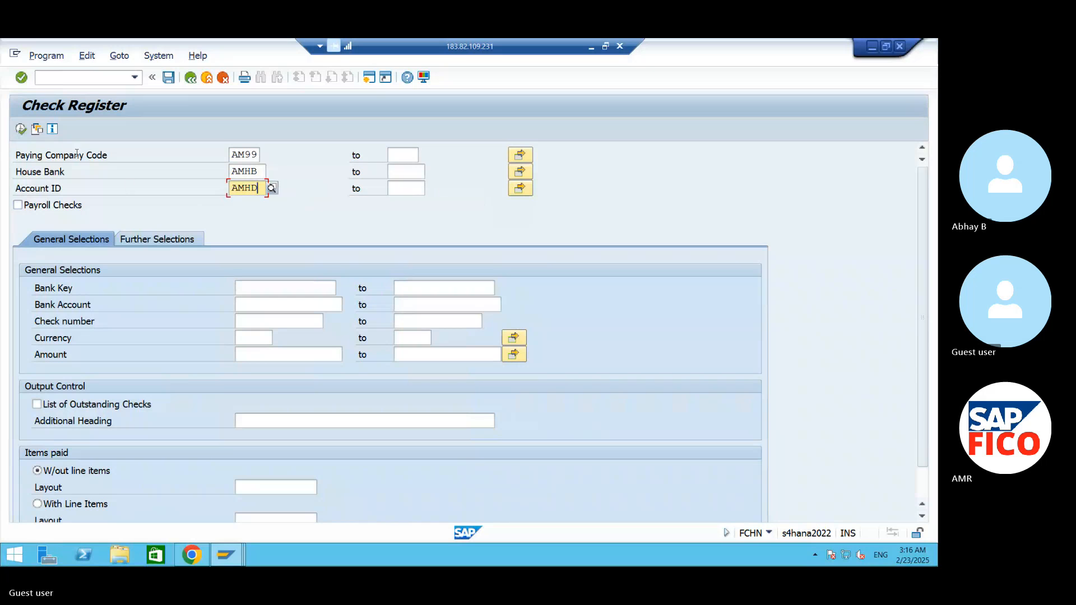
- Run the check register and examine the encashment/void date of check 100002
click(21, 129)
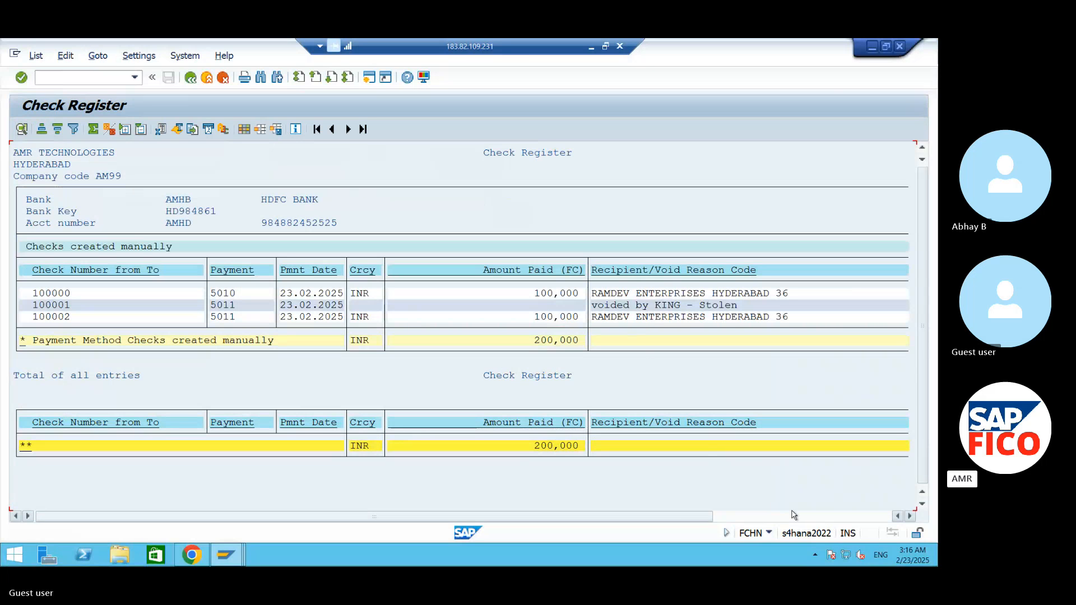
drag(695, 517, 874, 523)
click(866, 316)
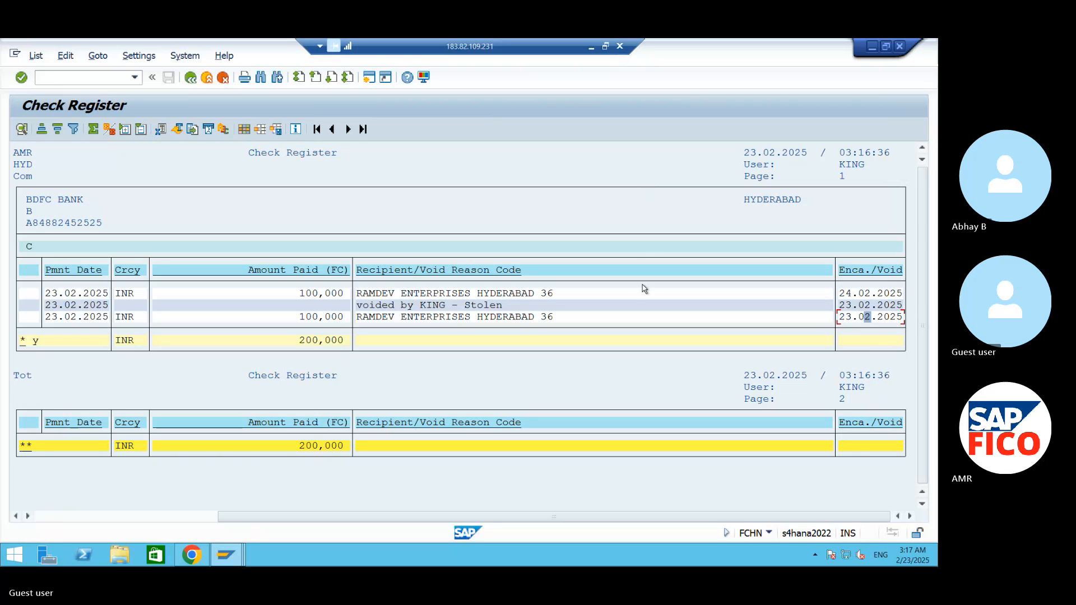
- Switch to the S4 HANA Word notes and highlight the line on voiding not used cheques with FCH3
click(91, 80)
click(872, 45)
click(591, 47)
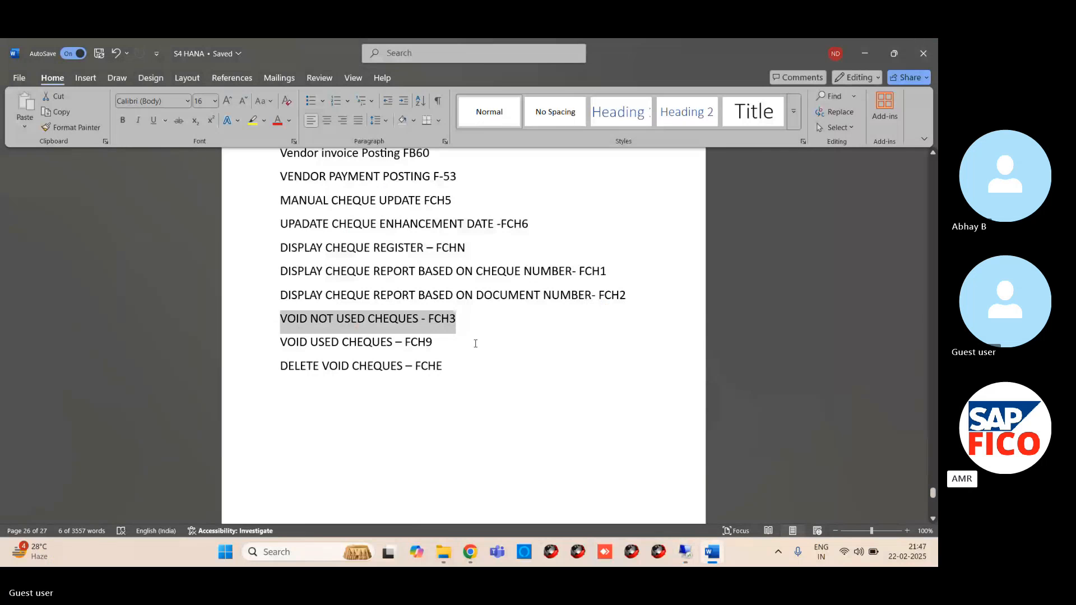
click(453, 343)
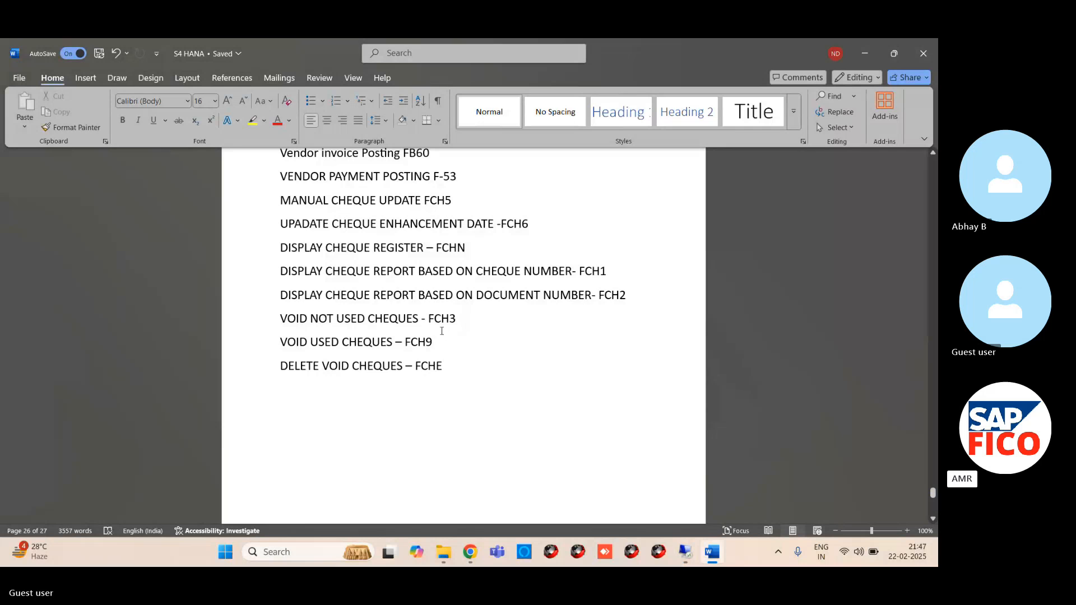
drag(470, 317, 247, 327)
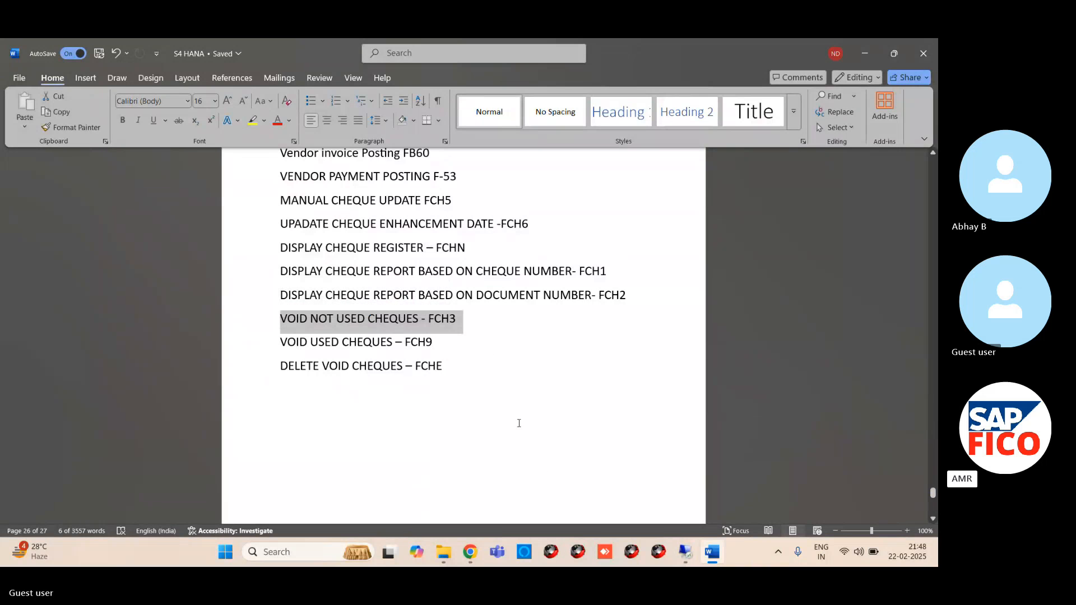
- Return to the remote SAP session's Display Check Information window and start the void unused checks transaction FCH3
mouse_move(682, 554)
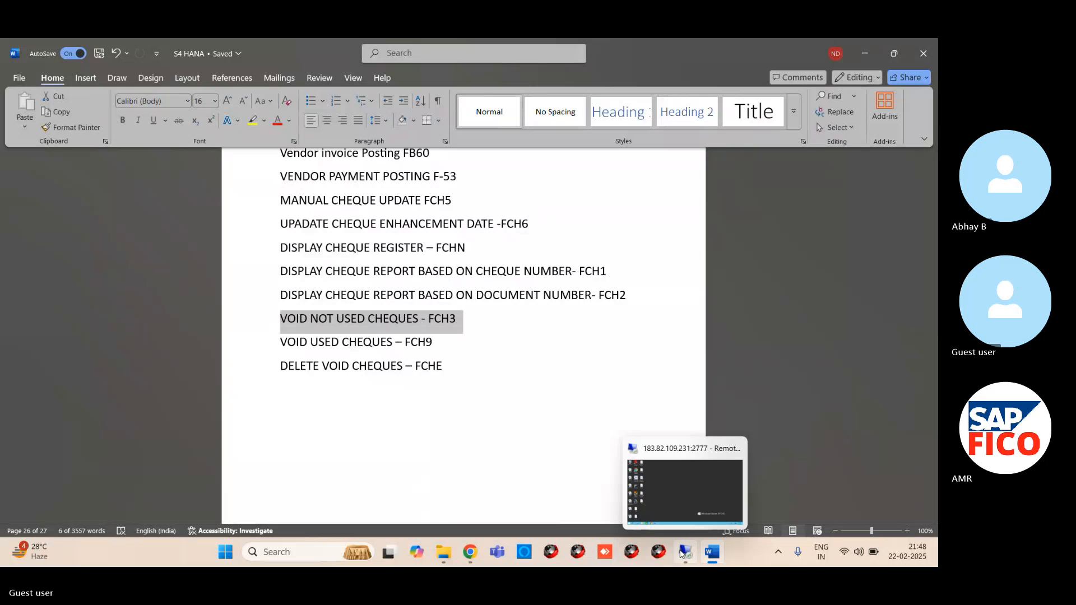
click(678, 506)
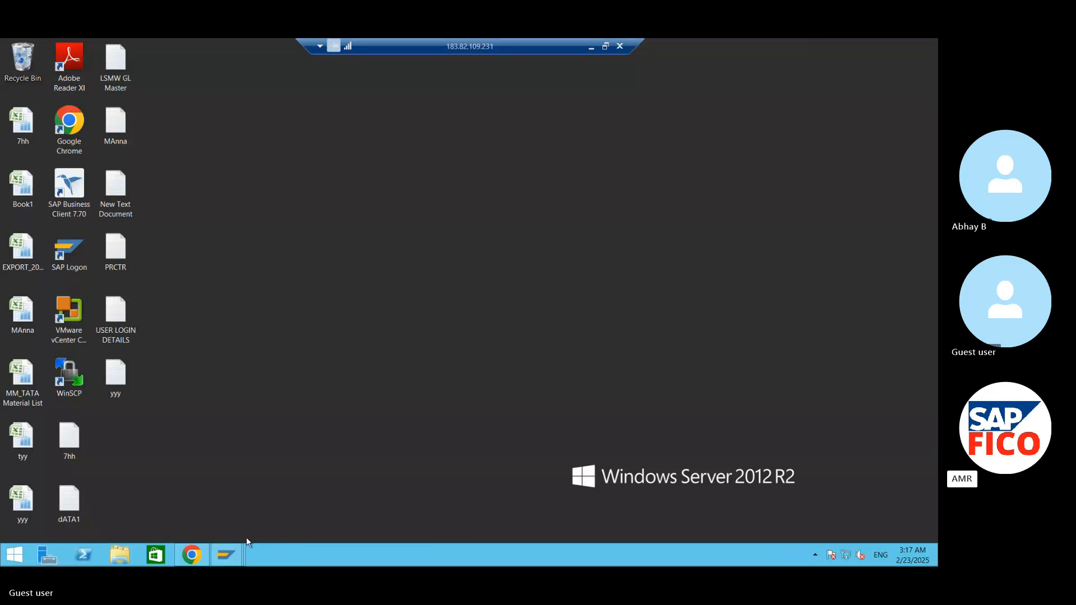
mouse_move(225, 555)
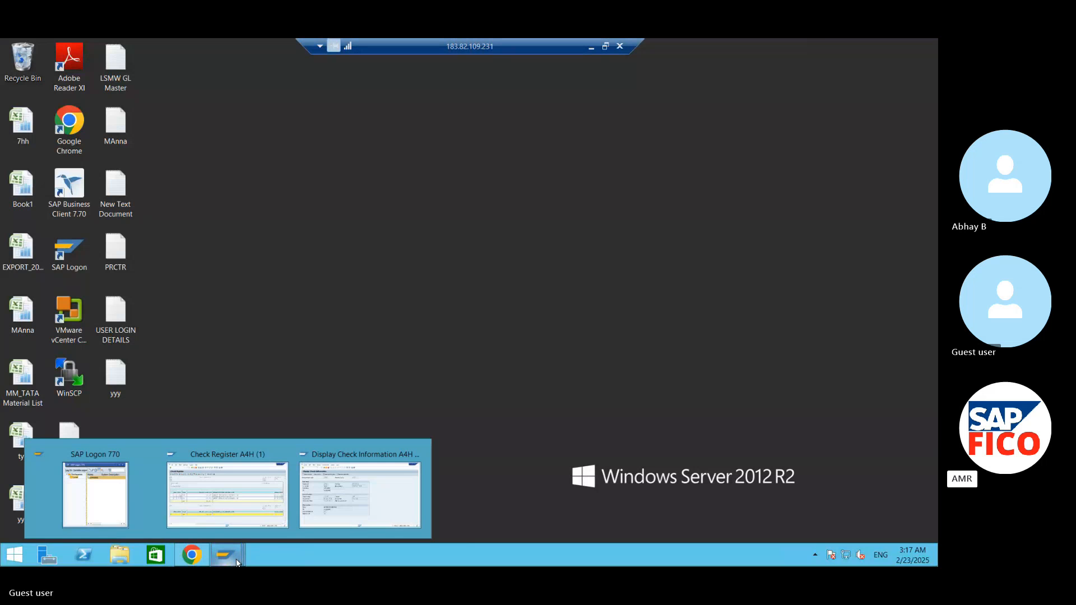
click(346, 512)
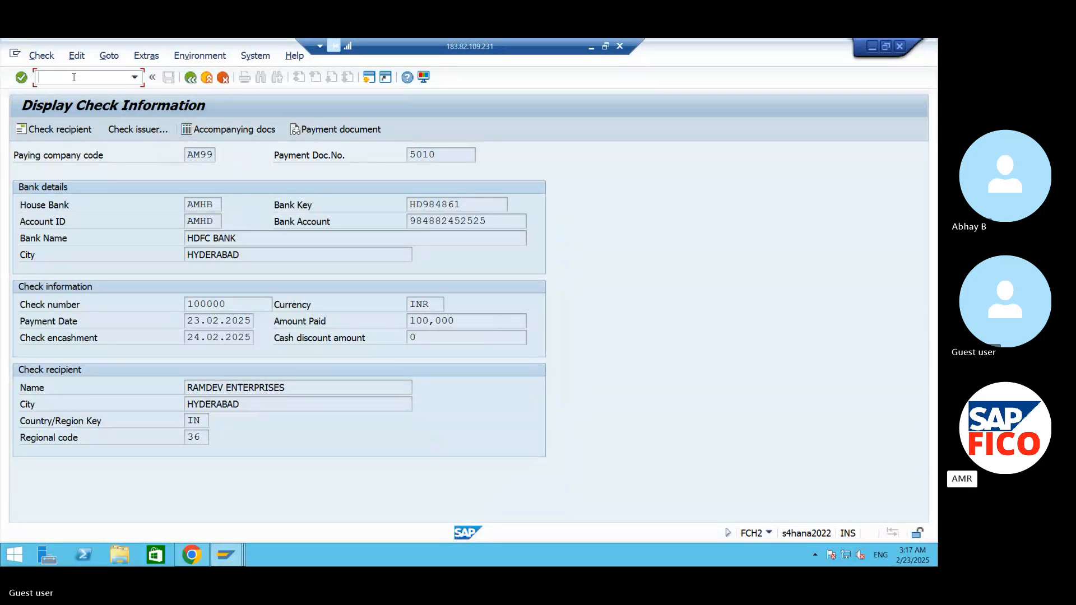
text(/NFCH)
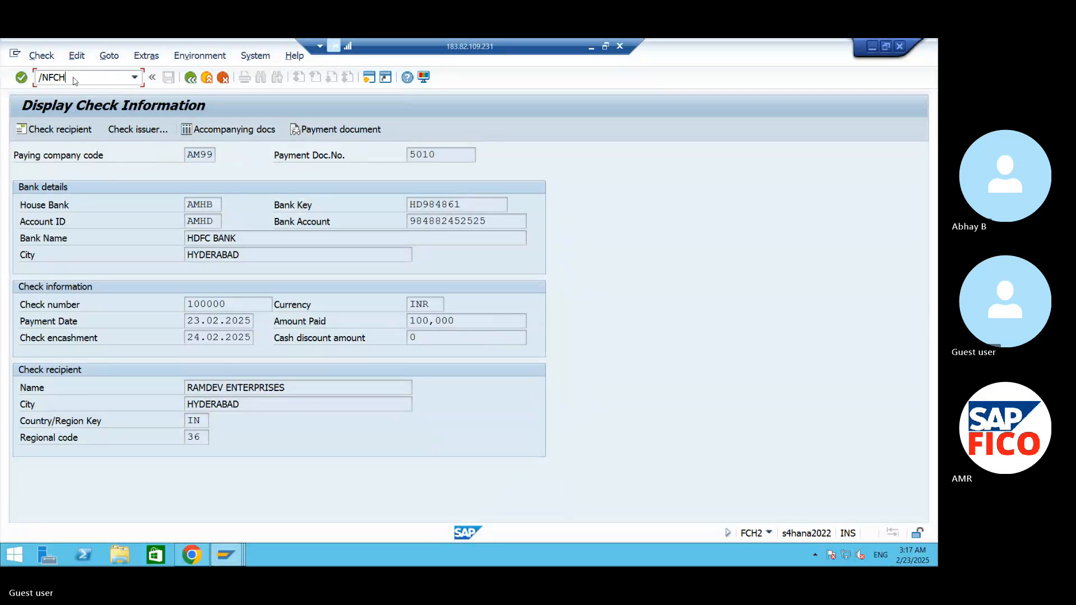
text(3)
key(Return)
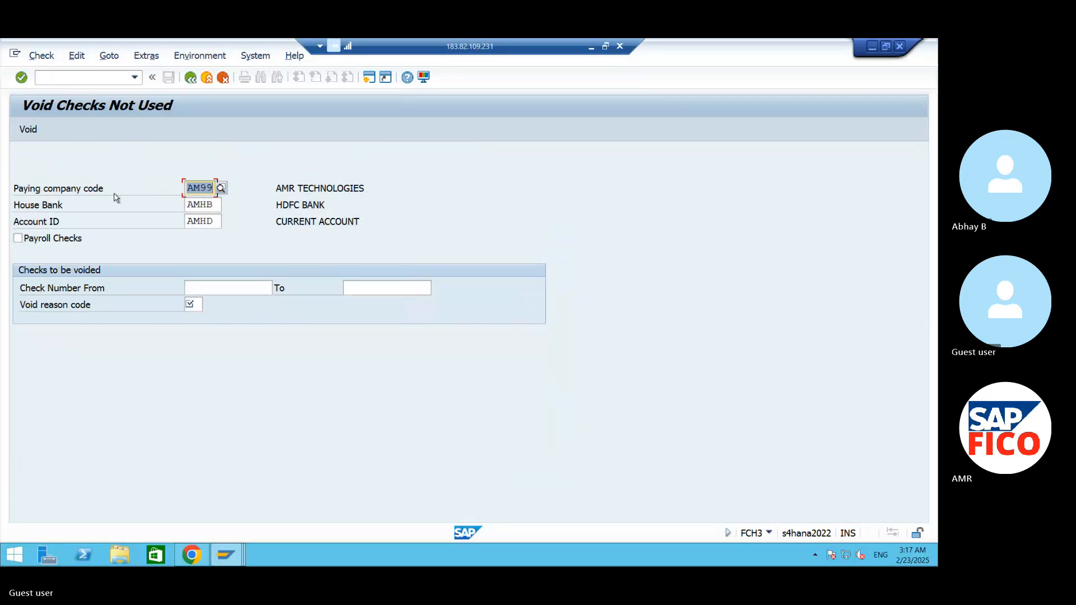
- Void unused check 100003 of house bank AMHB with void reason code 08, Incorrect lot inserted
click(262, 288)
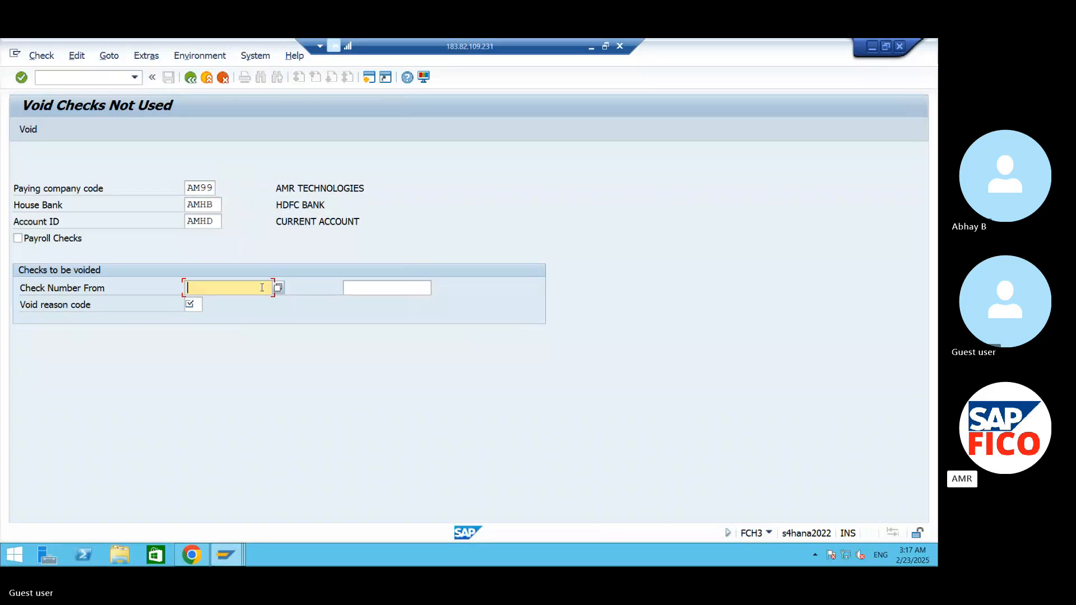
text(100003)
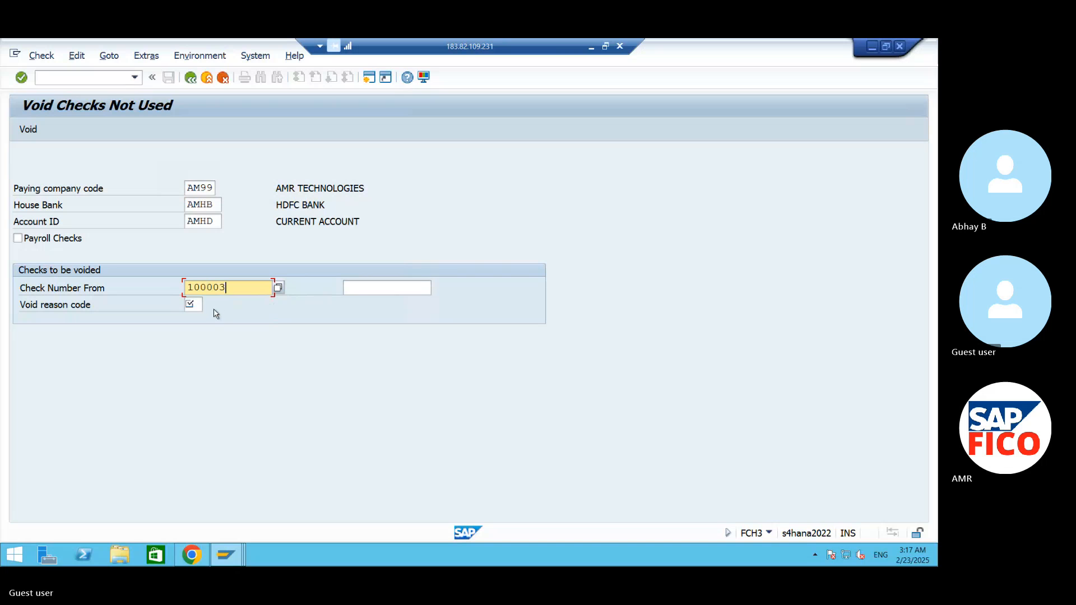
click(196, 303)
click(209, 306)
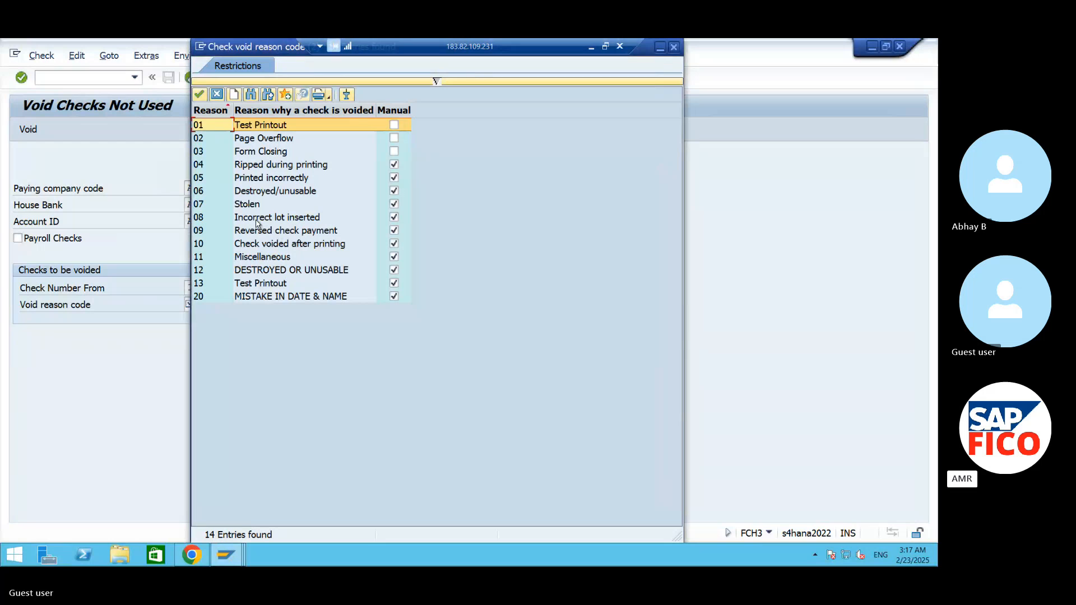
click(262, 218)
click(202, 95)
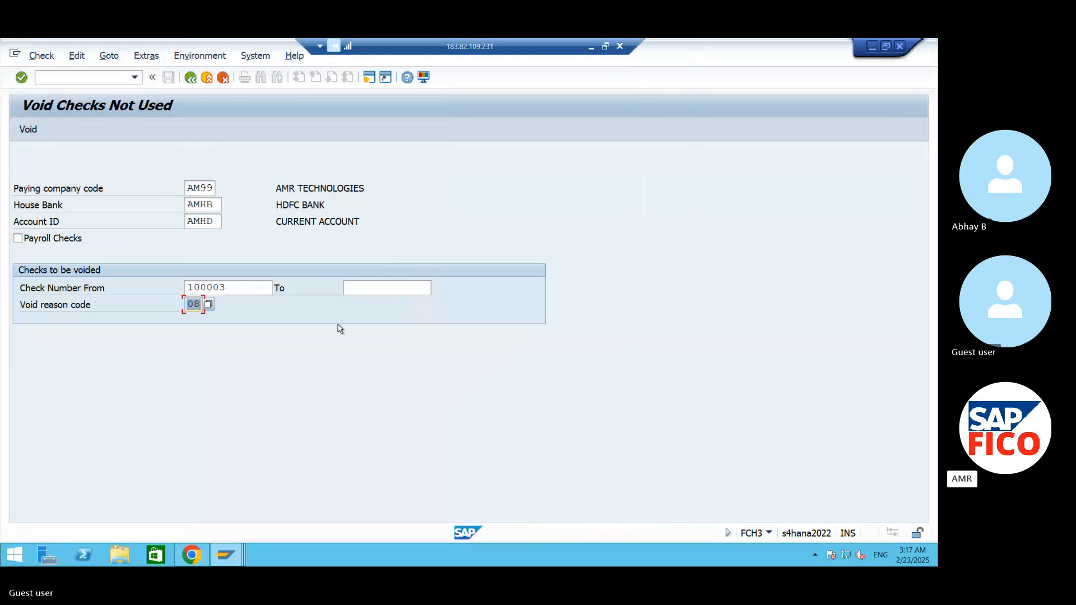
click(25, 130)
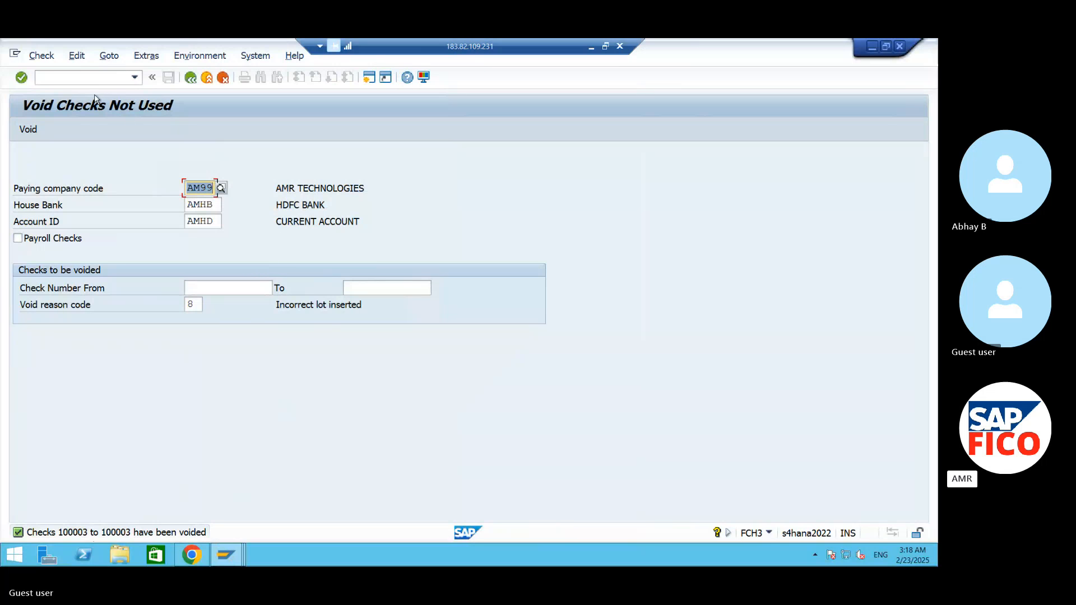
- Start the check register transaction FCHN again for paying company code AM99
click(84, 79)
text(/N)
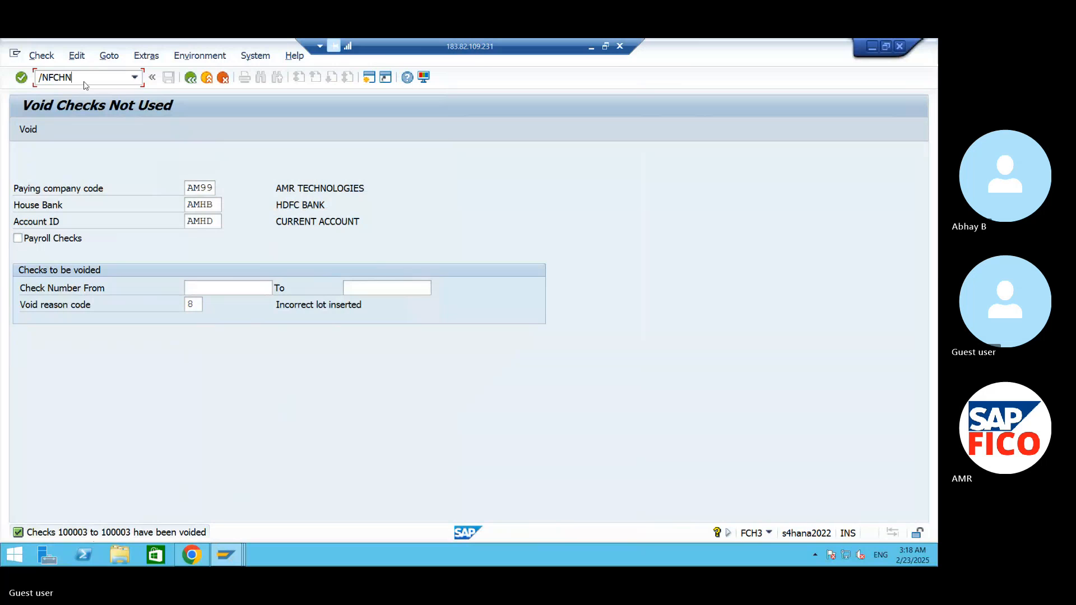
text(FCHN)
key(Return)
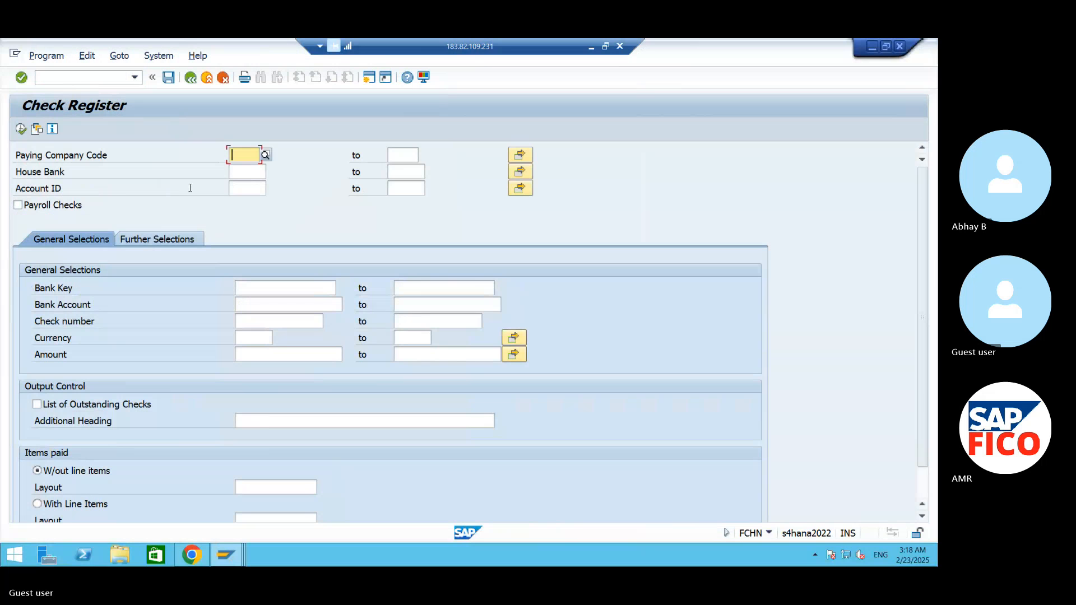
text(AM9)
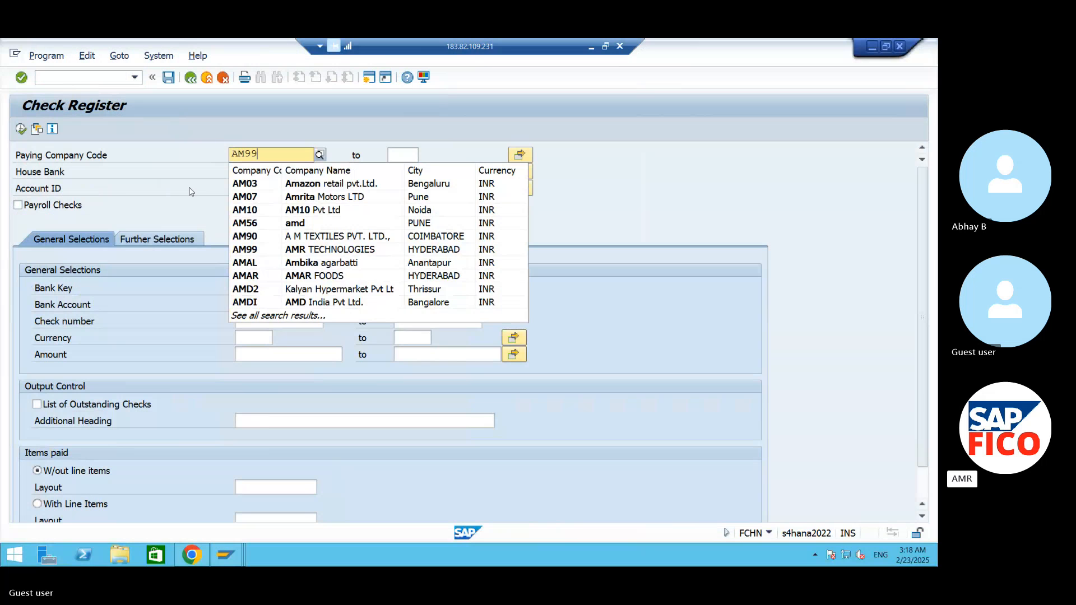
text(9)
click(243, 184)
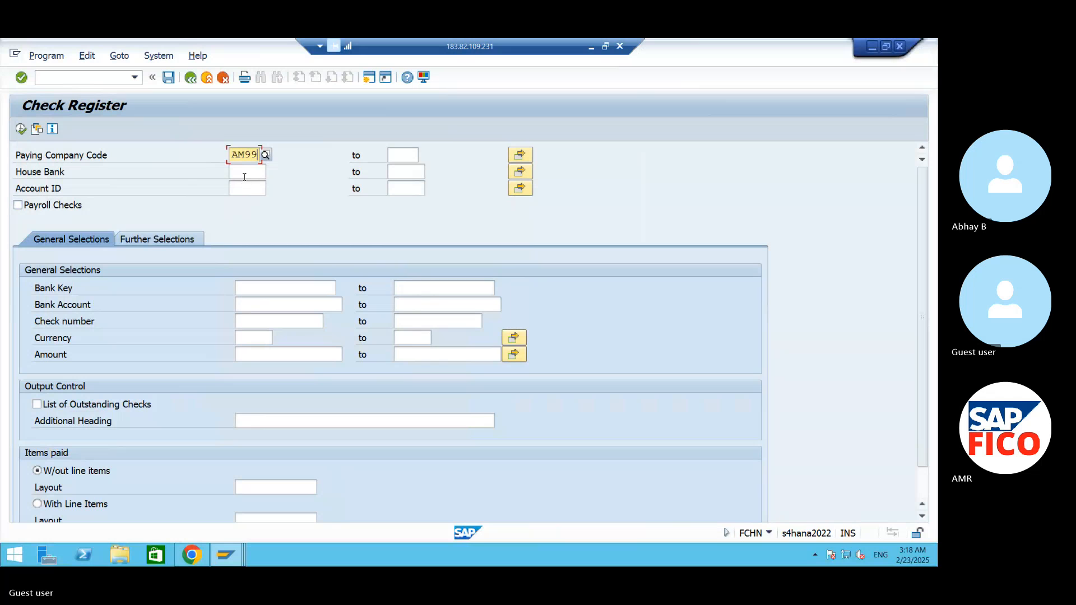
- Run the check register for house bank AMHB and account ID AMHD
click(248, 178)
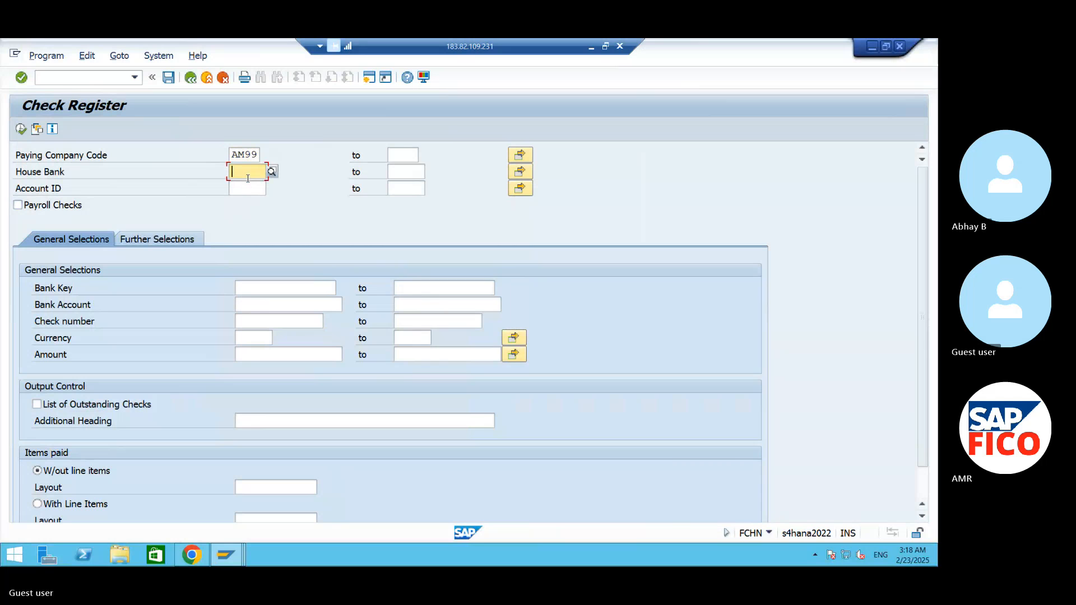
text(AMHB)
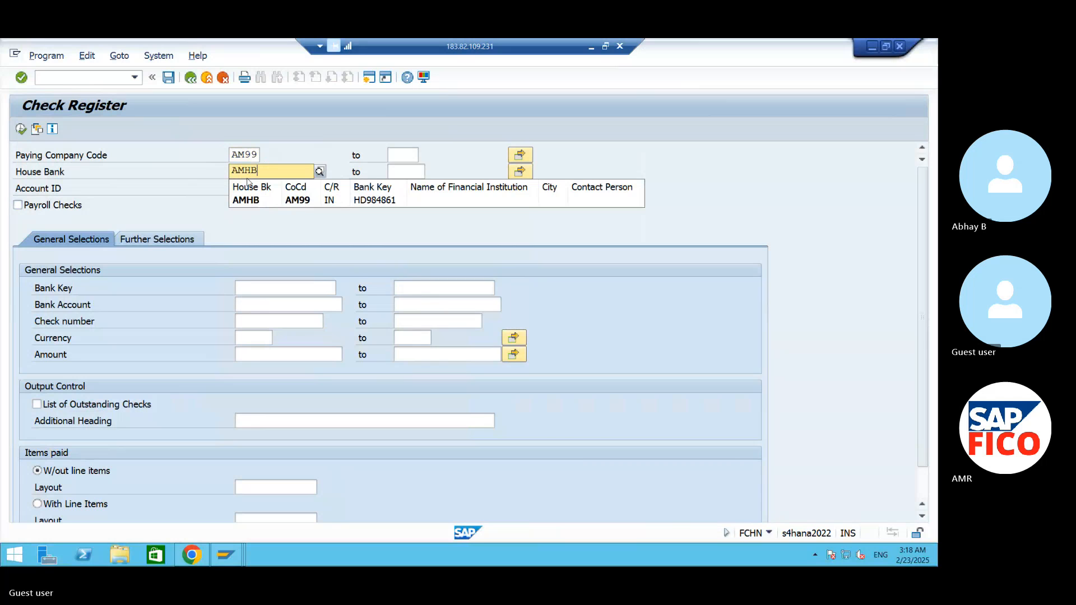
click(247, 200)
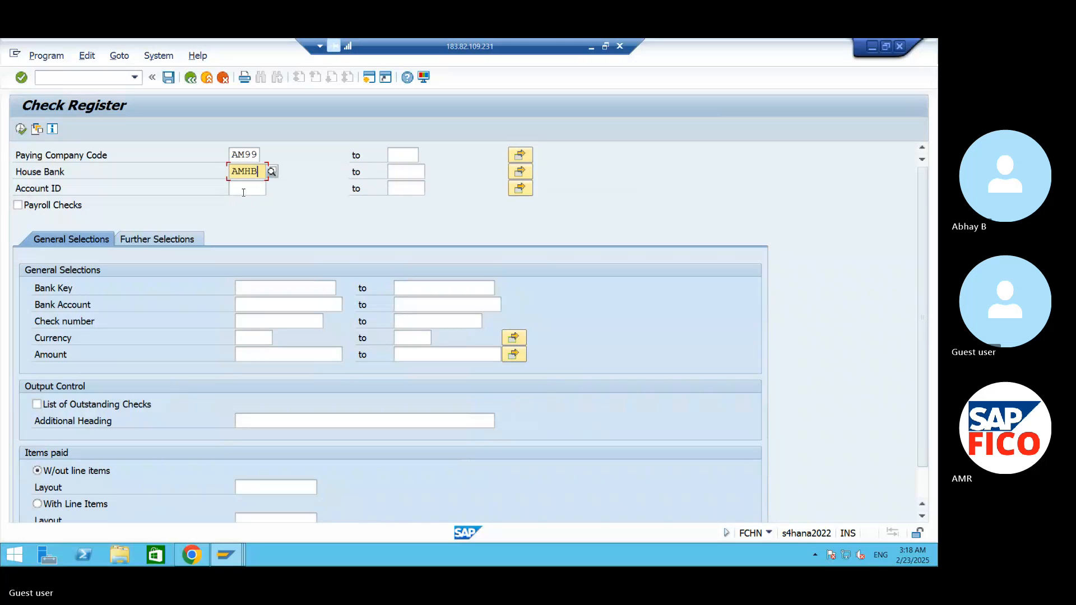
click(235, 187)
text(AMH)
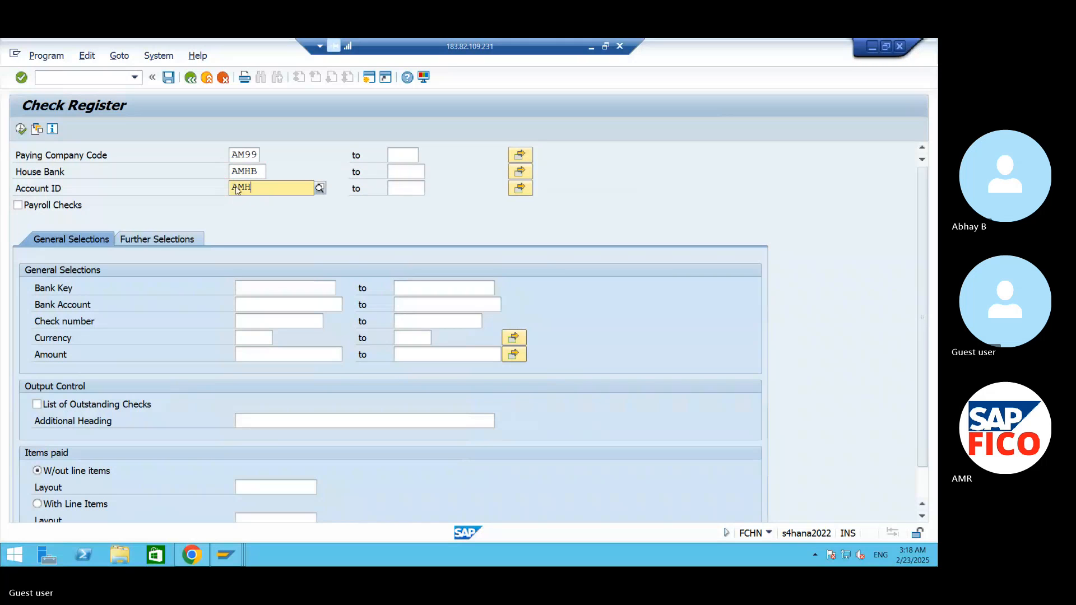
text(D)
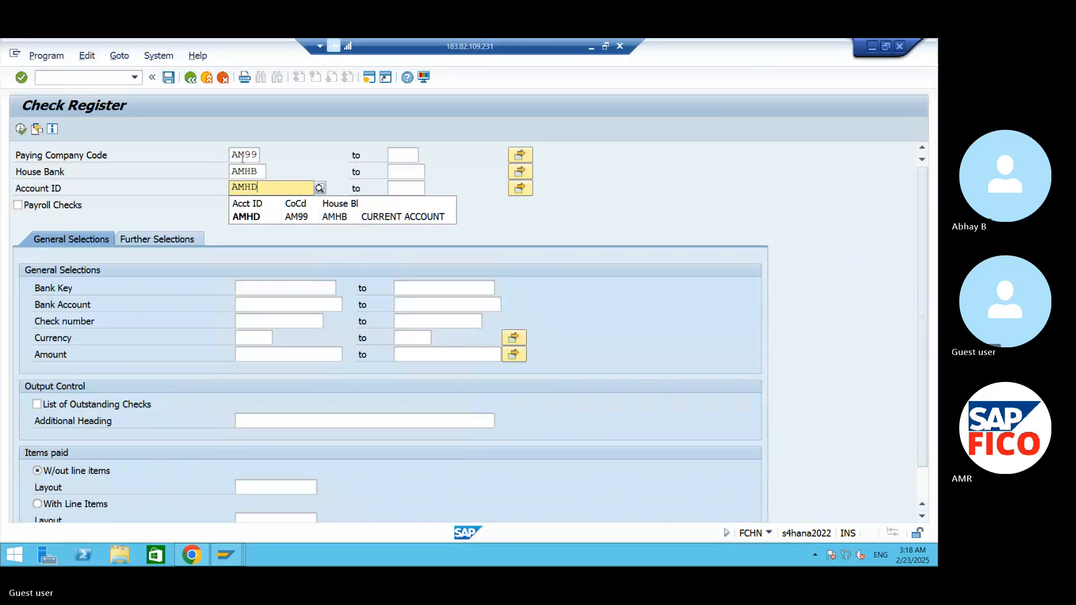
click(246, 216)
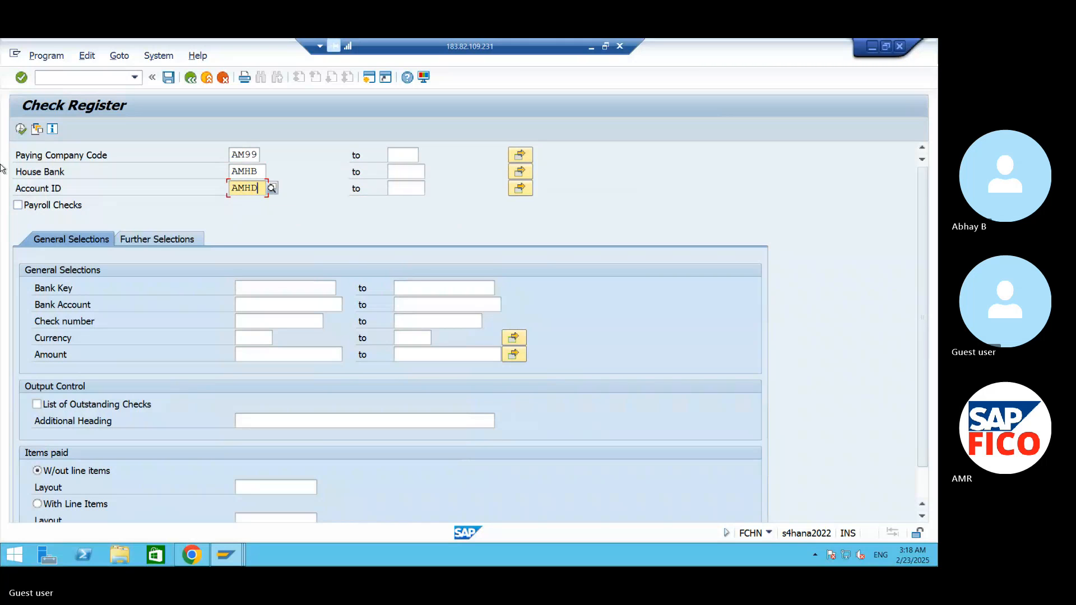
click(21, 128)
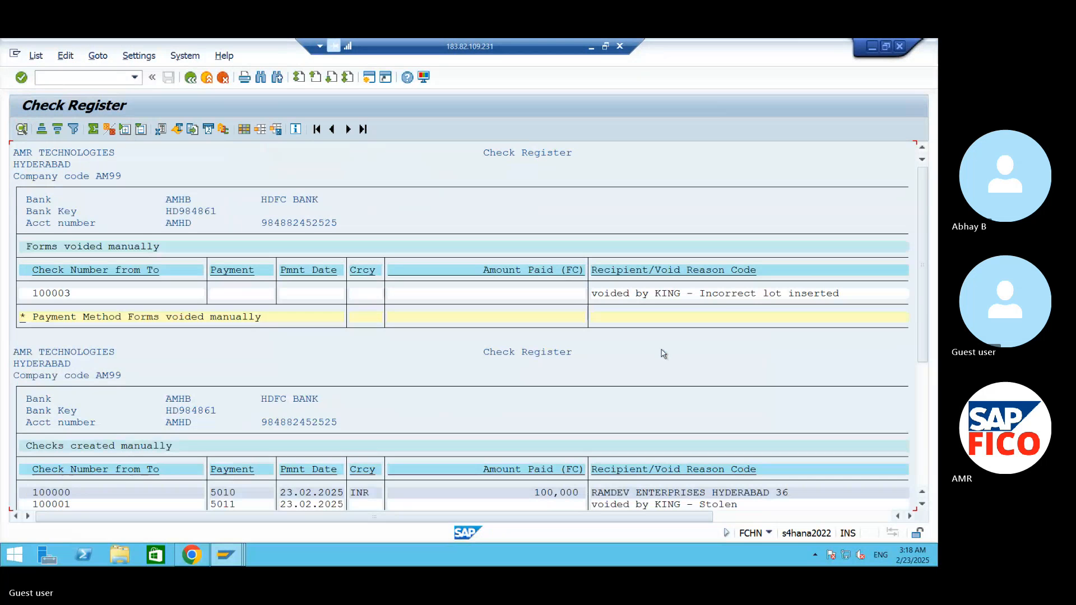
- Examine the register entries and void reasons for checks 100003 and 100001
click(670, 293)
click(54, 295)
click(759, 293)
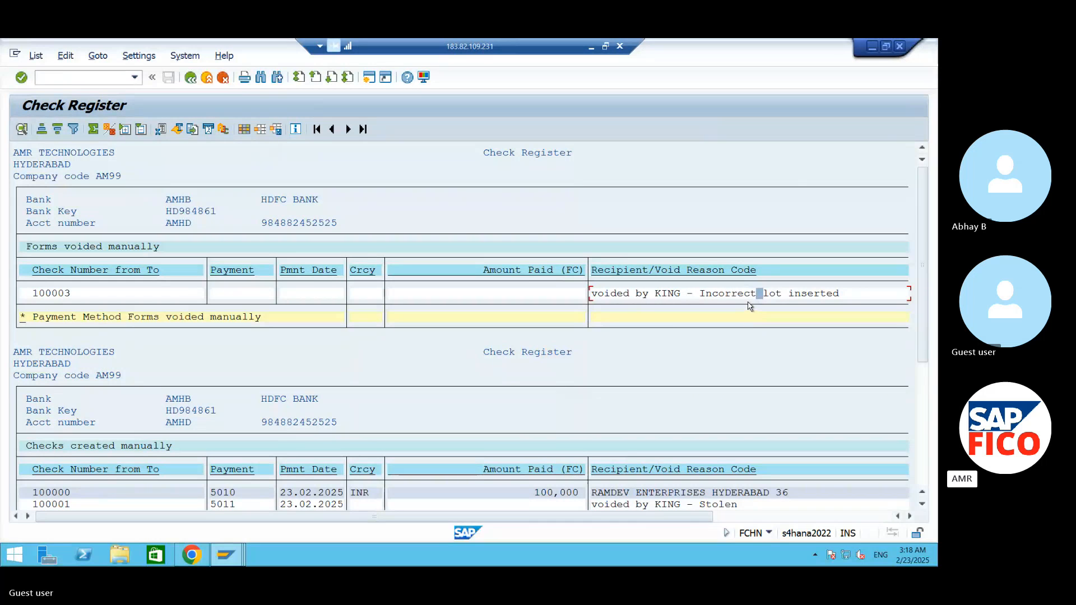
scroll(705, 503, down, 1)
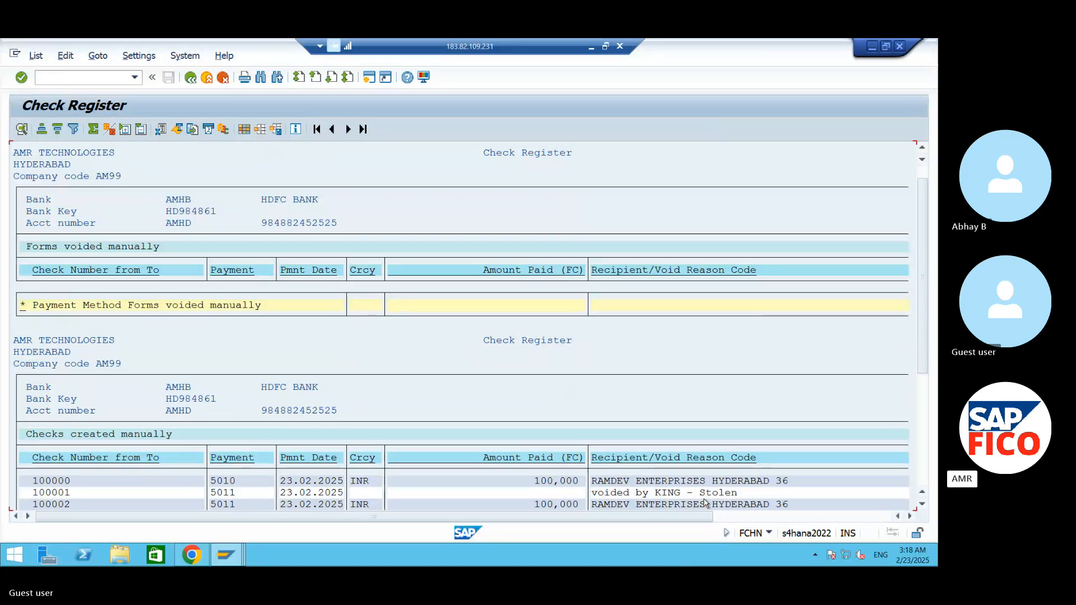
scroll(721, 496, down, 1)
click(703, 482)
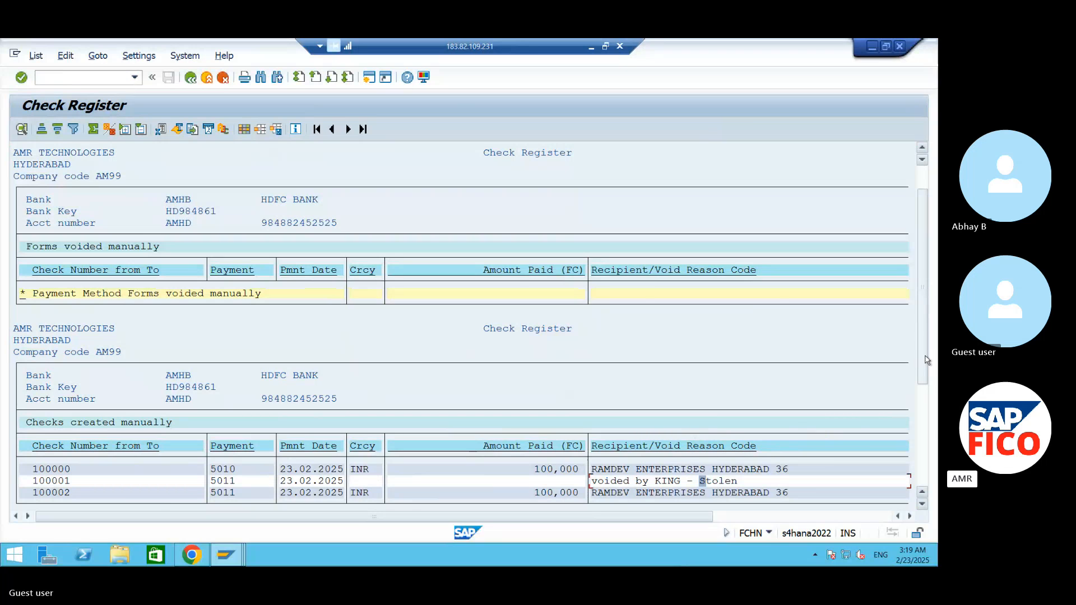
drag(925, 358, 924, 304)
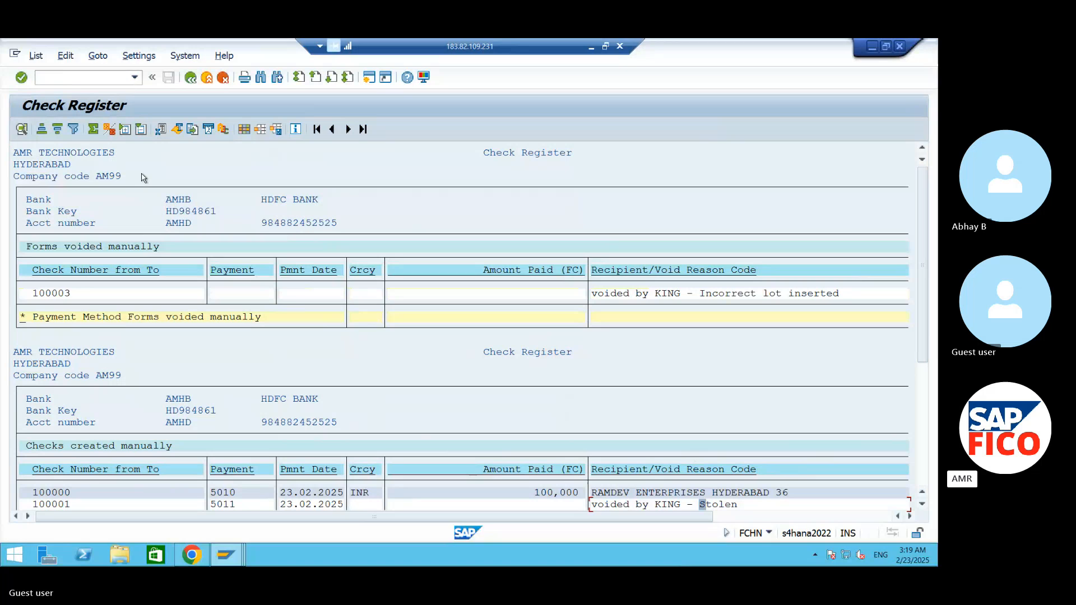
- Export the check register as an unconverted local file named CHEQUE INFORMATION.TXT on the remote Desktop
click(38, 58)
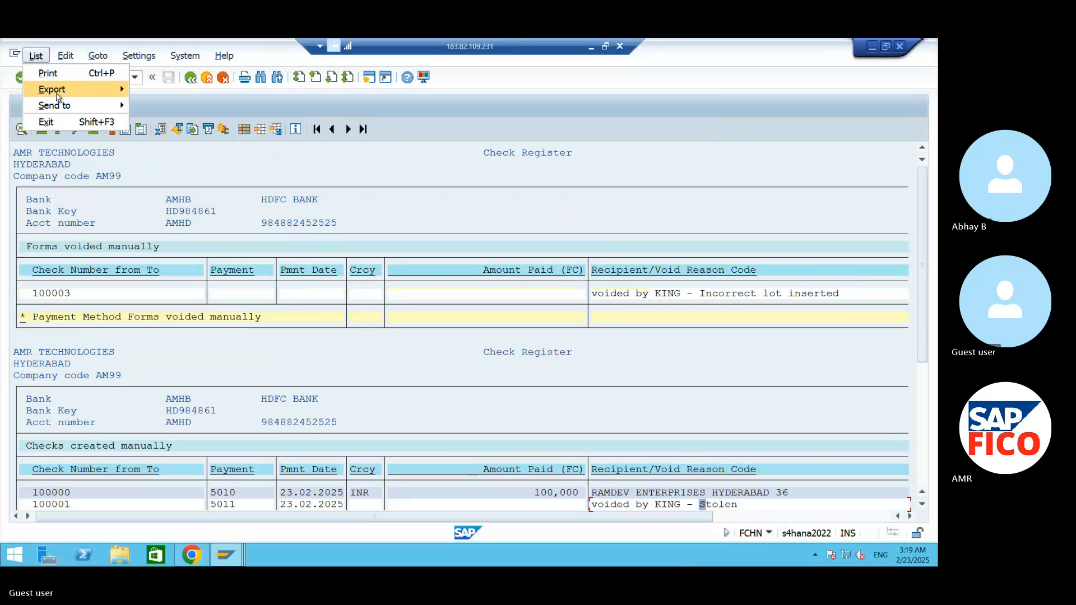
mouse_move(58, 98)
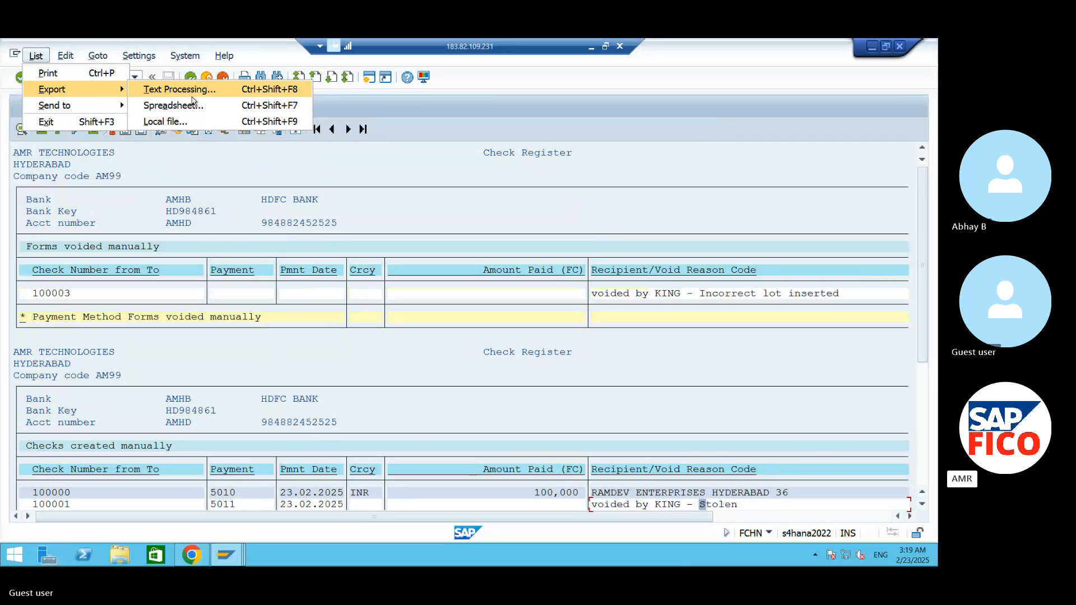
click(166, 121)
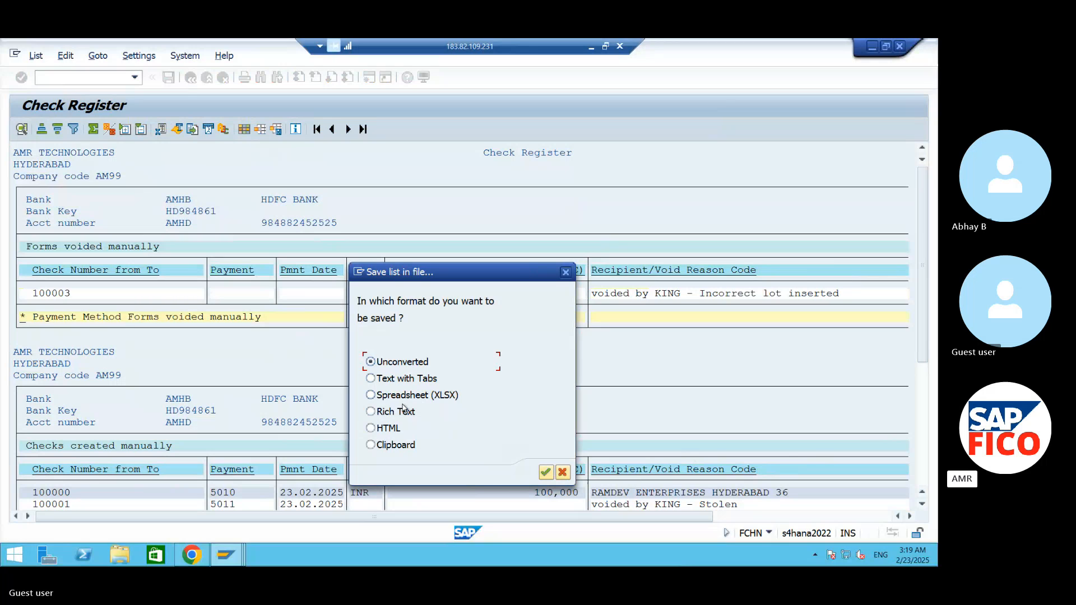
click(545, 472)
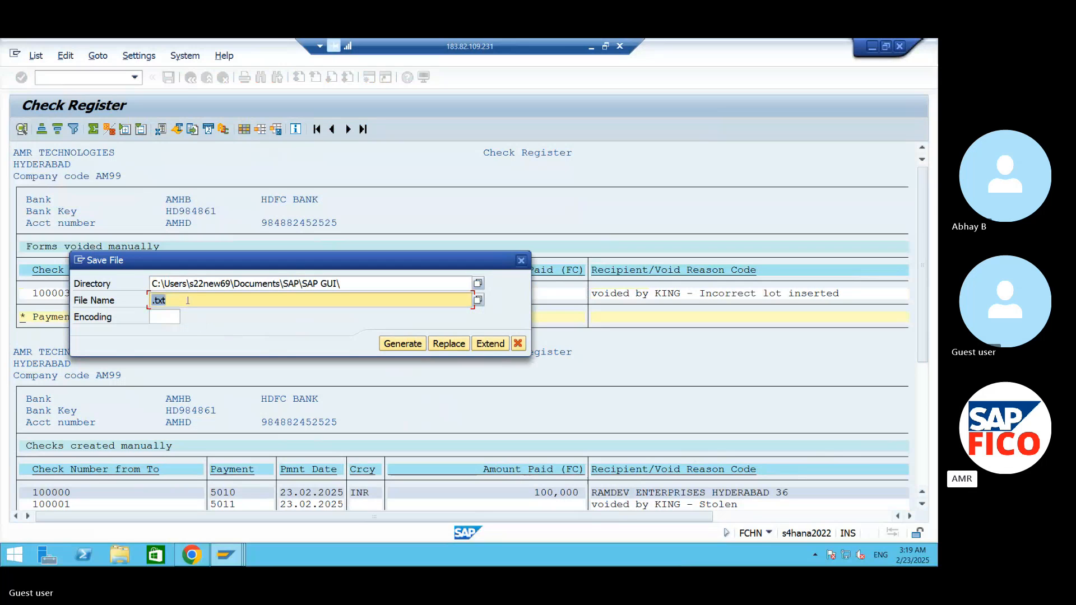
text(CHEQUE I)
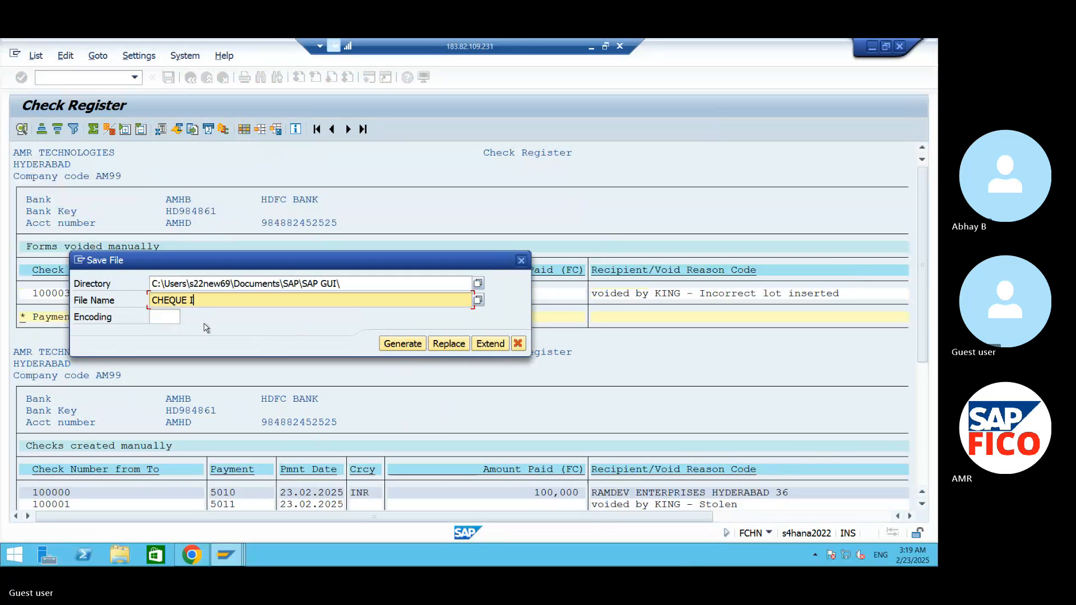
text(NFORMATION)
click(478, 285)
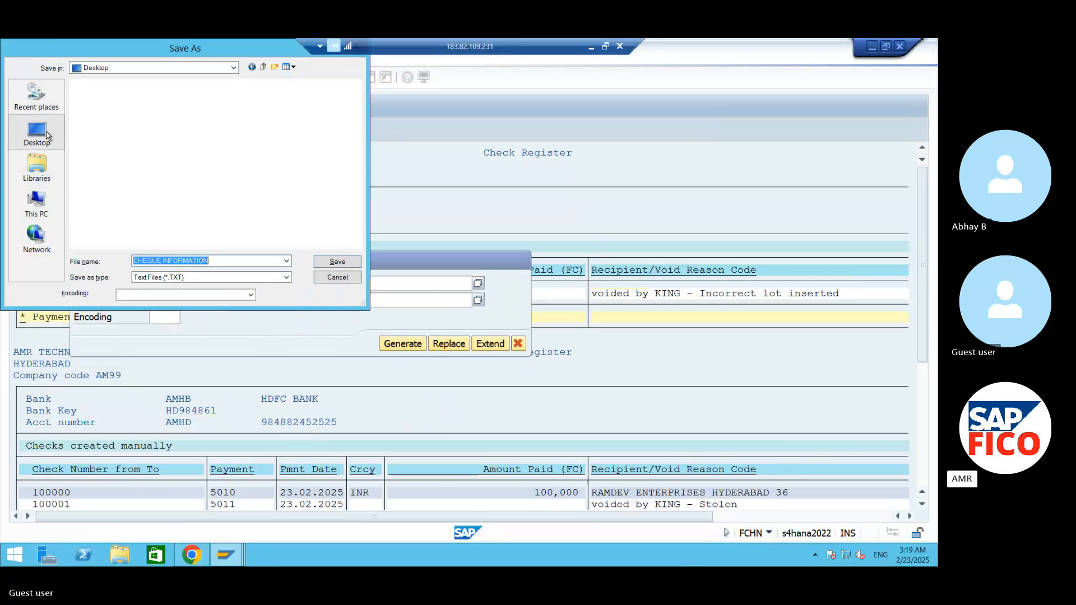
click(336, 262)
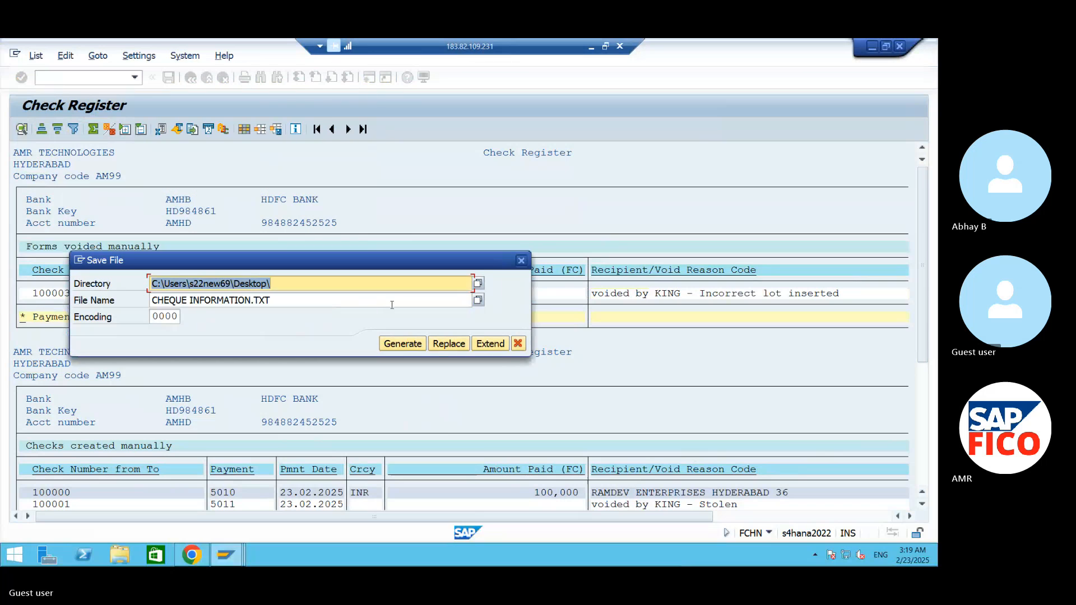
click(401, 344)
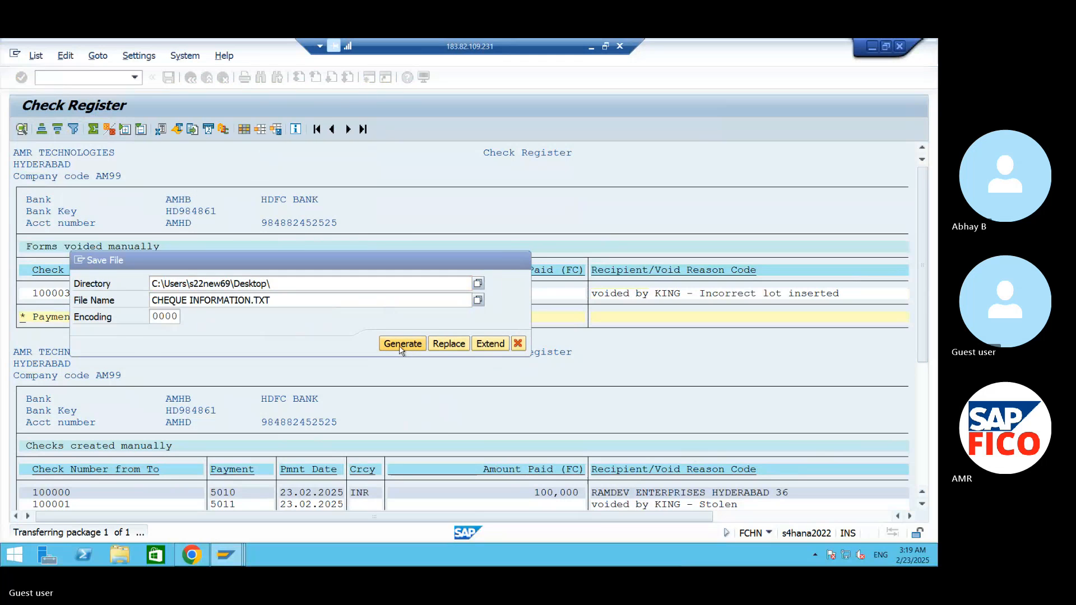
click(140, 394)
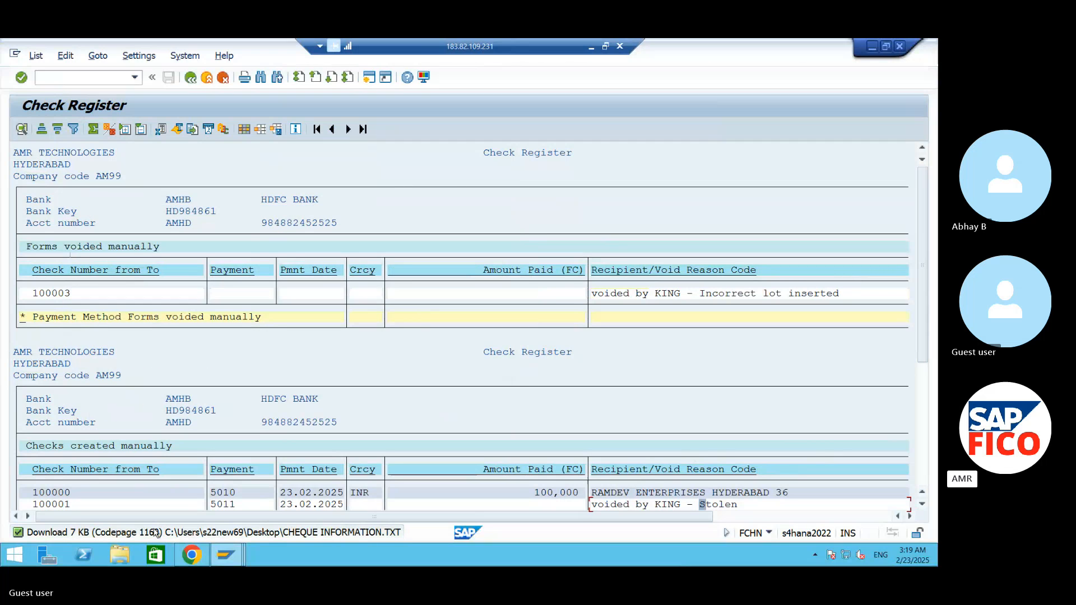
- Open the exported CHEQUE INFORMATION file from the remote desktop, review it full screen in Notepad and close it
click(871, 47)
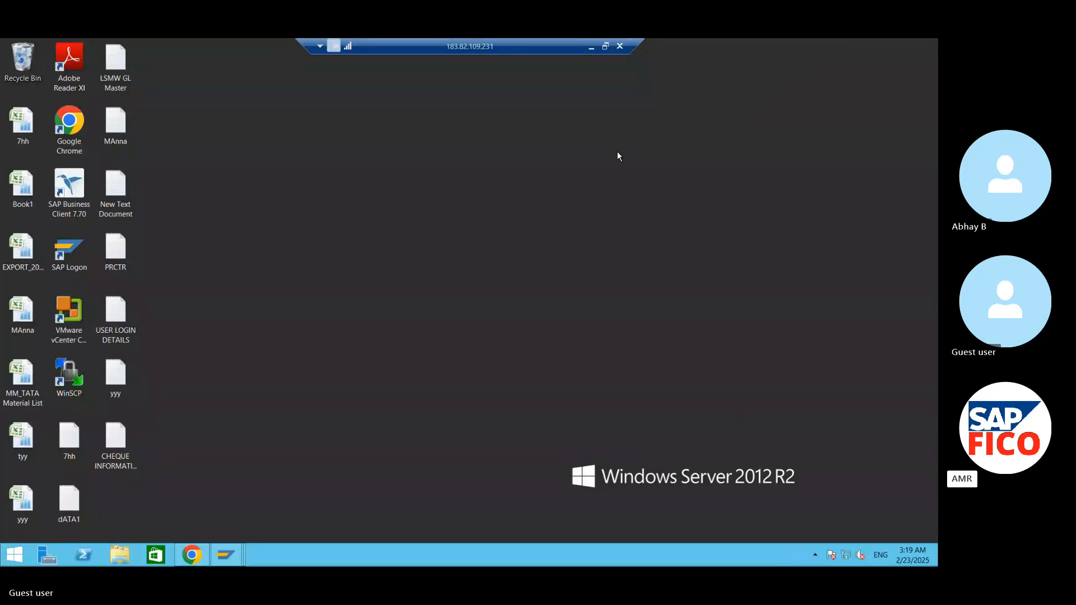
double_click(117, 455)
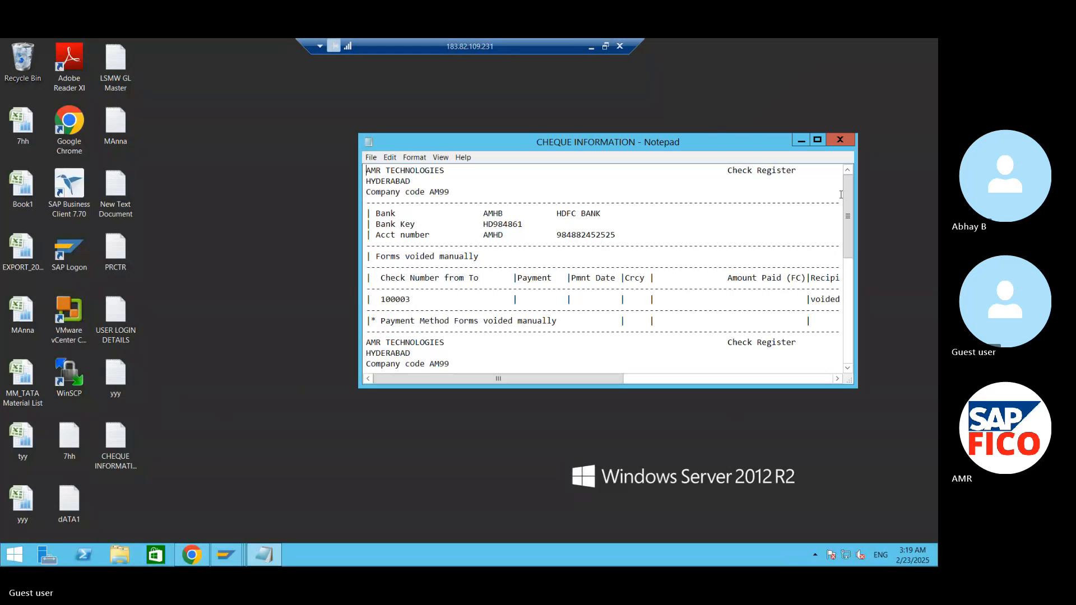
click(819, 140)
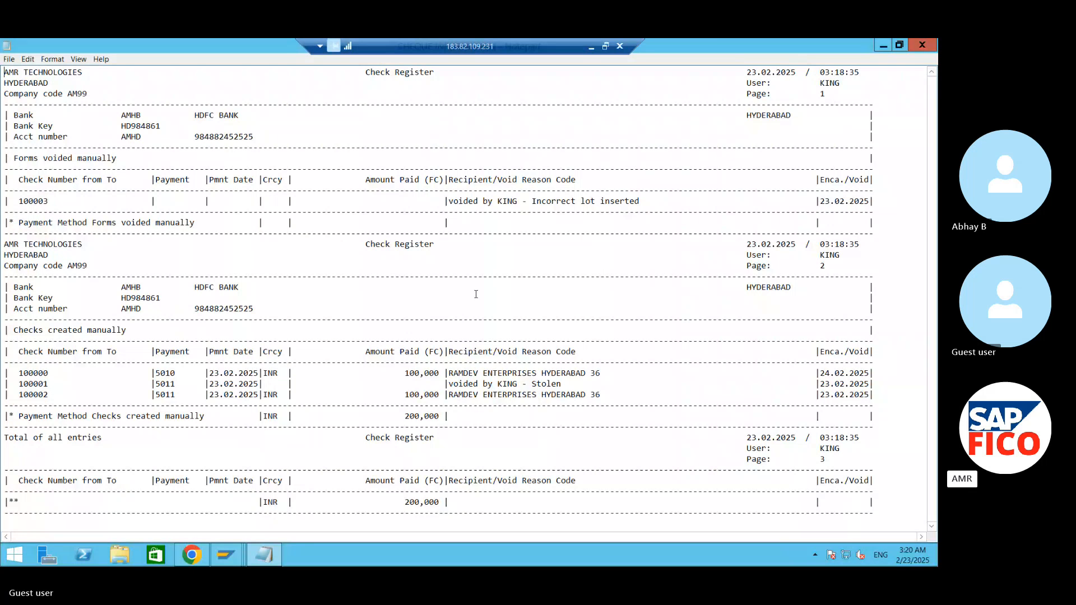
click(922, 45)
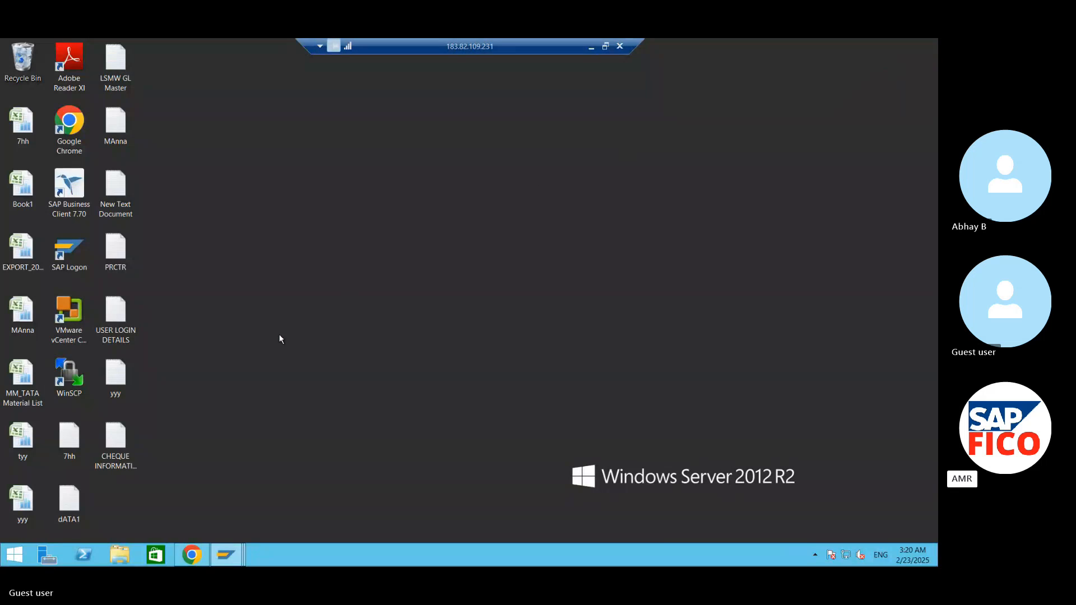
- Consult the transaction list in the S4 HANA Word notes and return to the second Check Register window in the remote SAP session
click(592, 46)
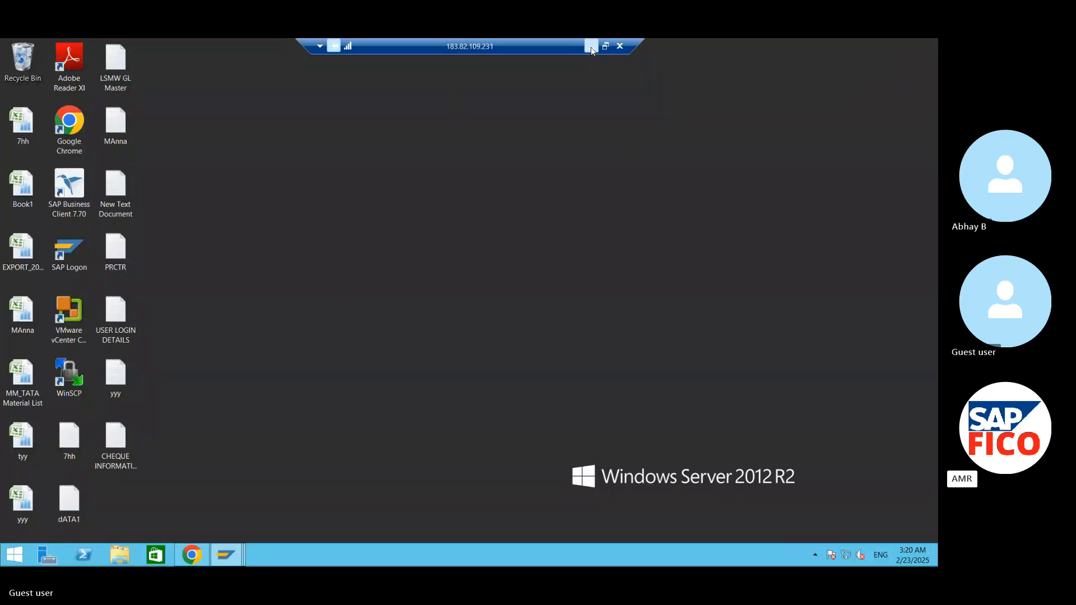
mouse_move(685, 552)
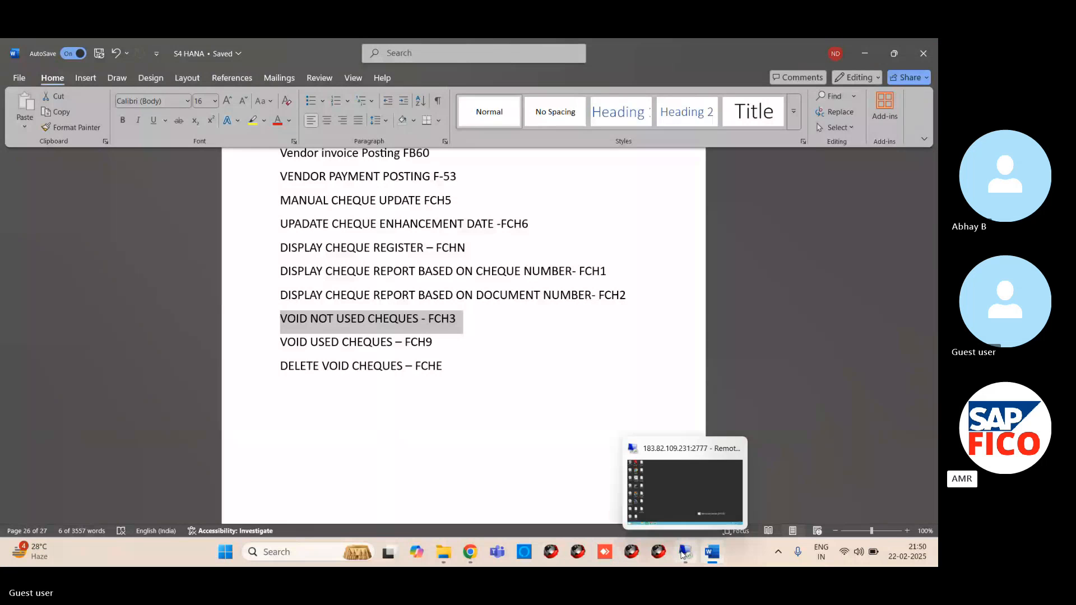
click(683, 505)
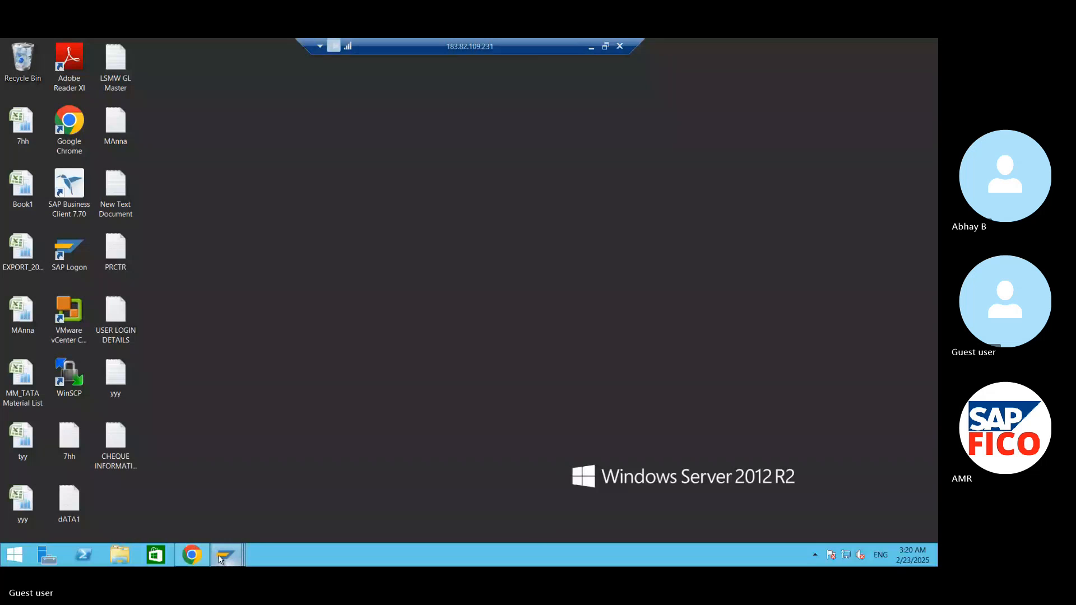
mouse_move(220, 559)
mouse_move(244, 507)
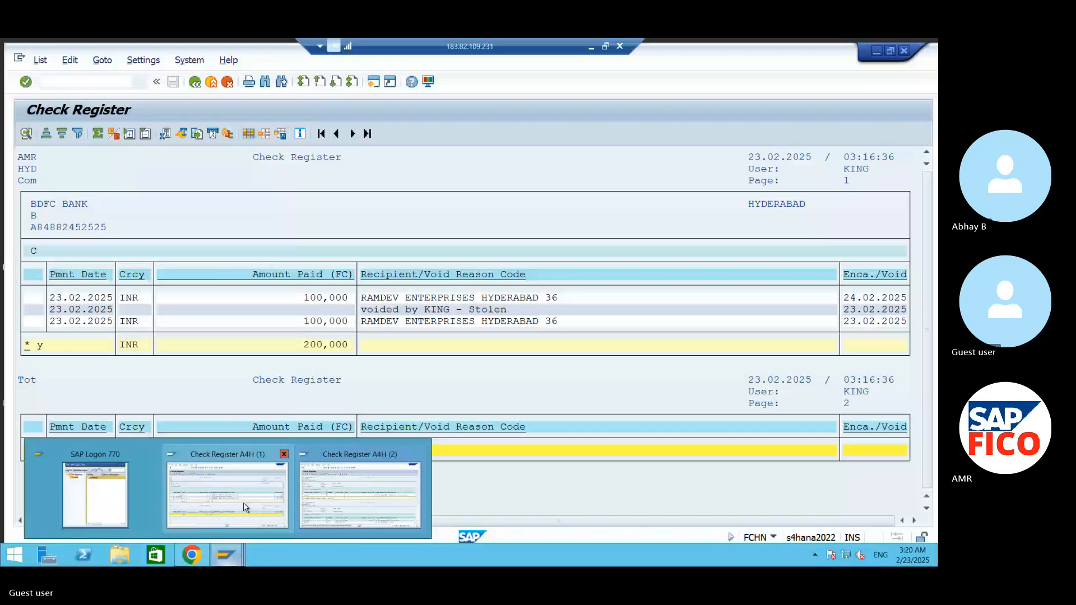
click(360, 496)
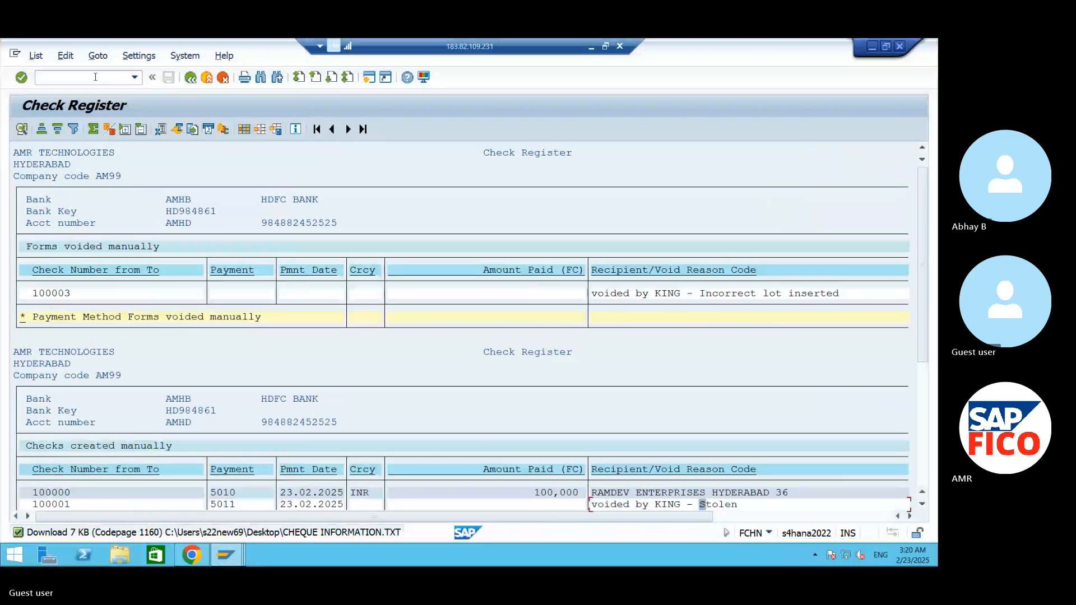
- Start transaction FCHE and run the deletion of check information for voided check 100003
text(/NFCHE)
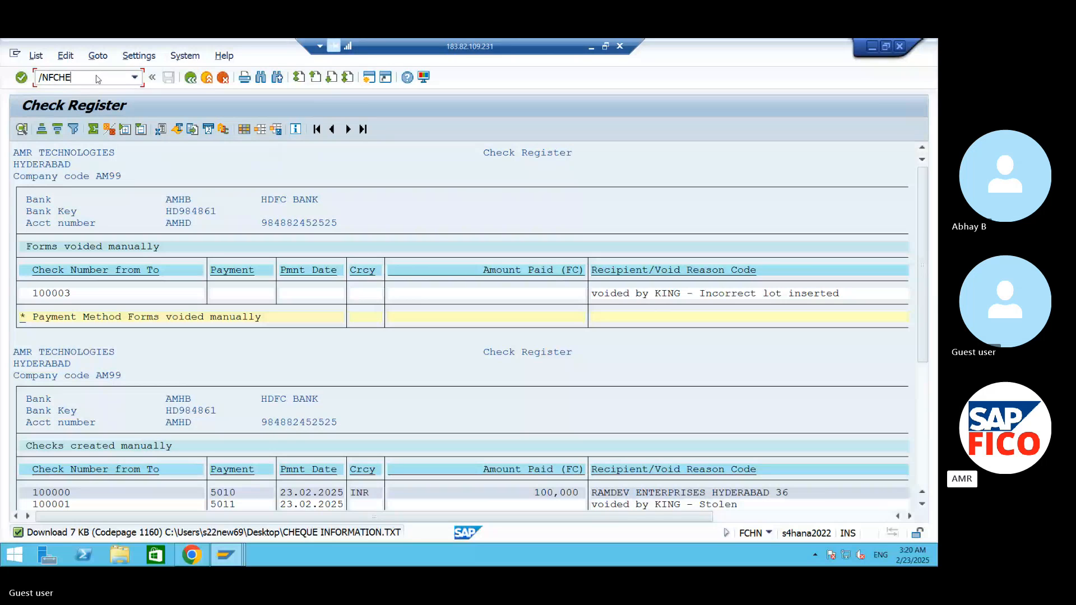
key(Return)
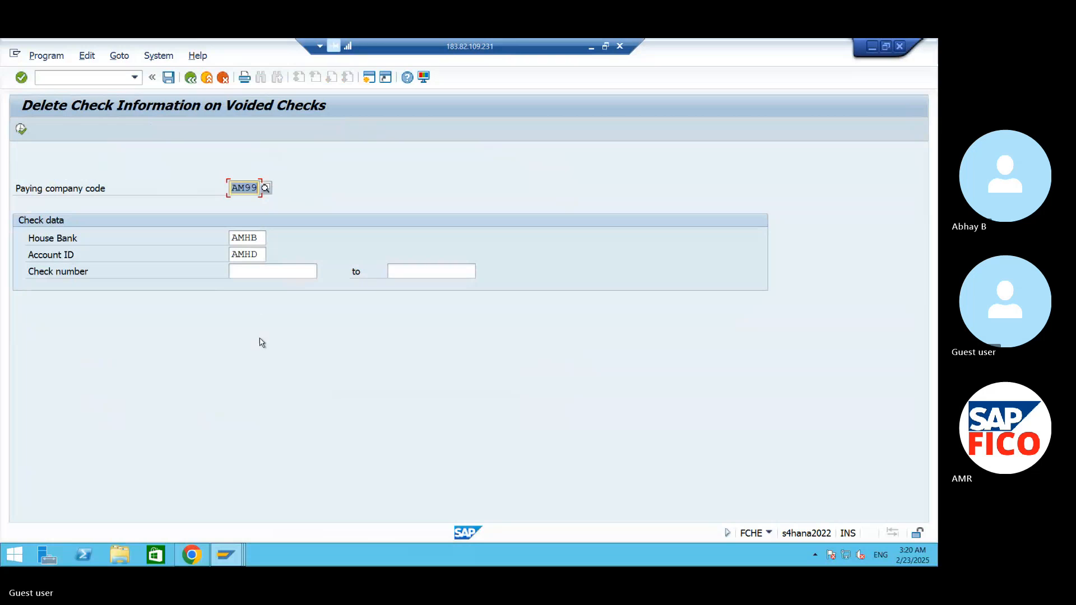
click(257, 270)
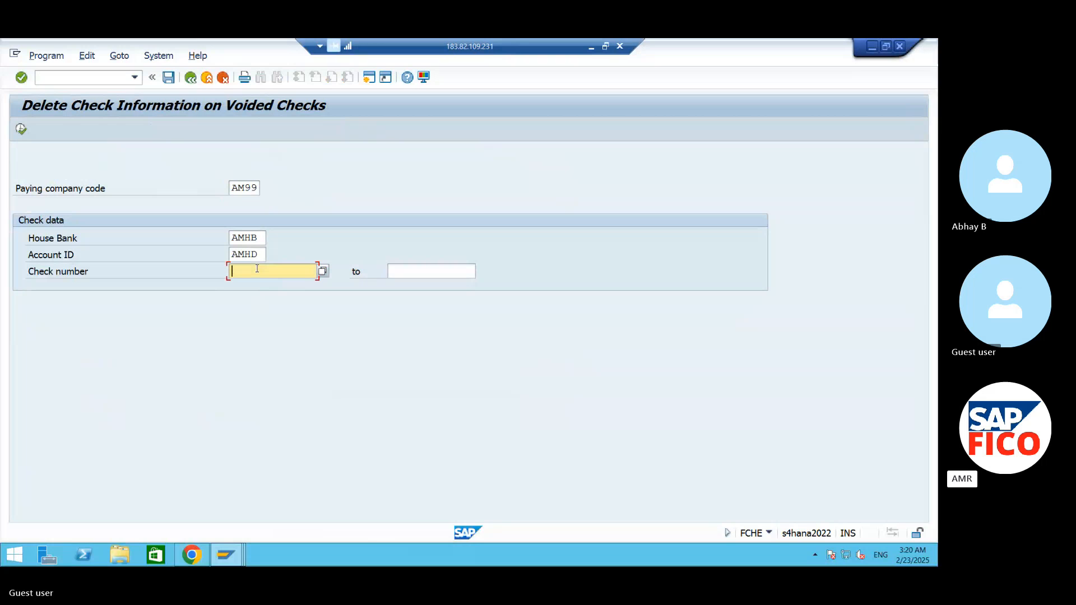
text(100002)
key(BackSpace)
text(3)
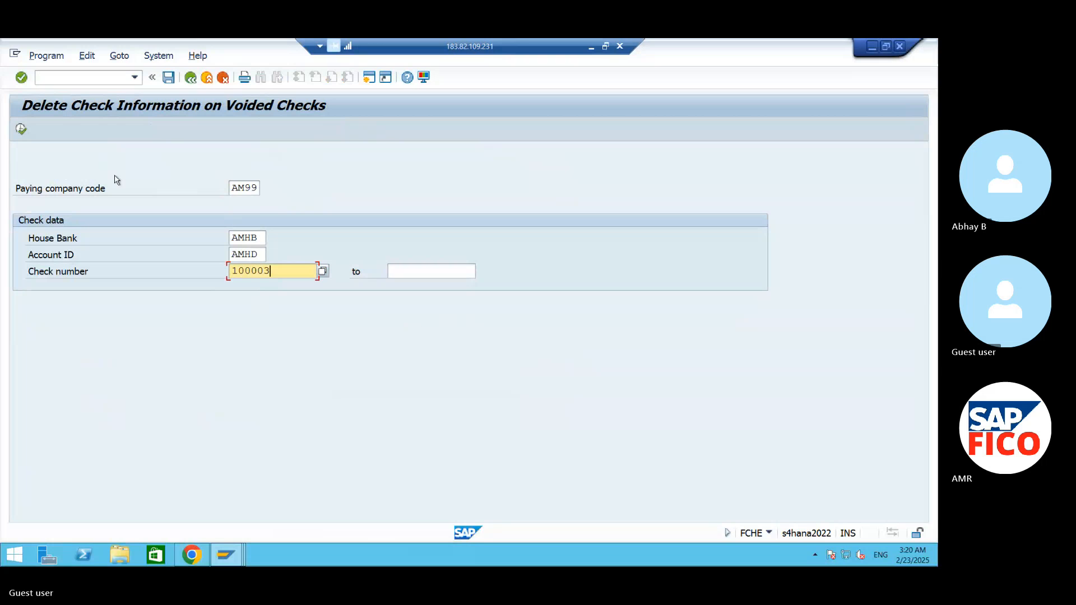
click(20, 130)
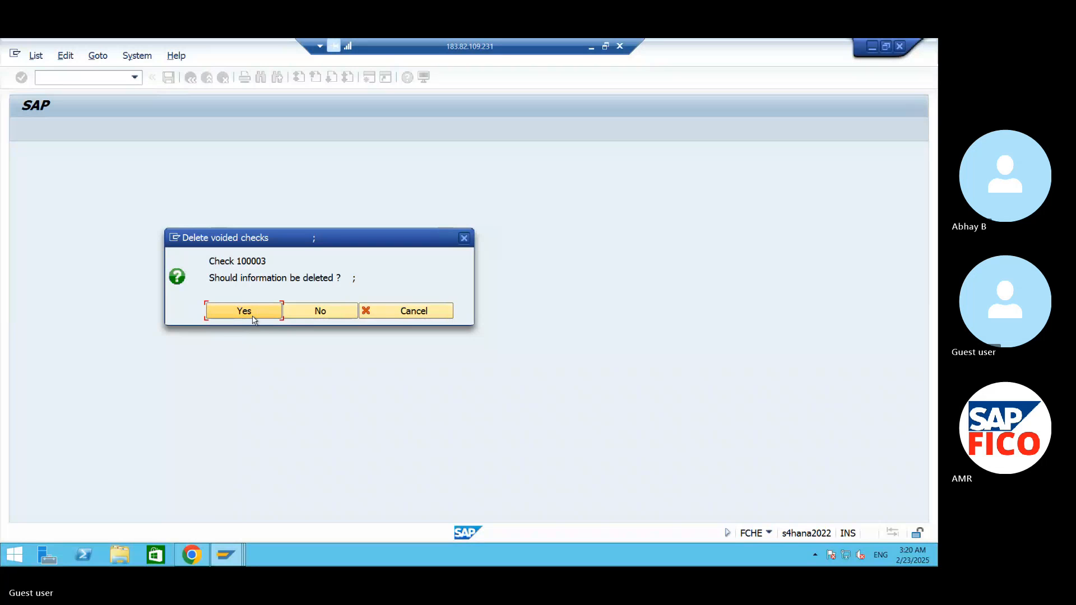
- Confirm the deletion of the information for voided check 100003
click(255, 317)
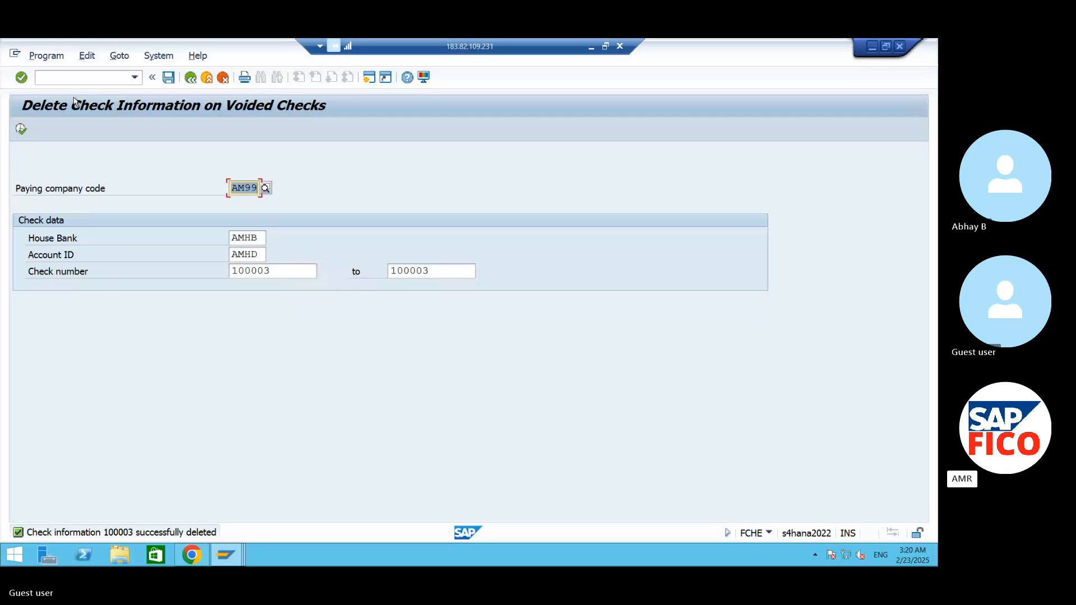
click(73, 77)
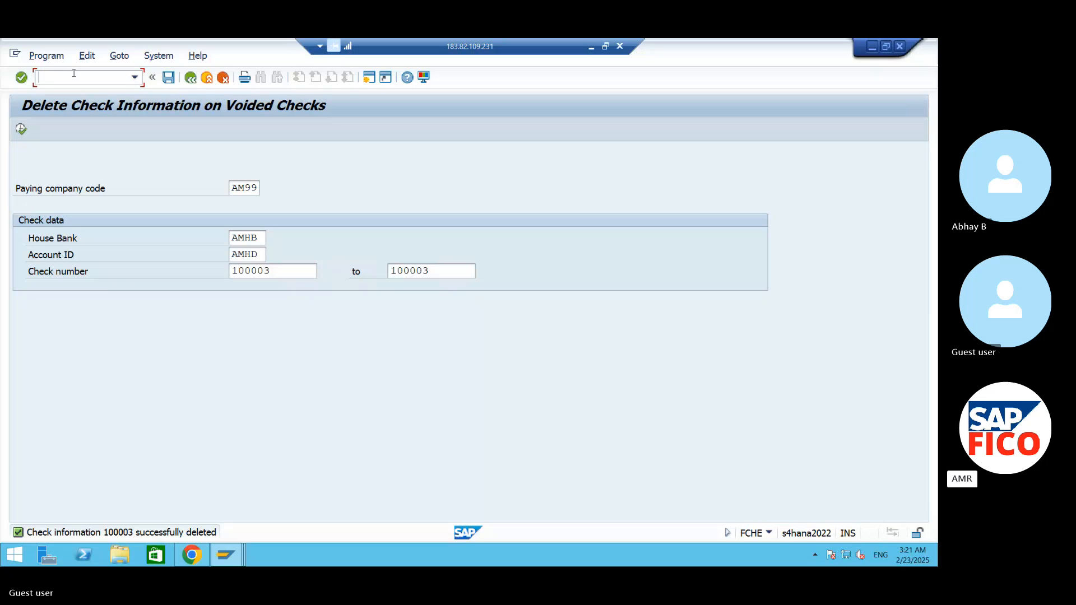
text(OKAY)
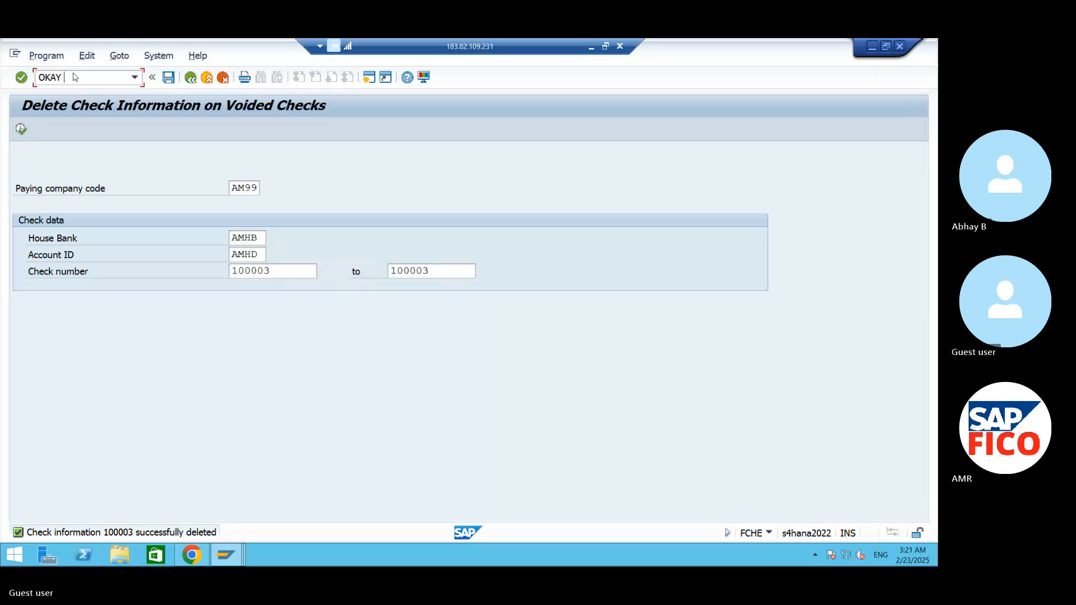
text( SIR)
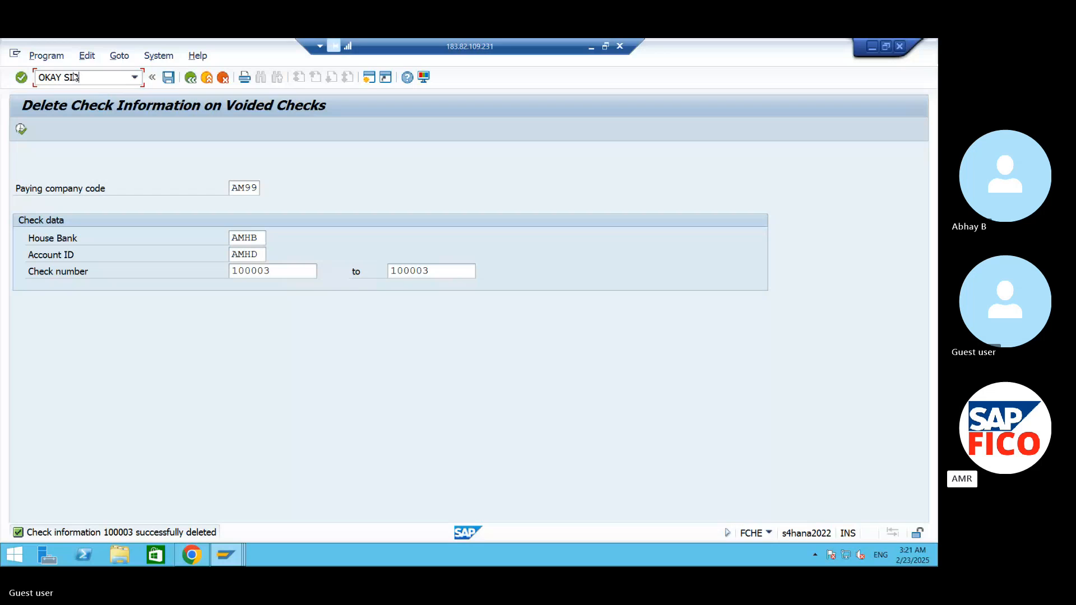
key(BackSpace)
key(BackSpace)
key(BackSpace)
key(BackSpace)
key(BackSpace)
key(BackSpace)
key(BackSpace)
key(BackSpace)
- Switch from the remote SAP session to the Skype meeting in Chrome, unmute the microphone and mute it again
click(591, 46)
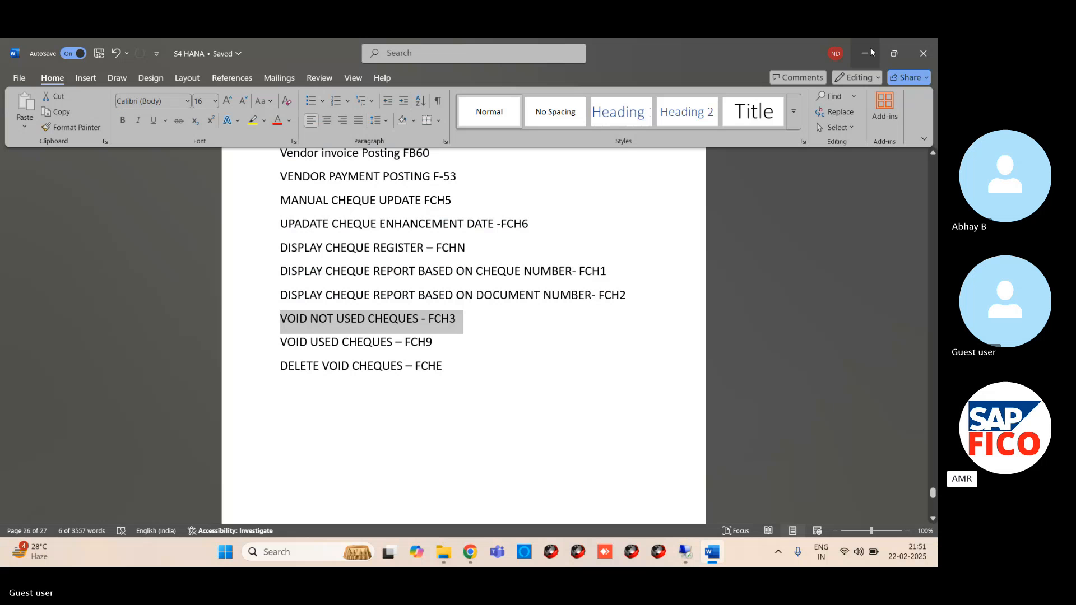
click(866, 52)
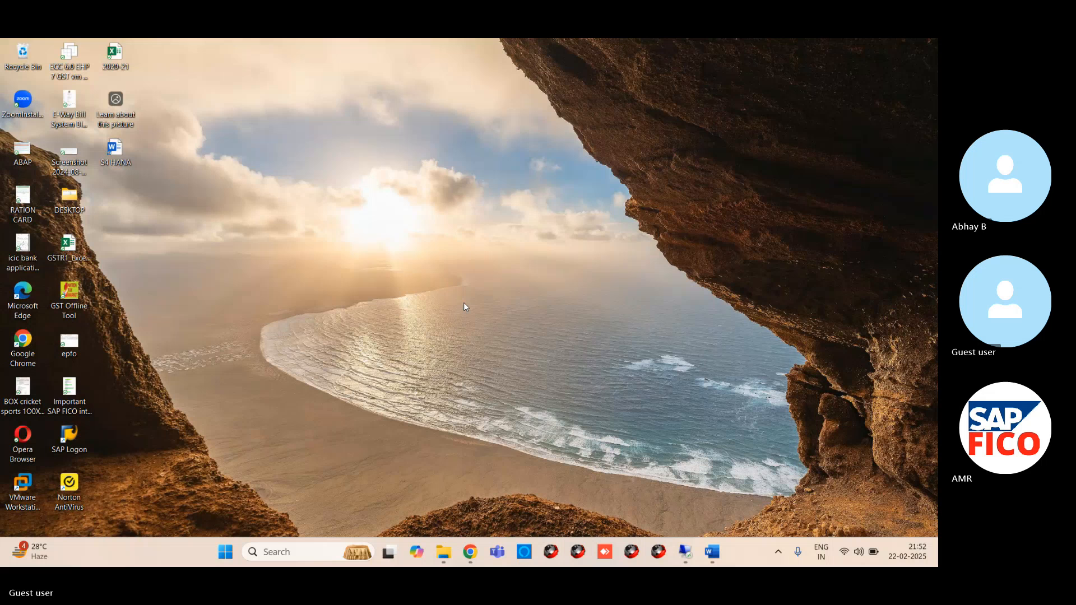
click(385, 461)
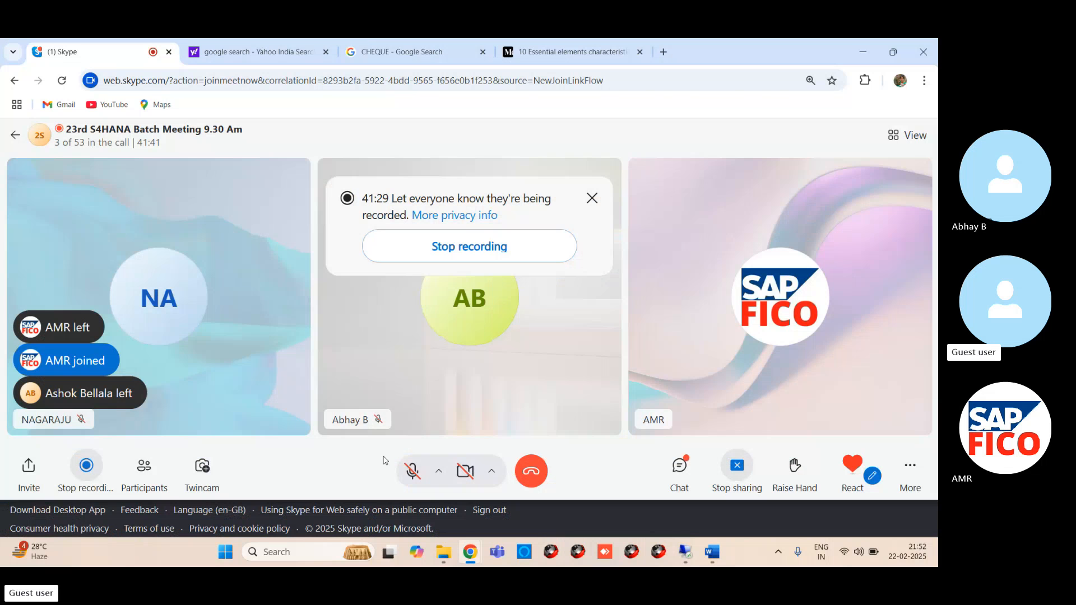
click(413, 471)
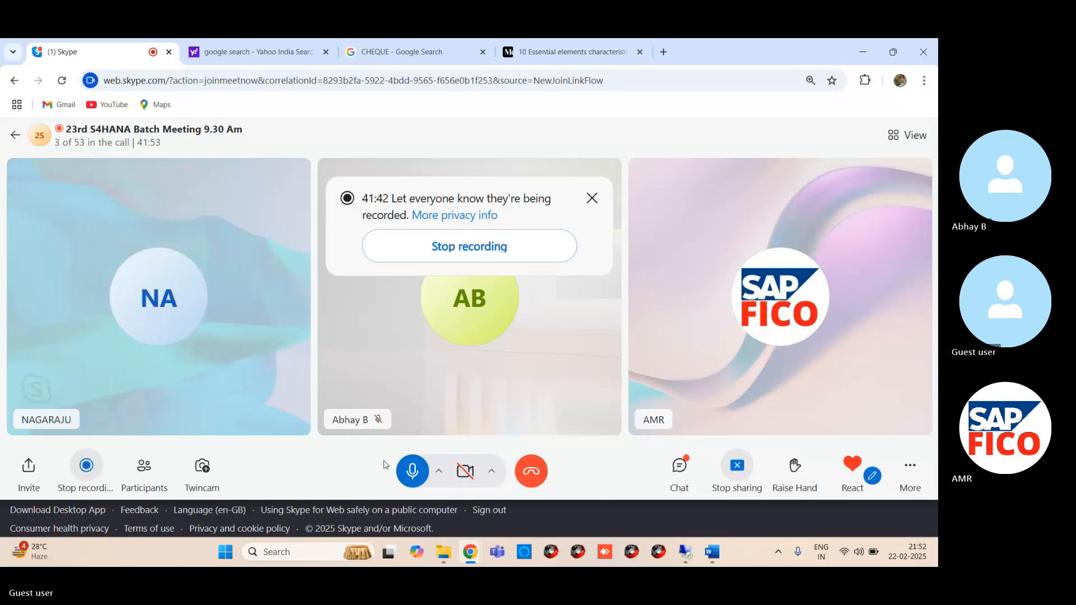
click(412, 471)
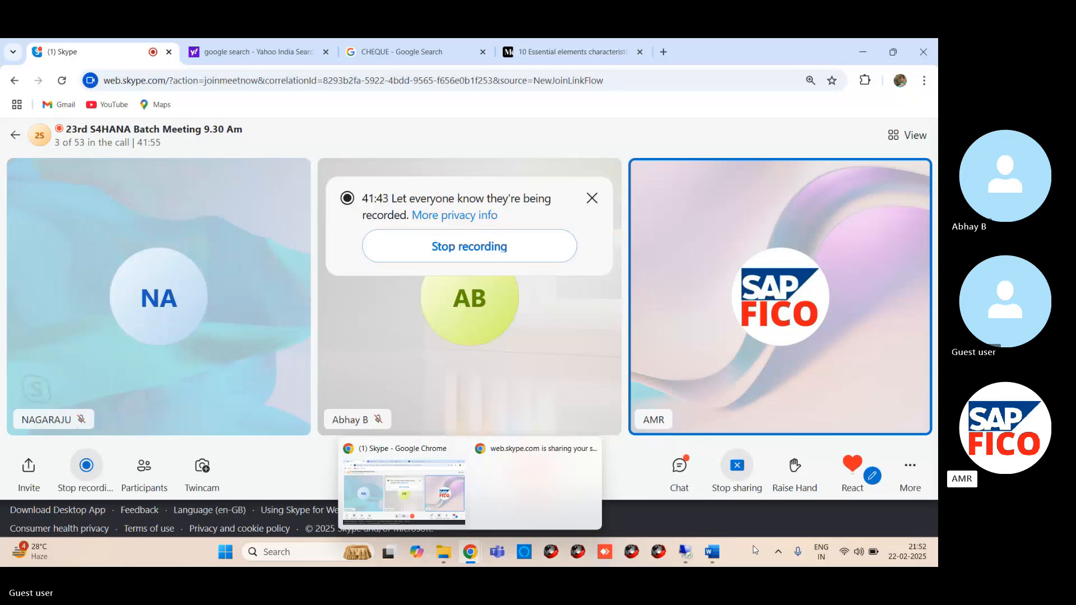
- Return to the S4 HANA Word notes and review the course topics from AUTOMATIC CHECK PRINTING and BRS to FI TO SD INTEGRATION
click(712, 552)
scroll(424, 376, up, 20)
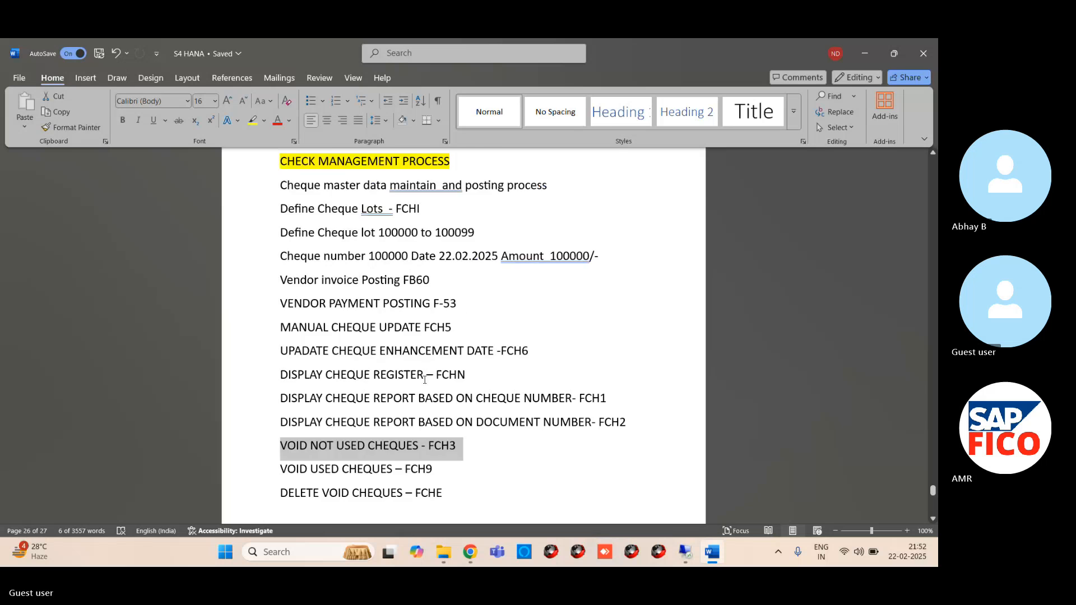
scroll(426, 394, up, 3)
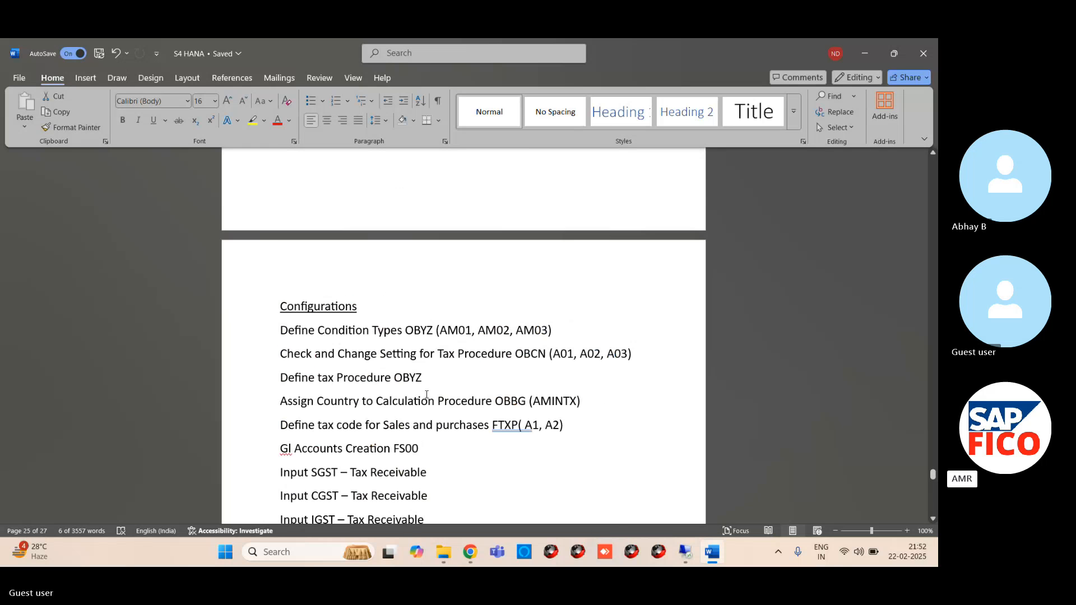
scroll(426, 394, up, 10)
scroll(432, 401, down, 4)
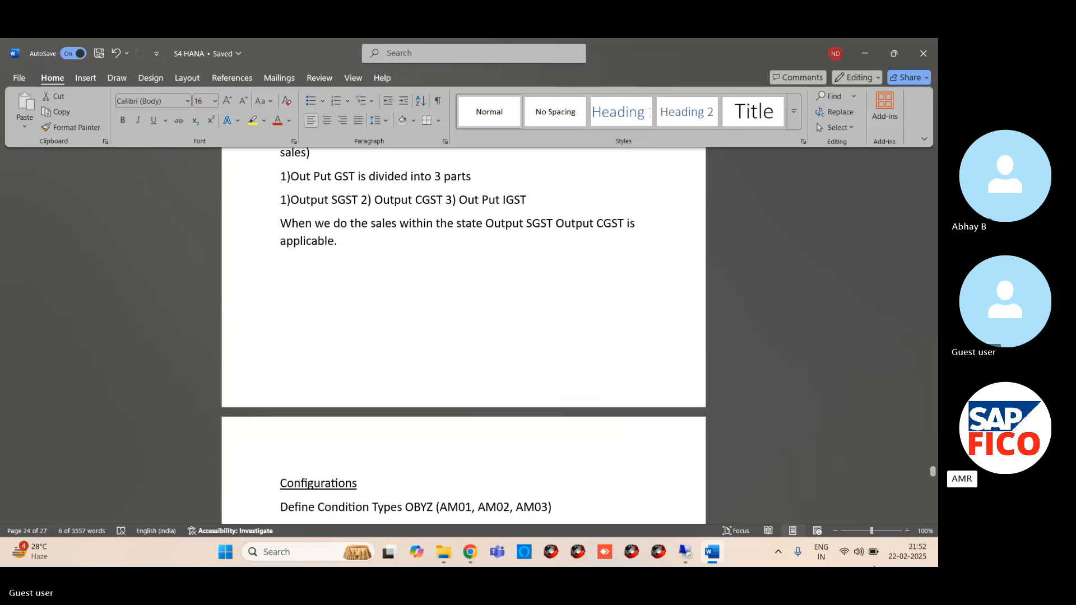
drag(933, 472, 933, 411)
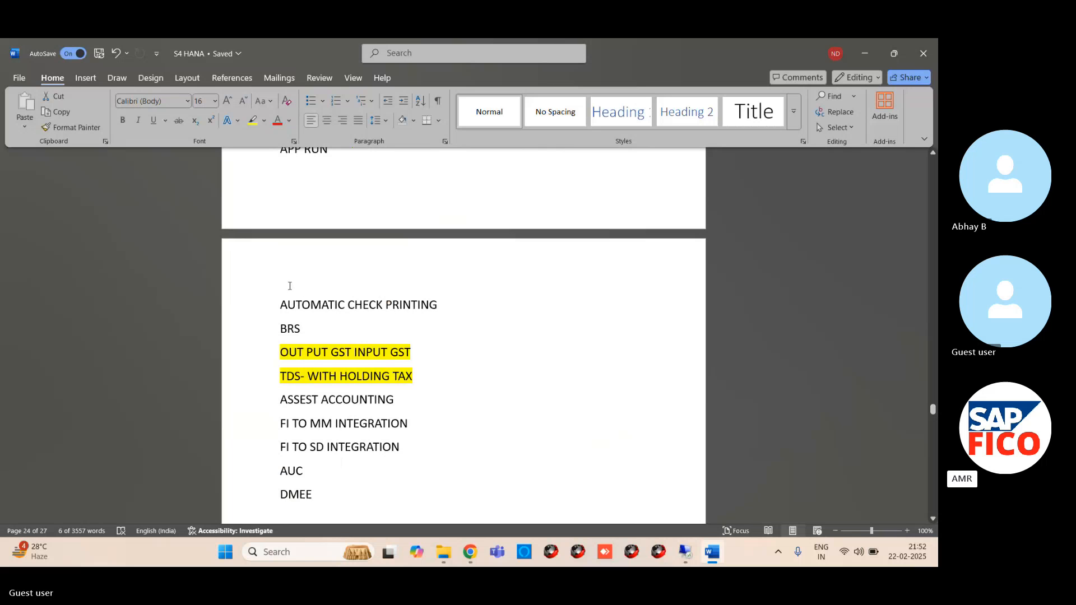
drag(316, 304, 416, 305)
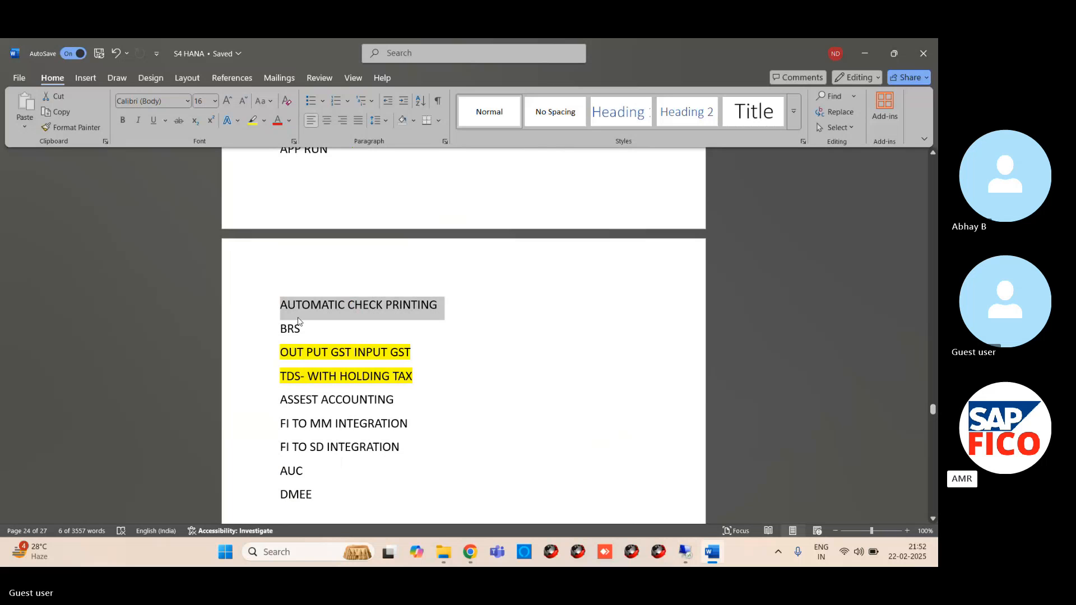
drag(268, 333, 301, 336)
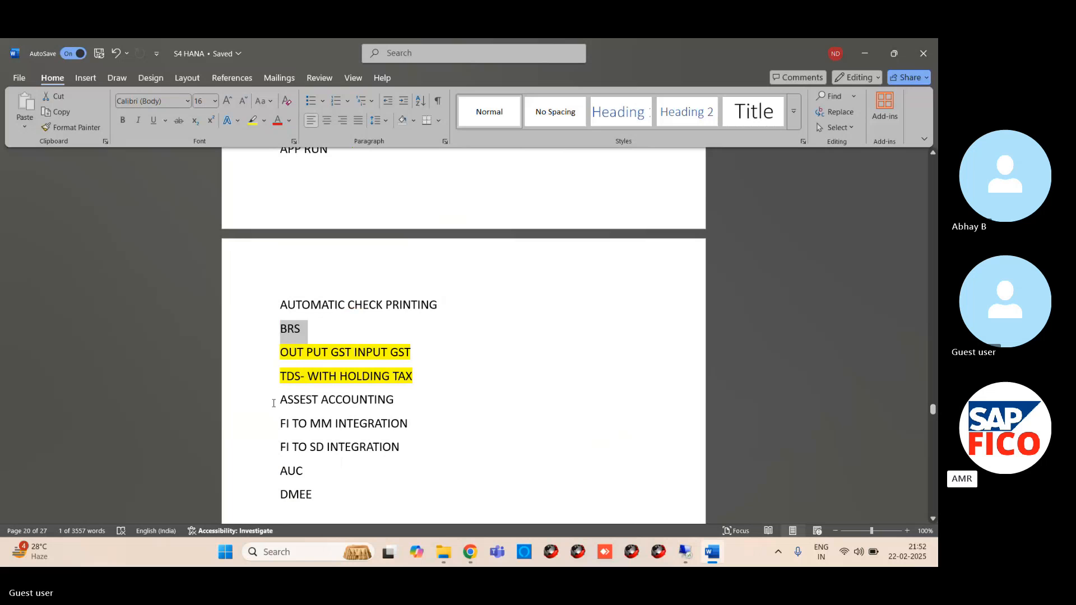
drag(277, 400, 387, 409)
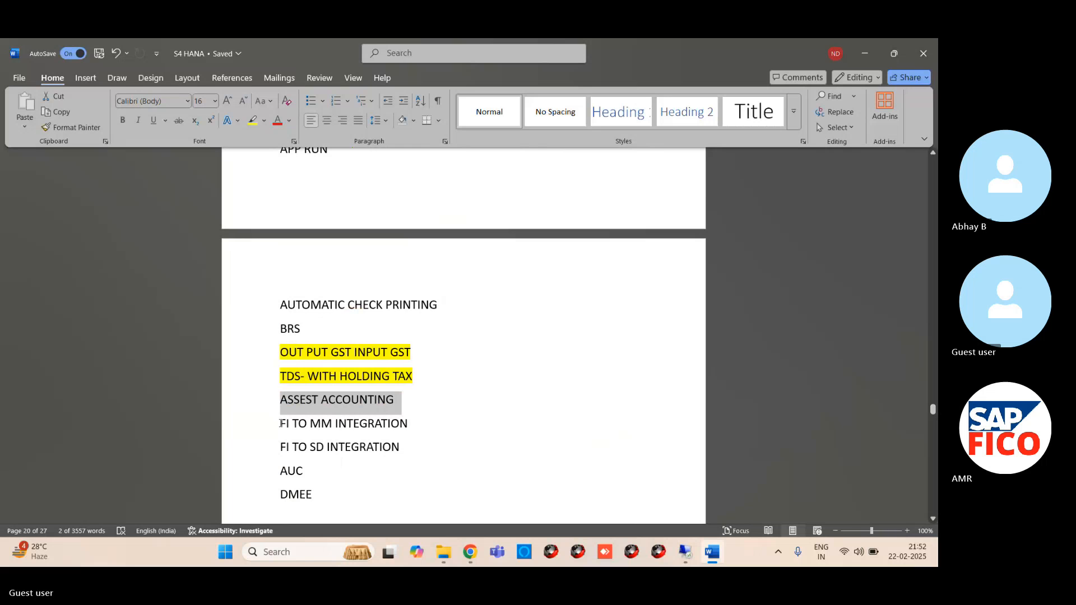
drag(281, 423, 371, 426)
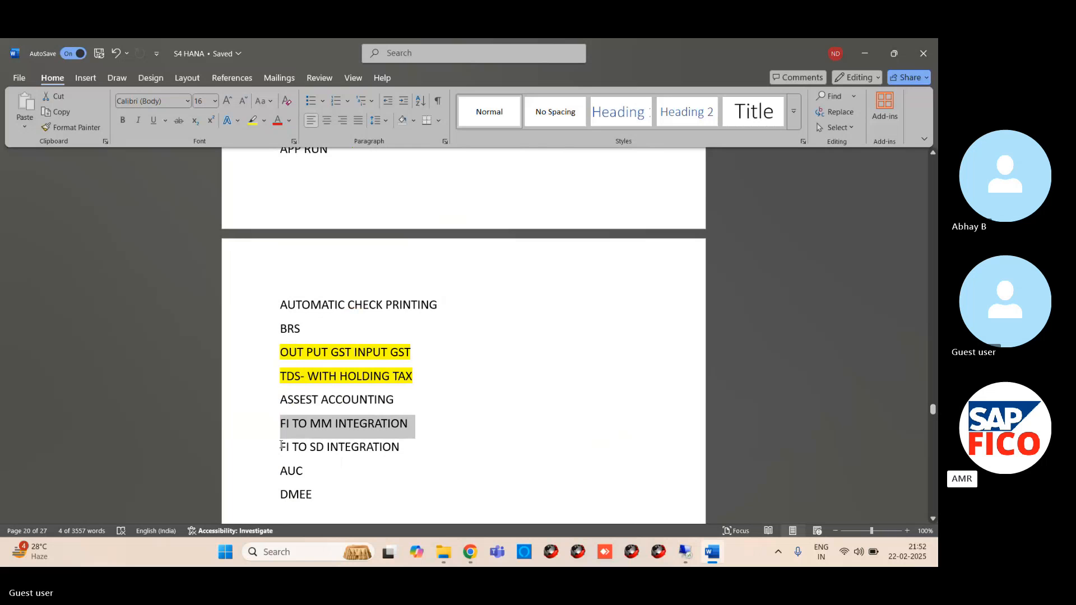
drag(282, 446, 406, 447)
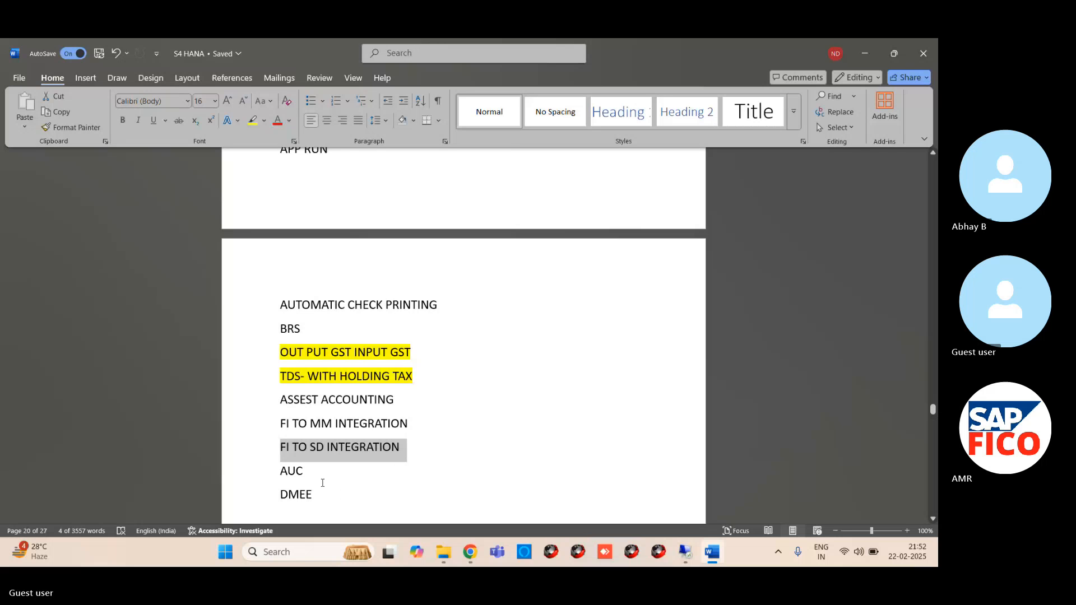
triple_click(372, 425)
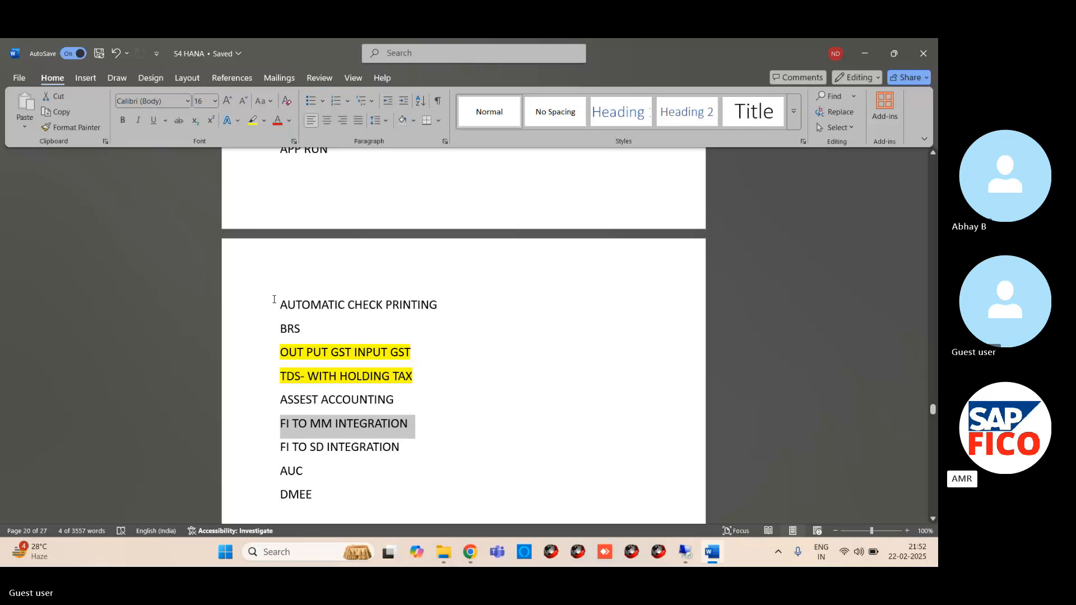
drag(280, 301, 410, 295)
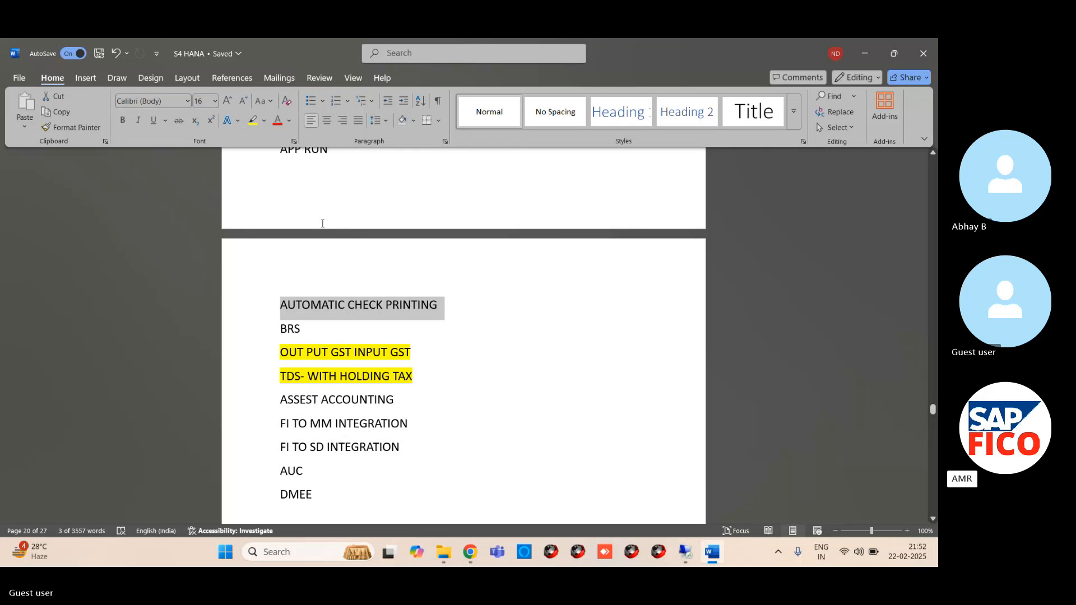
- Examine the APP RUN, BRS and AUTOMATIC CHECK PRINTING topics across the page break in the topic list, selecting each one in turn
scroll(322, 223, up, 5)
drag(279, 403, 335, 405)
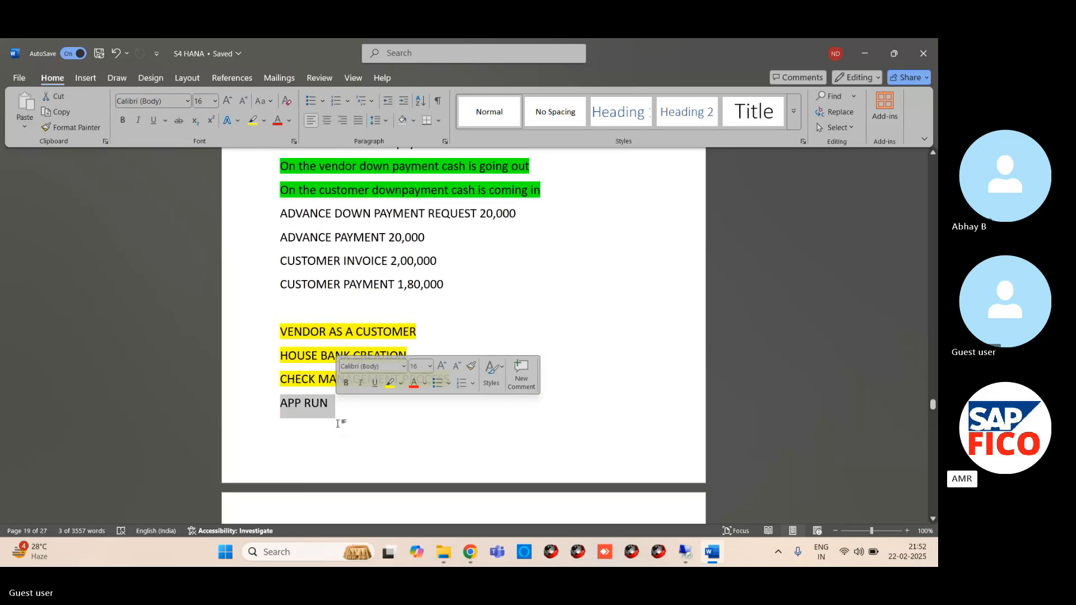
click(933, 519)
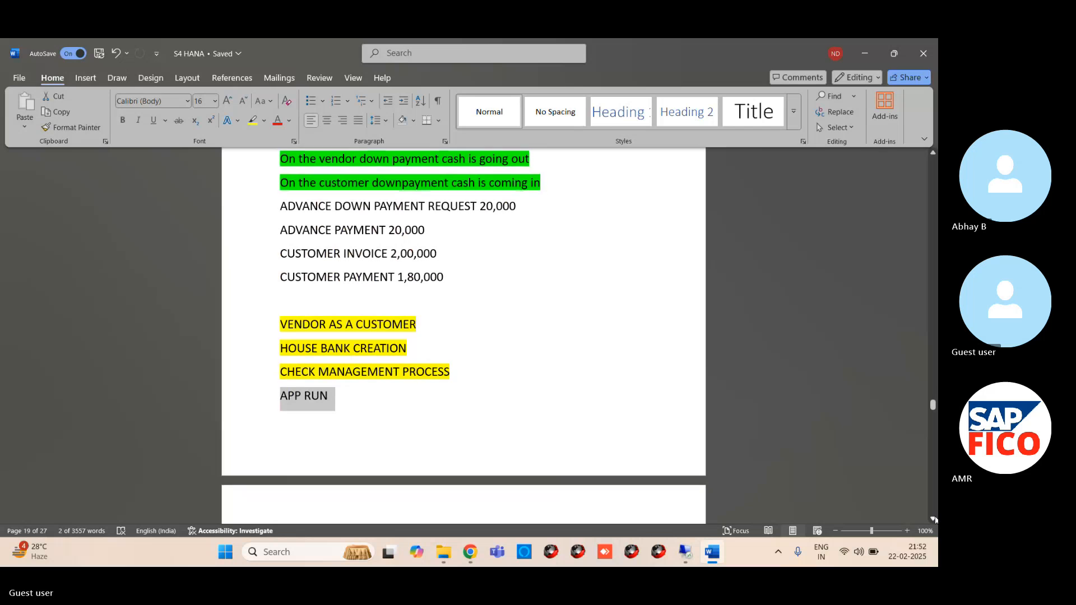
click(933, 519)
click(933, 518)
click(933, 519)
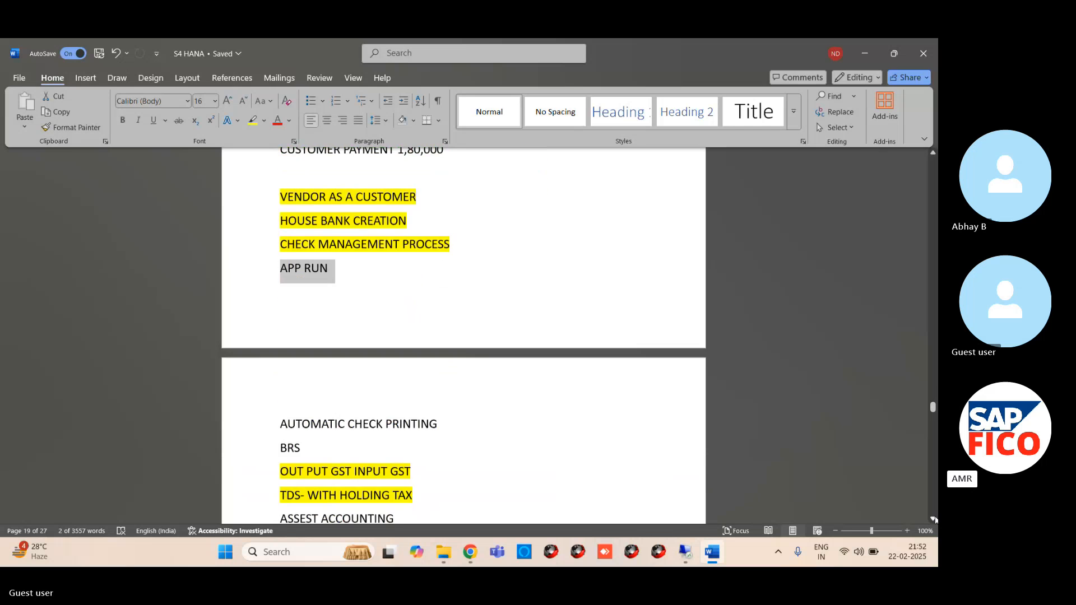
click(933, 519)
drag(279, 416, 324, 416)
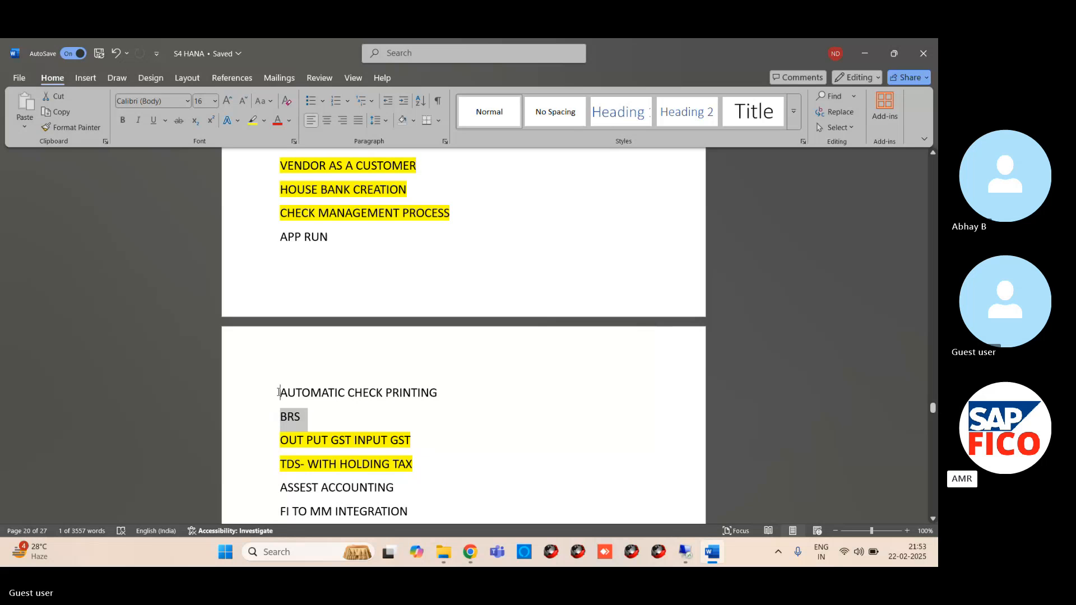
drag(279, 392, 430, 394)
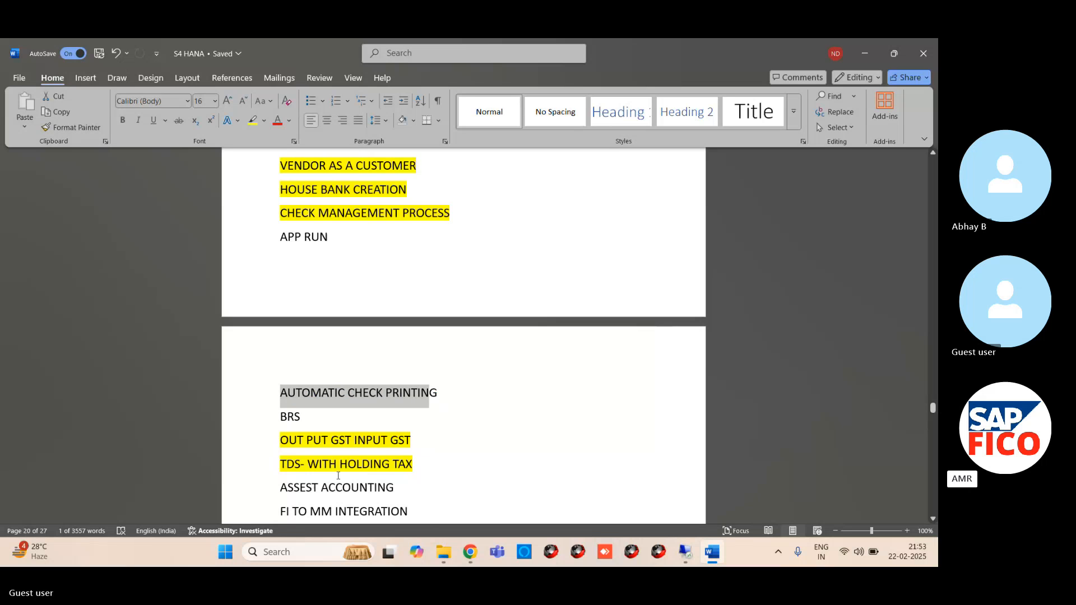
- Go through the AUC, DMEE and ASSEST ACCOUNTING topics in the notes and finish on AUTOMATIC CHECK PRINTING
scroll(451, 415, up, 2)
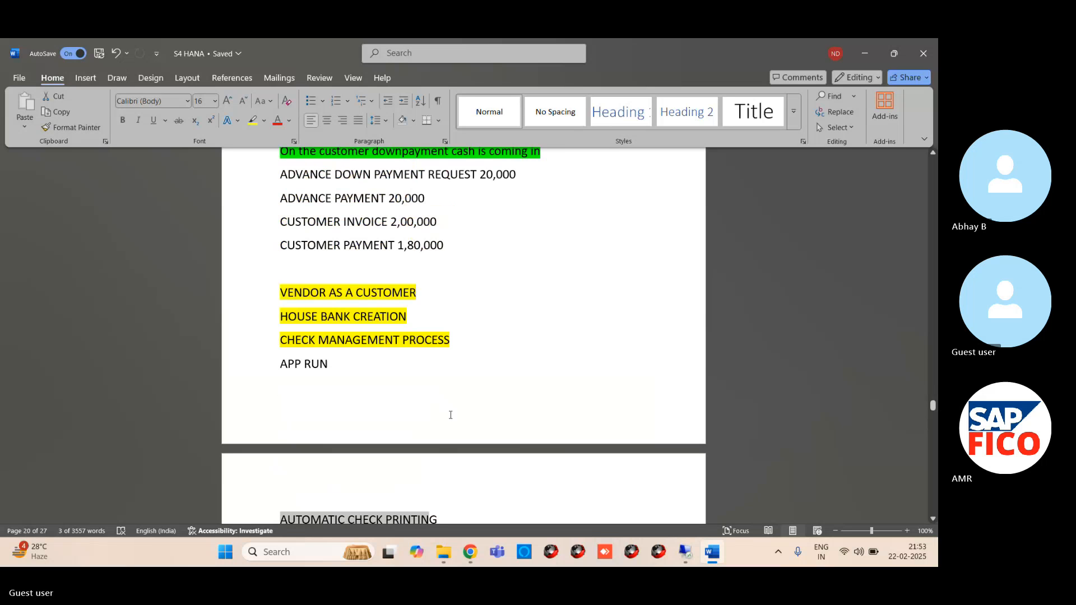
scroll(451, 415, down, 4)
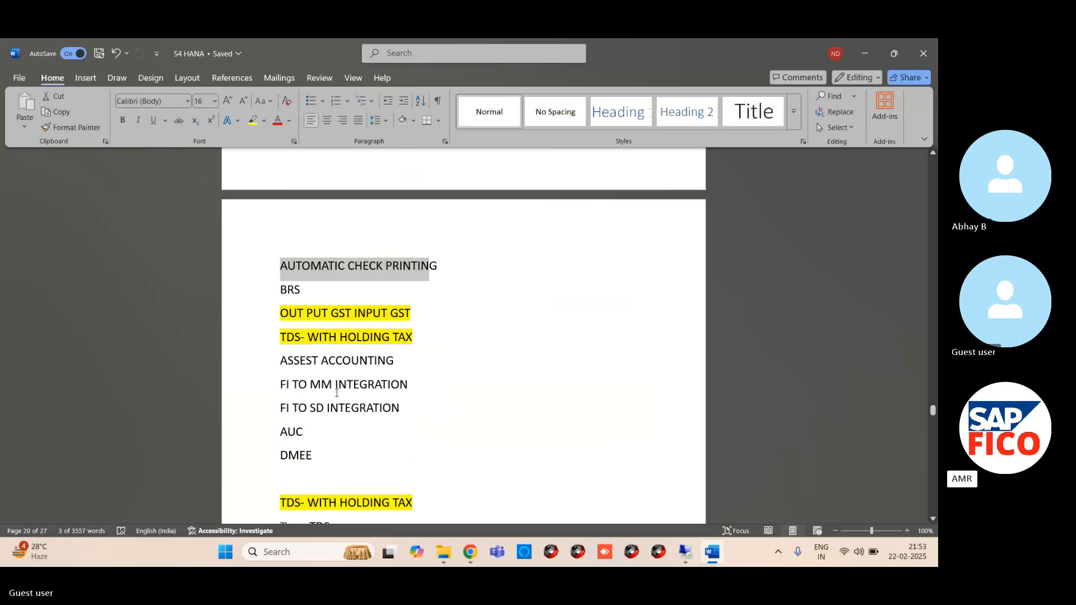
double_click(275, 430)
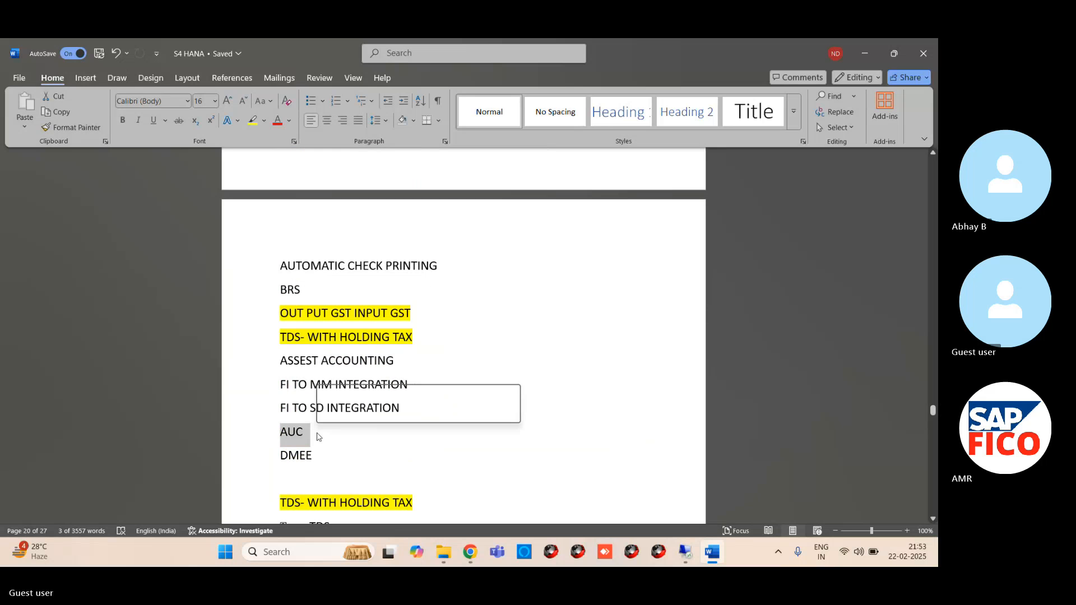
click(275, 456)
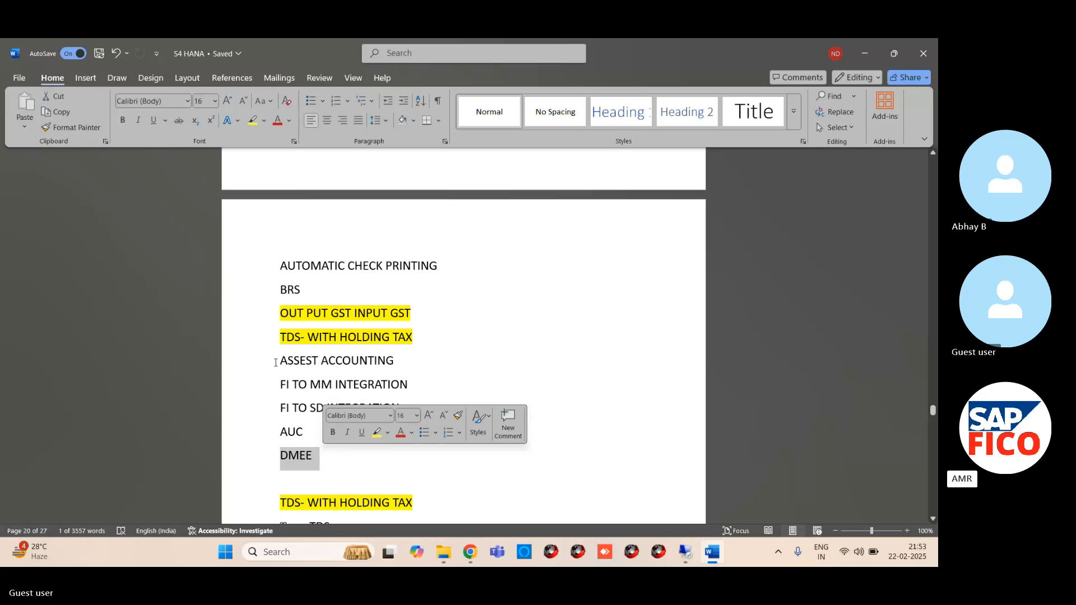
click(259, 361)
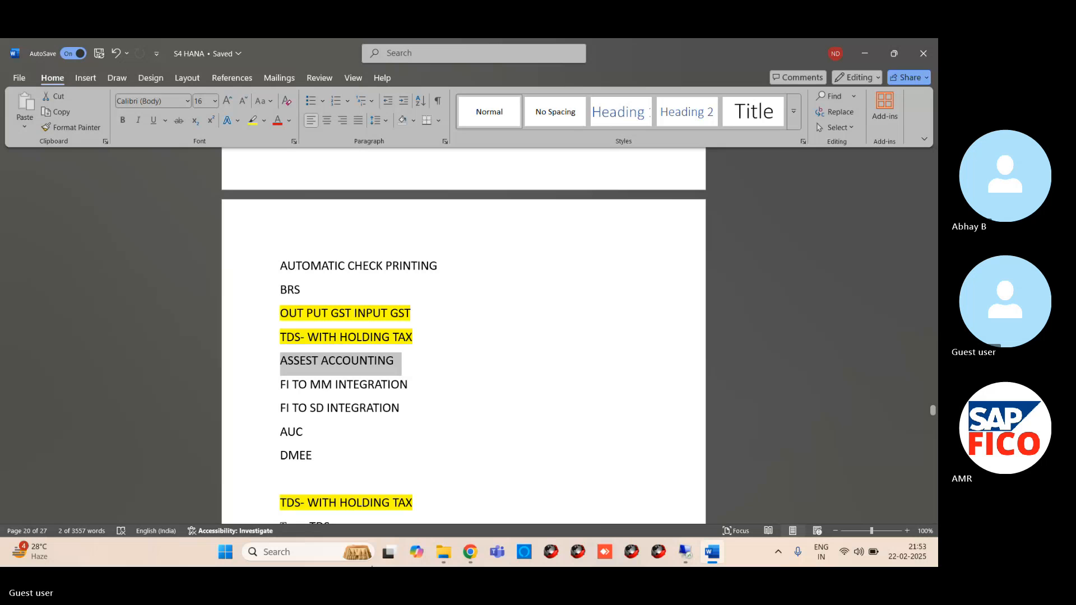
mouse_move(470, 552)
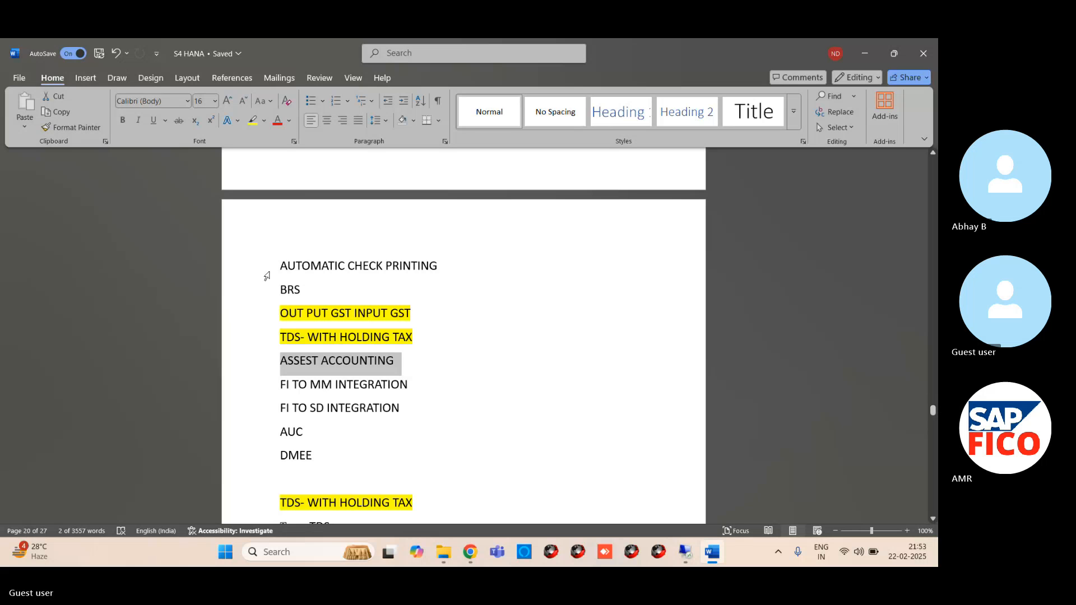
drag(281, 263, 442, 267)
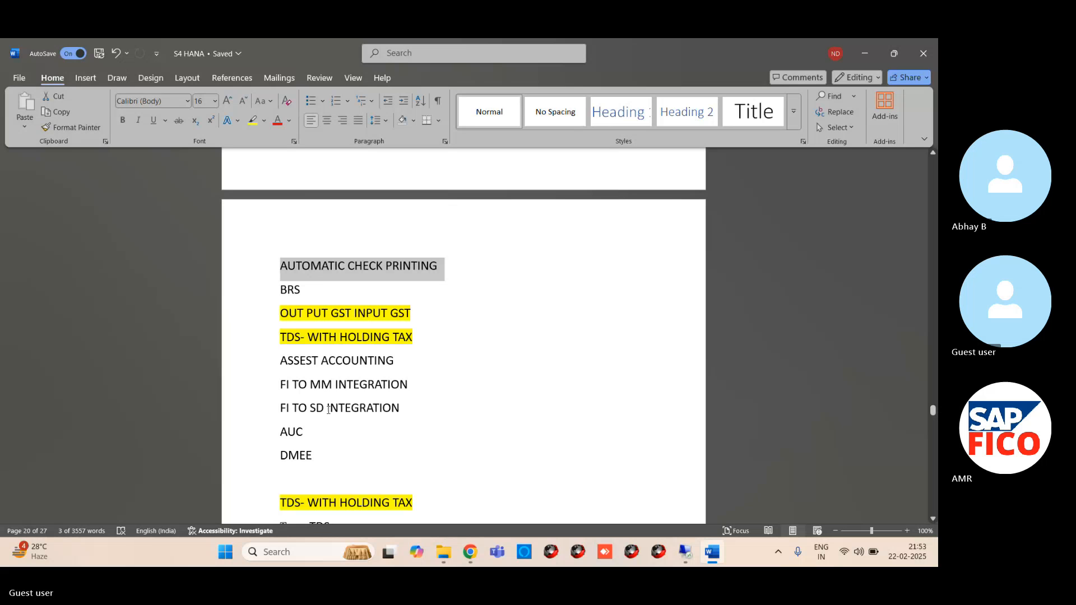
click(437, 327)
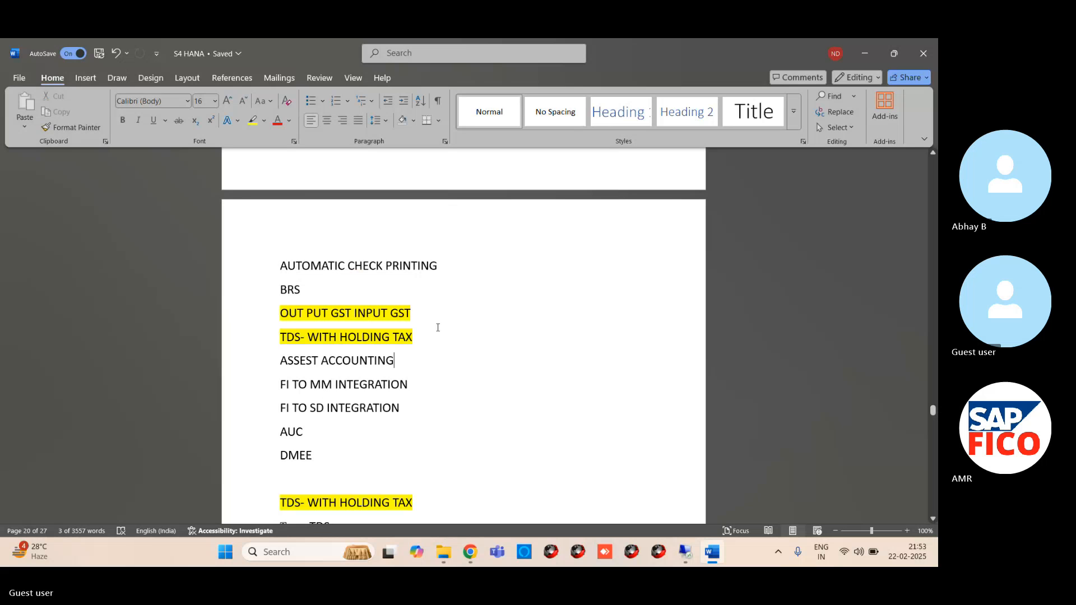
drag(437, 264, 269, 267)
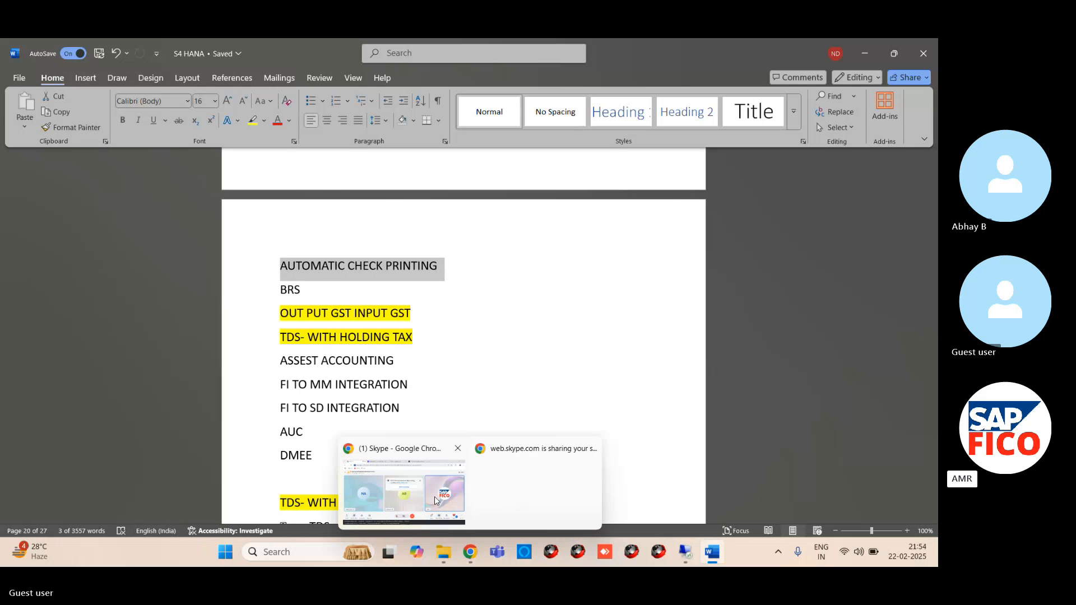
- Switch back to the Skype meeting in Chrome and unmute the microphone
click(434, 497)
click(412, 472)
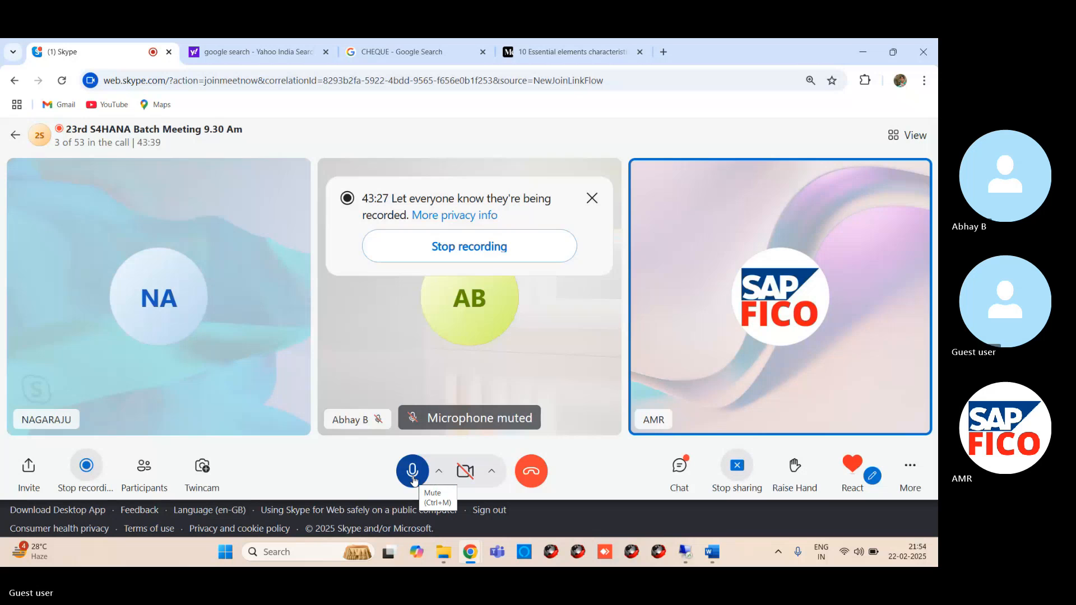